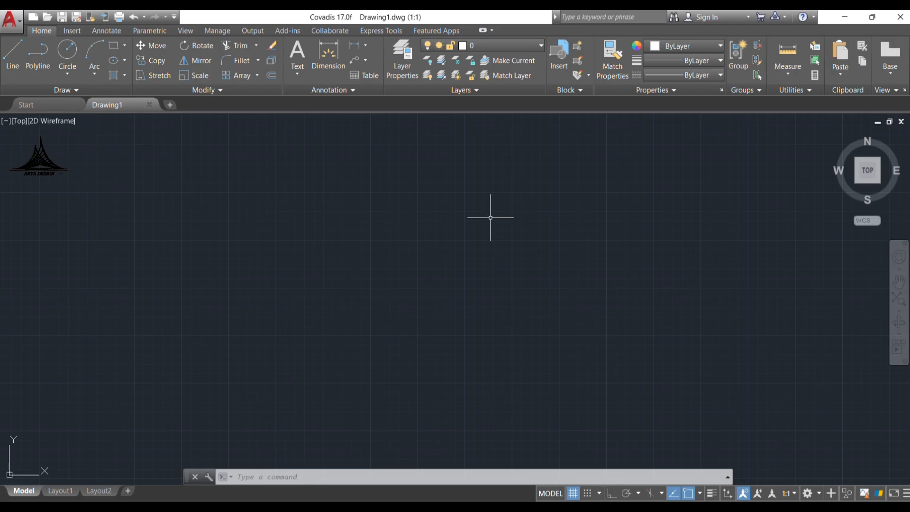
Step: Save the new drawing under the file name PROJET BETON in the Nouveau dossier folder
click(19, 19)
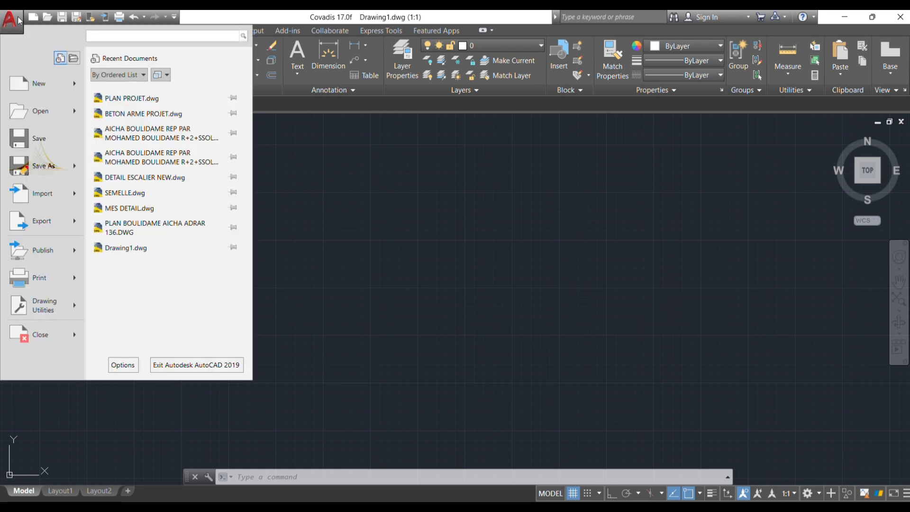
click(38, 163)
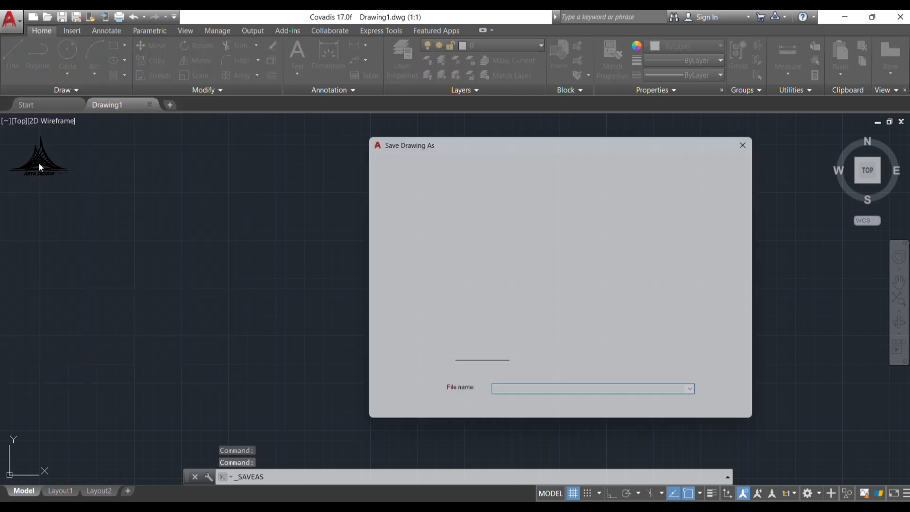
text(P)
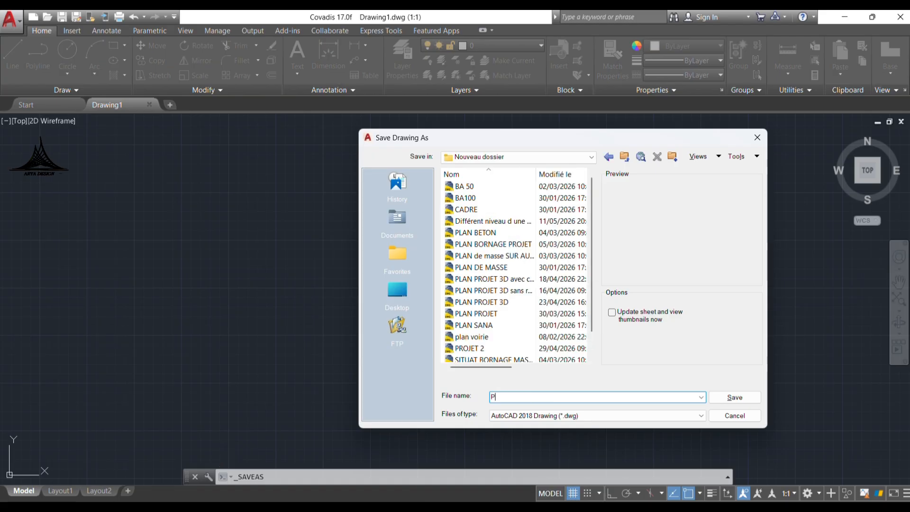
text(ROJET )
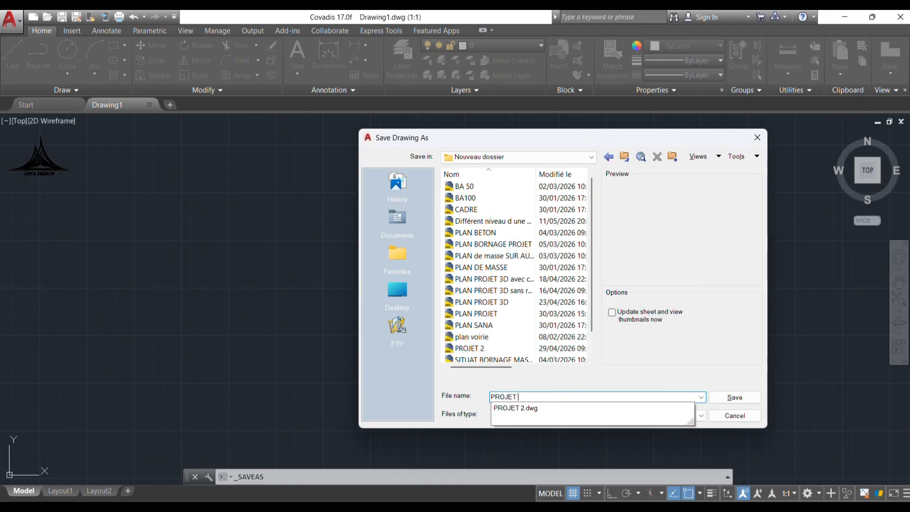
text(BETON)
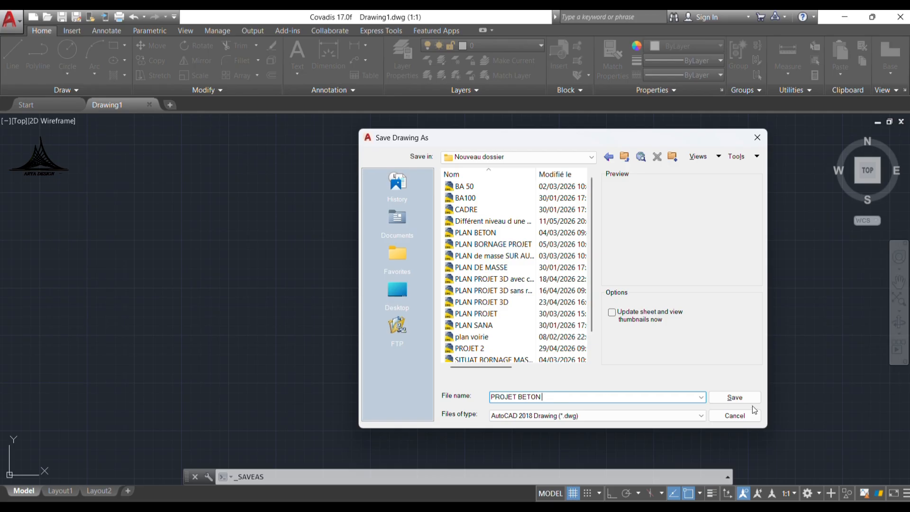
click(725, 399)
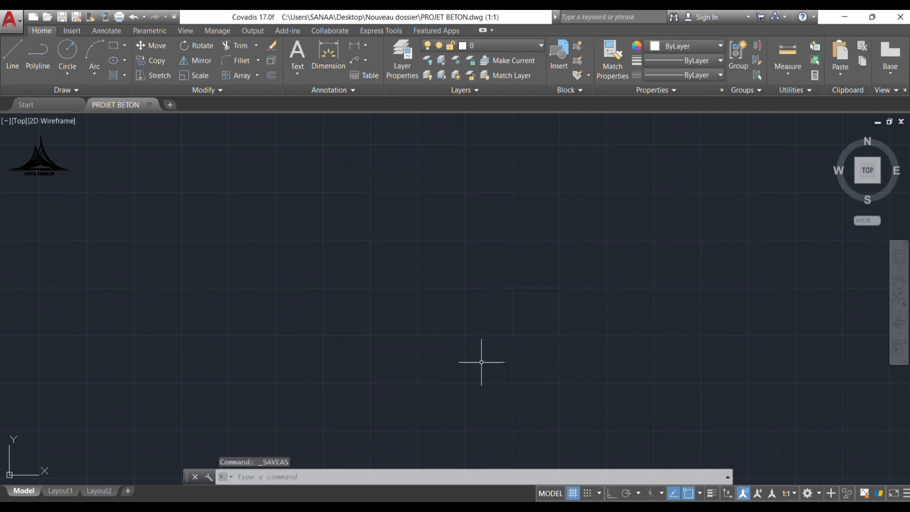
Step: Set the drawing units' angle type to Decimal Degrees
text(UNITS)
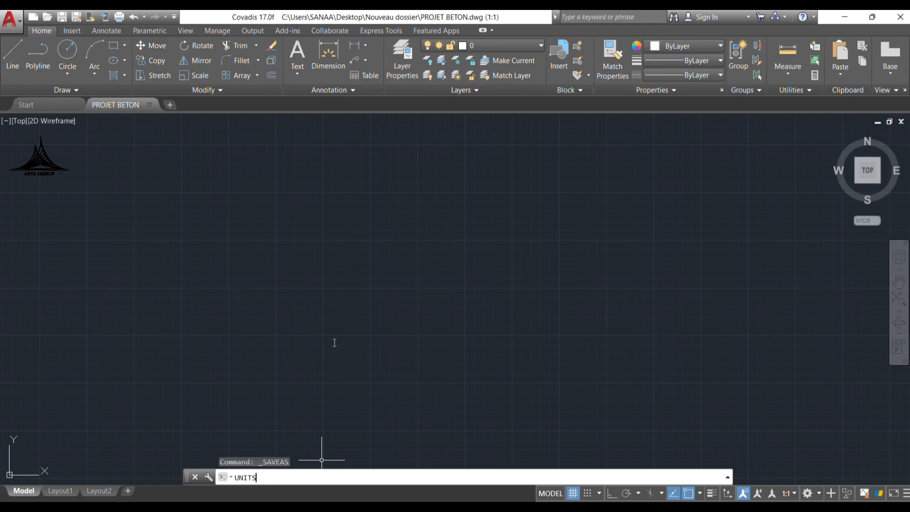
key(space)
key(Return)
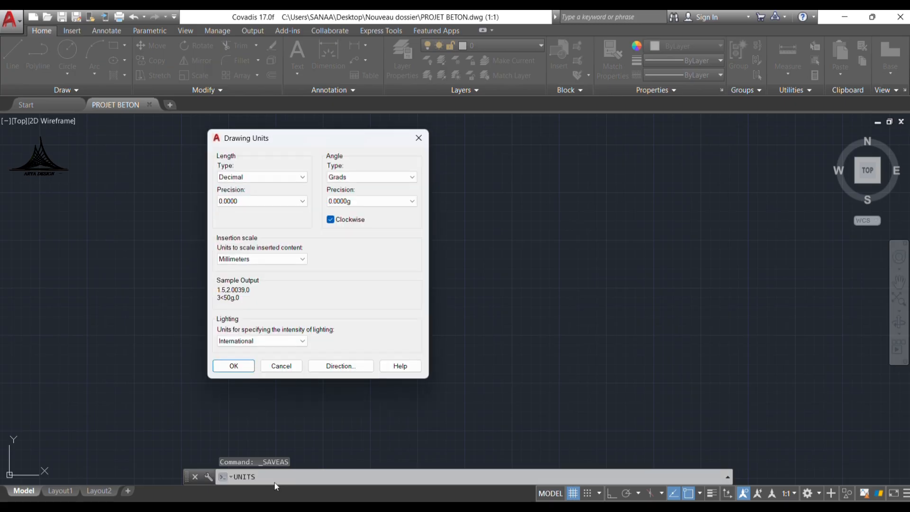
click(410, 177)
click(380, 187)
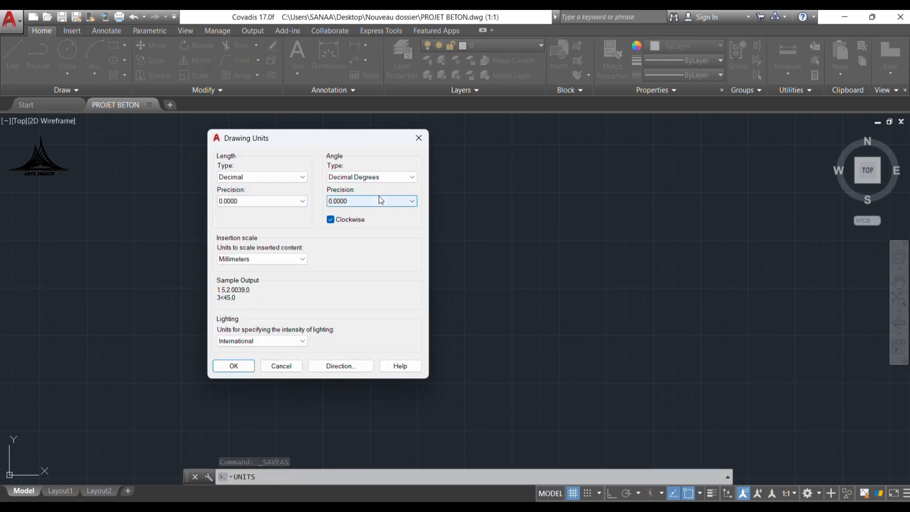
click(234, 366)
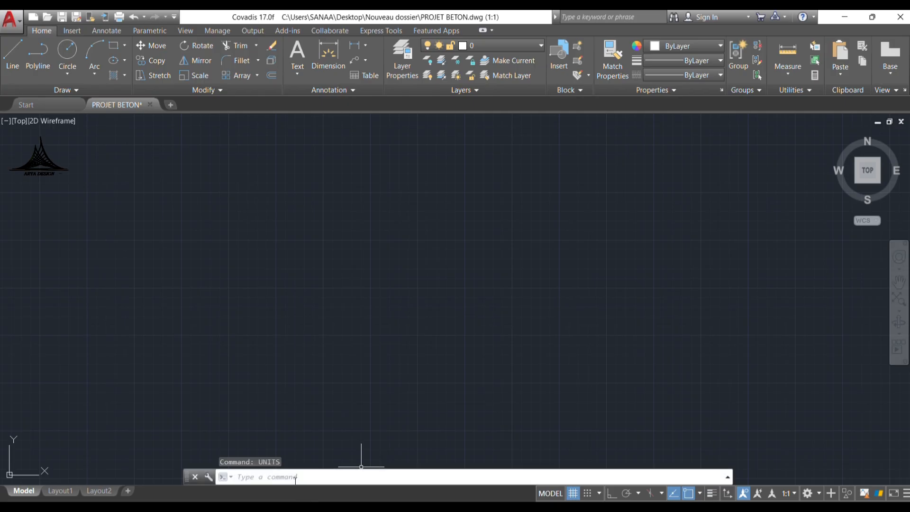
Step: Show the menu bar and open the ISO-25 dimension style for modification
click(174, 18)
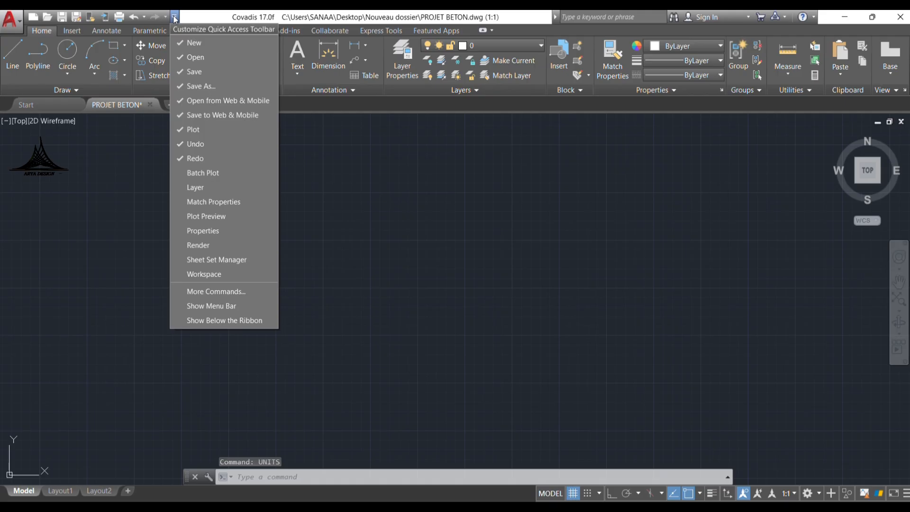
click(206, 306)
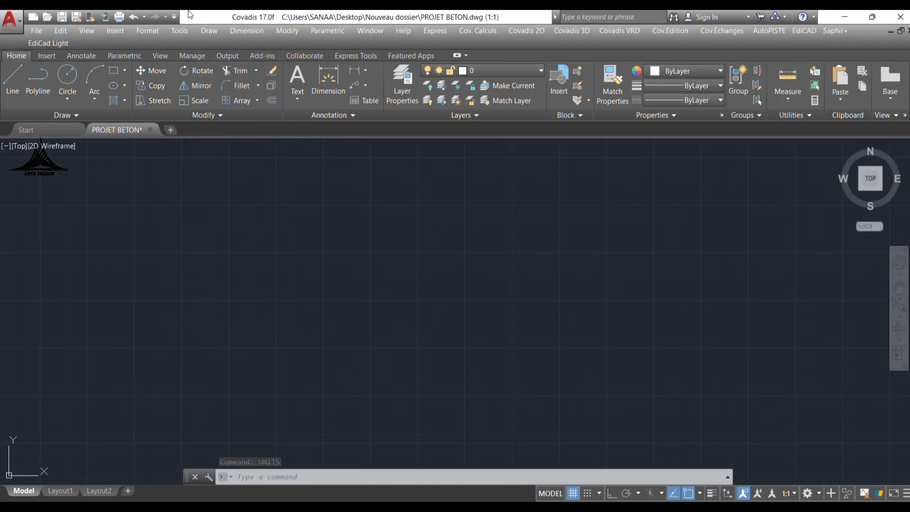
click(245, 32)
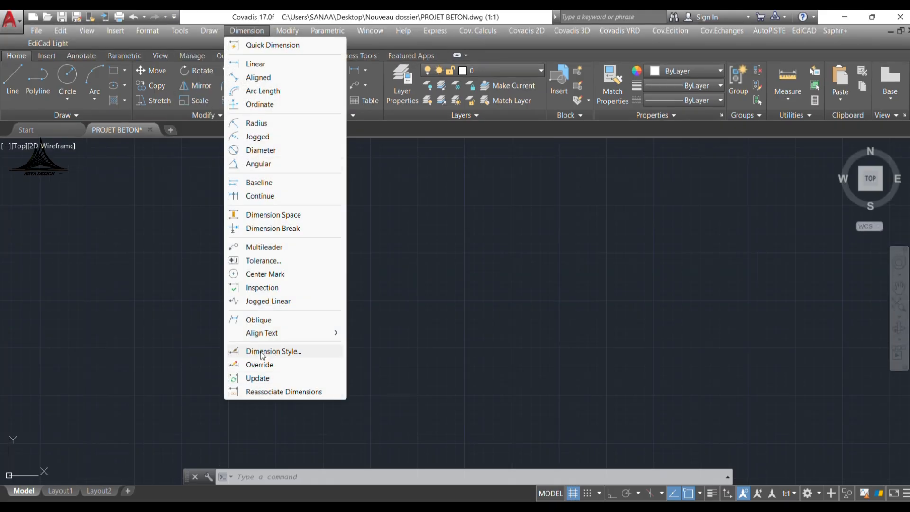
click(262, 351)
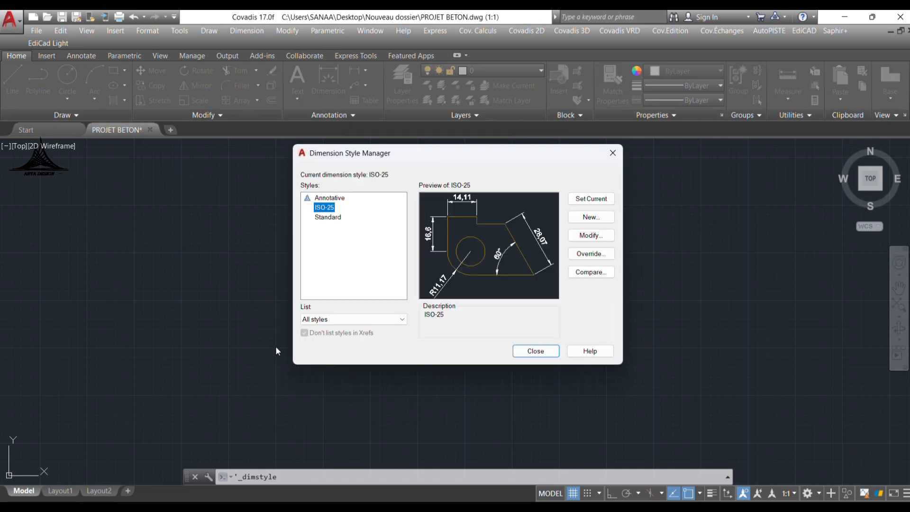
click(596, 236)
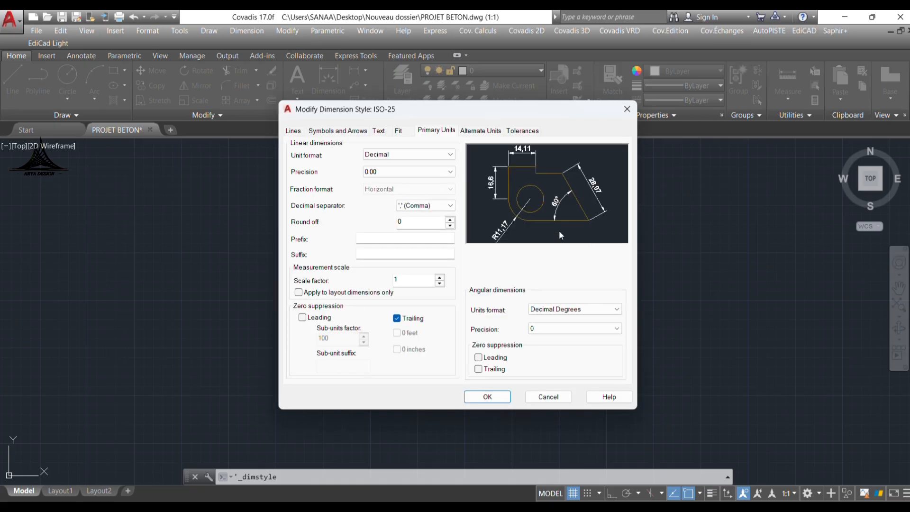
Step: Set the dimension line color of the ISO-25 style to index color 34
click(292, 130)
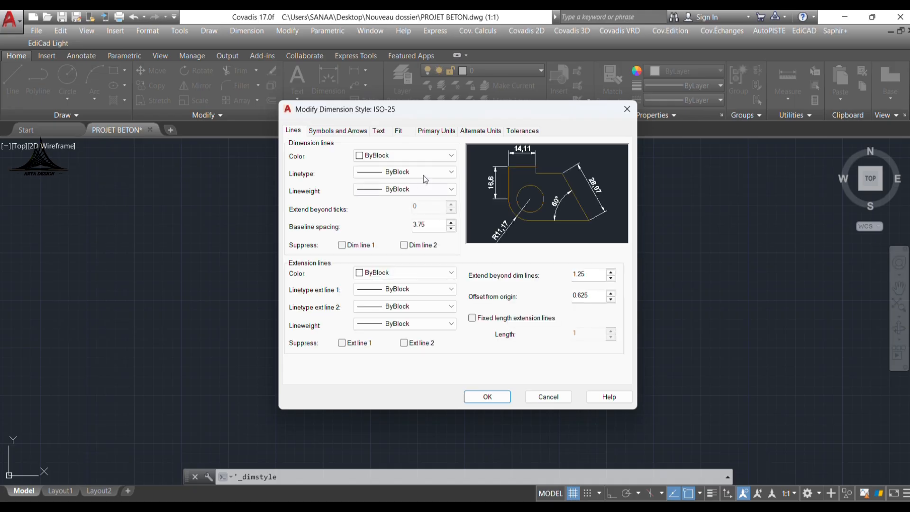
click(451, 156)
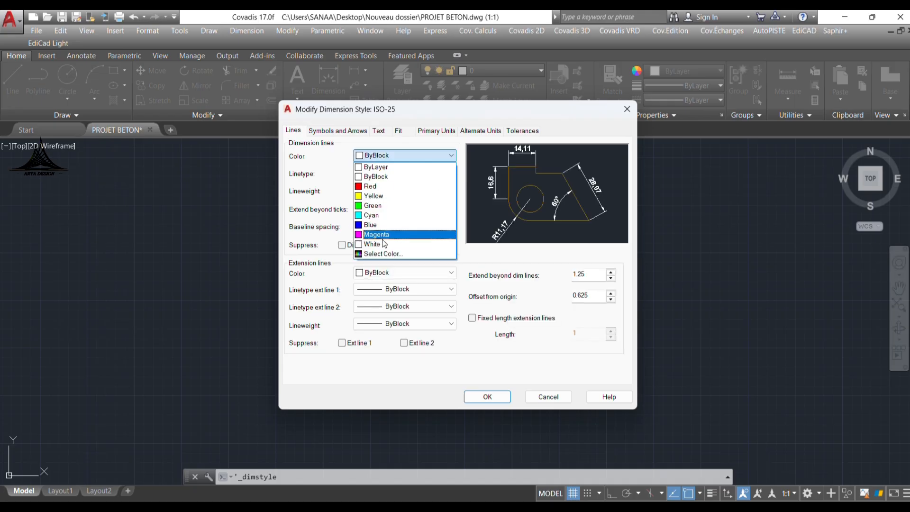
click(381, 254)
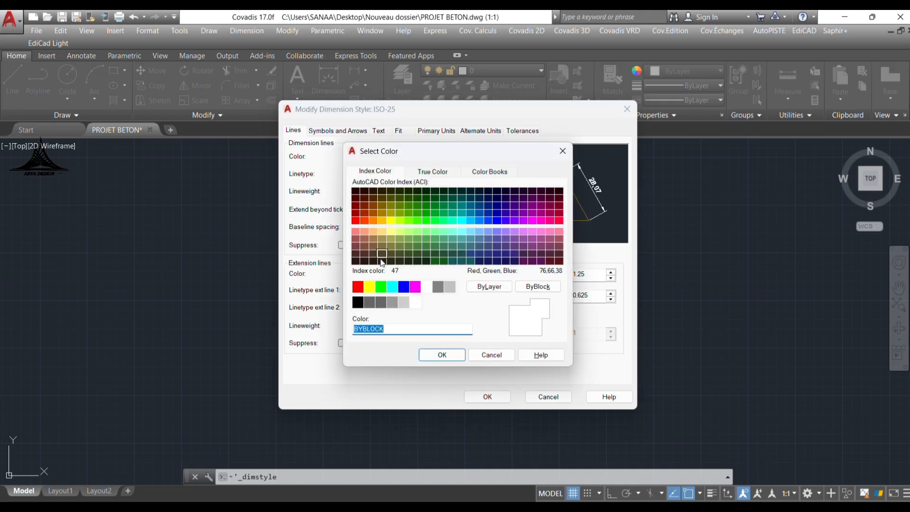
click(372, 205)
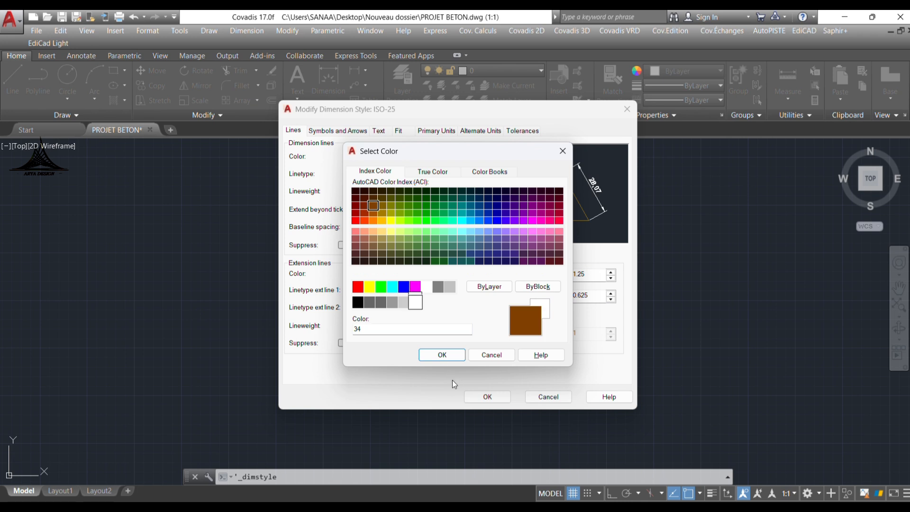
click(433, 354)
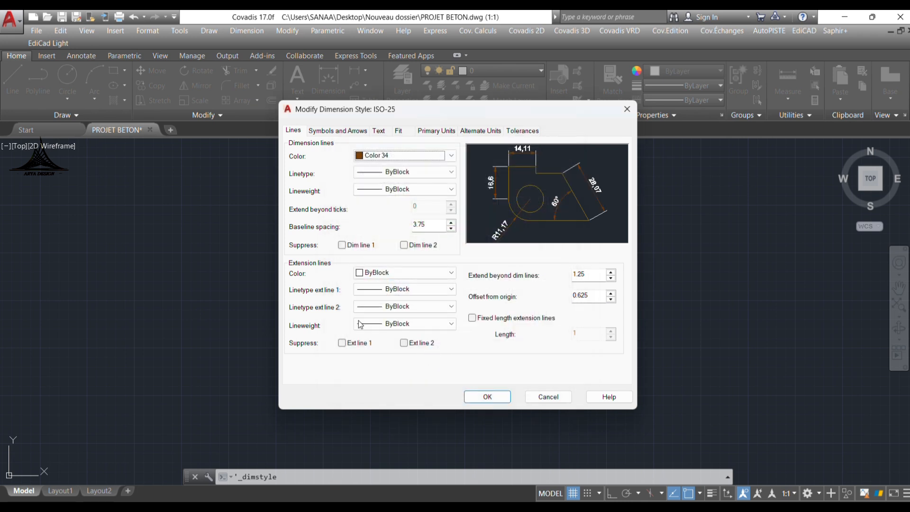
Step: Set the extension line color of the ISO-25 style to index color 34
click(403, 273)
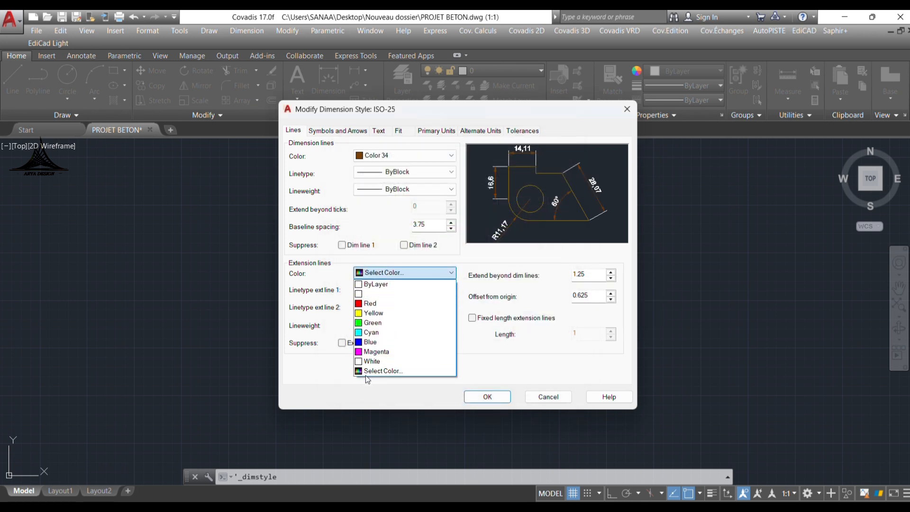
click(366, 374)
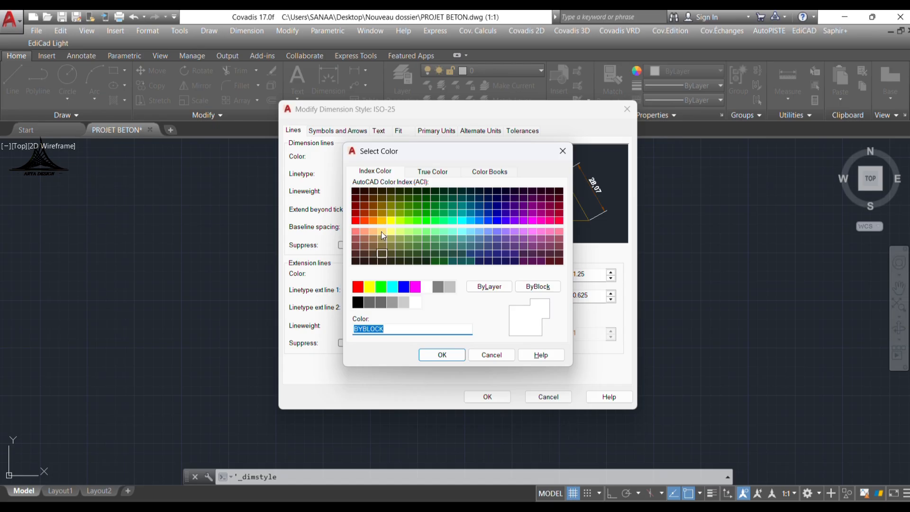
click(374, 214)
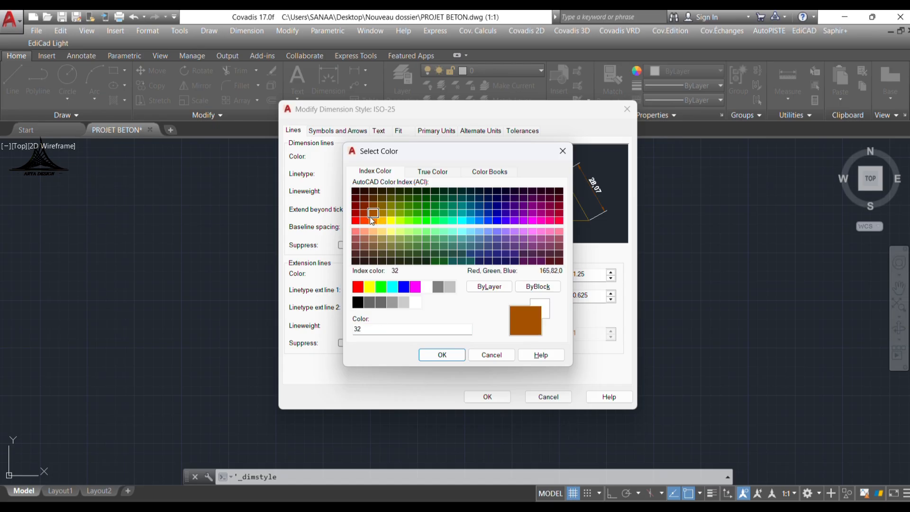
click(373, 205)
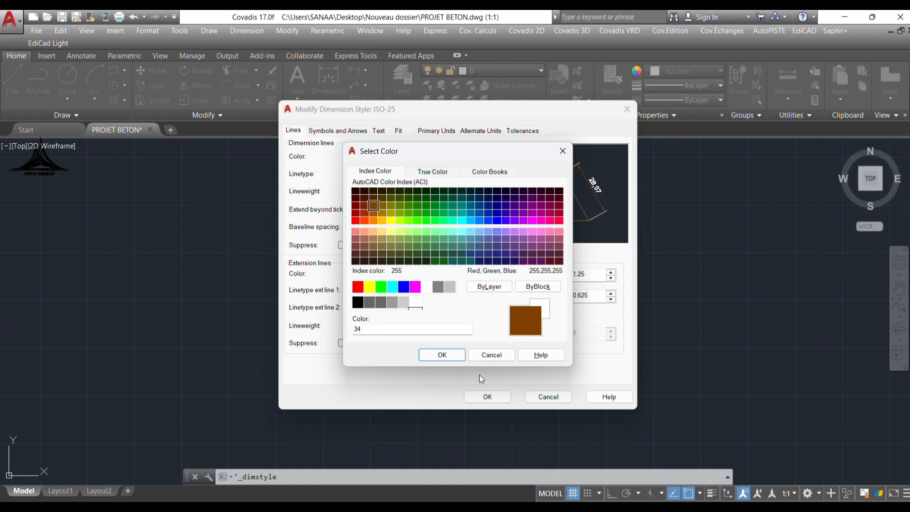
click(442, 355)
Step: Set the dimension style's arrow size to 10 and its text height to 10
click(331, 130)
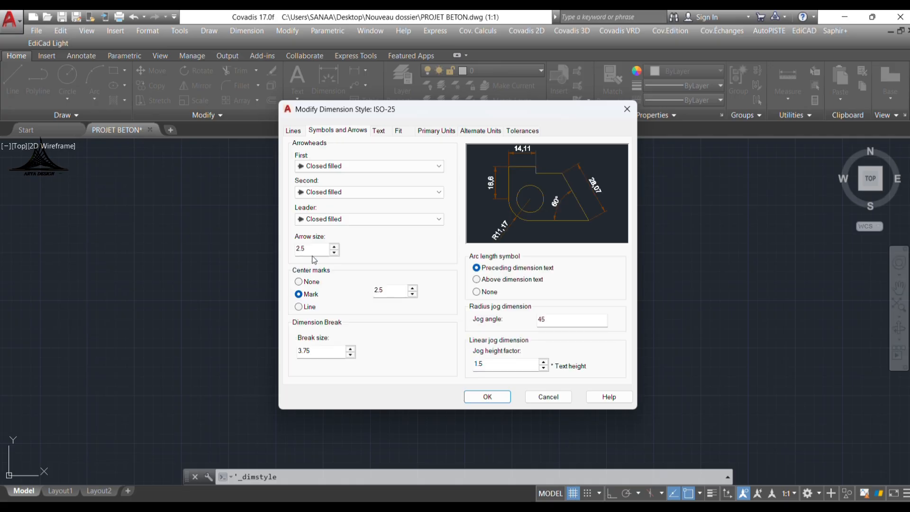
double_click(310, 248)
text(10)
click(380, 132)
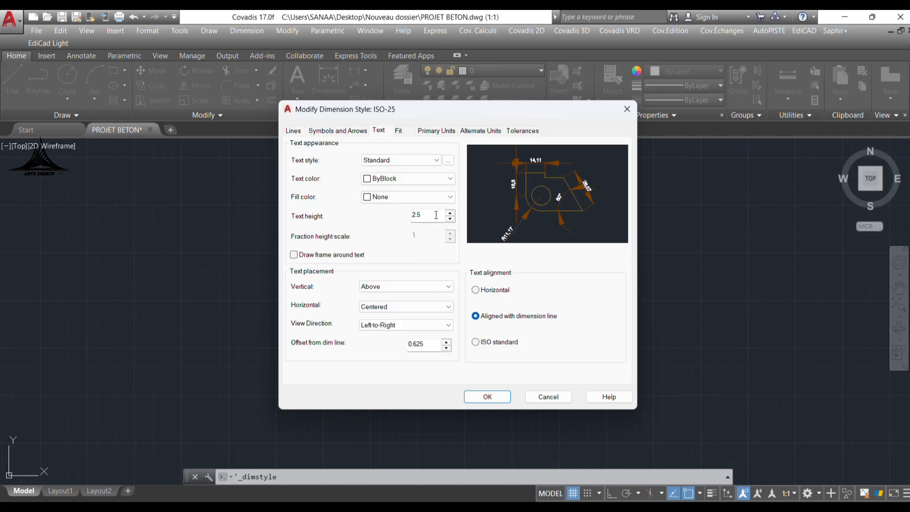
text(1)
text(0)
Step: Set the linear dimension precision to 0.0, then accept the ISO-25 changes and close the Dimension Style Manager
click(441, 135)
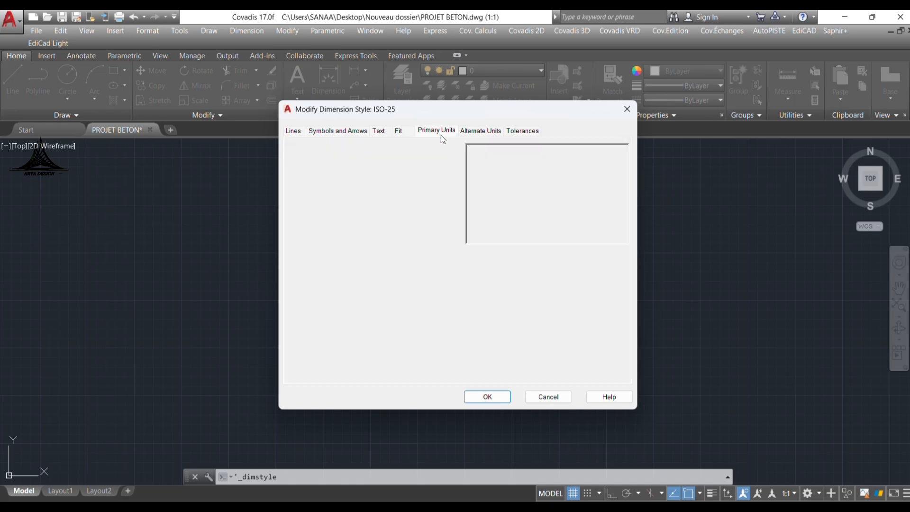
click(421, 172)
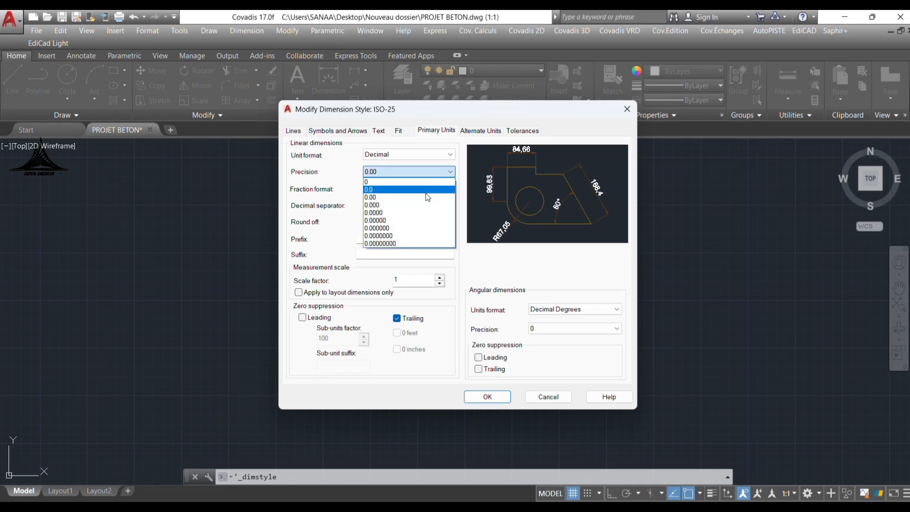
click(425, 191)
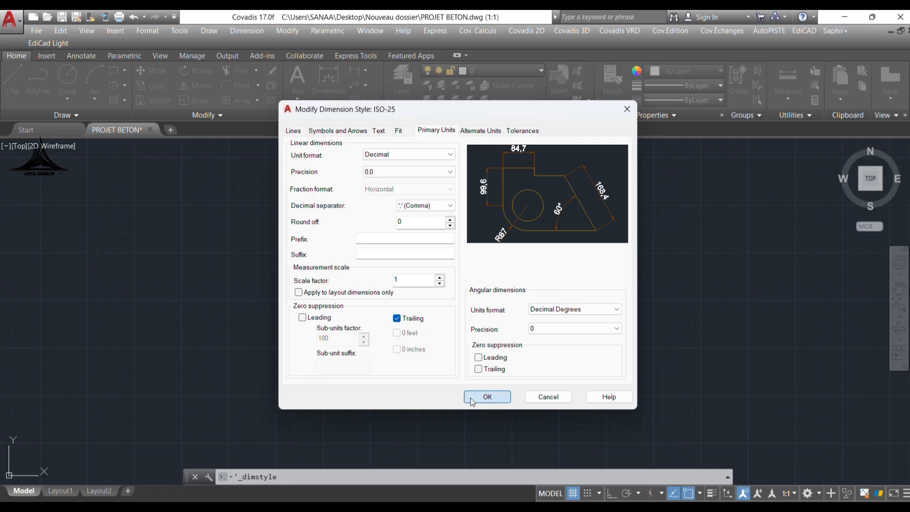
click(486, 396)
click(535, 352)
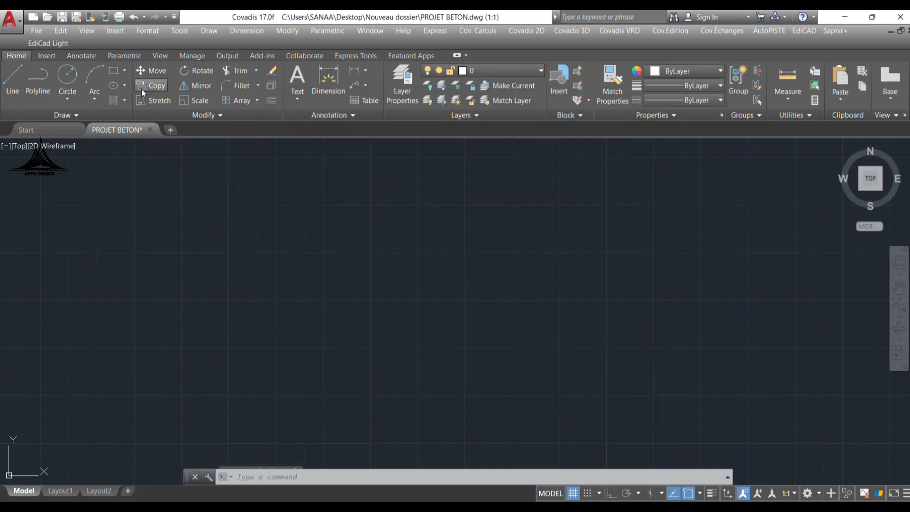
Step: Set the Standard text style's height to 20, apply it and close the Text Style dialog
click(147, 30)
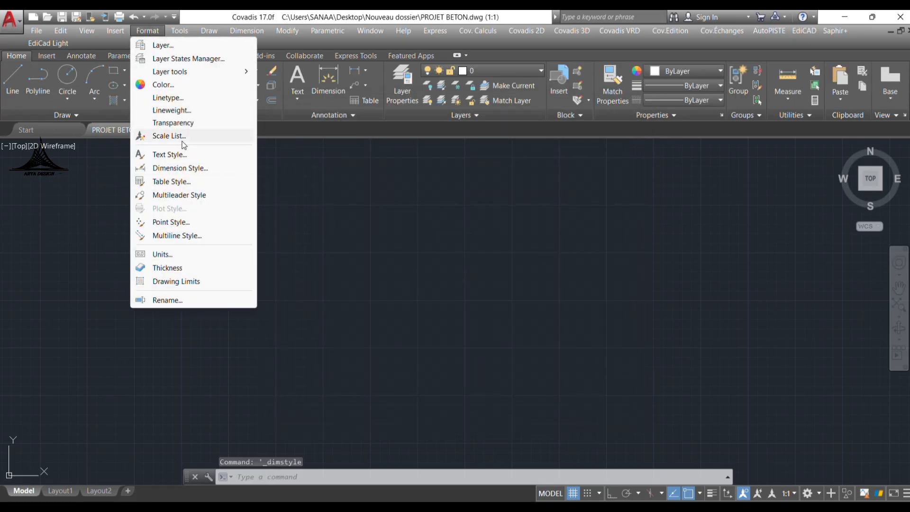
click(169, 155)
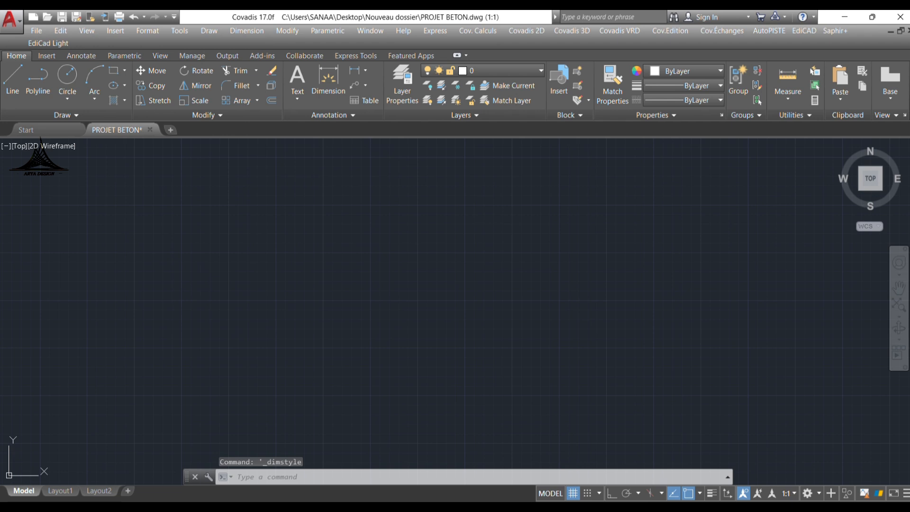
click(528, 259)
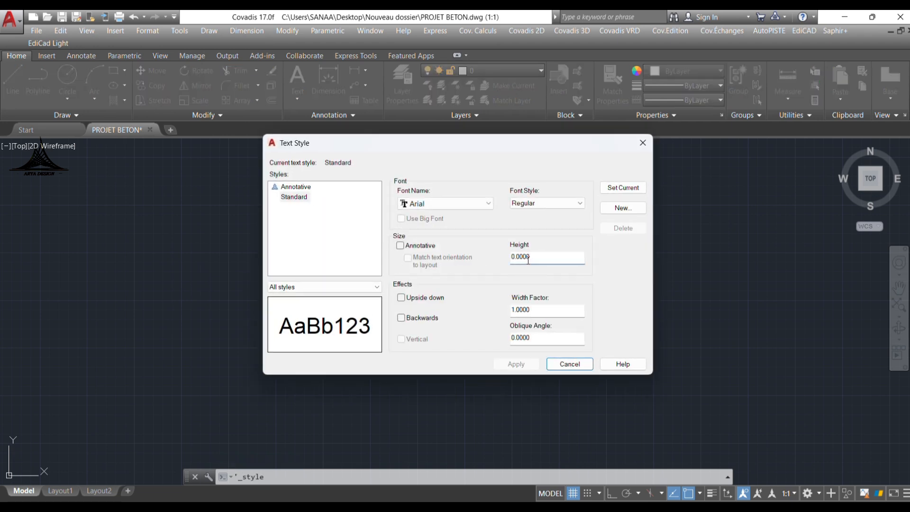
double_click(528, 260)
text(20)
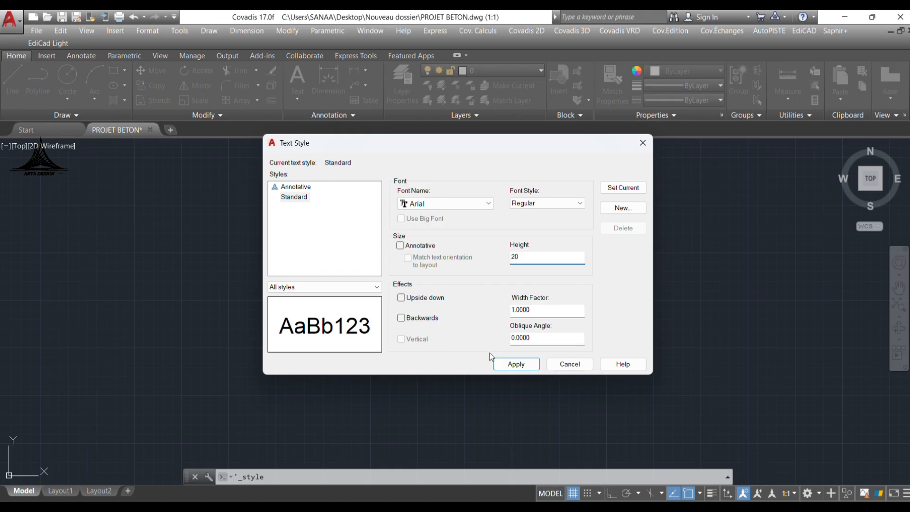
click(515, 364)
click(568, 365)
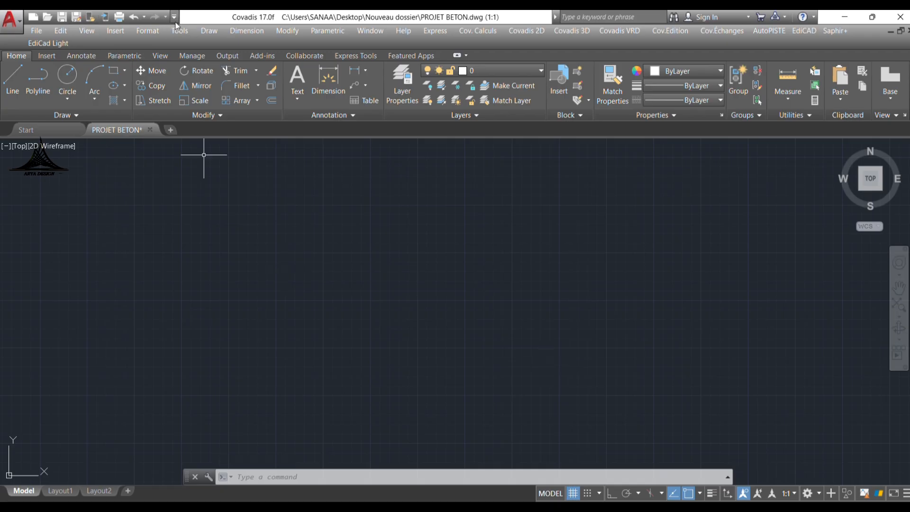
Step: Hide the classic menu bar above the ribbon
click(174, 17)
click(207, 307)
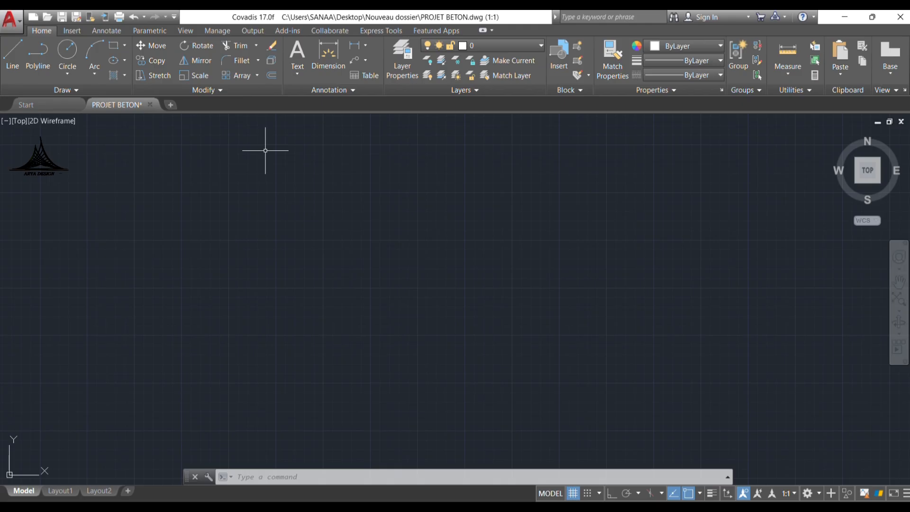
Step: In the Layer Properties Manager, create two new layers named COTATION and TEXTE
click(408, 56)
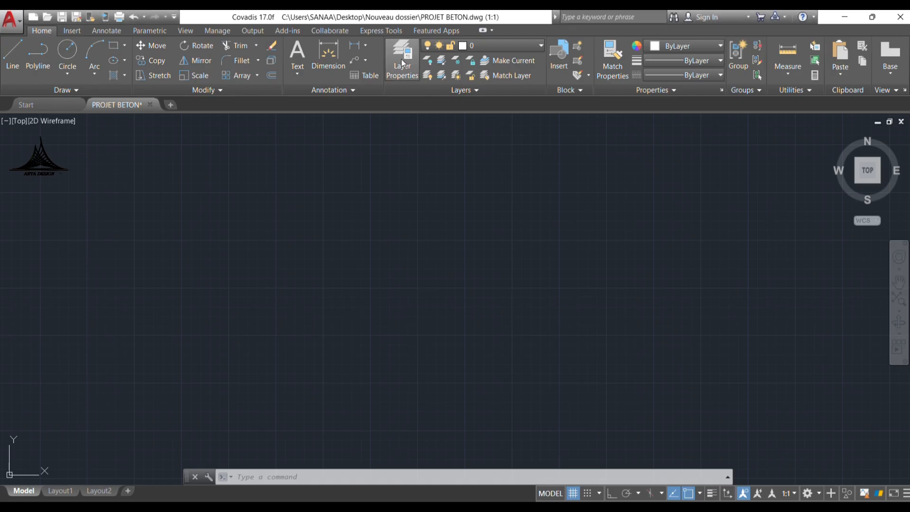
click(401, 63)
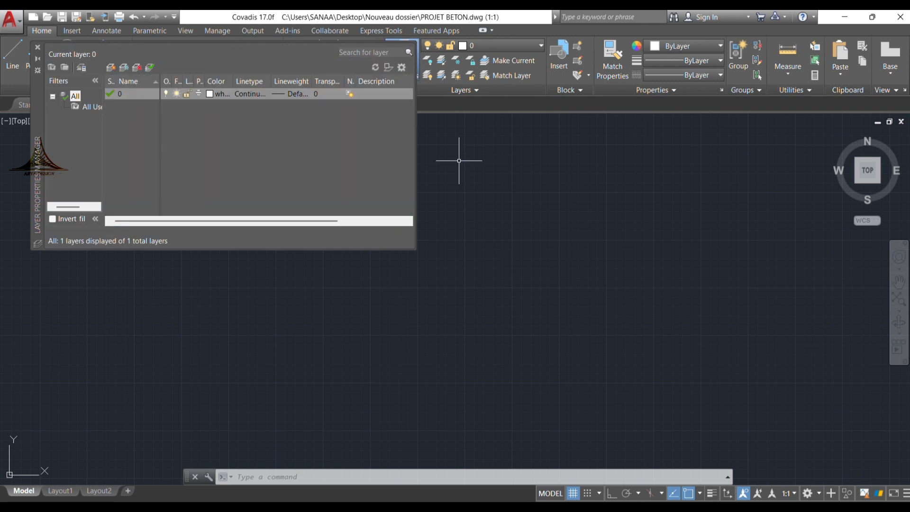
click(112, 68)
text(COTATION)
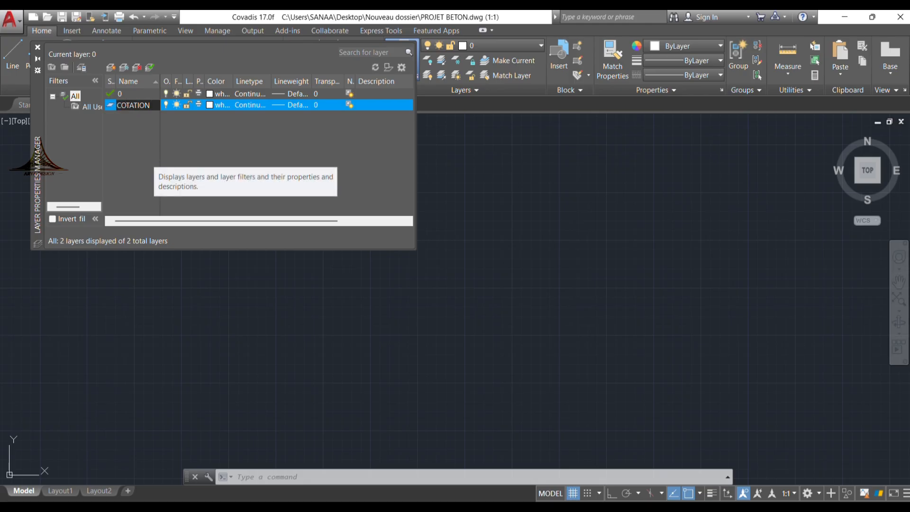
click(111, 68)
text(TE)
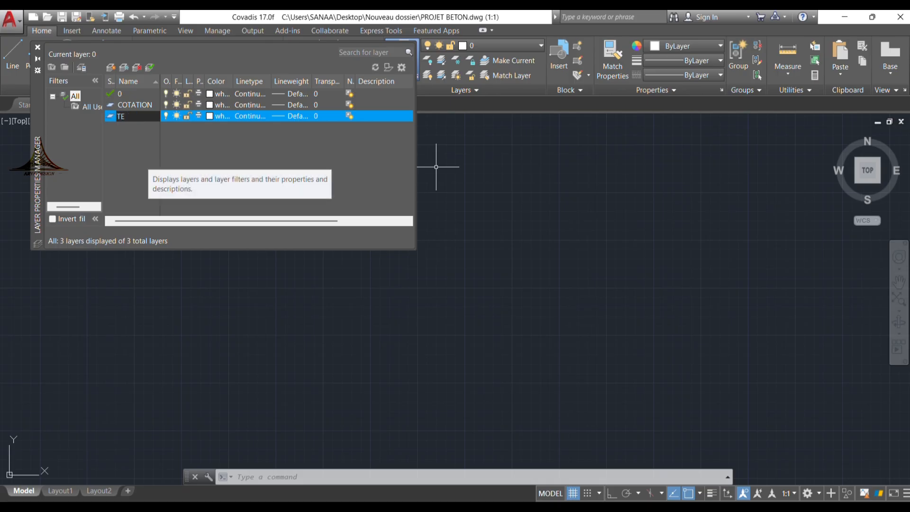
text(XT)
Step: Add two more layers to the drawing, named STRICTURE and AXE
click(114, 70)
text(ST)
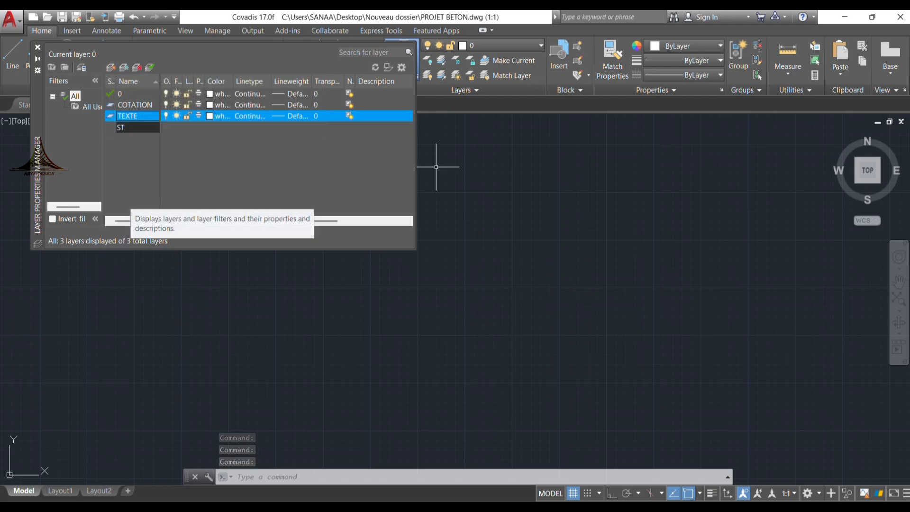
text(U)
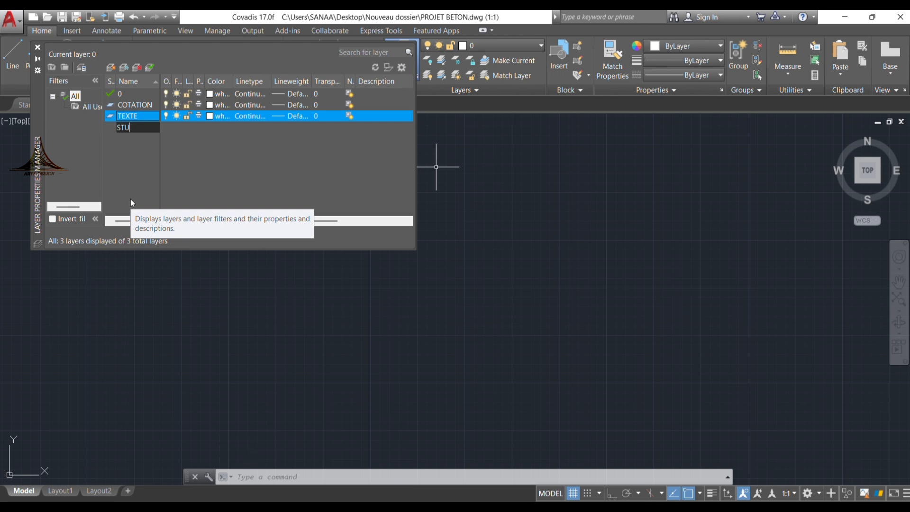
key(BackSpace)
text(RICTURE)
key(Return)
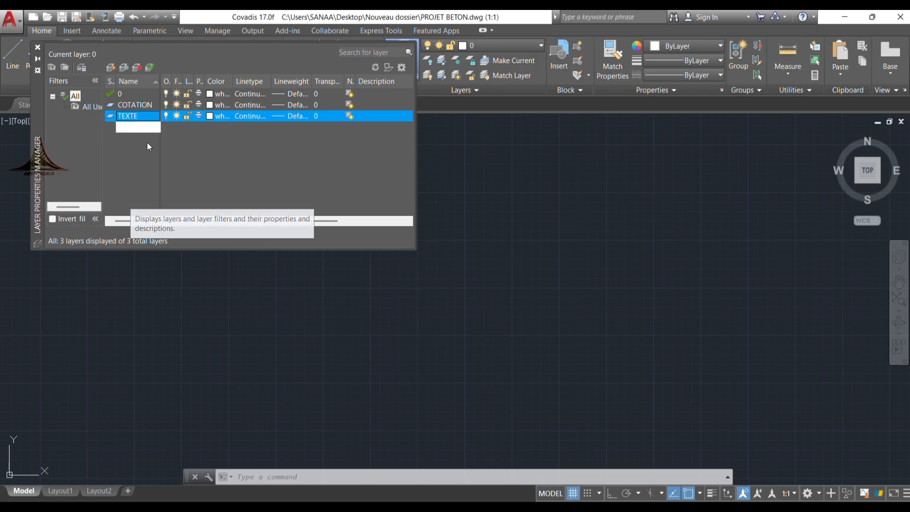
click(111, 67)
text(AXE)
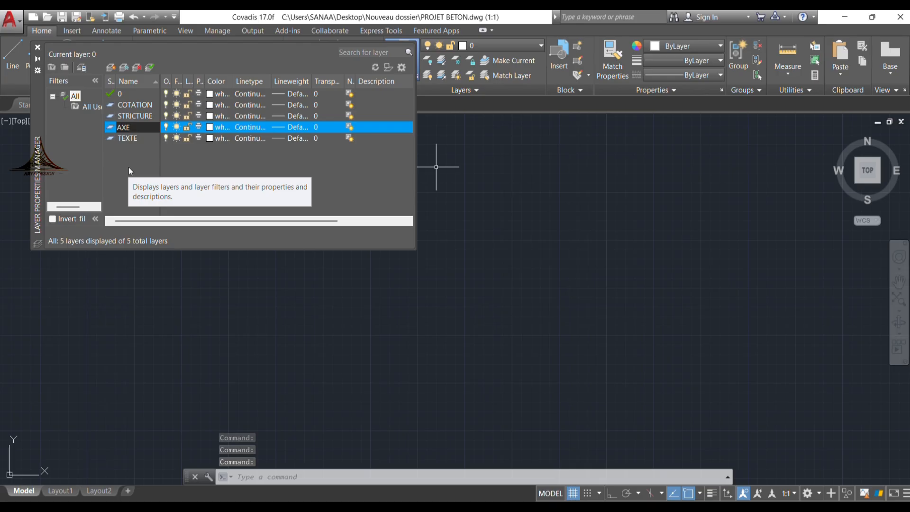
key(Return)
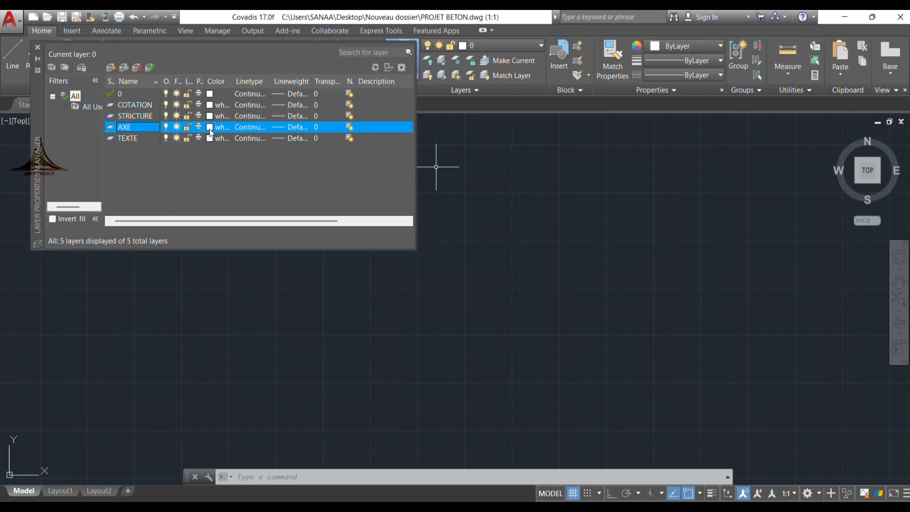
Step: Set the color of the AXE layer to yellow
click(210, 127)
click(380, 287)
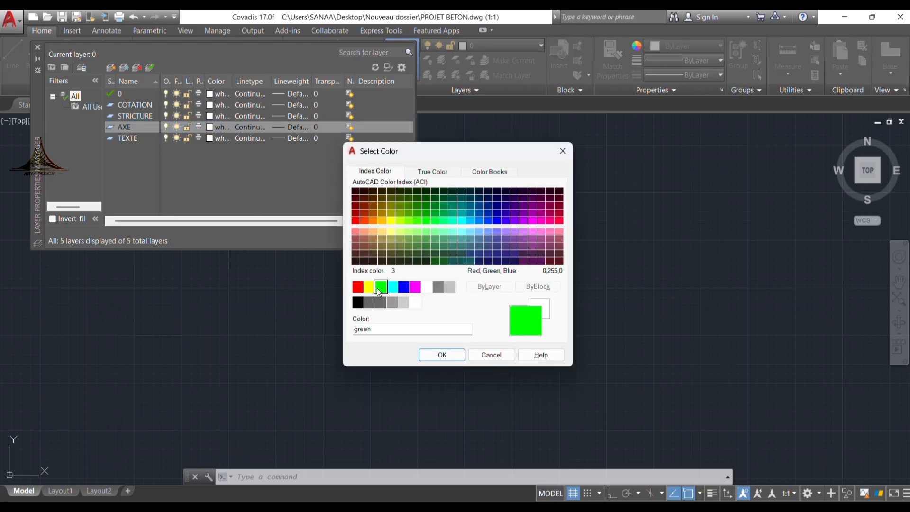
click(369, 288)
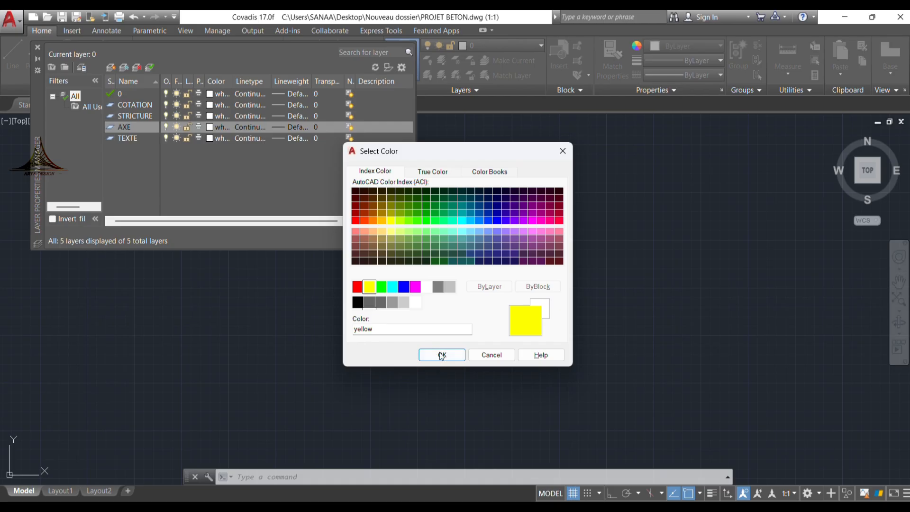
click(442, 354)
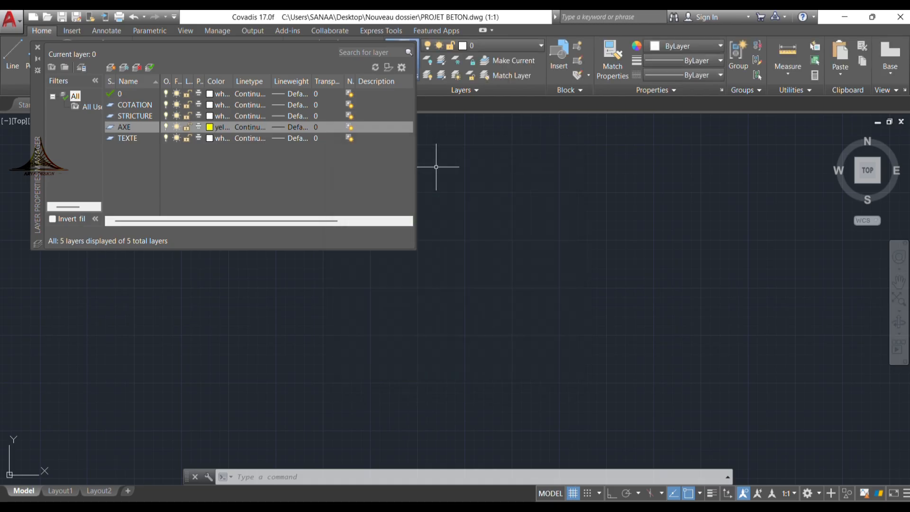
Step: Load the JIS_08_11 linetype from acadiso.lin through the AXE layer's linetype setting, then accept the selection with Continuous highlighted
click(250, 127)
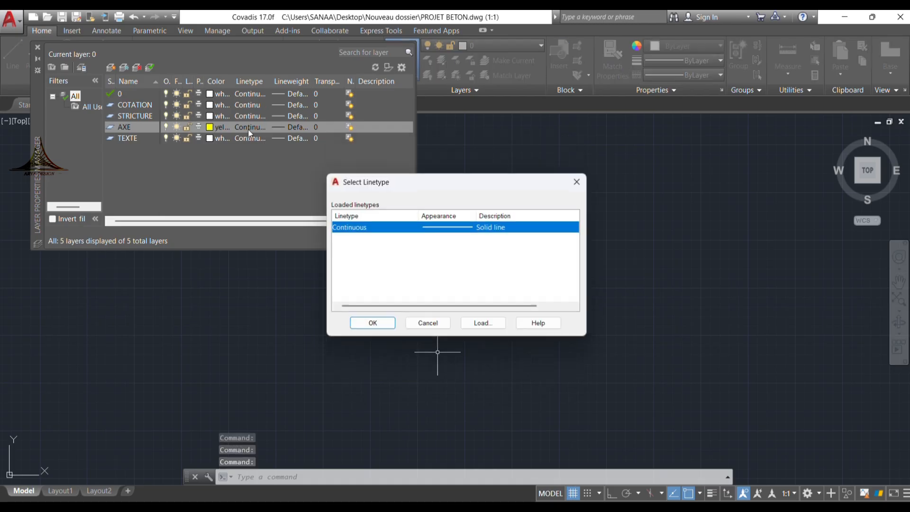
click(496, 326)
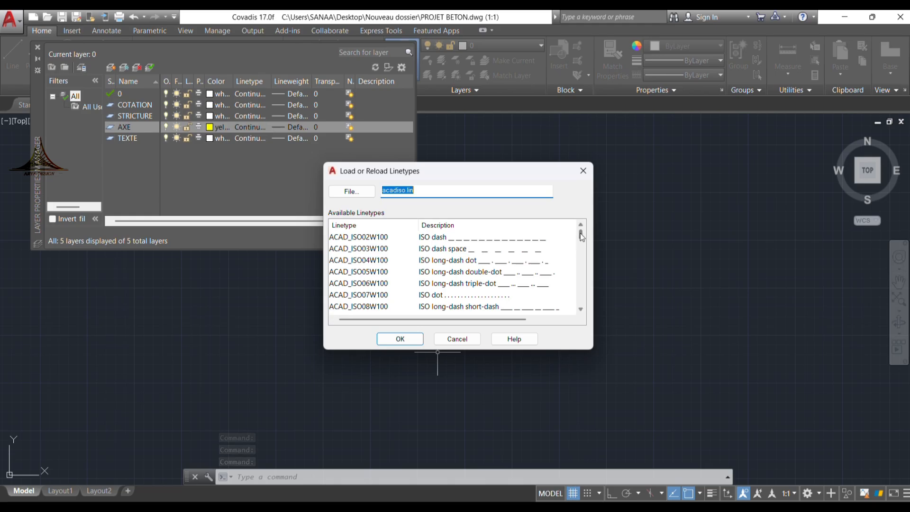
scroll(578, 256, down, 7)
scroll(578, 265, down, 1)
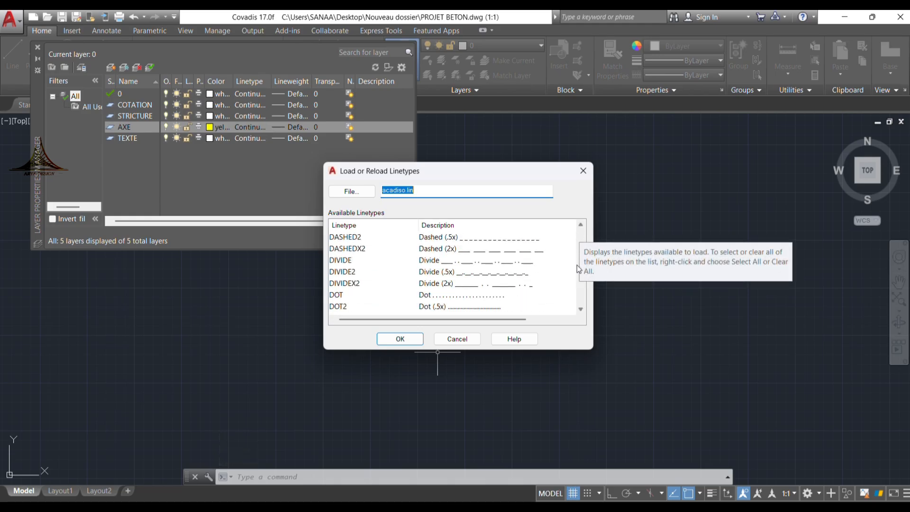
scroll(576, 267, down, 3)
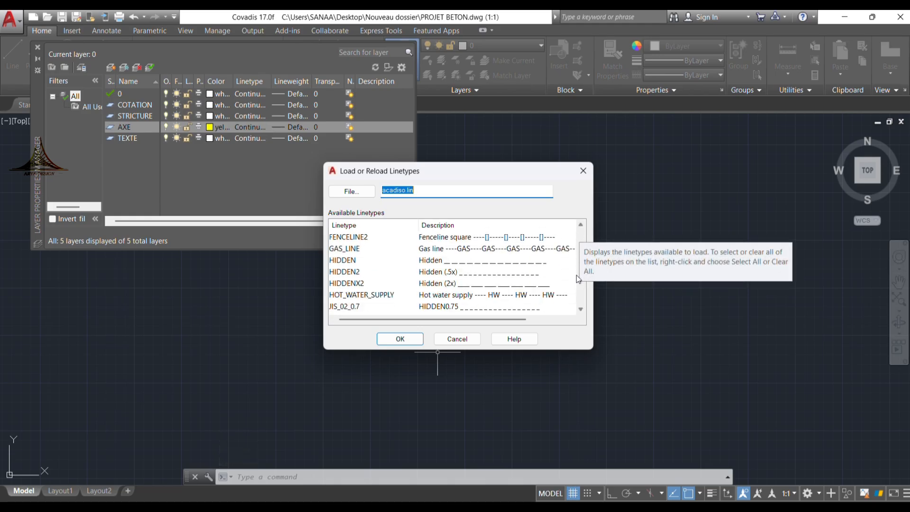
scroll(575, 279, down, 3)
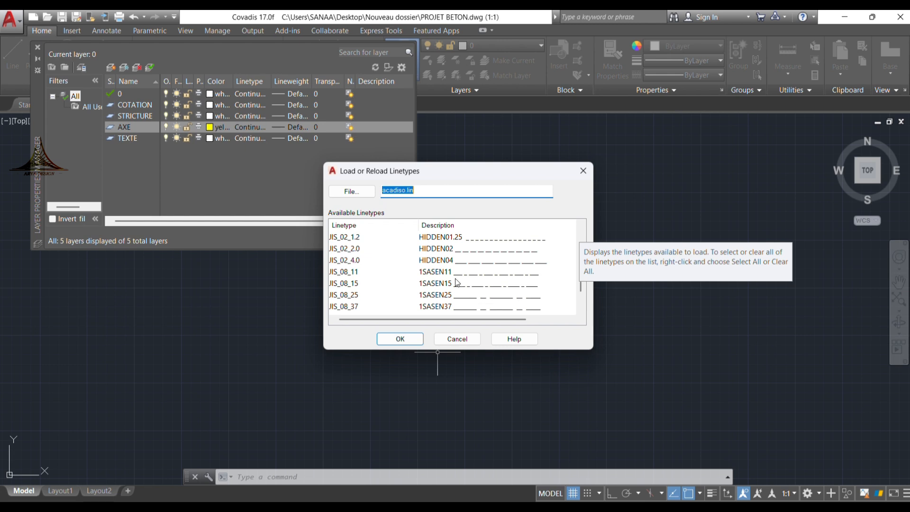
click(426, 271)
click(400, 338)
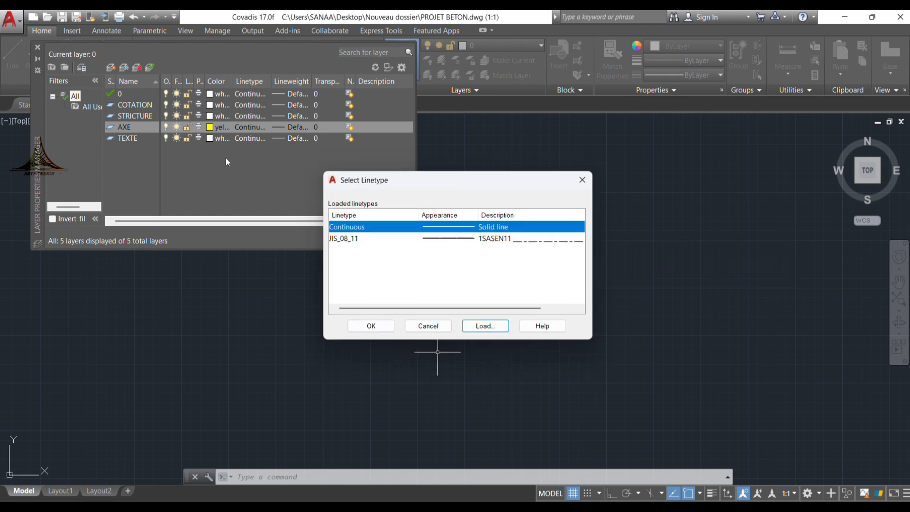
click(366, 330)
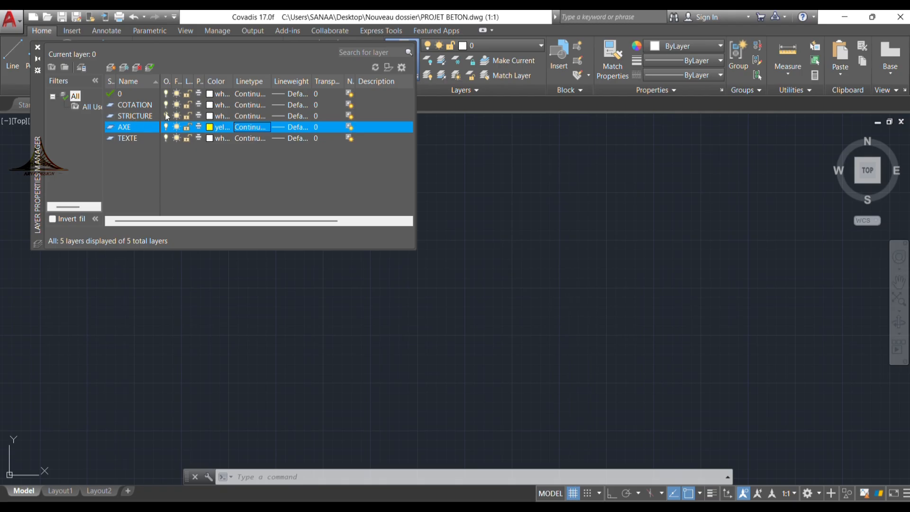
Step: Set the color of the TEXTE layer to magenta
click(209, 138)
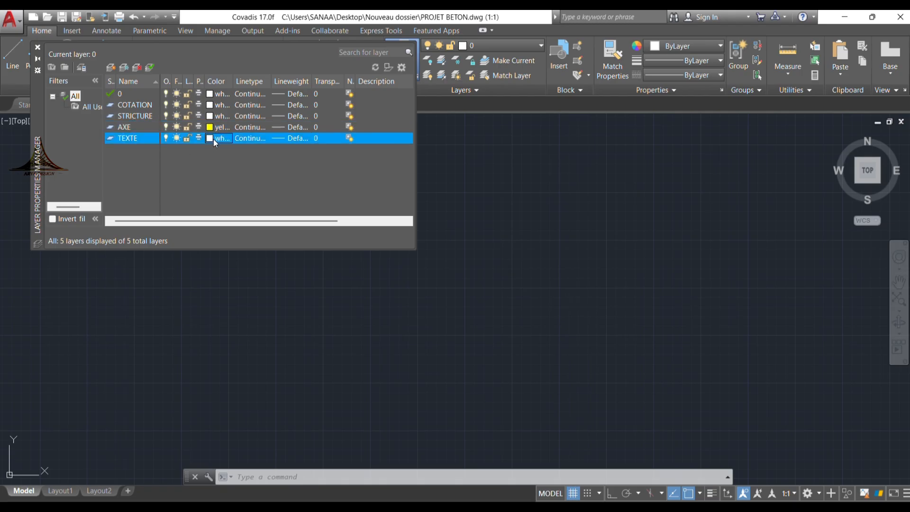
click(210, 138)
click(414, 286)
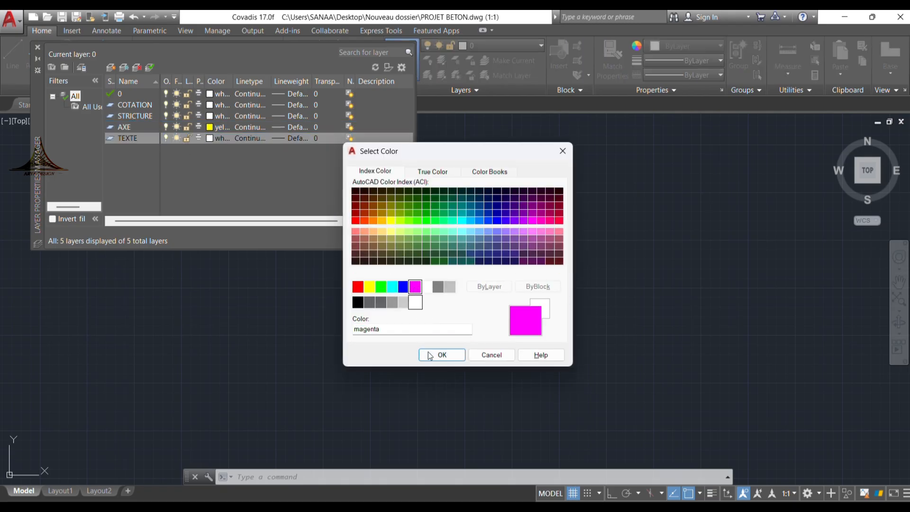
click(441, 354)
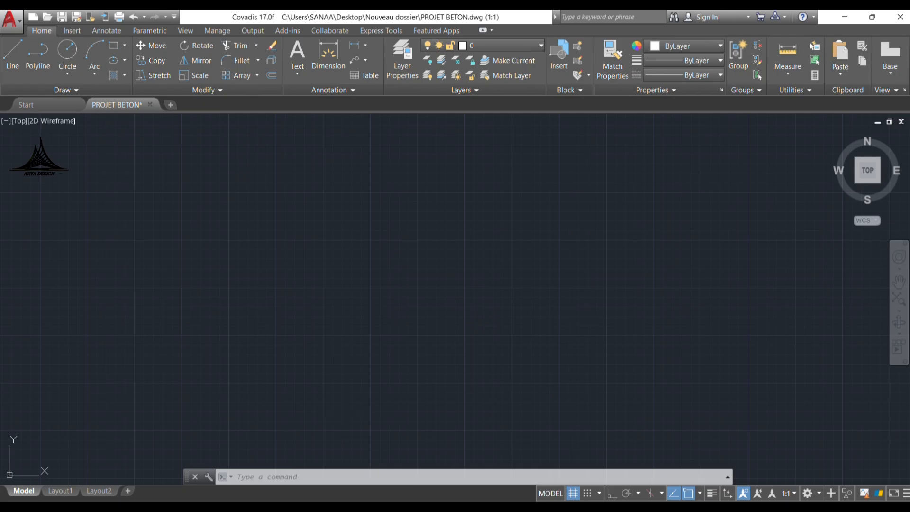
Step: Switch to File Explorer and open the PLAN PROJET drawing from the Nouveau dossier folder
key(alt+Tab)
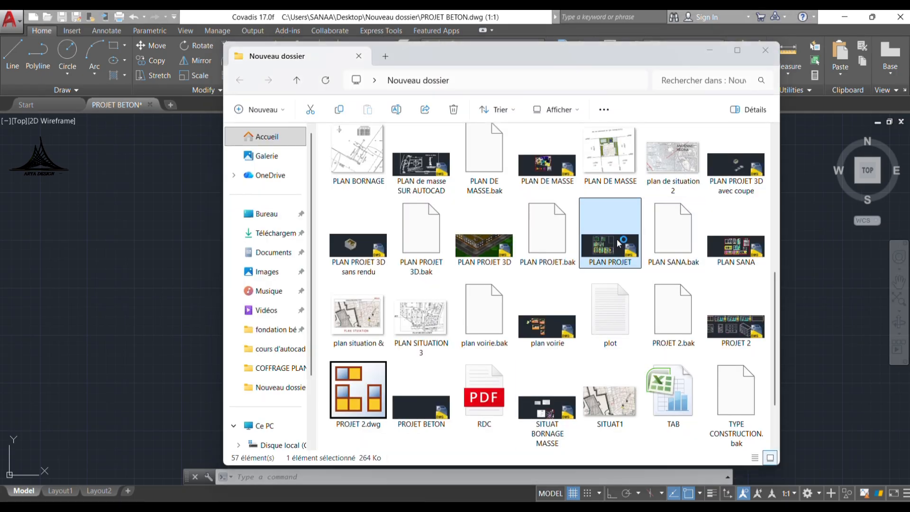
double_click(616, 238)
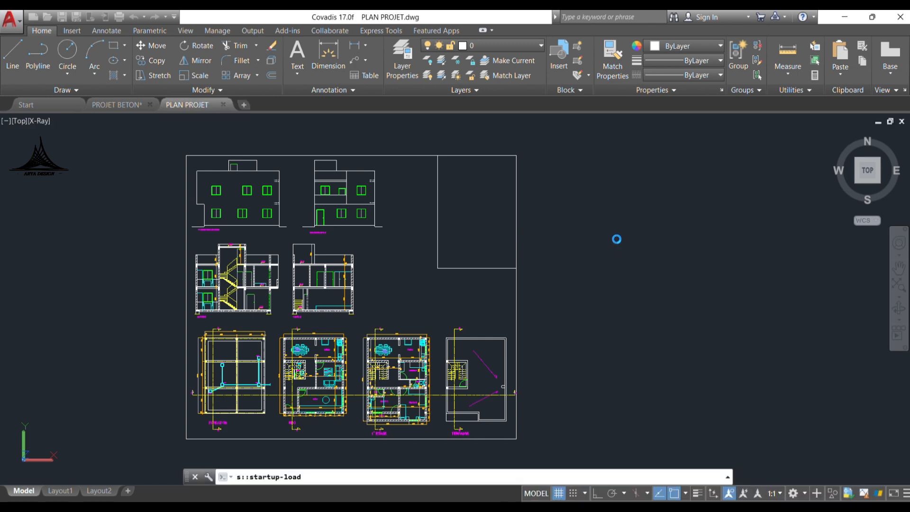
click(563, 169)
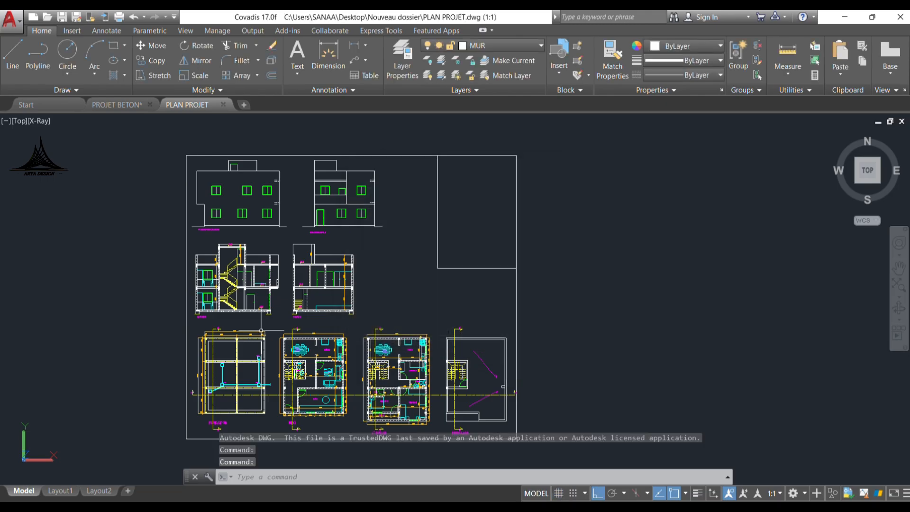
Step: Select and copy the foundation, RDC, first-floor and terrace plans in the lower row of the PLAN PROJET drawing
scroll(266, 348, up, 3)
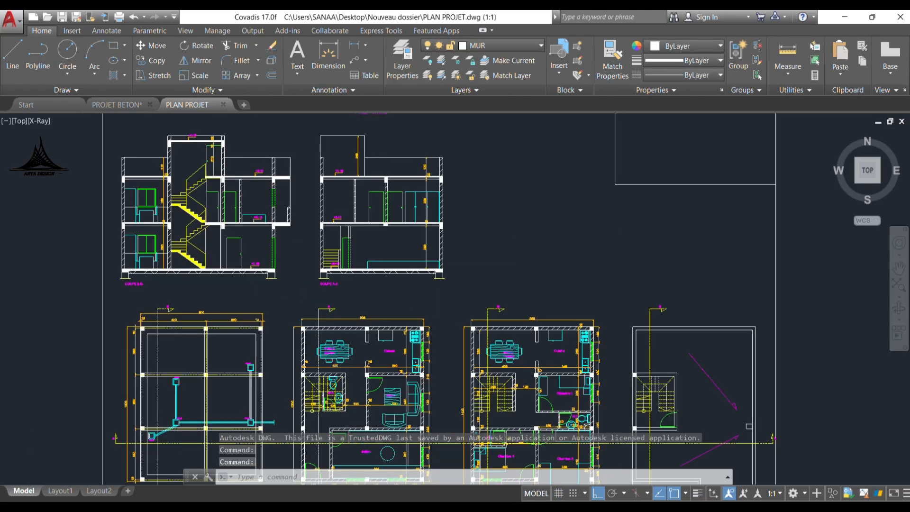
middle_drag(249, 353, 274, 235)
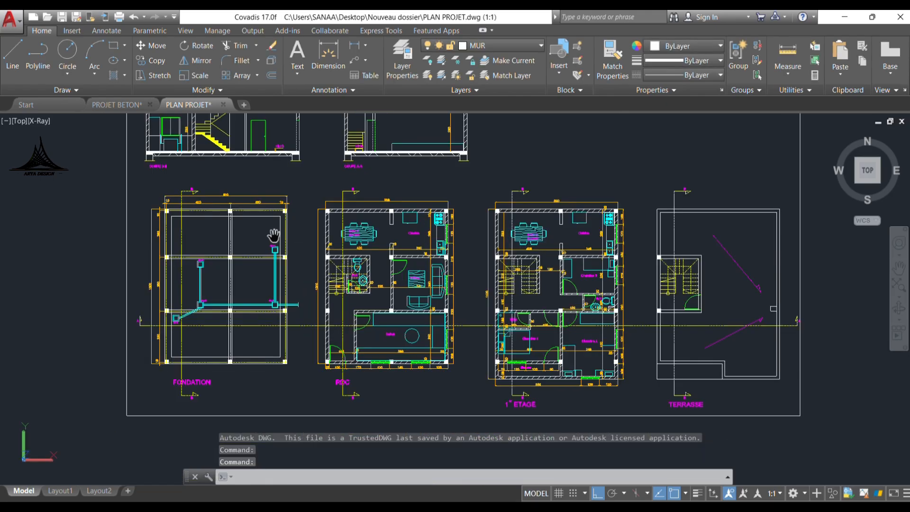
click(144, 183)
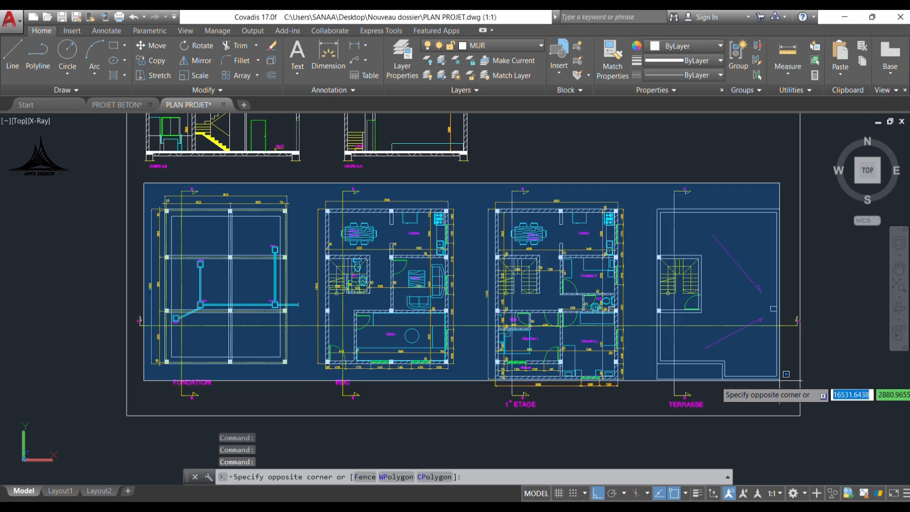
click(790, 384)
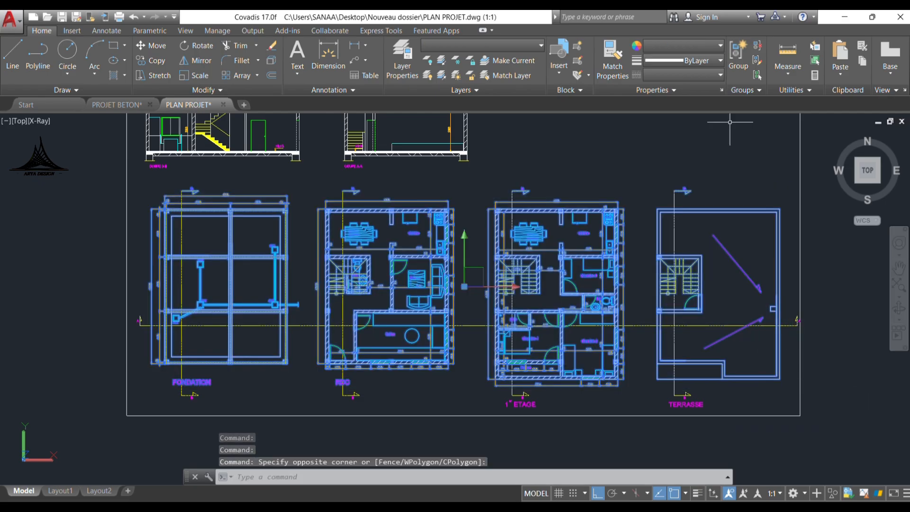
Step: Paste the copied floor plans into the empty model space of the PROJET BETON drawing
click(119, 105)
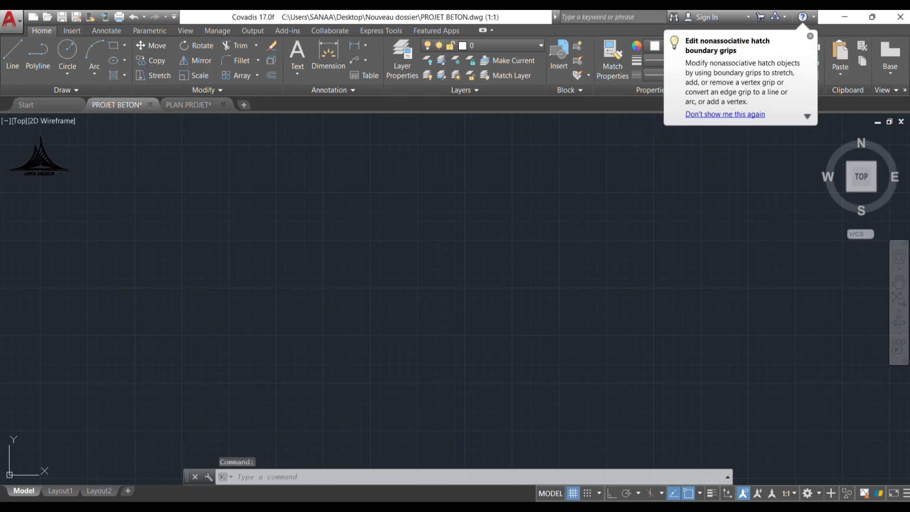
key(ctrl+v)
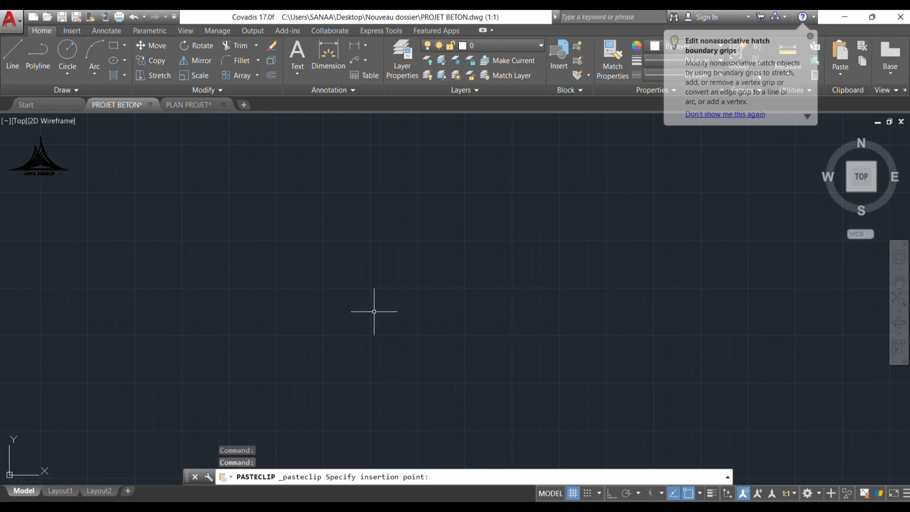
scroll(326, 349, down, 3)
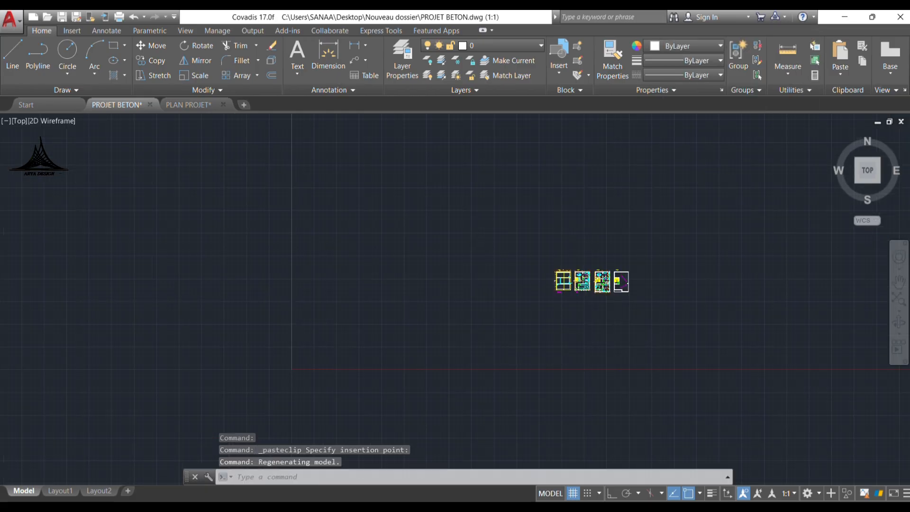
scroll(427, 331, down, 1)
scroll(428, 331, up, 10)
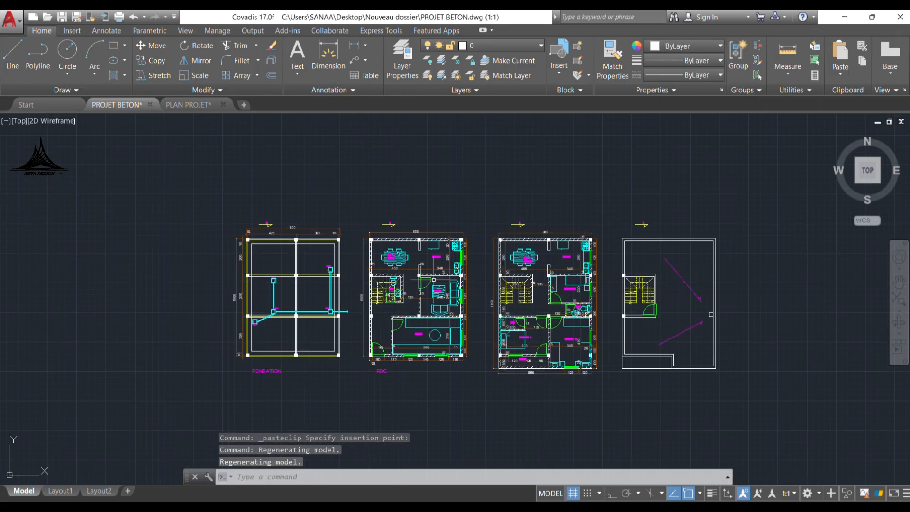
middle_drag(423, 338, 418, 309)
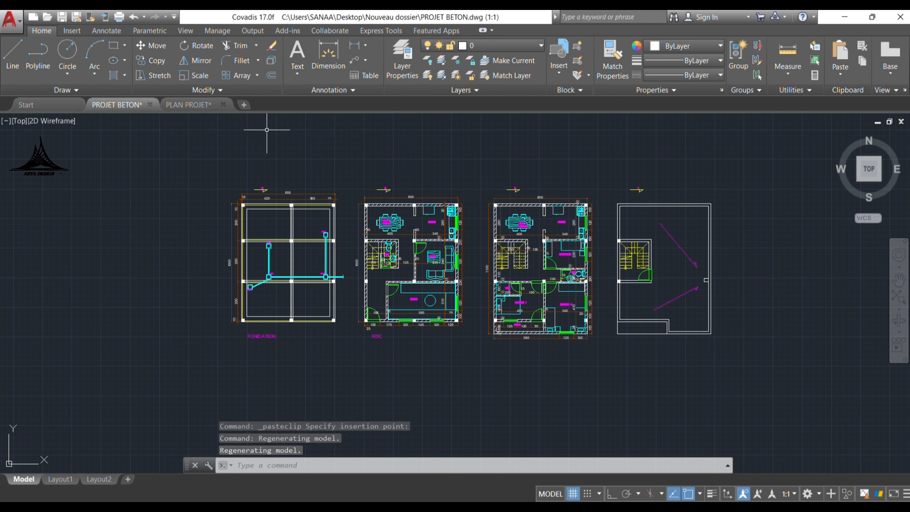
Step: Close the PLAN PROJET drawing and return to the PROJET BETON drawing
click(225, 103)
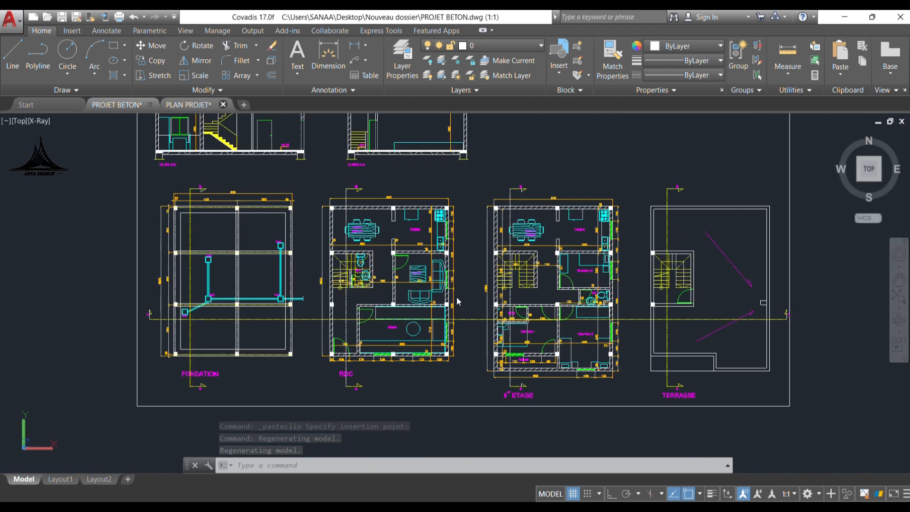
click(488, 295)
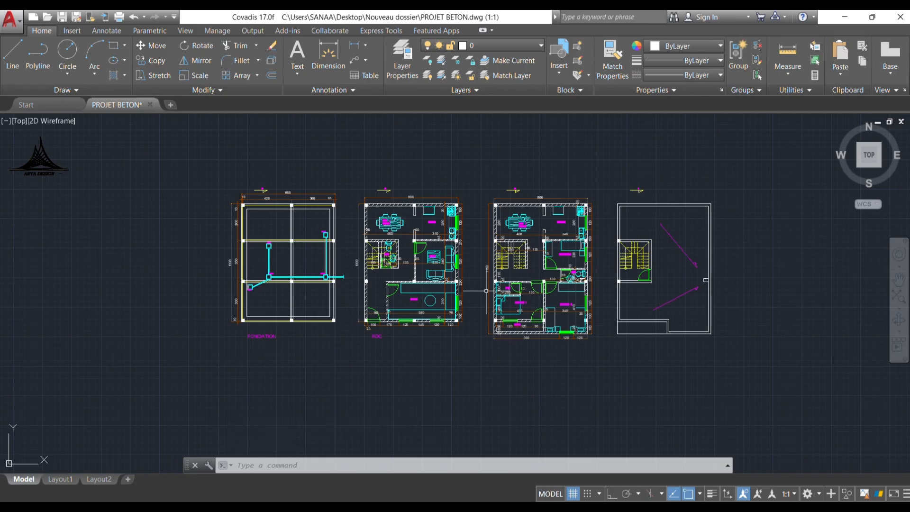
Step: Draw a rectangle 800 long and 1000 wide in the empty space left of the FONDATION plan
scroll(322, 263, up, 4)
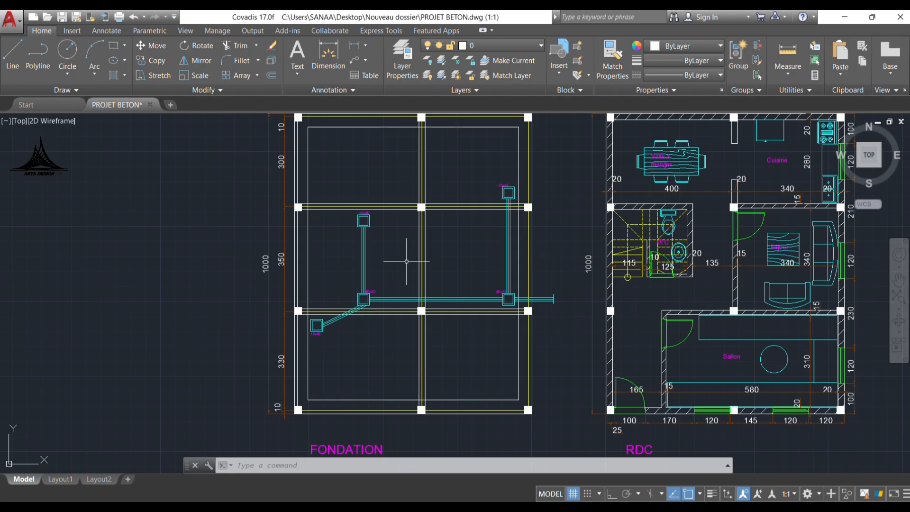
scroll(406, 261, down, 2)
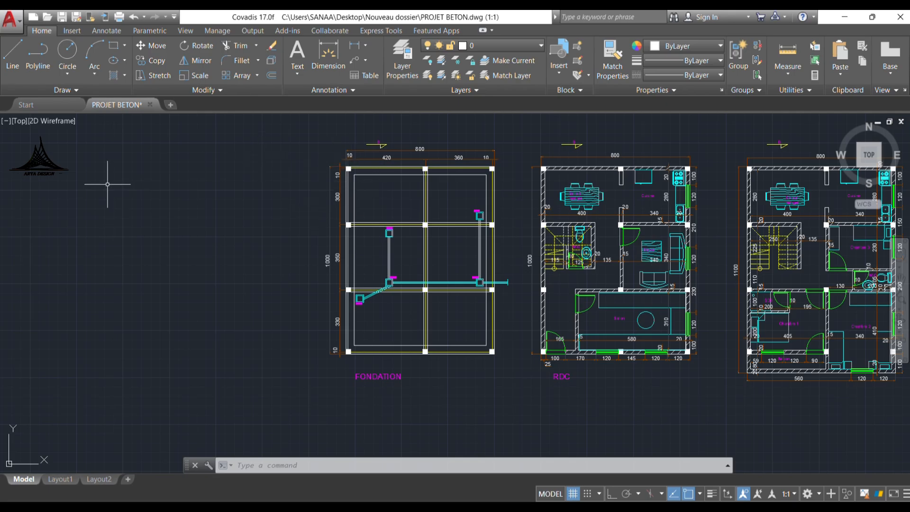
click(112, 47)
click(164, 233)
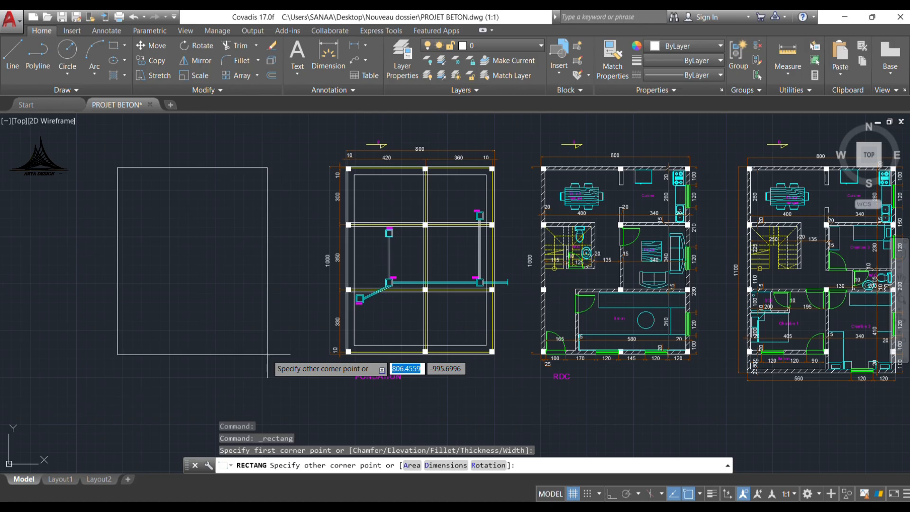
text(D)
key(Return)
text(800)
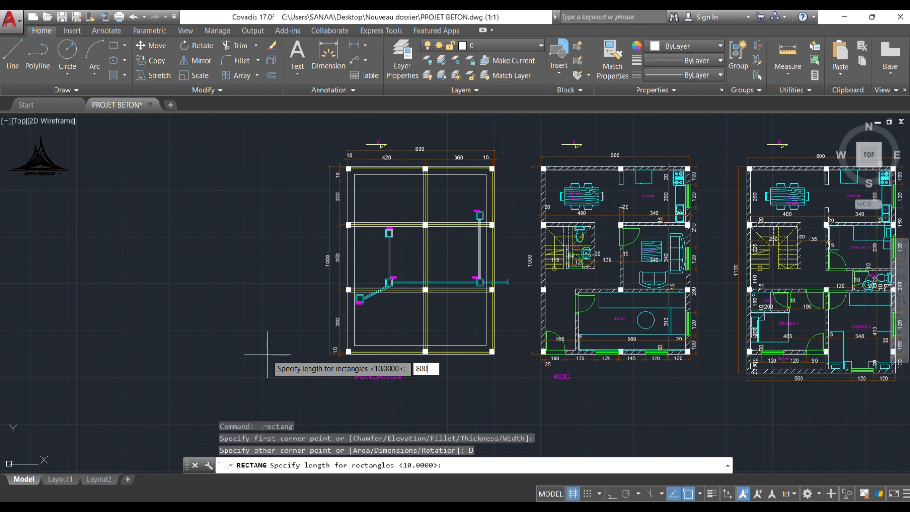
key(Return)
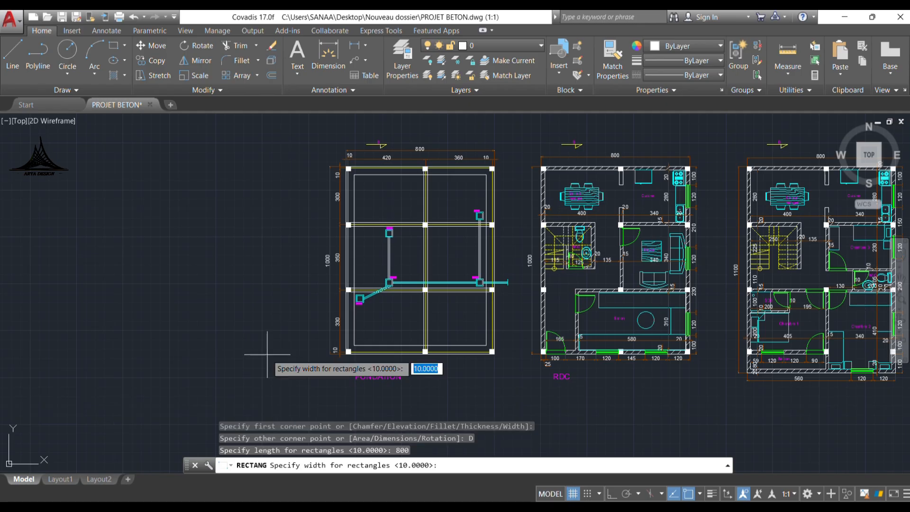
text(10)
key(Return)
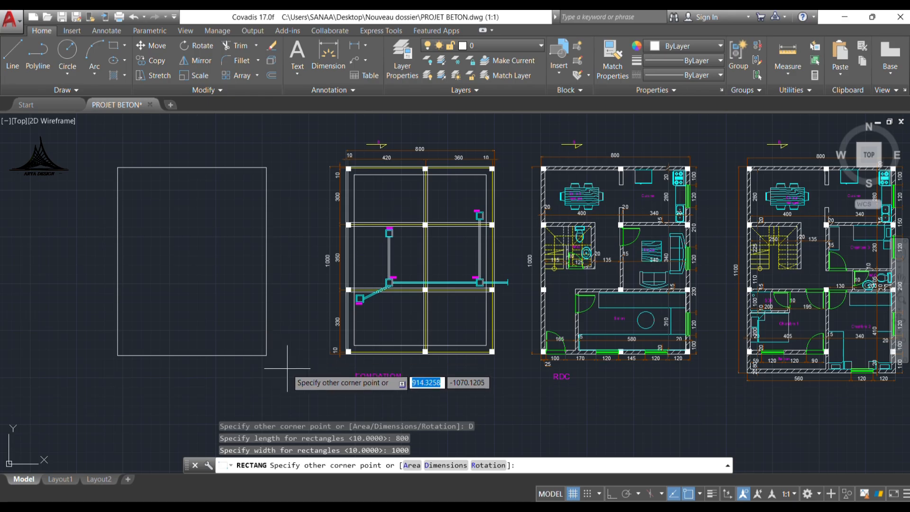
click(289, 366)
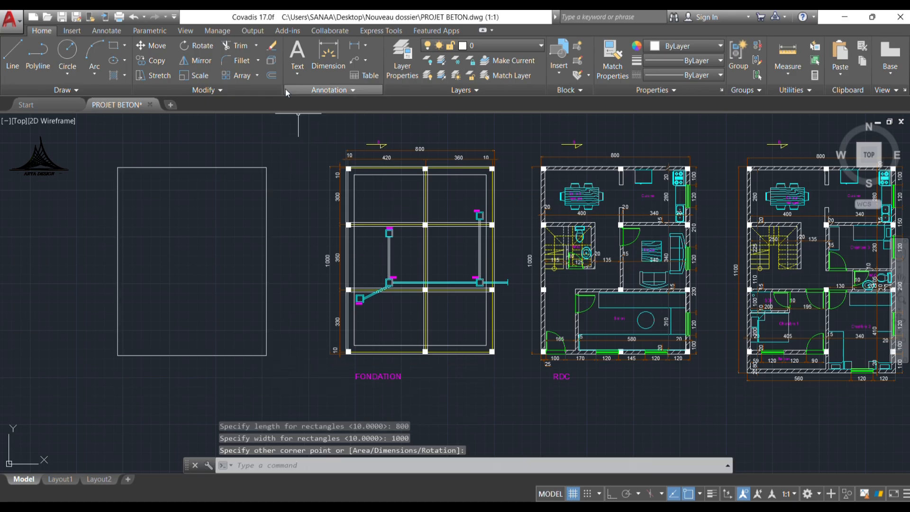
Step: Offset the new rectangle 20 inward to form the second outline of the perimeter
click(272, 76)
text(20)
key(Return)
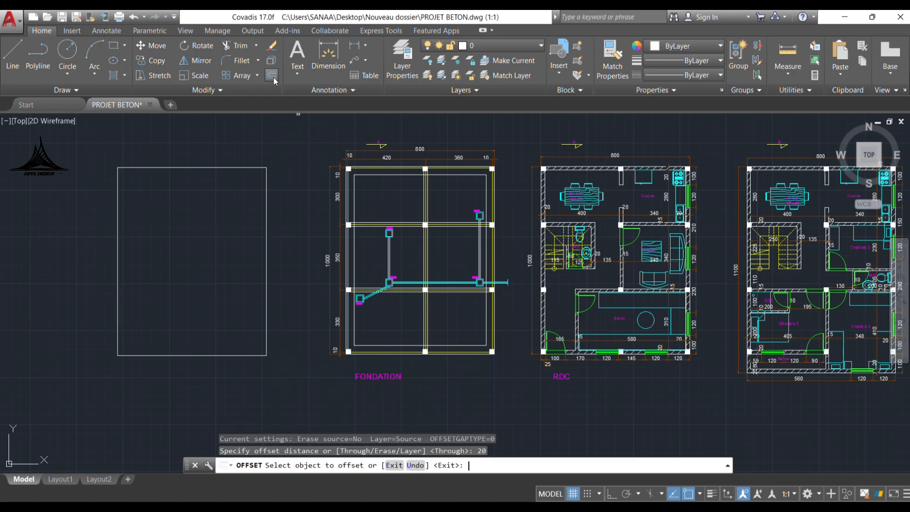
click(219, 168)
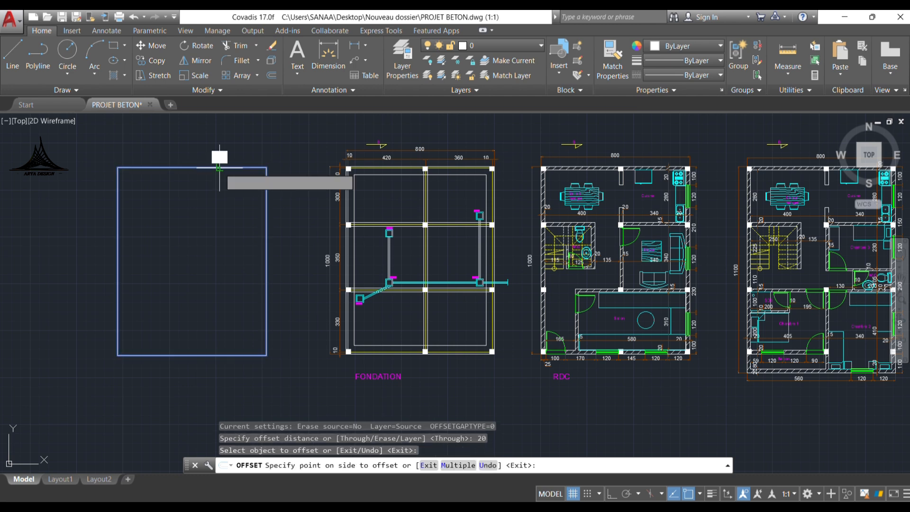
click(189, 249)
right_click(157, 206)
click(169, 211)
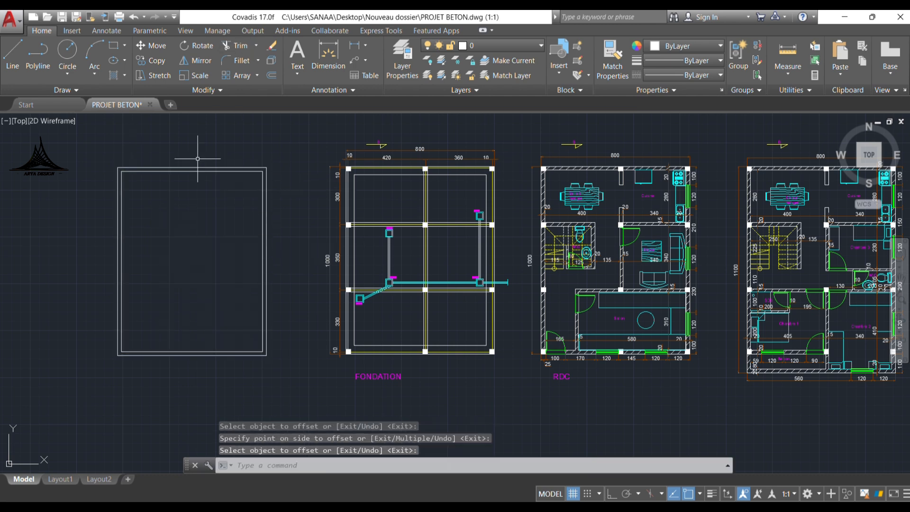
Step: Explode the outer and inner rectangles into separate lines
click(161, 204)
click(115, 197)
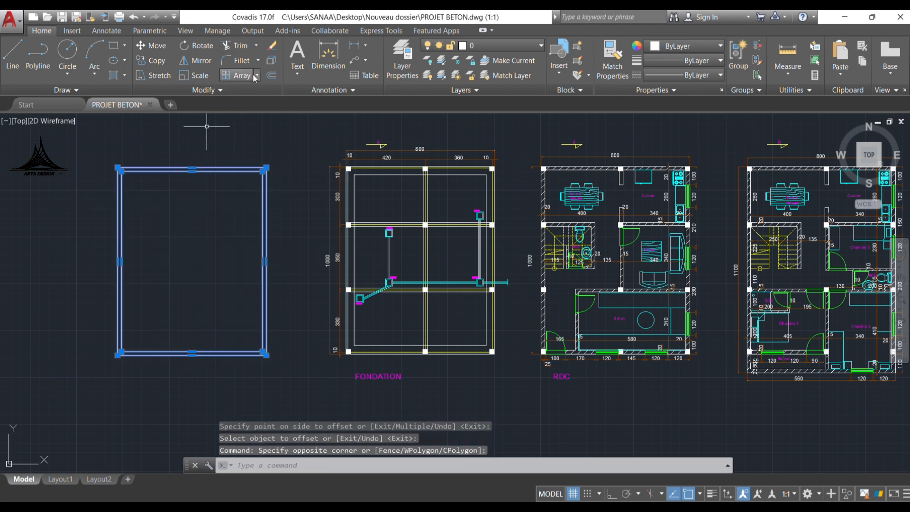
click(271, 60)
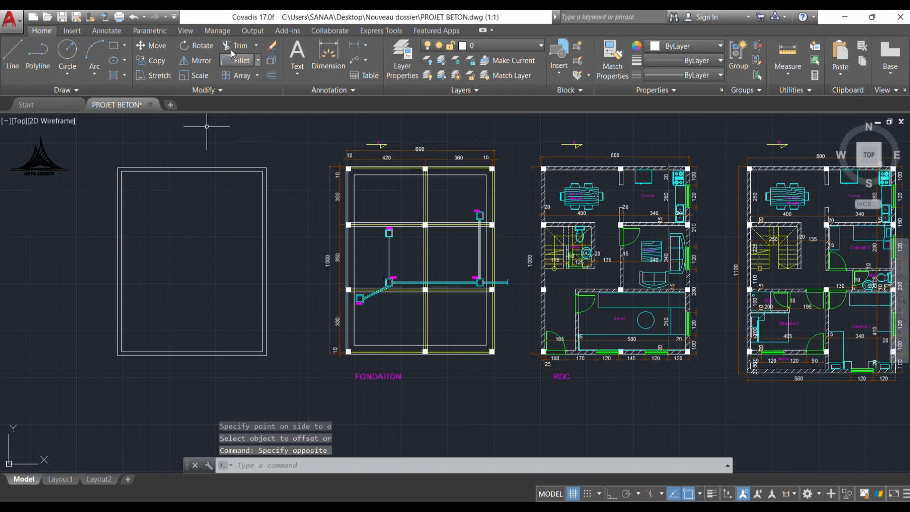
Step: Extend the ends of the four inner outline lines to the outer rectangle's edges at every corner
click(256, 45)
click(245, 87)
scroll(127, 215, up, 2)
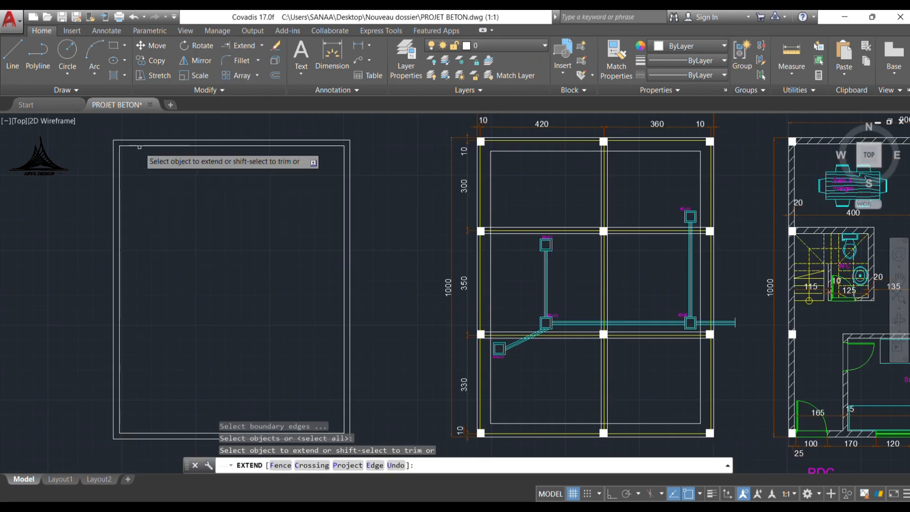
click(119, 156)
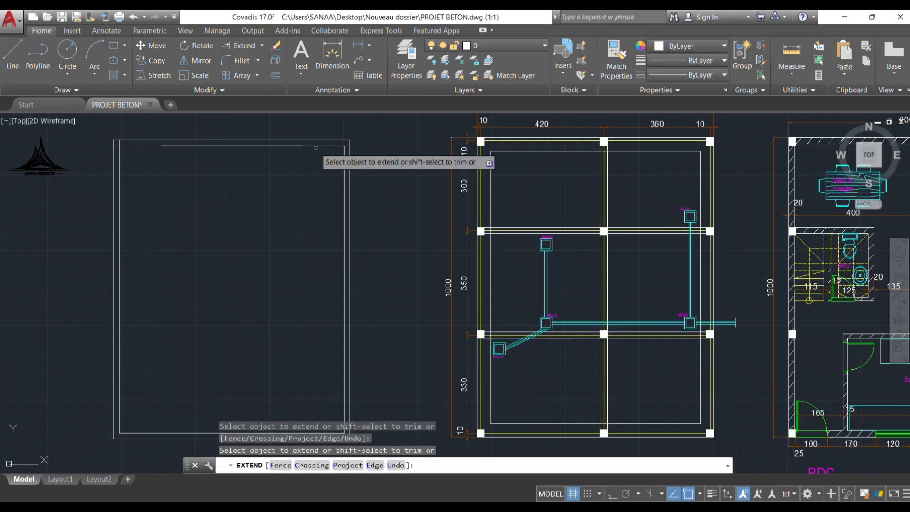
click(344, 157)
middle_drag(308, 224, 315, 154)
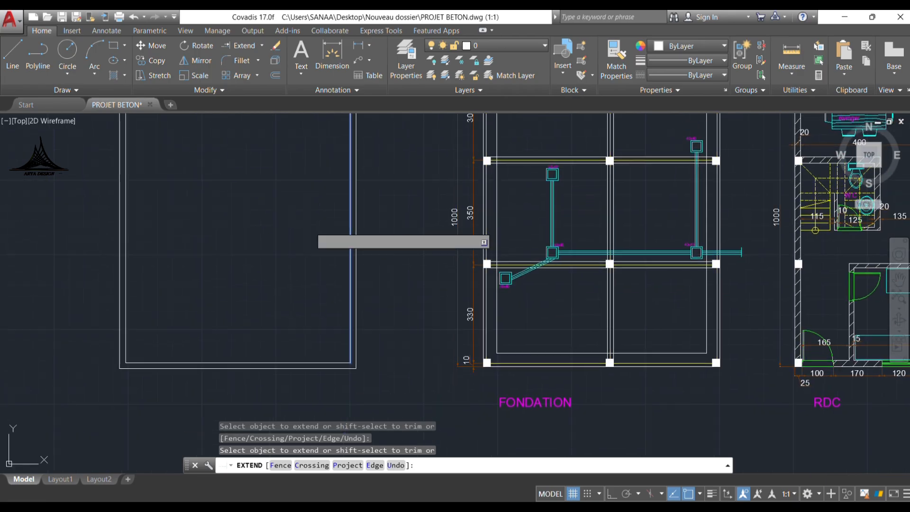
click(344, 358)
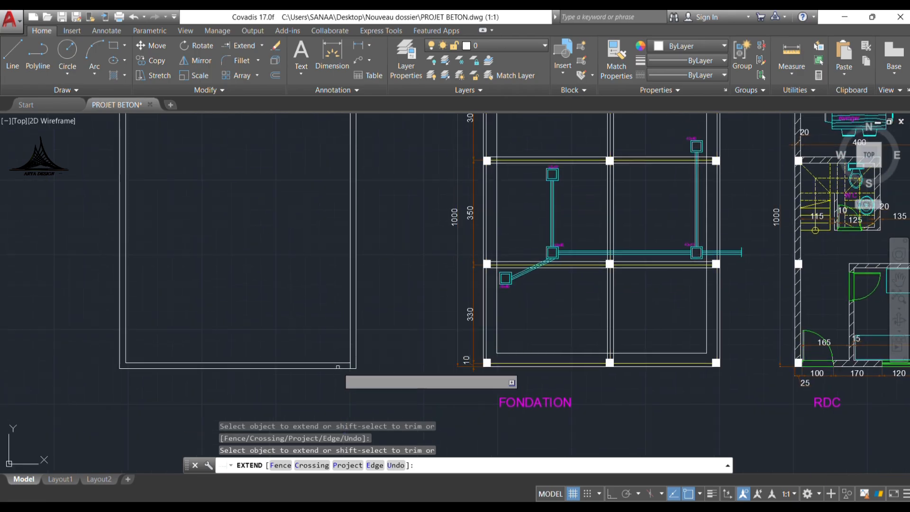
click(222, 367)
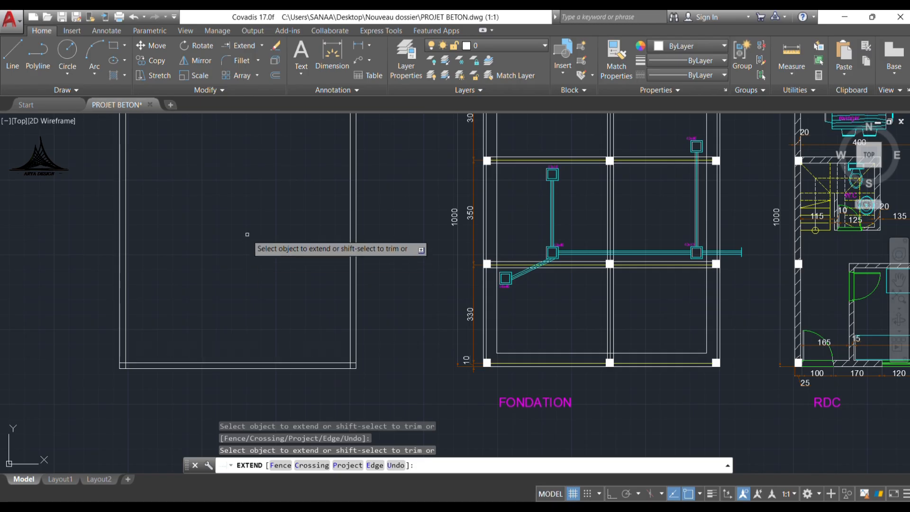
right_click(261, 242)
Step: With Ortho on, draw a horizontal guide line about 1930 long from the FONDATION plan's upper edge leftward past the new outline
scroll(280, 291, down, 1)
middle_drag(347, 258, 328, 279)
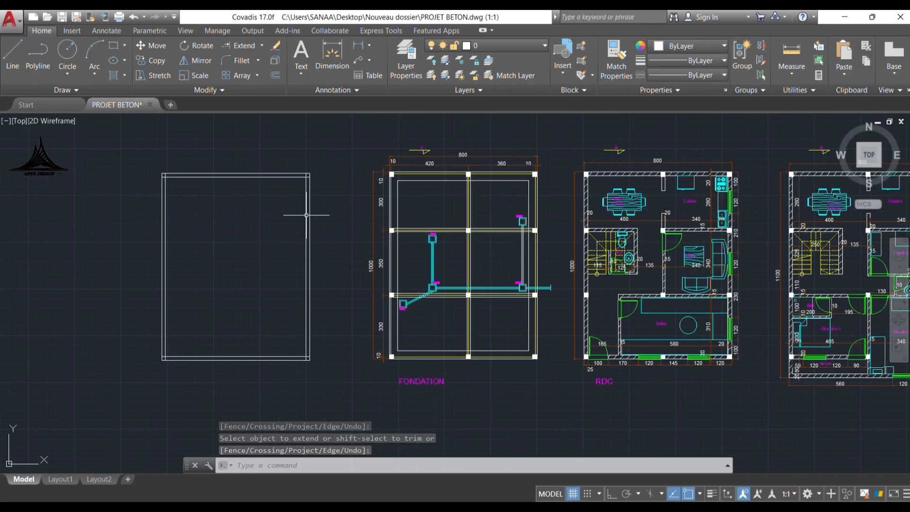
click(12, 53)
scroll(367, 173, up, 2)
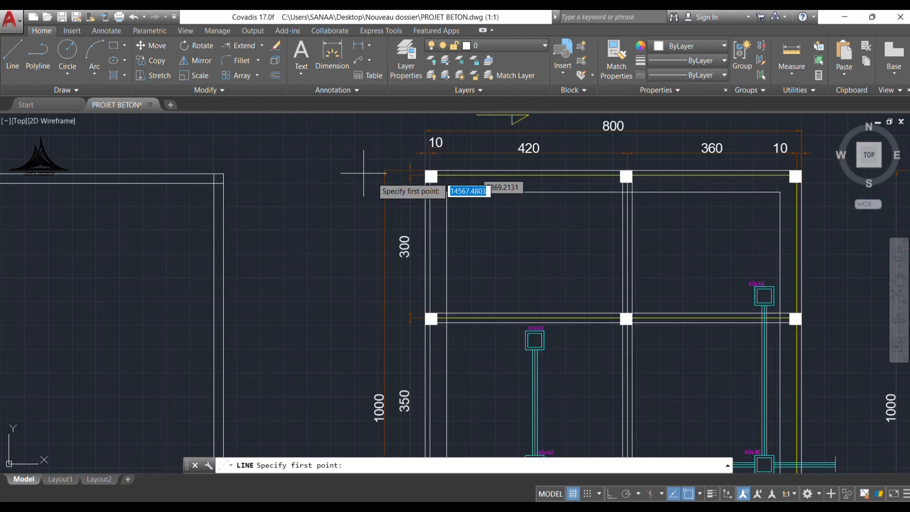
click(480, 170)
scroll(578, 185, down, 2)
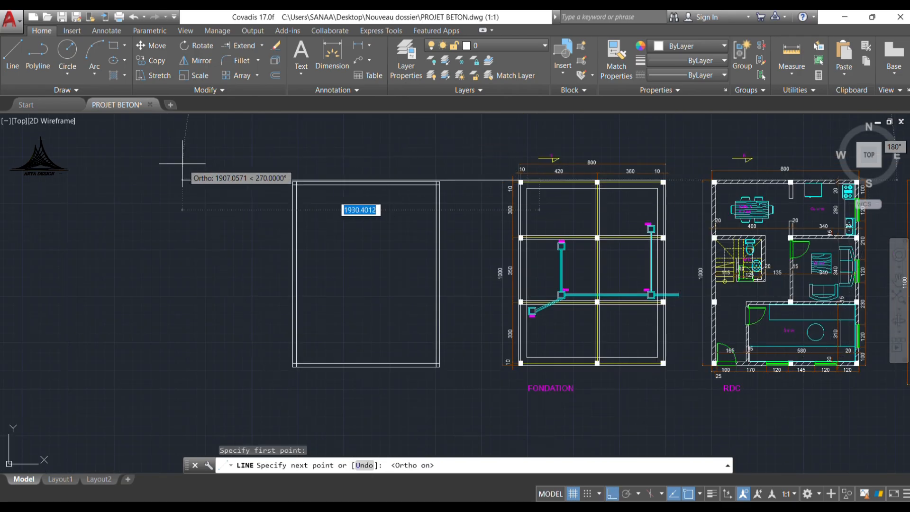
key(F8)
click(183, 179)
key(Escape)
Step: Move the whole double outline vertically so its upper edge lies on the horizontal guide line
click(267, 162)
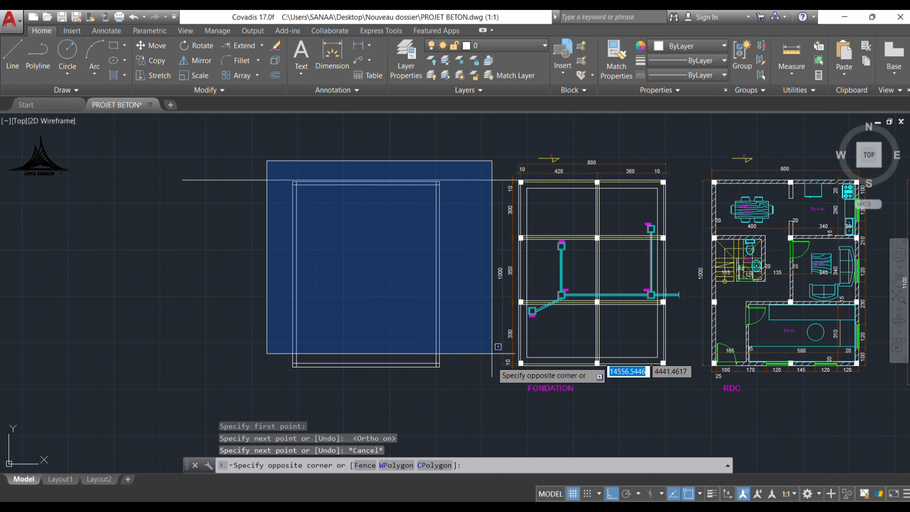
click(463, 368)
text(m)
key(Return)
scroll(452, 190, up, 5)
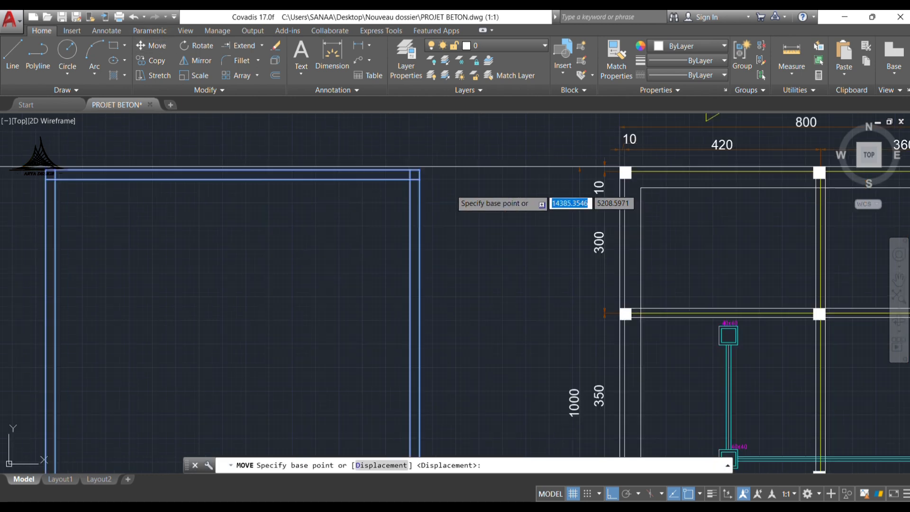
click(401, 153)
click(402, 152)
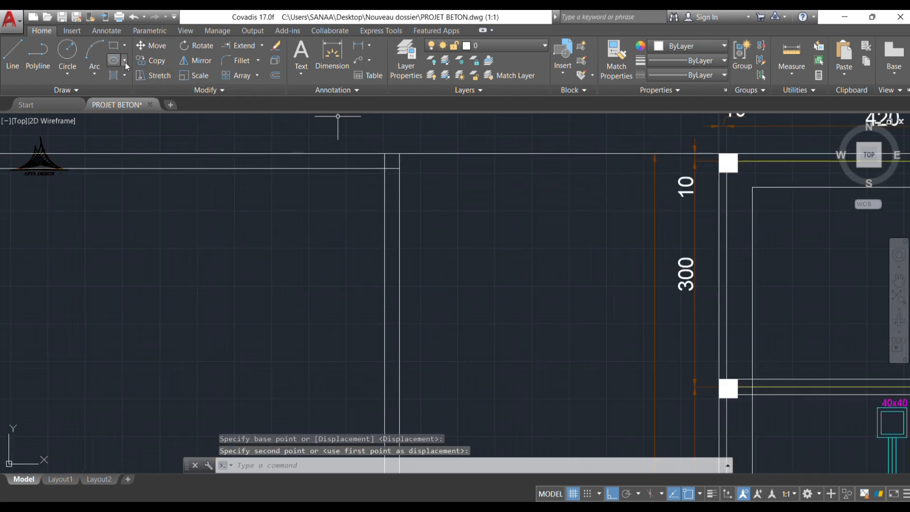
Step: Copy the two pairs of intermediate horizontal beam lines from the FONDATION plan into the new outline, using the plans' upper-right corners as reference points
scroll(457, 185, down, 4)
click(658, 265)
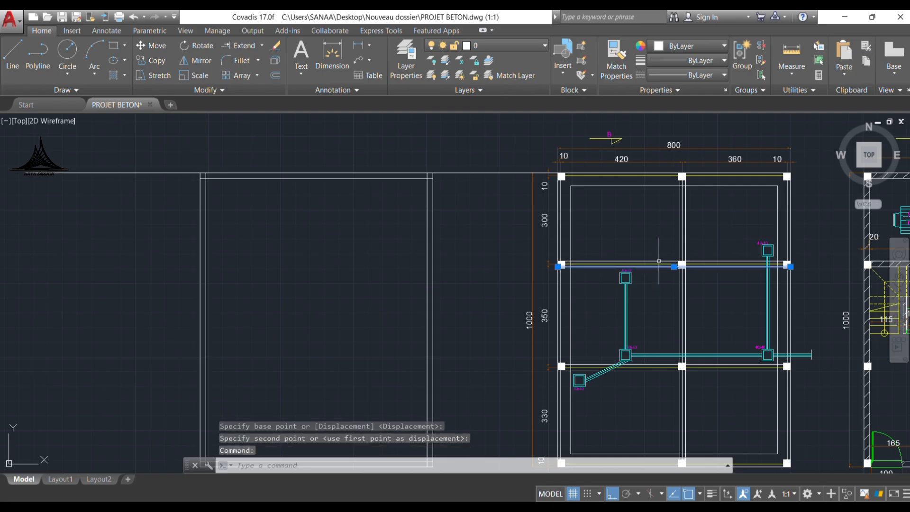
scroll(658, 266, up, 6)
click(650, 273)
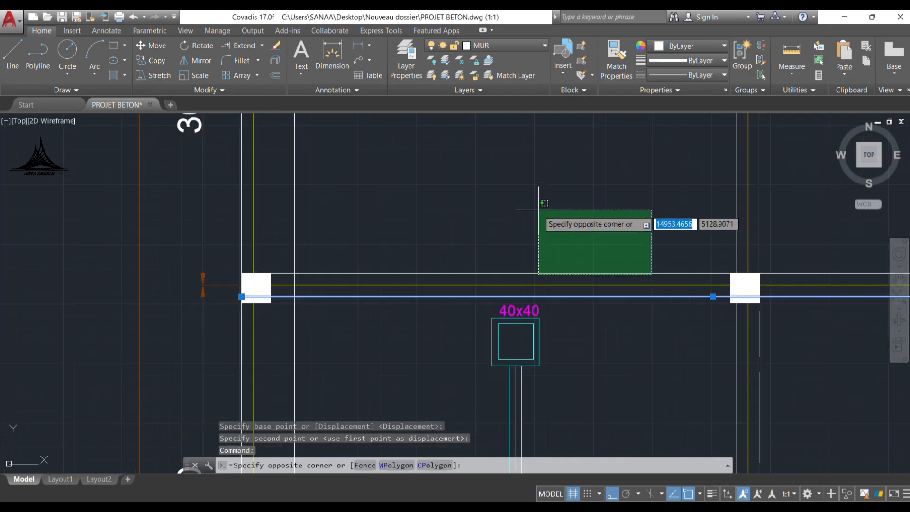
click(538, 202)
scroll(528, 211, down, 4)
scroll(590, 434, up, 2)
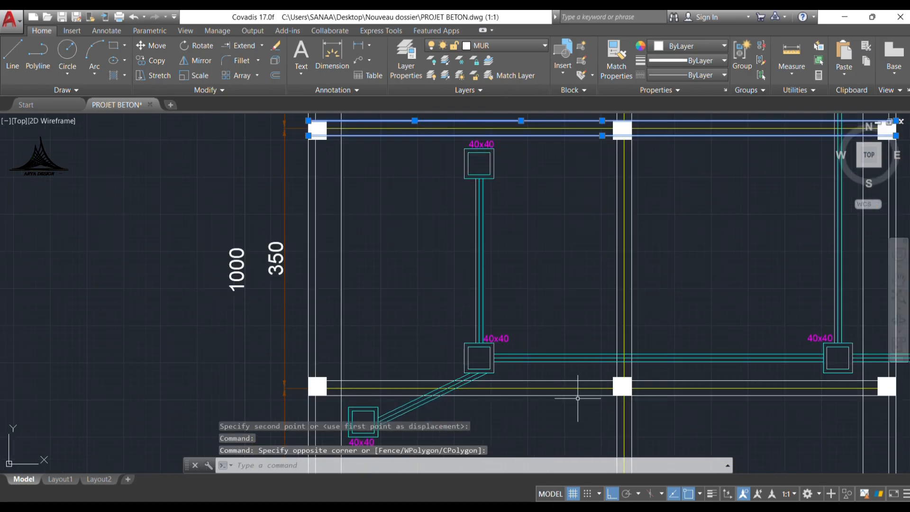
click(575, 380)
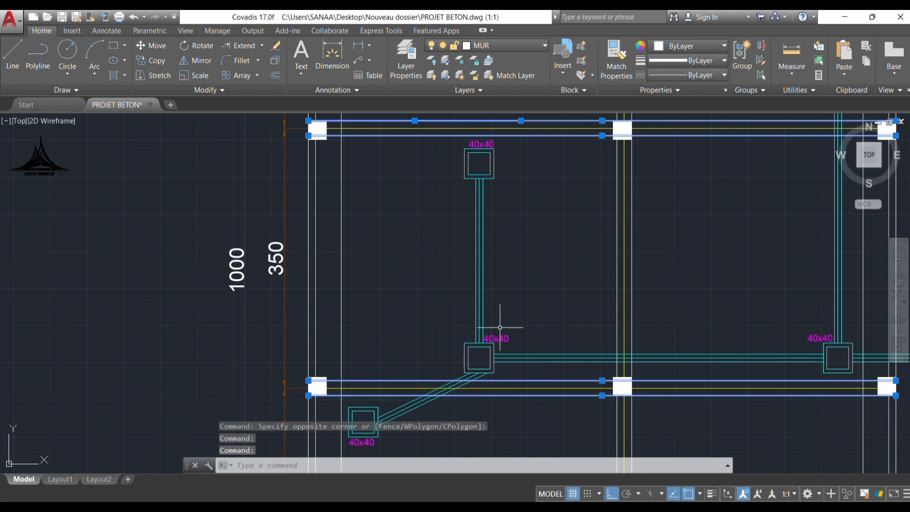
scroll(514, 301, down, 2)
scroll(524, 264, down, 2)
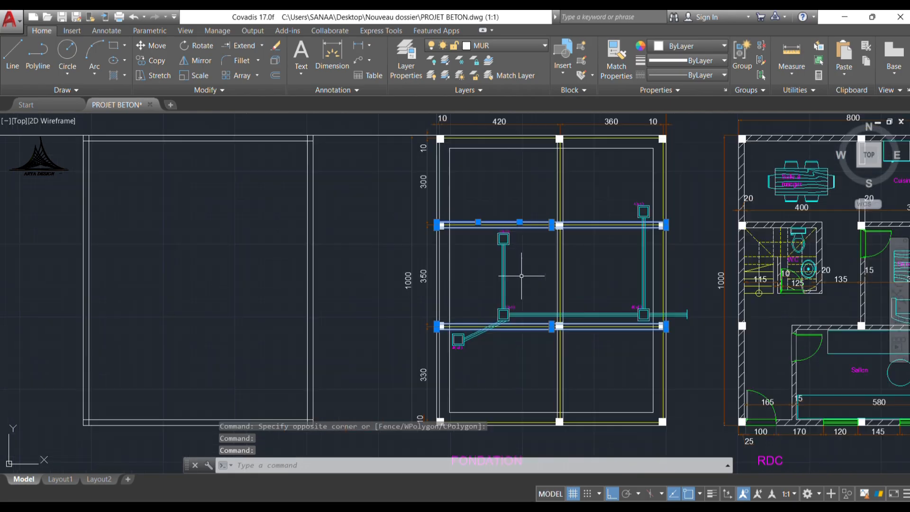
click(151, 60)
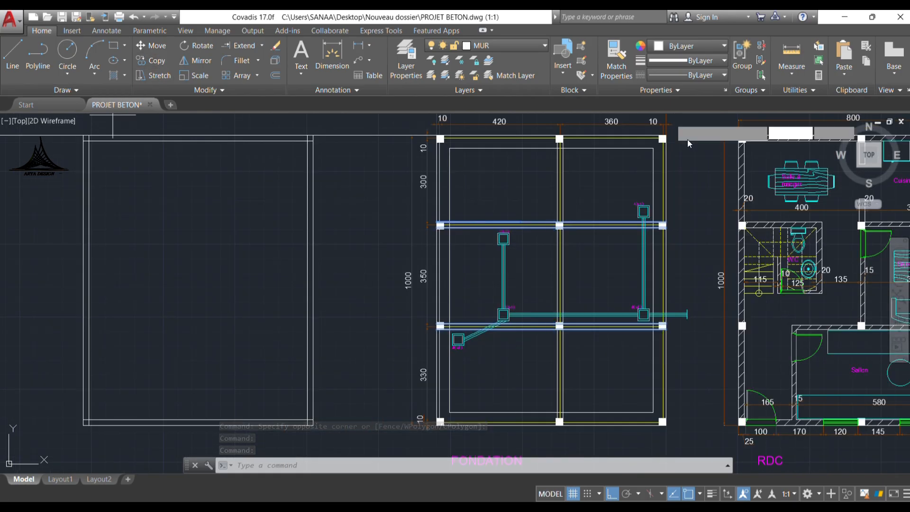
scroll(663, 135, up, 5)
scroll(681, 144, up, 3)
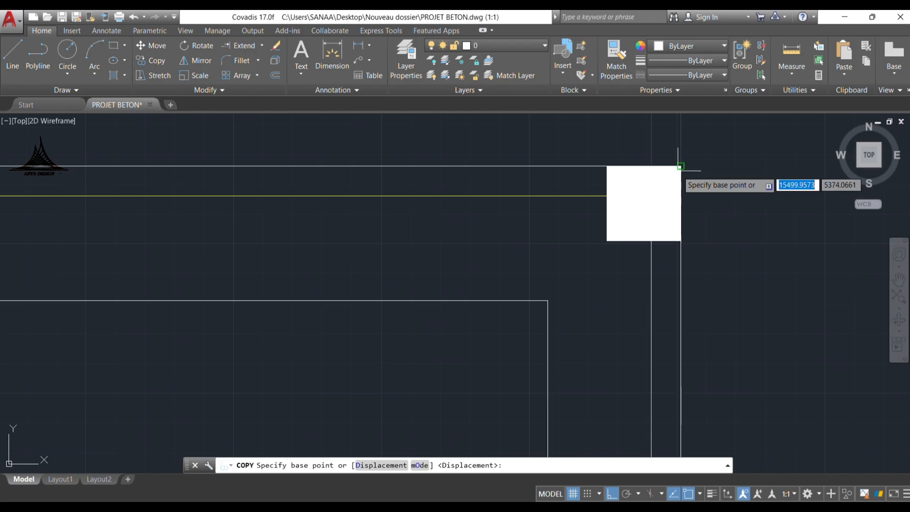
click(681, 164)
scroll(733, 221, down, 3)
scroll(734, 221, down, 5)
middle_drag(232, 264, 606, 288)
click(535, 237)
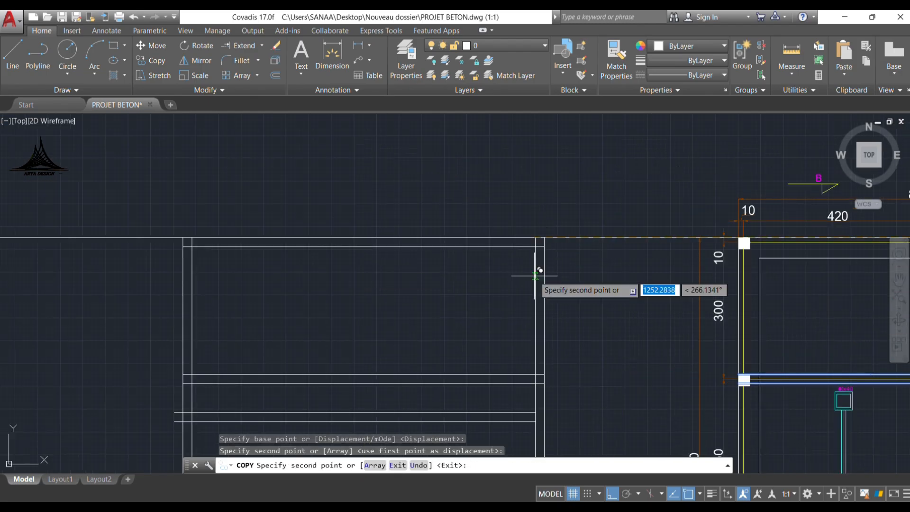
key(Escape)
scroll(311, 209, down, 5)
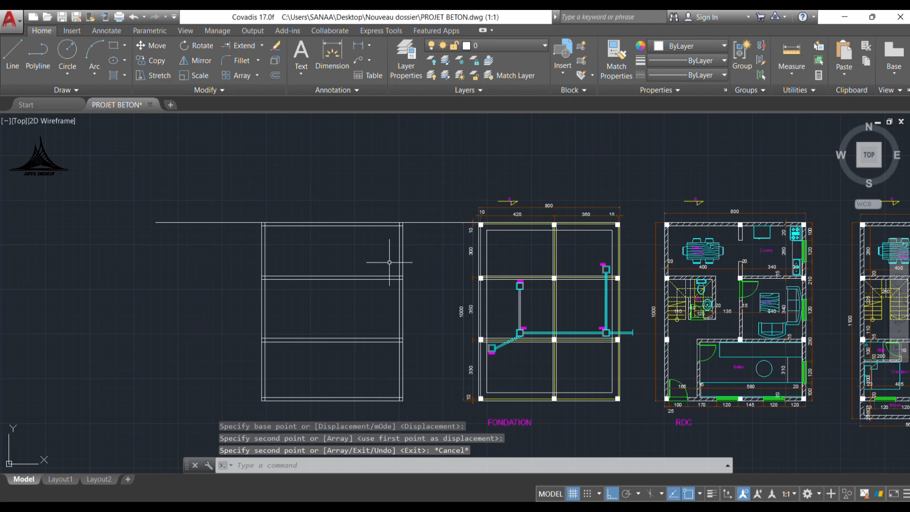
middle_drag(385, 263, 392, 237)
click(414, 212)
click(388, 172)
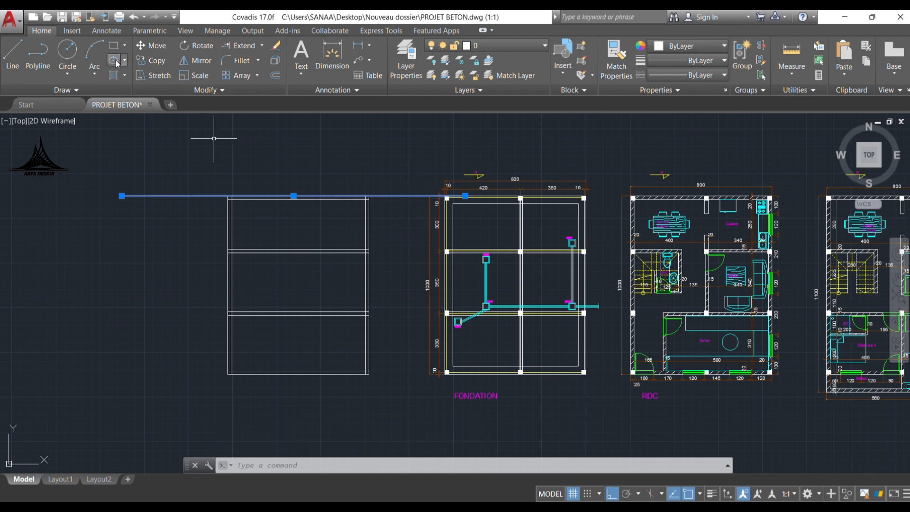
click(277, 46)
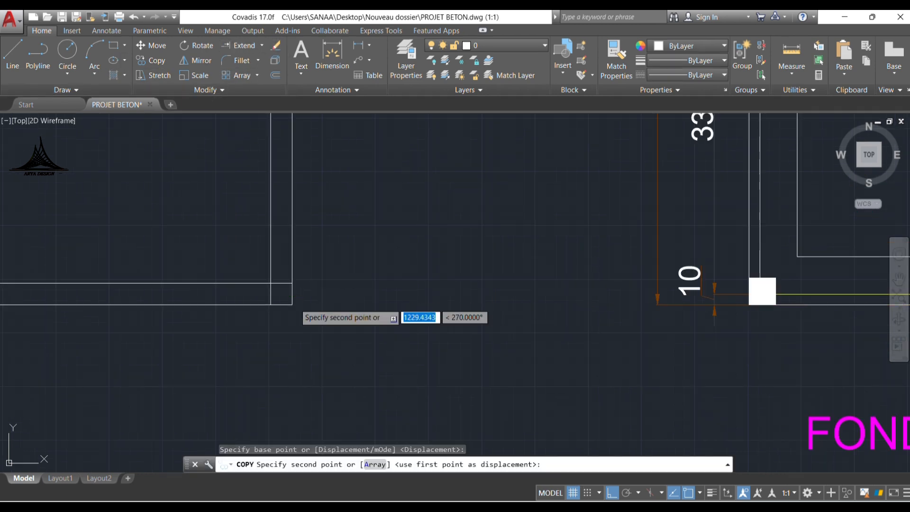
Step: Place the copy of the FONDATION plan's intermediate vertical beam lines in the new outline, aligned on its lower-right corner
click(291, 303)
scroll(462, 333, down, 1)
key(Escape)
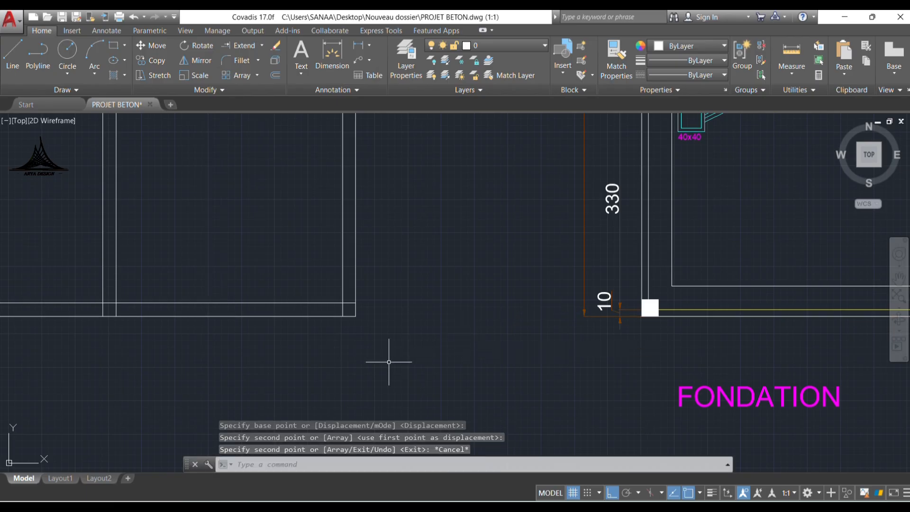
Step: Erase the horizontal guide line running along the upper edge of the new outline
scroll(388, 361, down, 3)
click(426, 205)
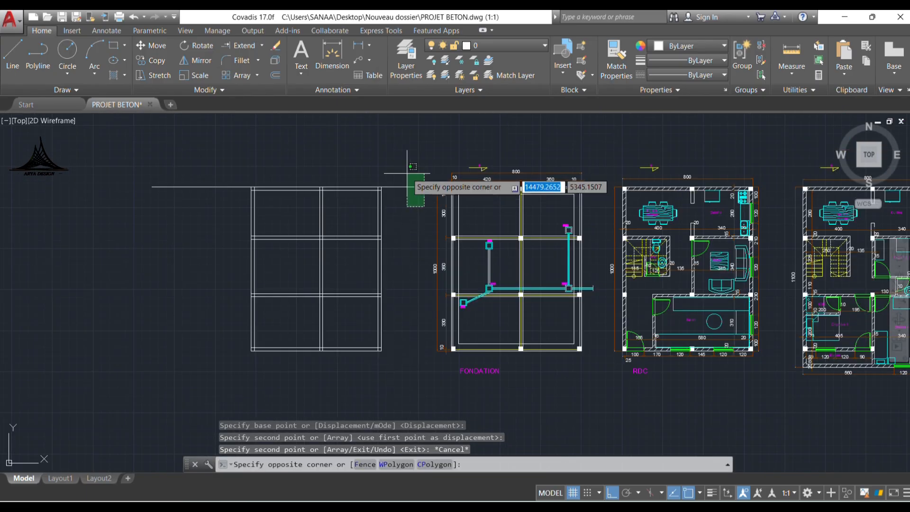
click(400, 168)
click(274, 46)
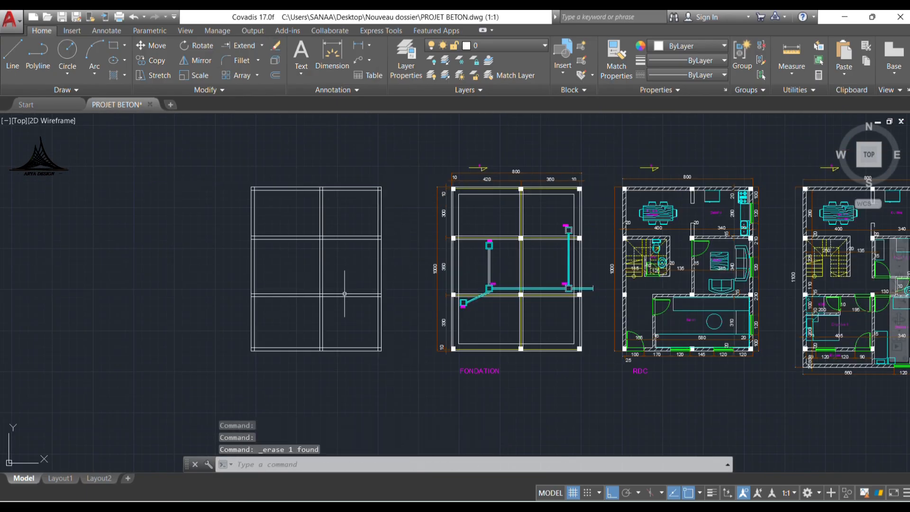
Step: Offset the inner line of the new outline's left edge 250 to the right for the stairwell
middle_drag(365, 264, 356, 228)
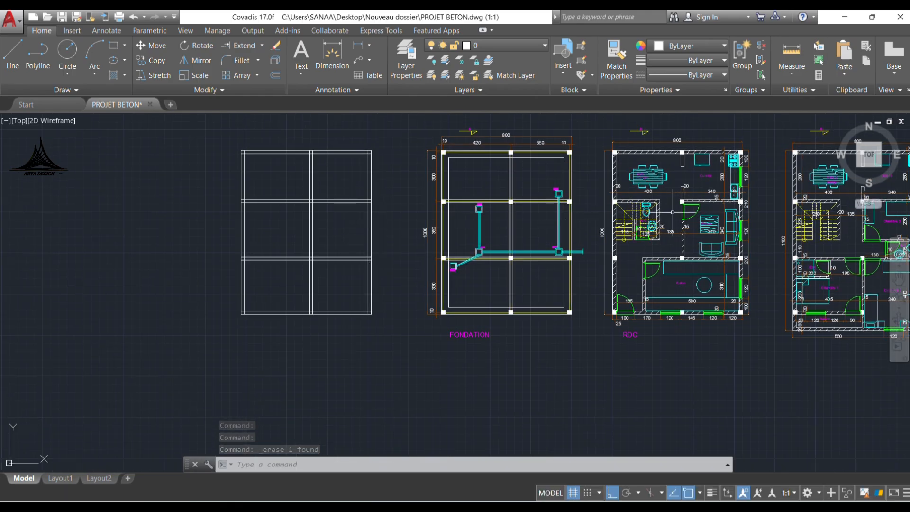
scroll(836, 213, up, 4)
scroll(835, 212, up, 2)
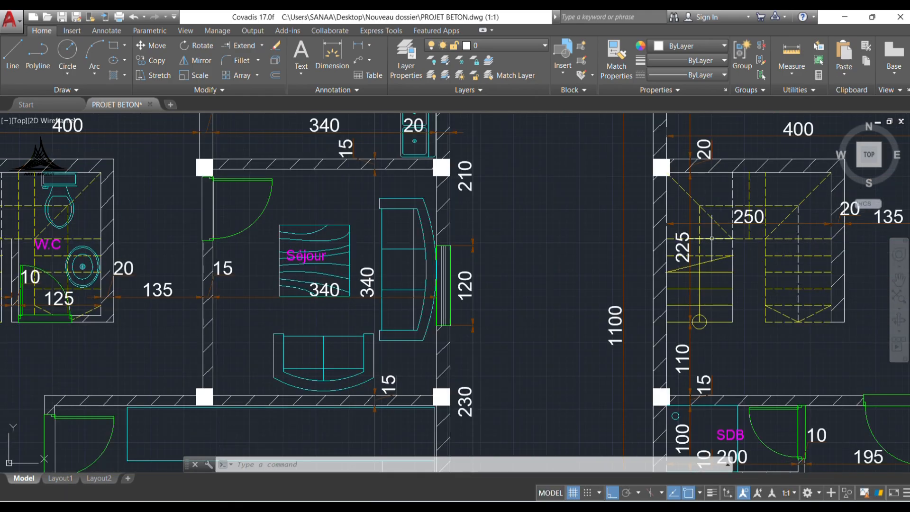
scroll(708, 239, down, 2)
middle_drag(186, 231, 597, 235)
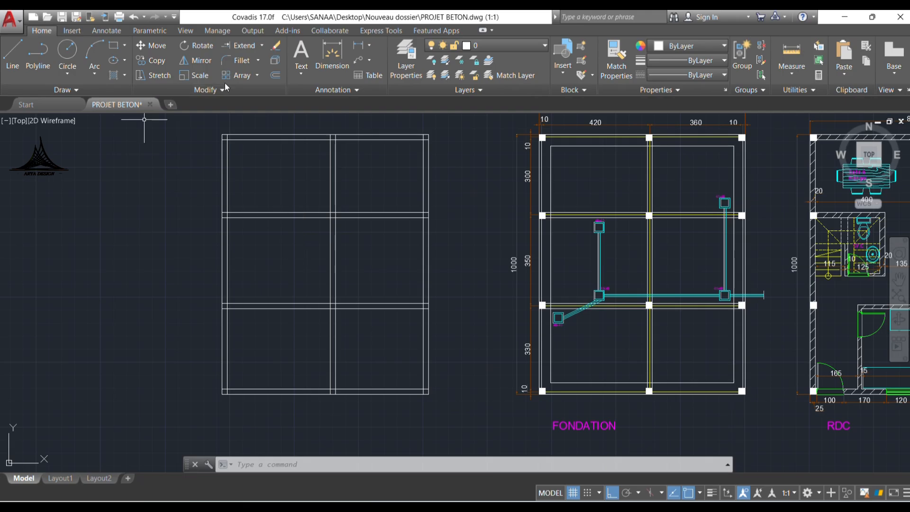
click(275, 75)
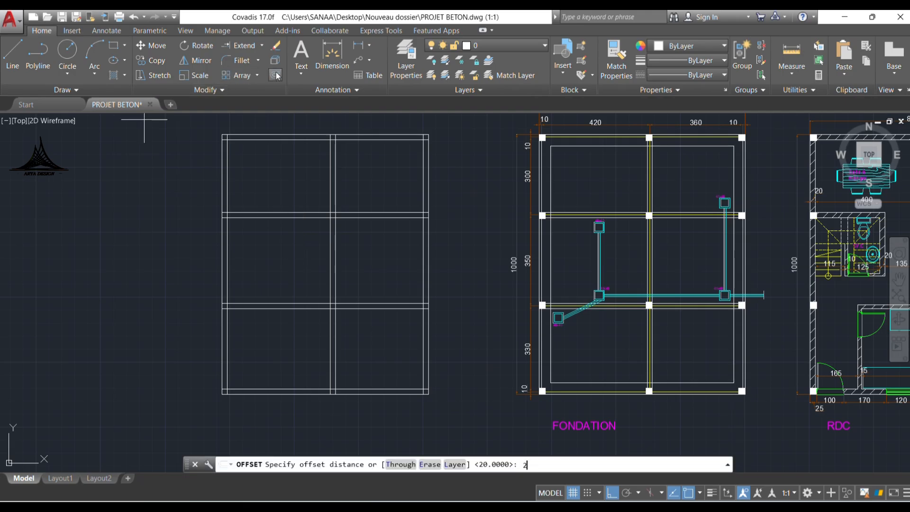
key(Return)
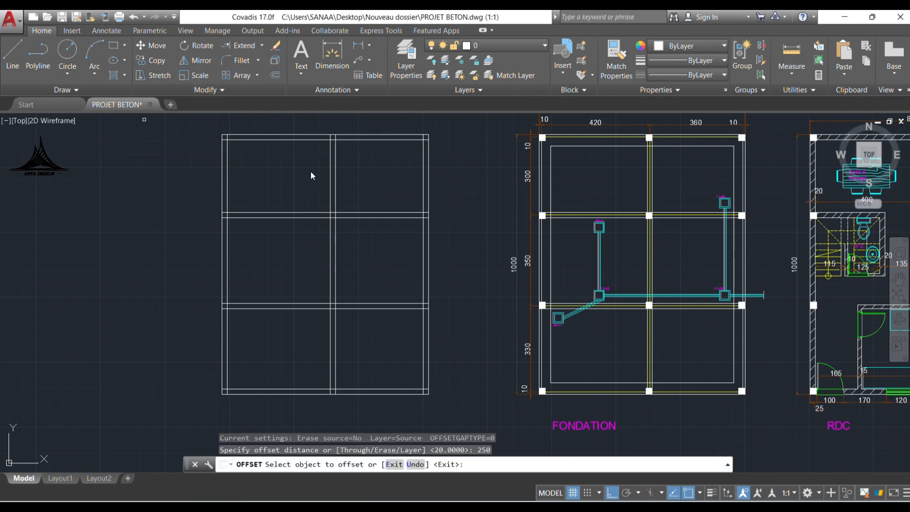
scroll(213, 260, up, 2)
click(240, 220)
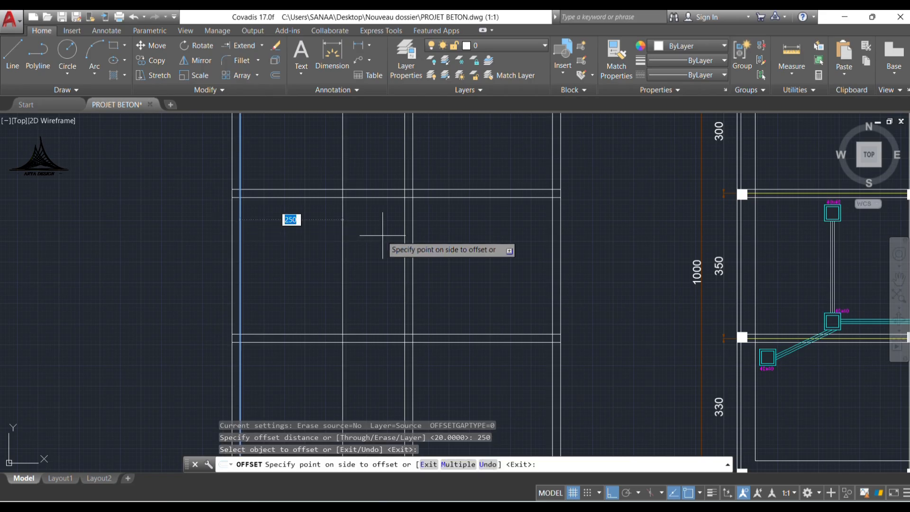
click(382, 235)
Step: Offset the new vertical stairwell line 20 to the right to form a beam pair
click(276, 77)
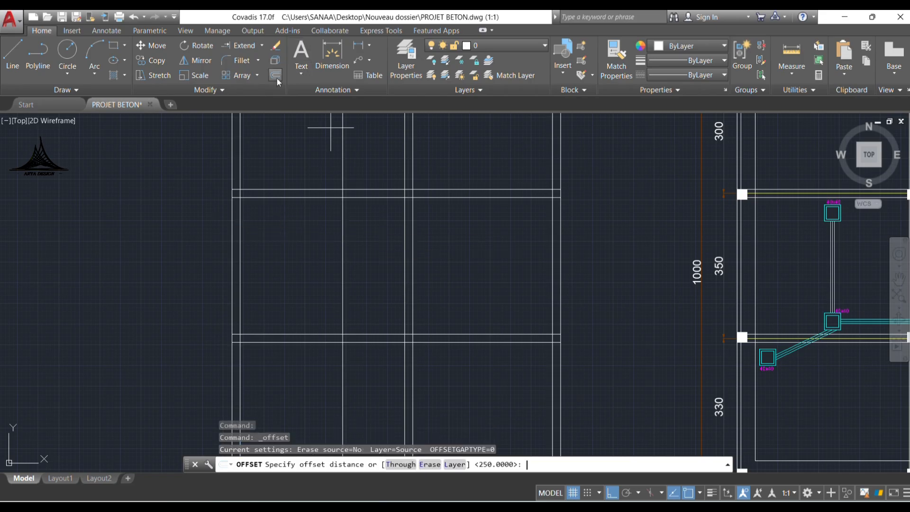
text(20)
key(Return)
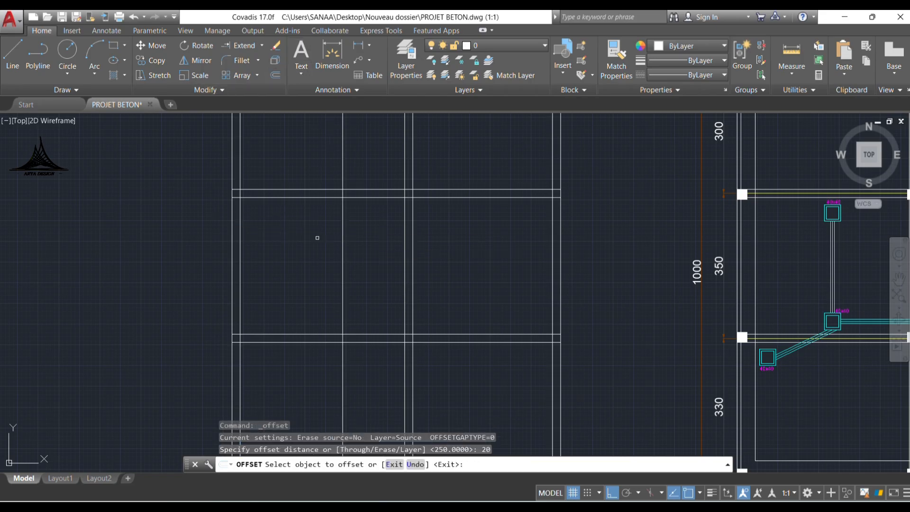
click(342, 213)
click(392, 215)
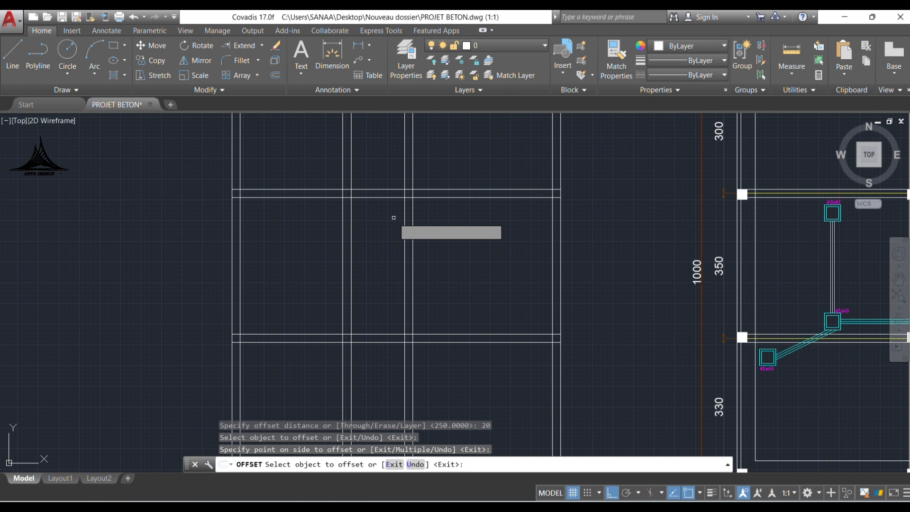
Step: Trim the stairwell beam pair above and below the two intermediate horizontal beams, keeping only the part in the middle bay
click(261, 47)
click(250, 63)
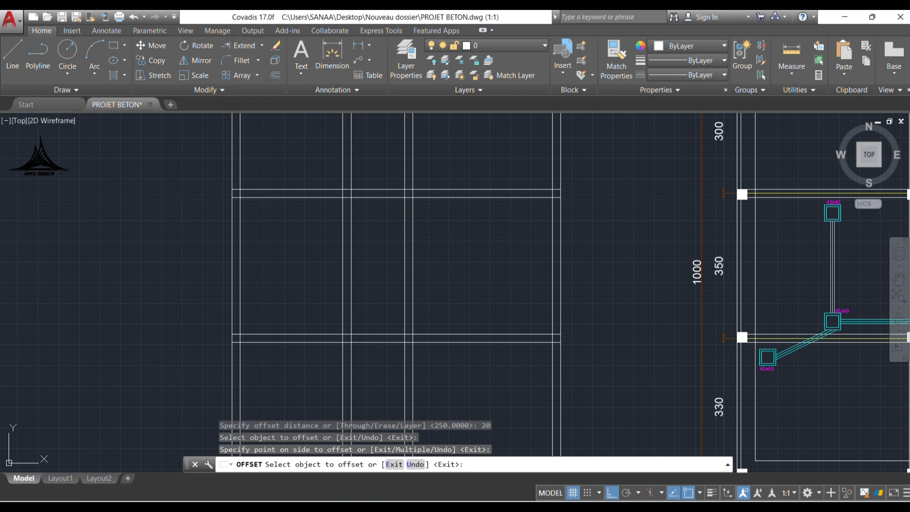
click(307, 169)
click(293, 378)
key(Return)
click(374, 365)
click(299, 346)
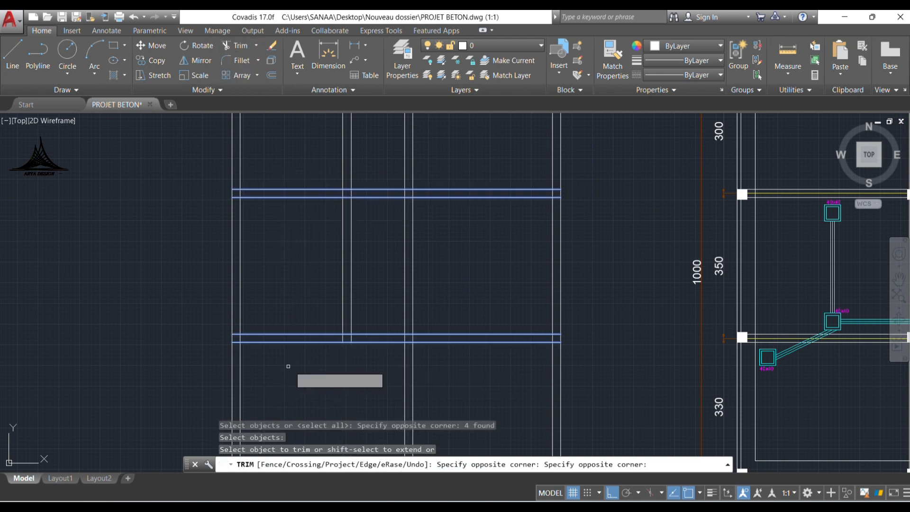
click(307, 132)
click(308, 151)
key(Escape)
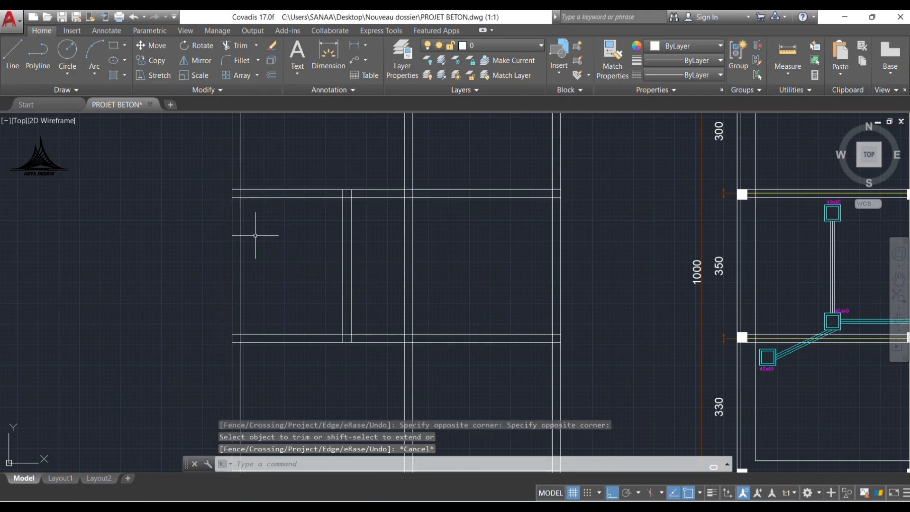
Step: Copy the staircase from the upper-floor plan beside RDC into the new outline, using the plans' upper-left corners as reference points
scroll(254, 234, down, 4)
middle_drag(254, 233, 60, 224)
scroll(679, 231, up, 5)
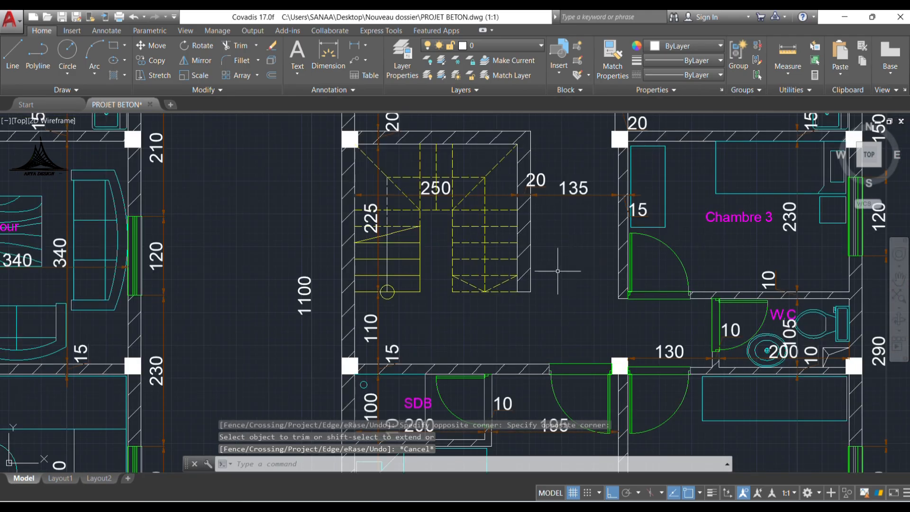
click(524, 299)
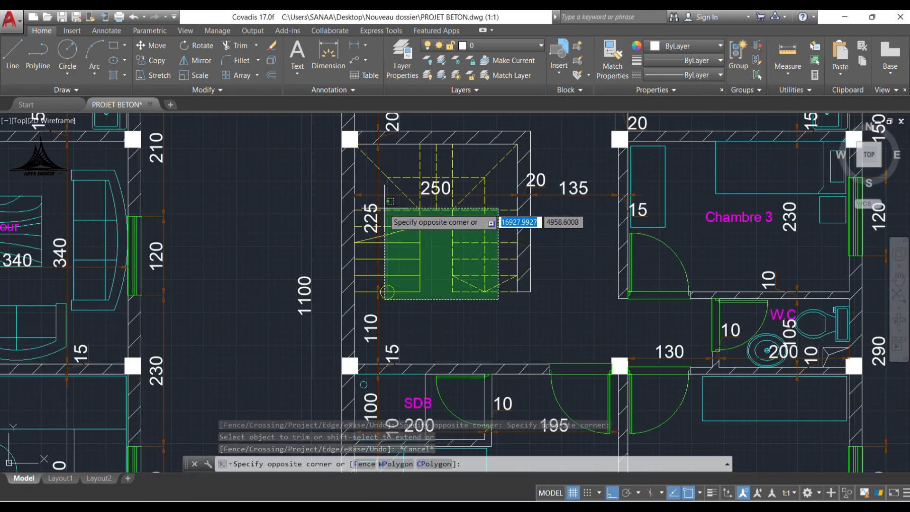
click(417, 184)
click(419, 185)
click(421, 186)
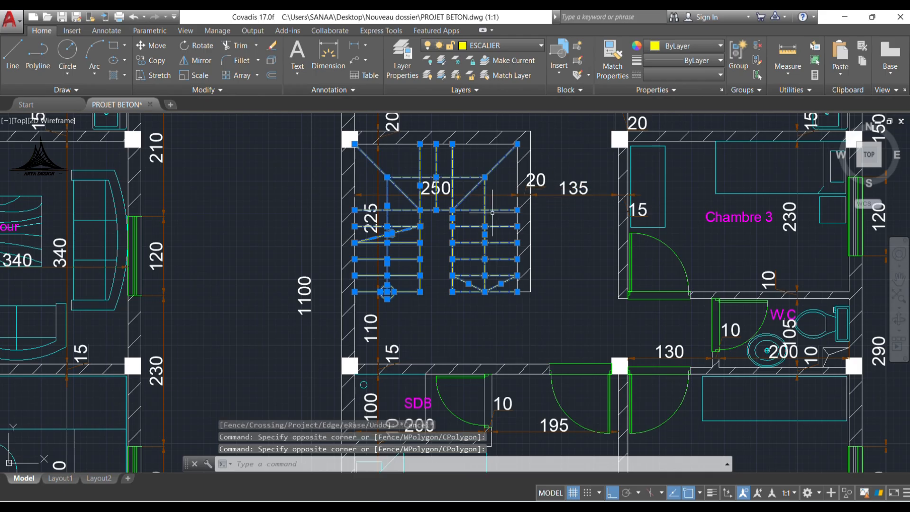
click(140, 63)
scroll(384, 215, down, 5)
scroll(382, 221, up, 5)
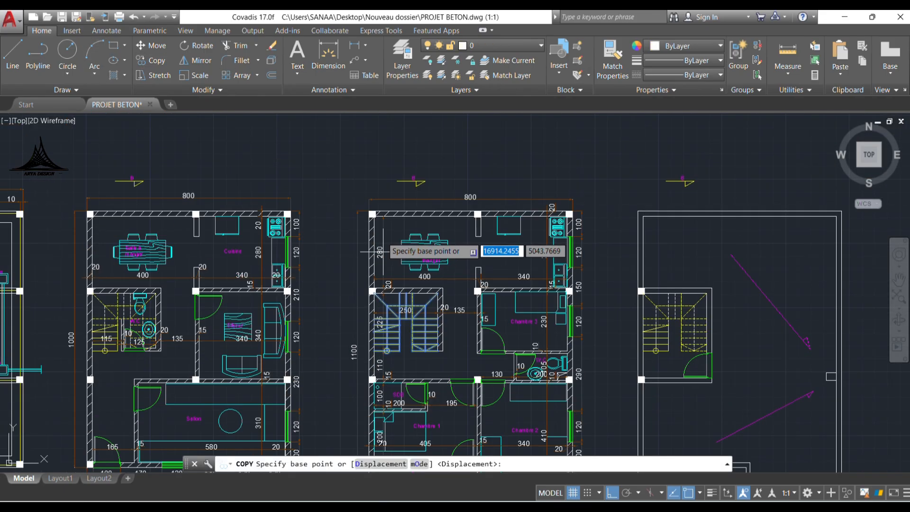
click(352, 187)
scroll(371, 262, down, 6)
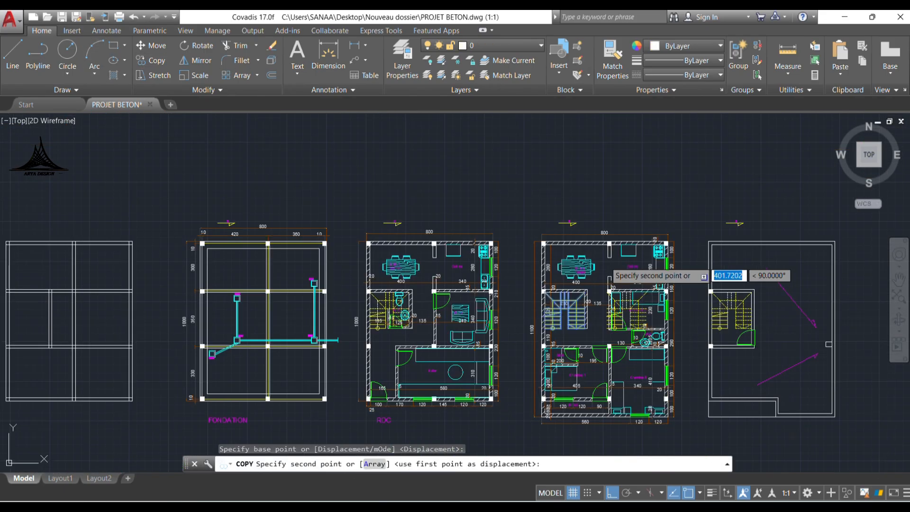
middle_drag(365, 275, 689, 280)
scroll(331, 251, up, 5)
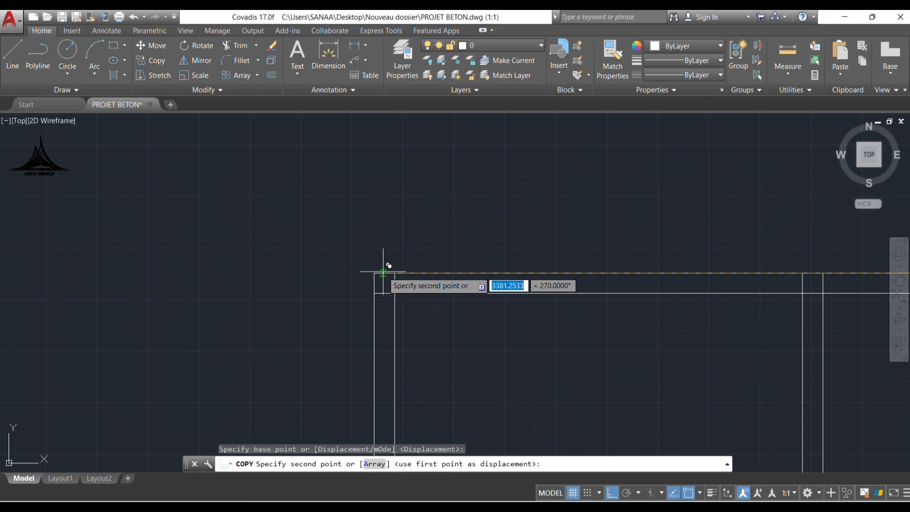
click(374, 273)
key(Escape)
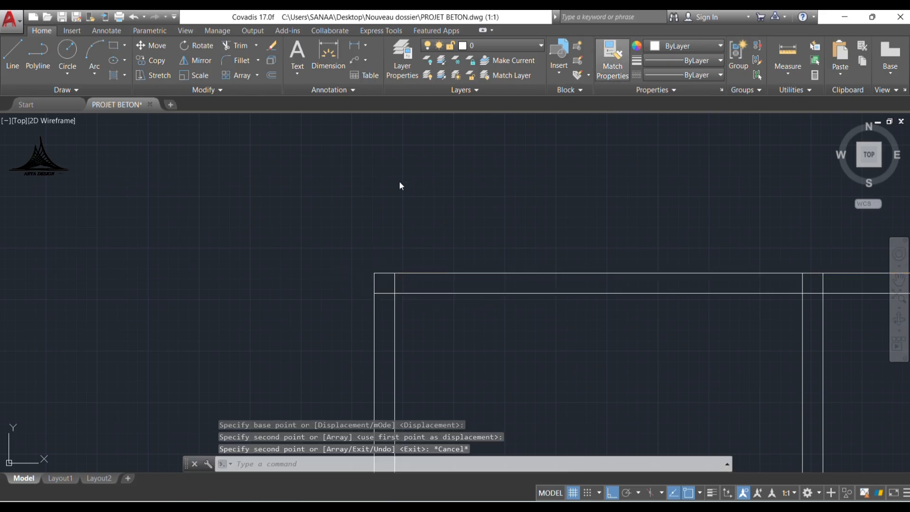
Step: Match the properties of a solid yellow stair tread onto all dashed lines of the copied staircase
scroll(398, 218, down, 4)
scroll(414, 357, up, 6)
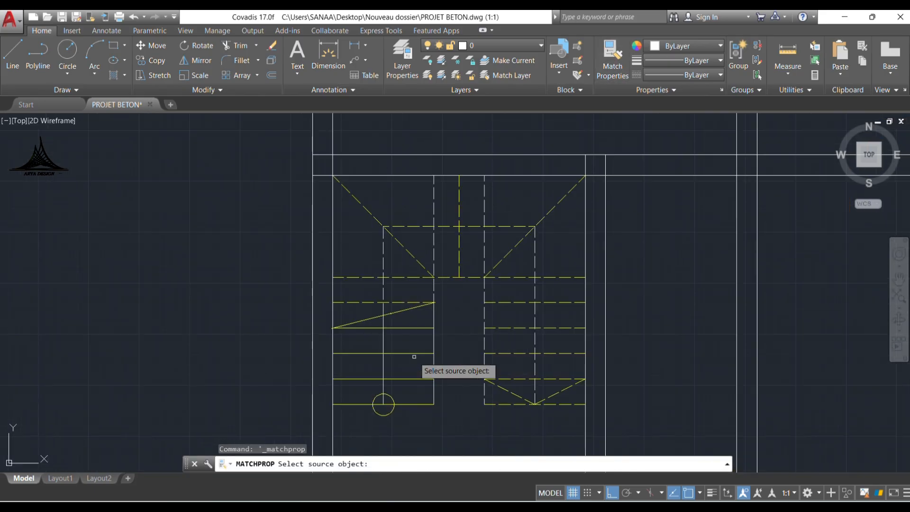
click(419, 327)
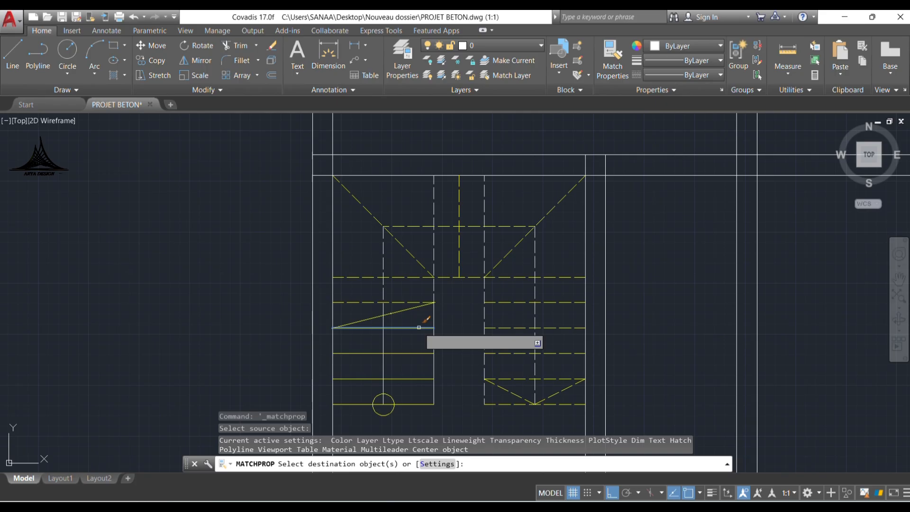
click(554, 425)
click(436, 194)
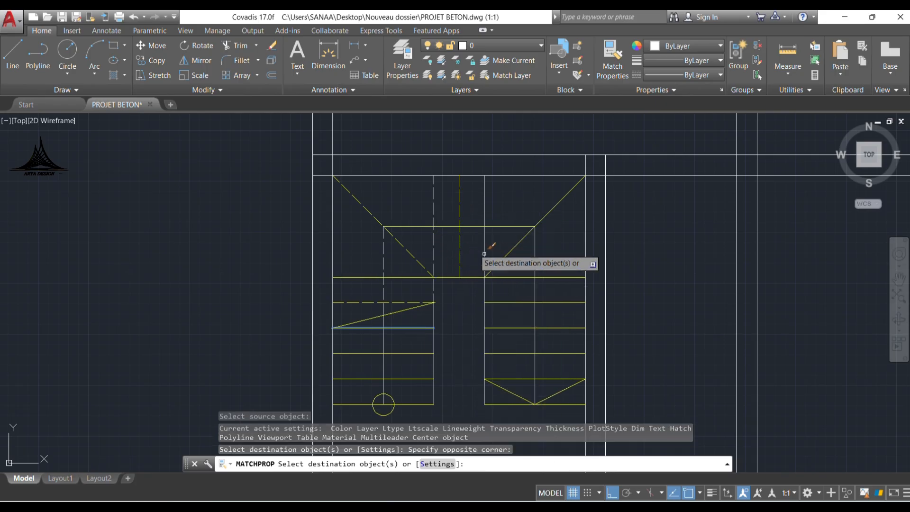
click(373, 208)
click(324, 333)
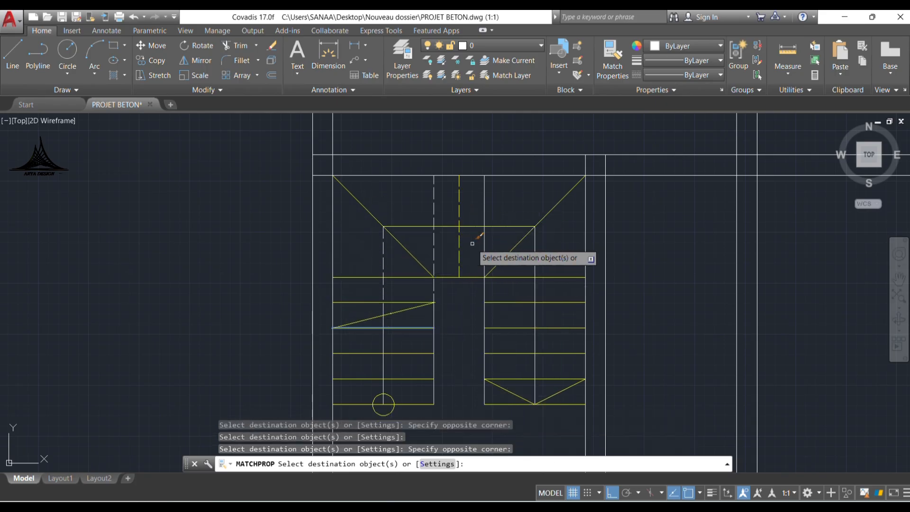
click(475, 255)
click(341, 236)
scroll(402, 279, down, 4)
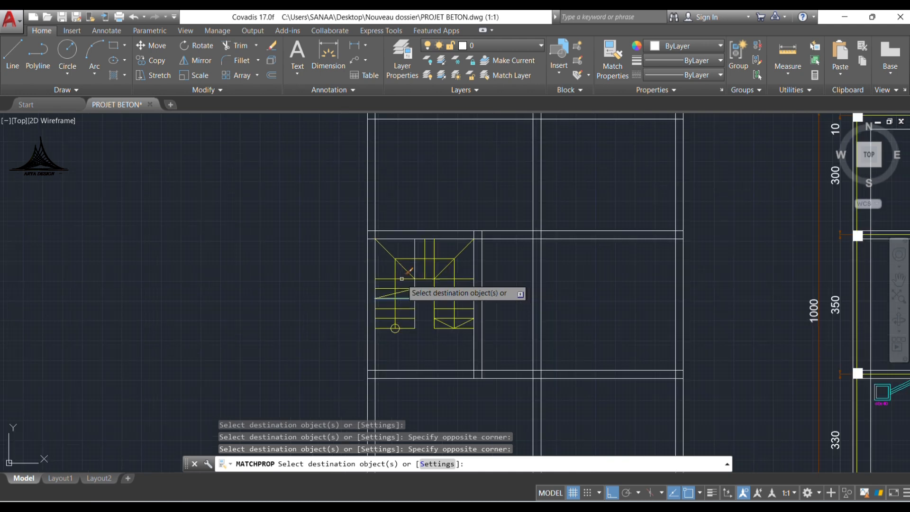
scroll(401, 279, down, 3)
key(Escape)
Step: Draw a 25 x 35 rectangle in the upper-left bay of the new outline, above the staircase
middle_drag(493, 300, 307, 280)
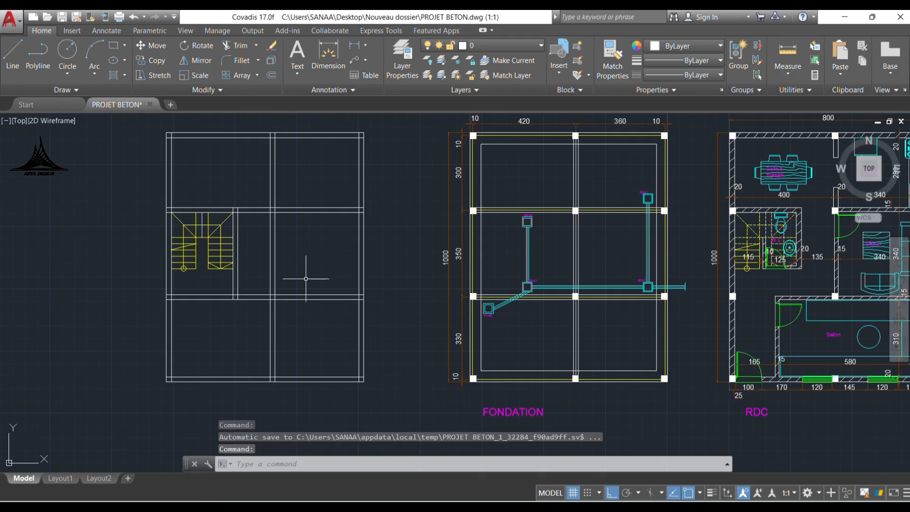
click(113, 45)
scroll(195, 162, up, 4)
click(264, 213)
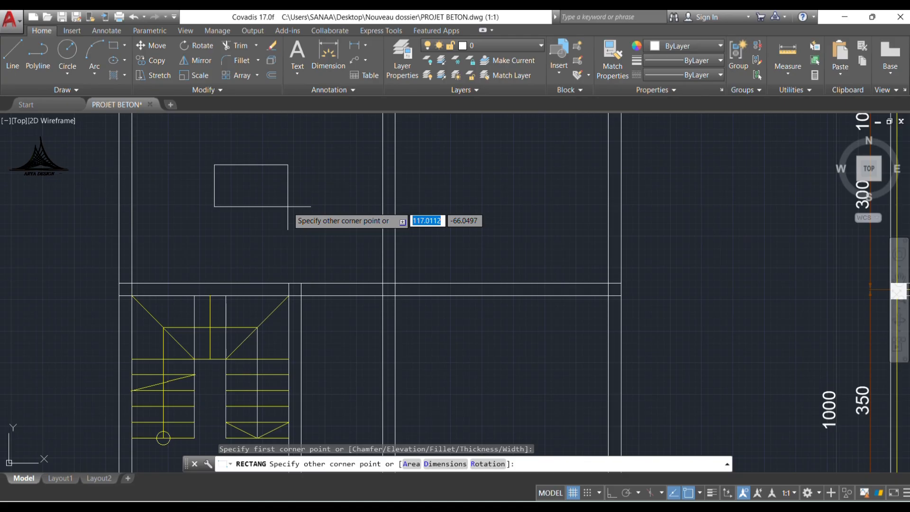
text(D)
key(Return)
text(2)
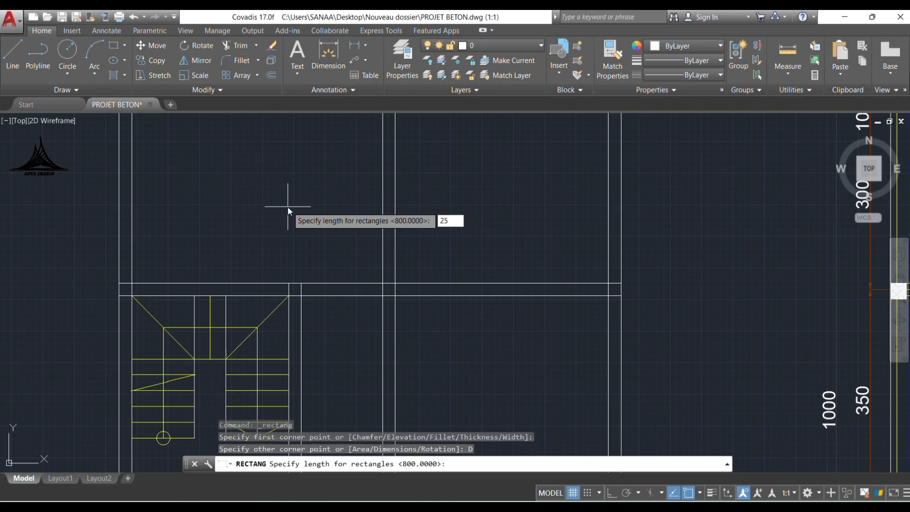
text(5)
key(Return)
text(3)
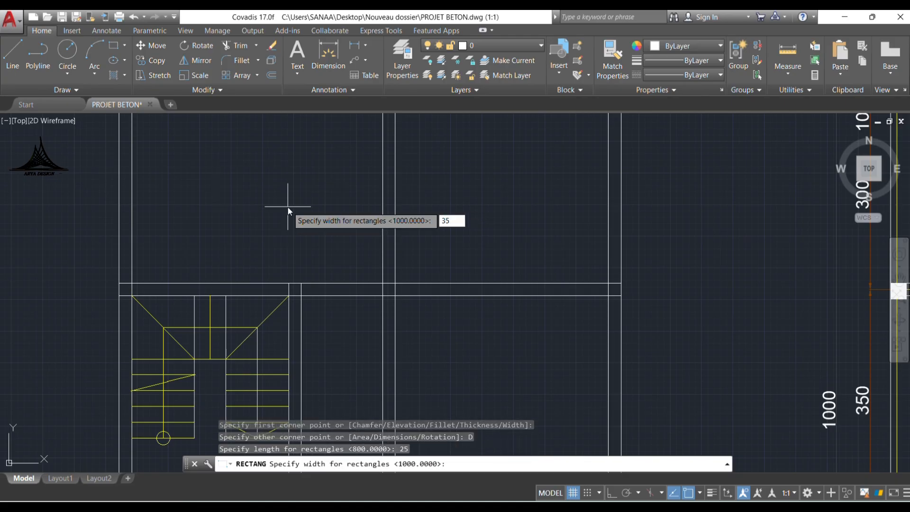
key(Return)
click(287, 207)
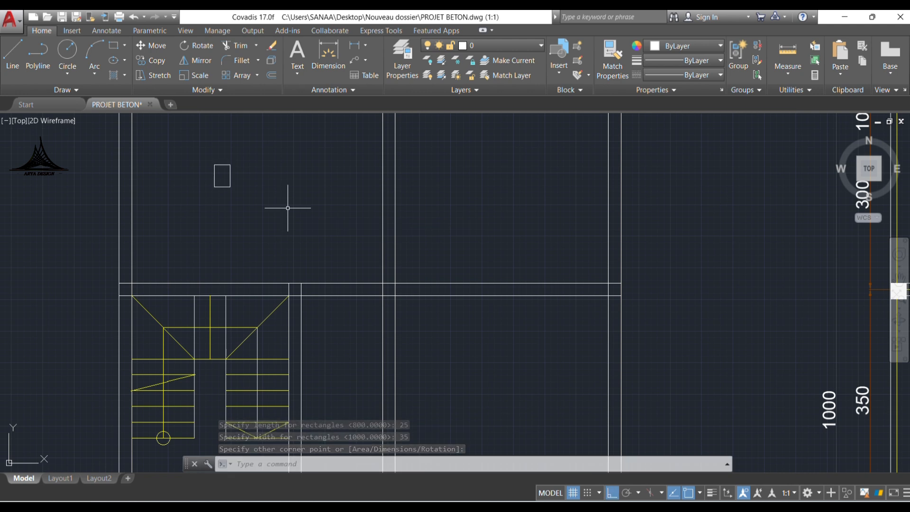
Step: Fill the 25 x 35 rectangle above the staircase with a SOLID hatch
click(113, 76)
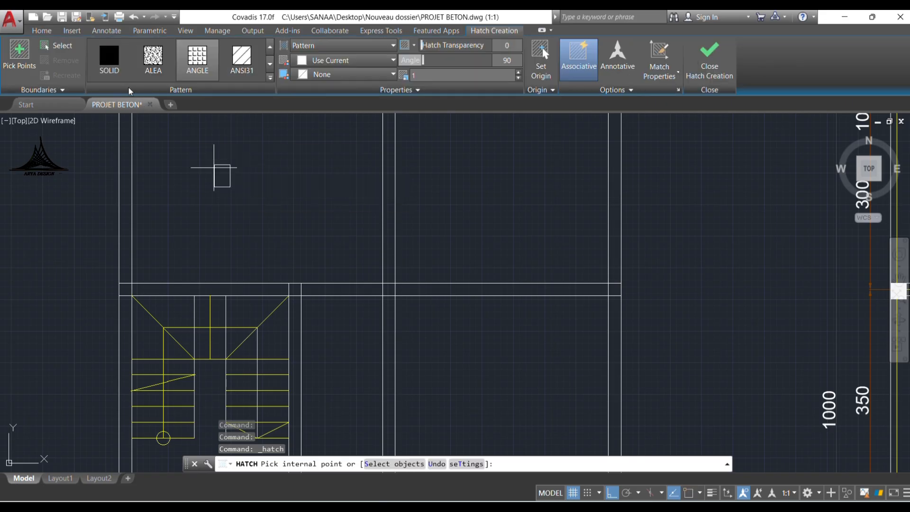
click(109, 59)
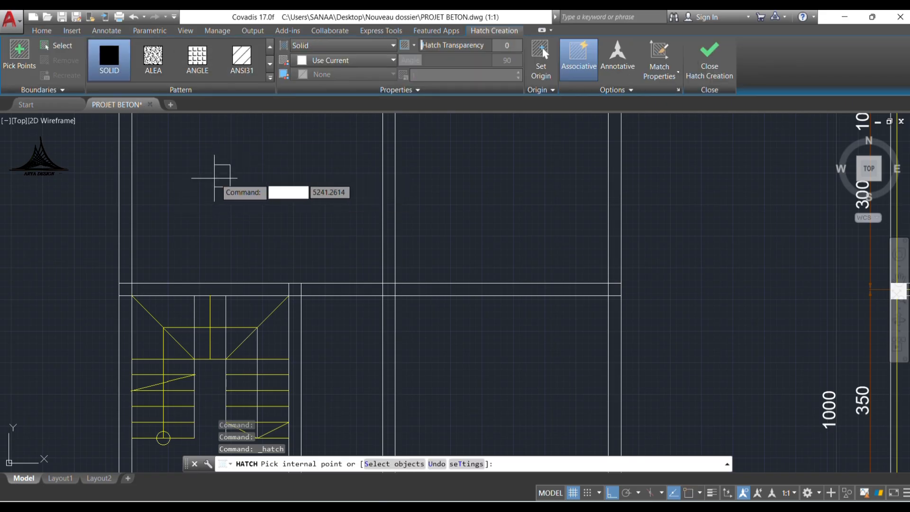
click(222, 176)
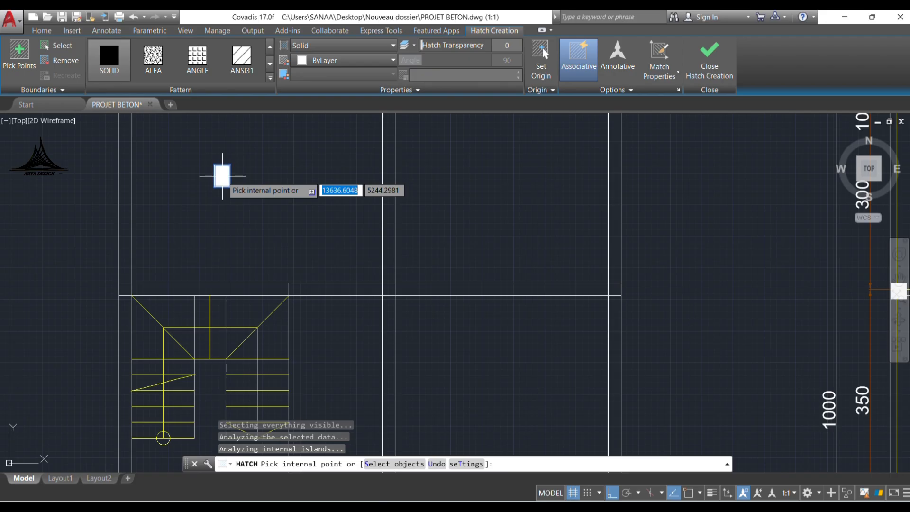
key(Return)
Step: Copy the filled 25 x 35 column horizontally to a free spot beside the original in the same bay
click(263, 202)
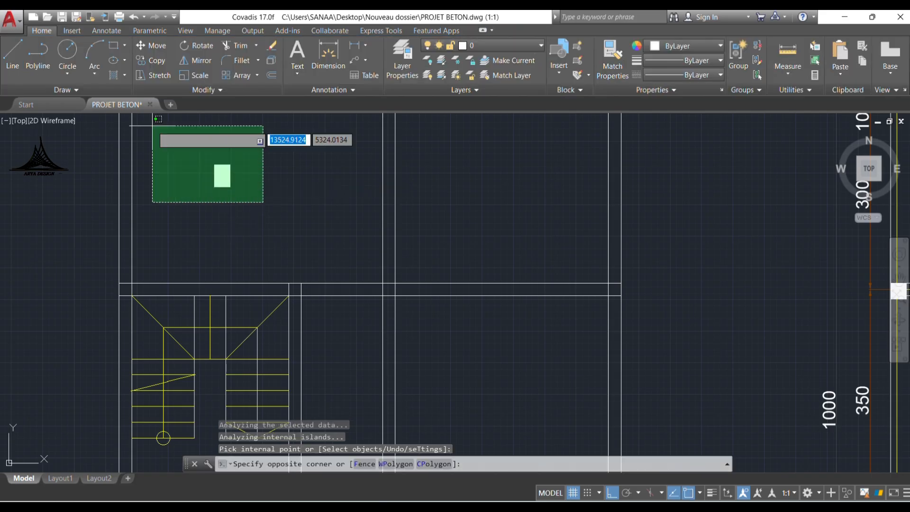
click(152, 125)
click(220, 232)
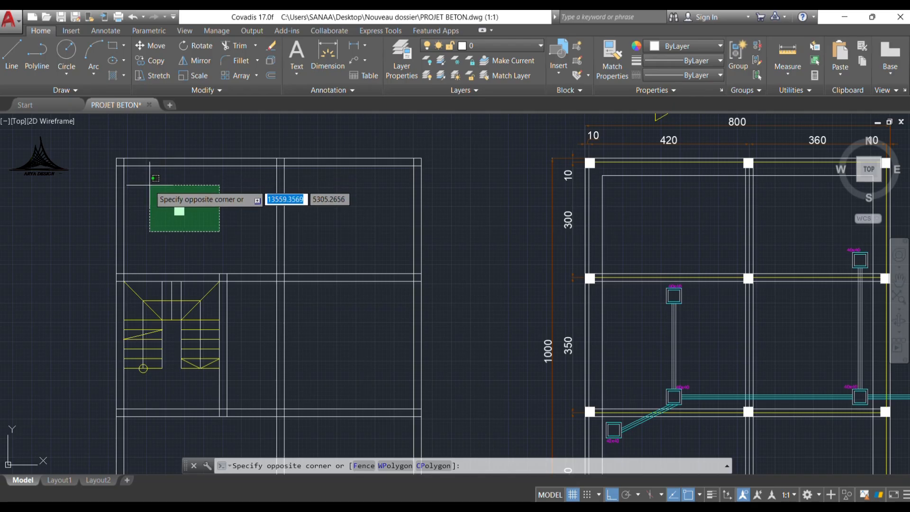
click(150, 184)
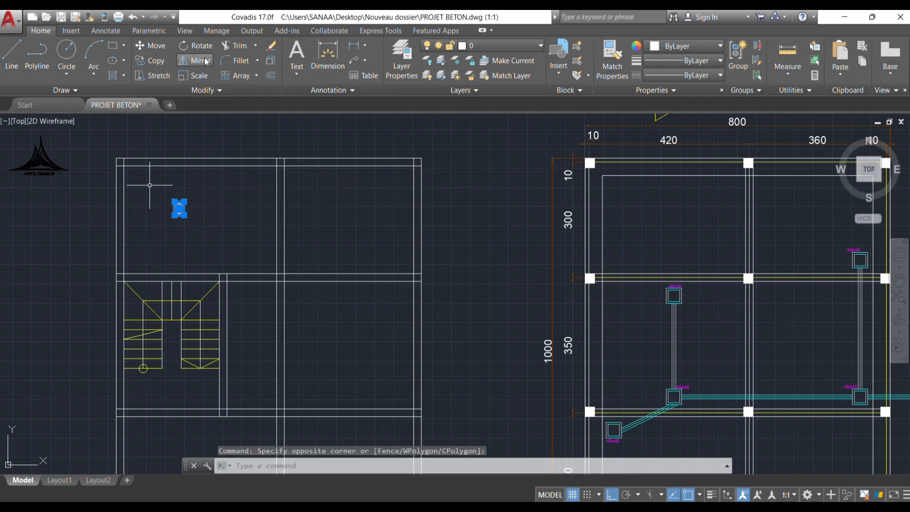
click(152, 61)
click(179, 209)
scroll(170, 210, up, 2)
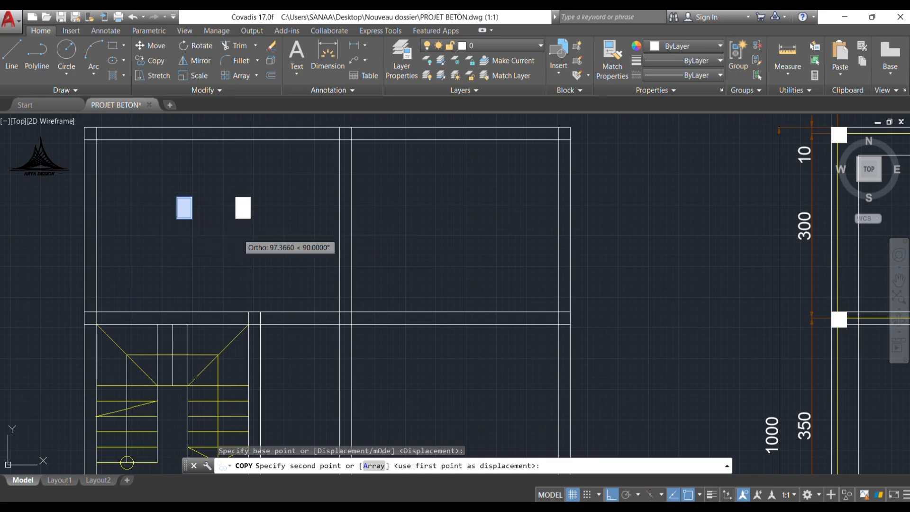
click(238, 209)
key(Escape)
Step: Rotate the copied column by 90 degrees about the midpoint of its lower edge
click(253, 233)
click(239, 178)
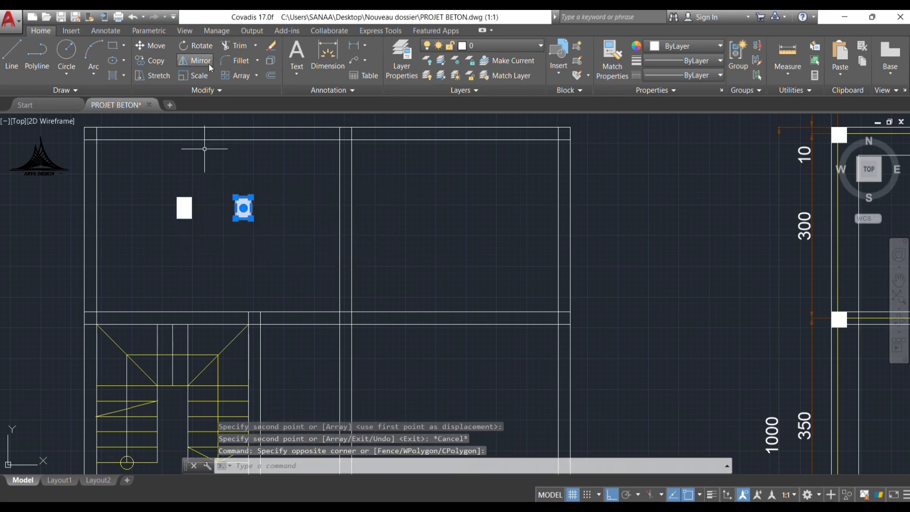
click(195, 46)
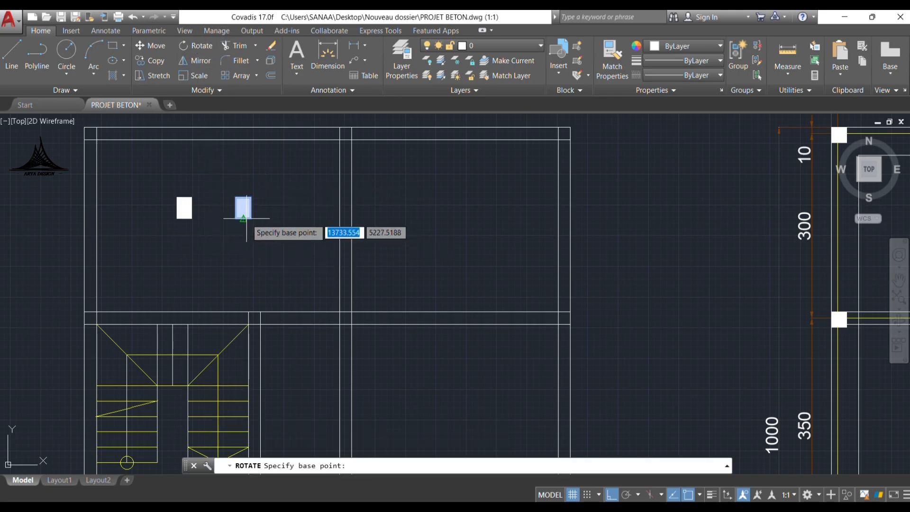
click(243, 218)
text(90)
key(Return)
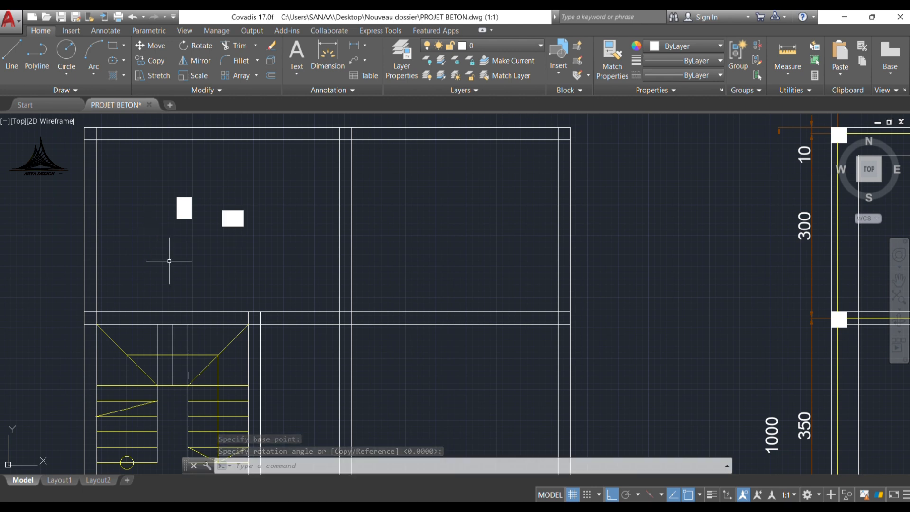
Step: Move the rotated column by its upper-left corner to the upper-left corner where the central vertical beam crosses the upper intermediate beam
scroll(176, 240, down, 2)
middle_drag(227, 315, 149, 271)
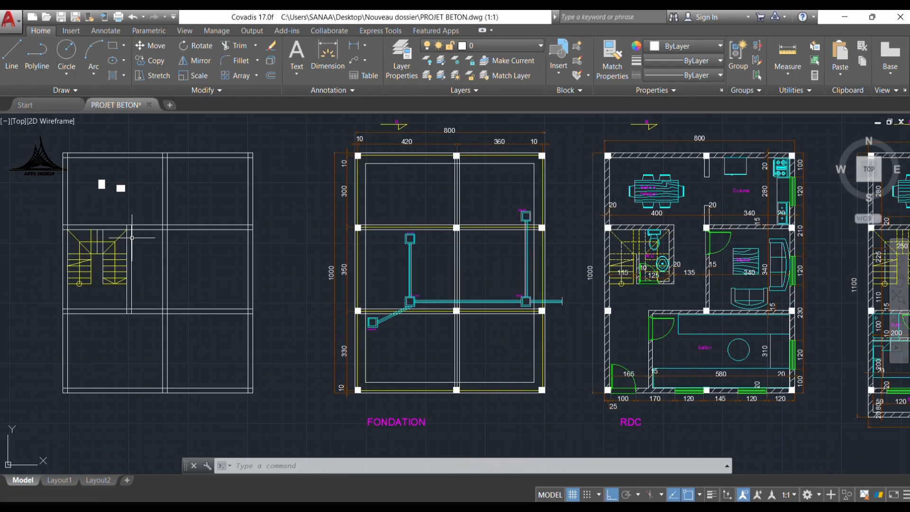
middle_drag(575, 291, 315, 293)
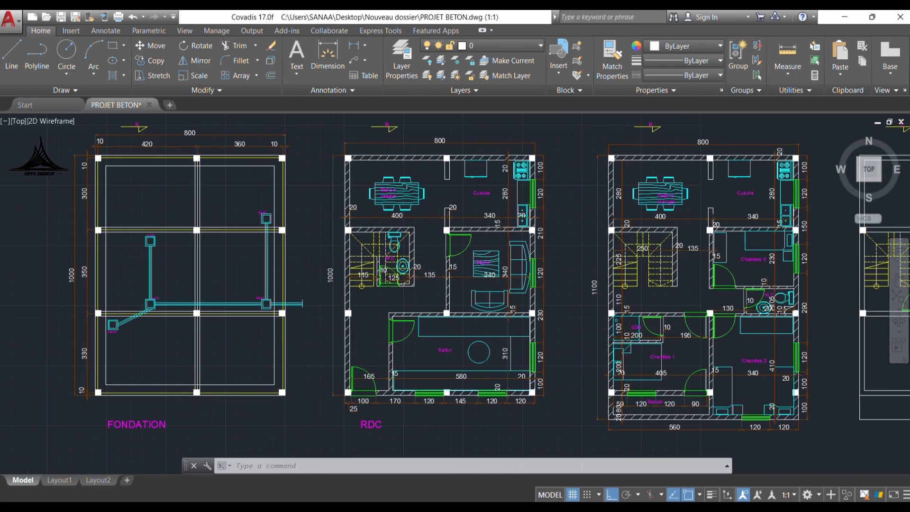
scroll(461, 227, up, 4)
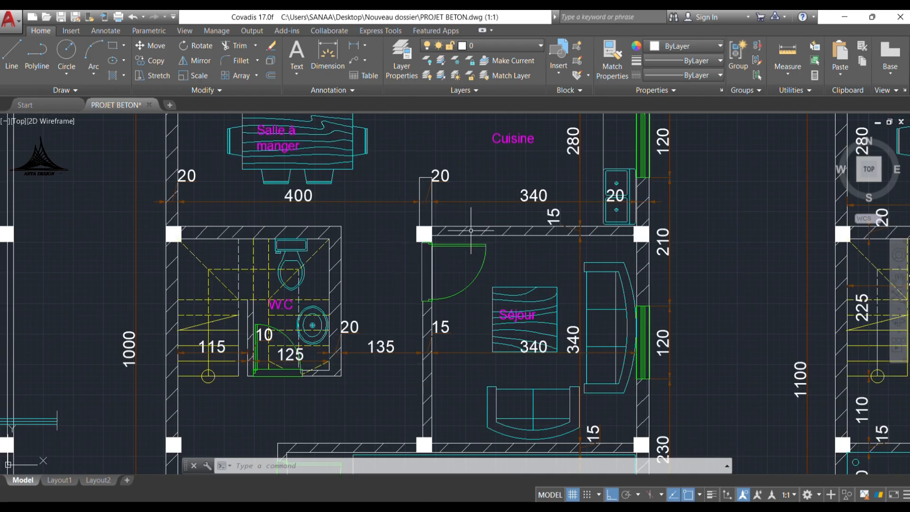
scroll(596, 211, down, 4)
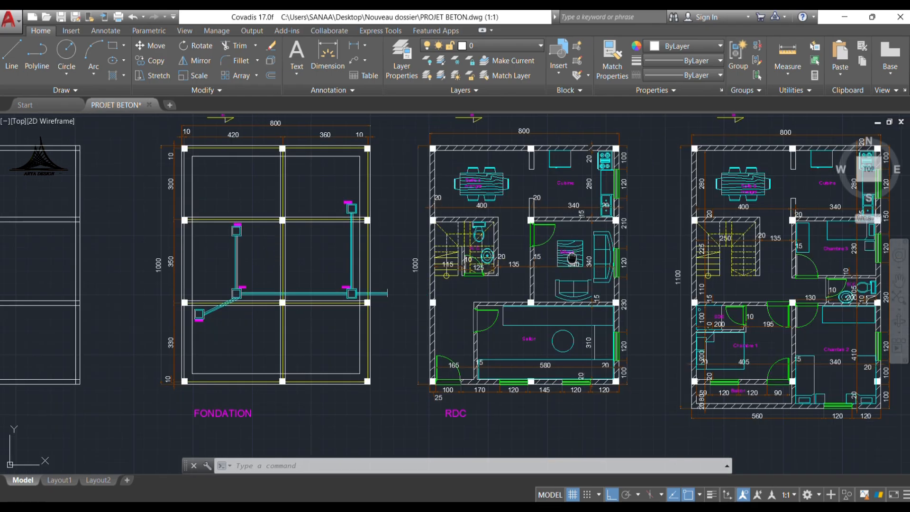
middle_drag(281, 240, 629, 241)
scroll(290, 173, up, 4)
click(286, 178)
click(343, 228)
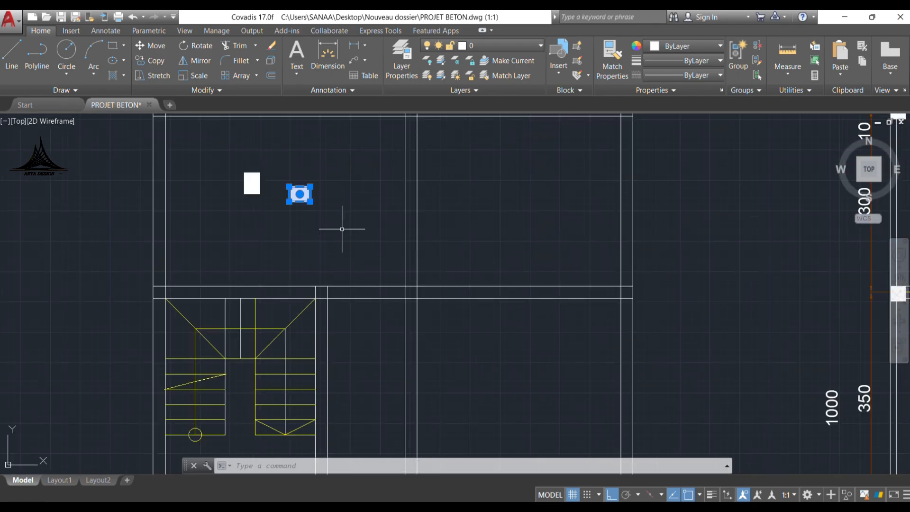
text(m)
key(Return)
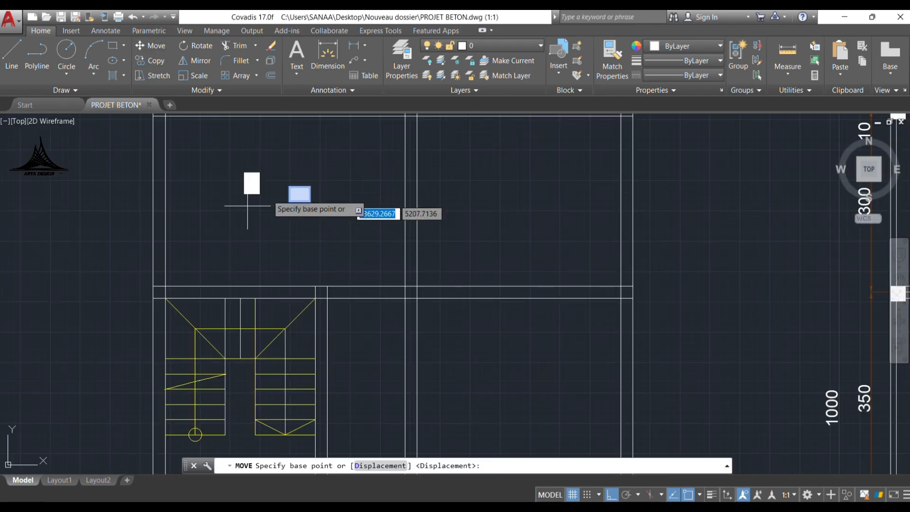
click(290, 187)
scroll(417, 297, up, 2)
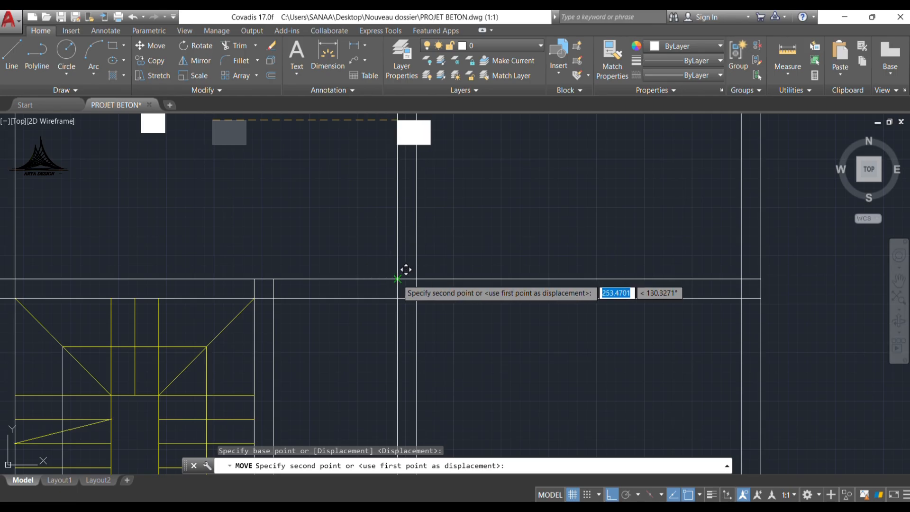
click(398, 279)
scroll(440, 301, up, 4)
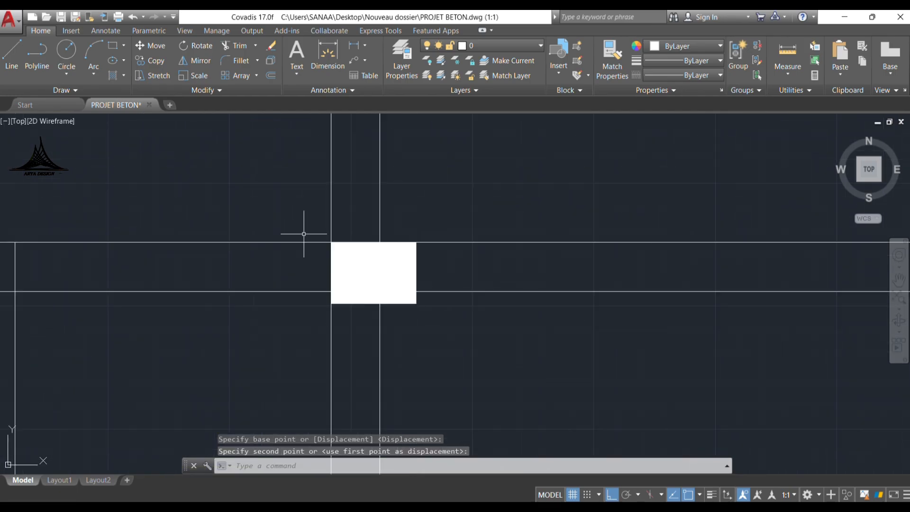
Step: Examine how the columns sit against the walls and doors in RDC and the upper-floor plan, especially around SDB and Chambre 1
scroll(304, 234, down, 12)
middle_drag(856, 239, 669, 225)
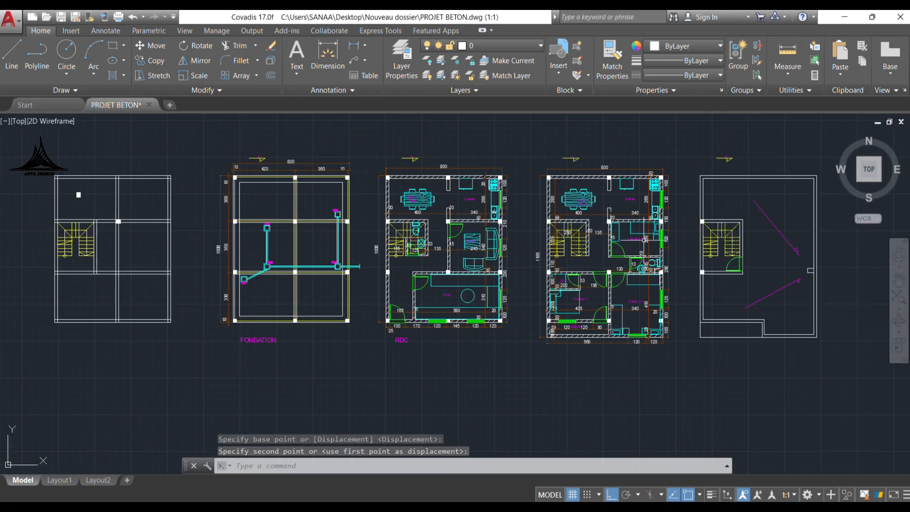
scroll(635, 247, up, 6)
middle_drag(510, 308, 715, 352)
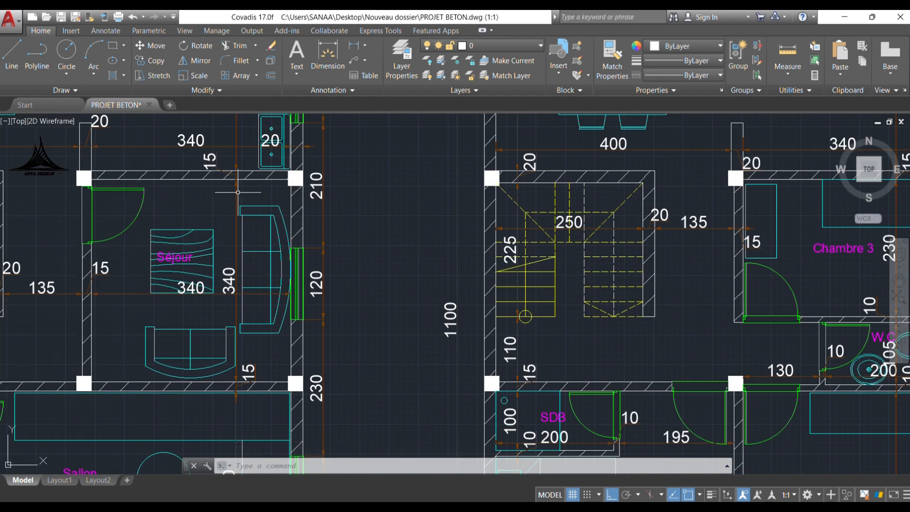
middle_drag(705, 359, 751, 244)
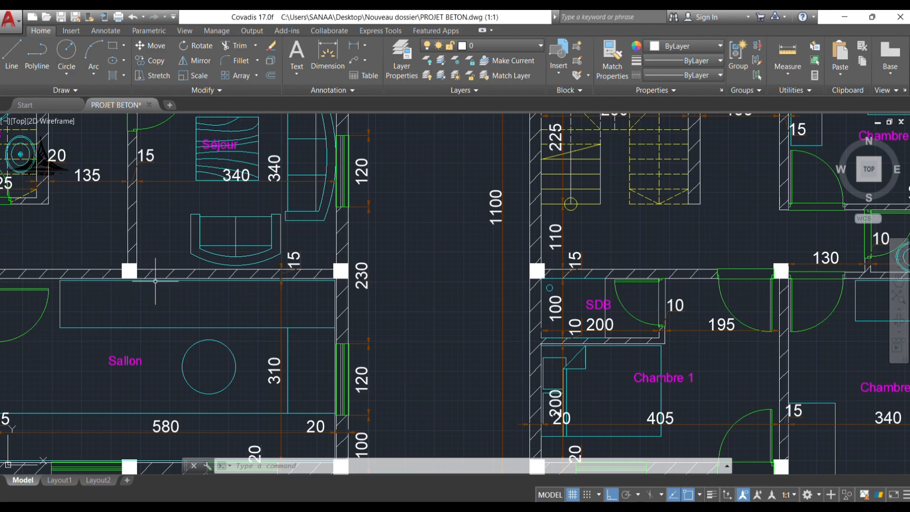
scroll(786, 280, up, 4)
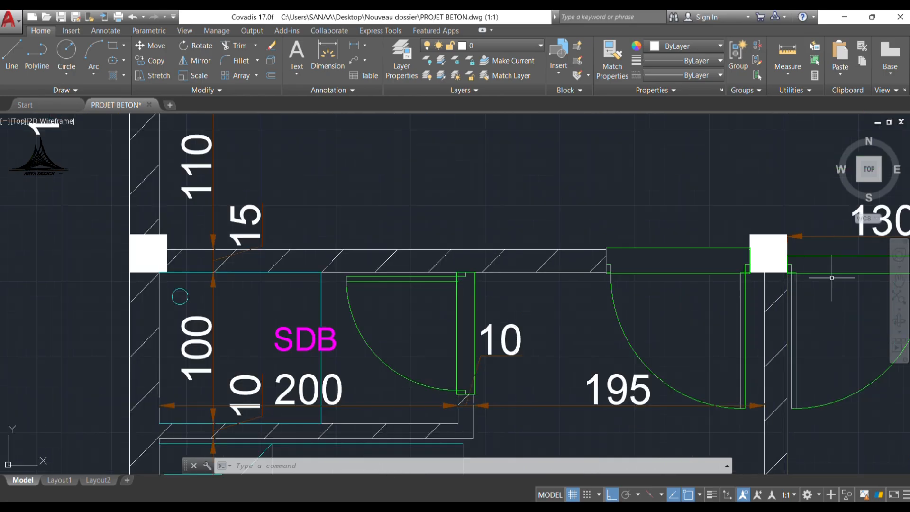
scroll(731, 266, down, 4)
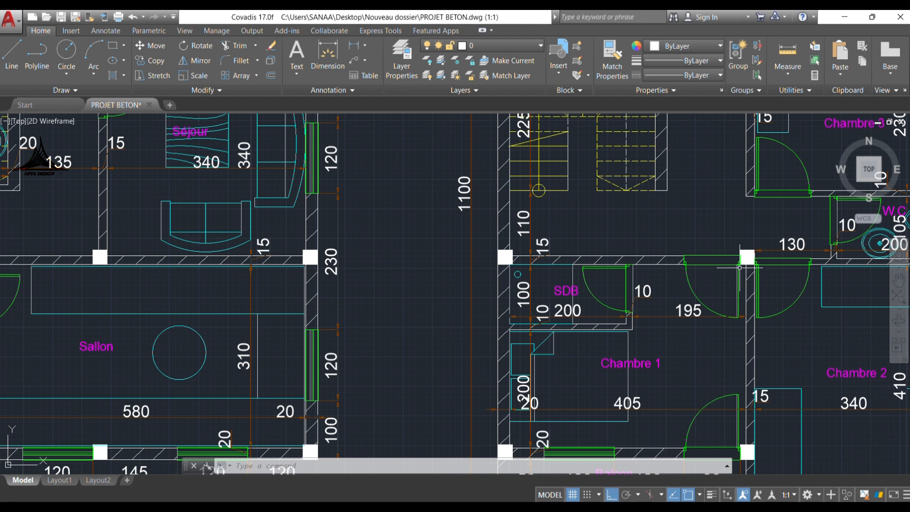
scroll(686, 295, down, 2)
middle_drag(256, 293, 684, 324)
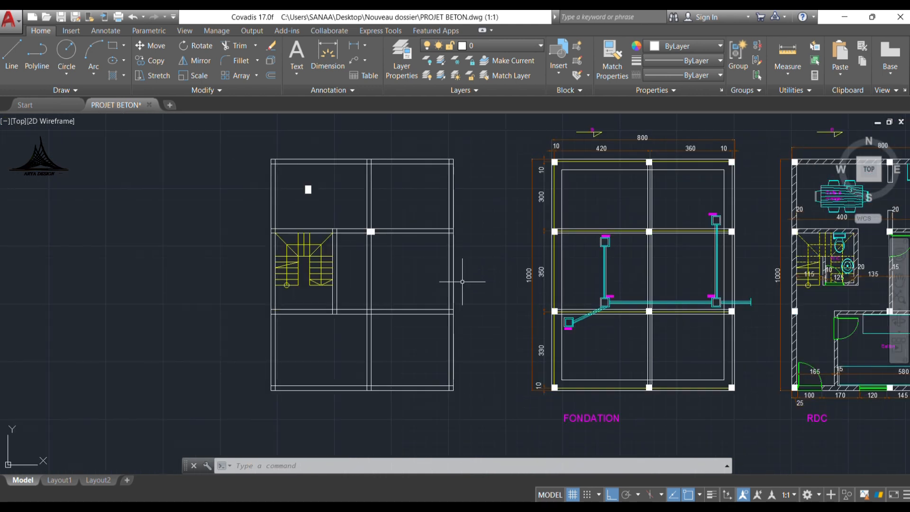
Step: Copy the rotated column to the lower intermediate beam, centred on the central vertical beam with its top edge on the beam's upper line
scroll(446, 238, up, 4)
click(235, 189)
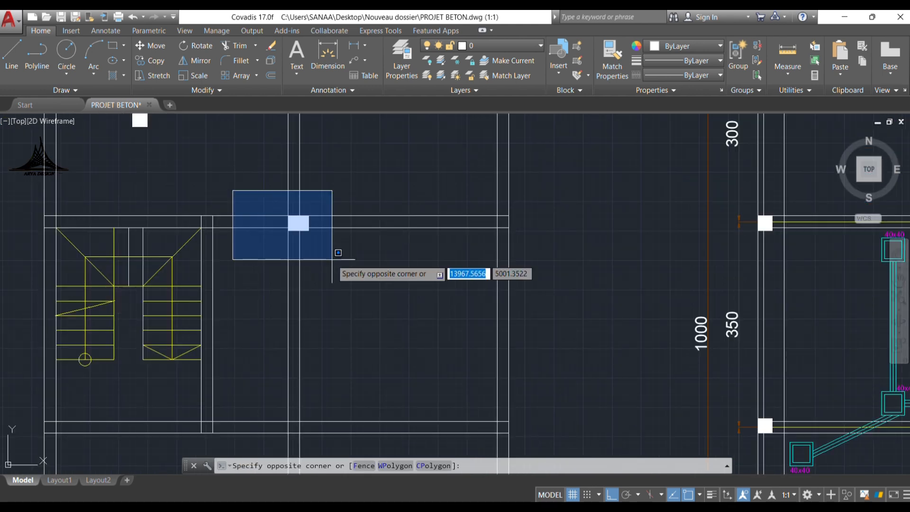
click(336, 258)
click(150, 60)
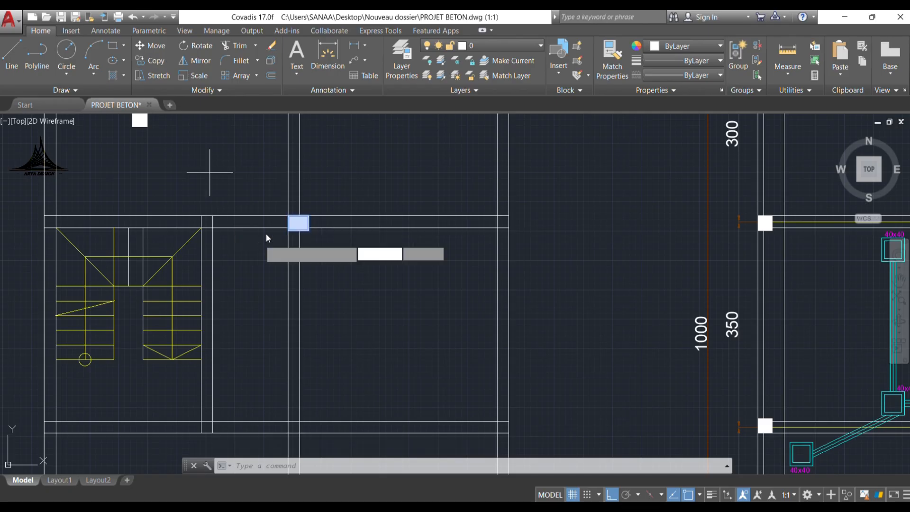
click(298, 216)
middle_drag(291, 322, 318, 205)
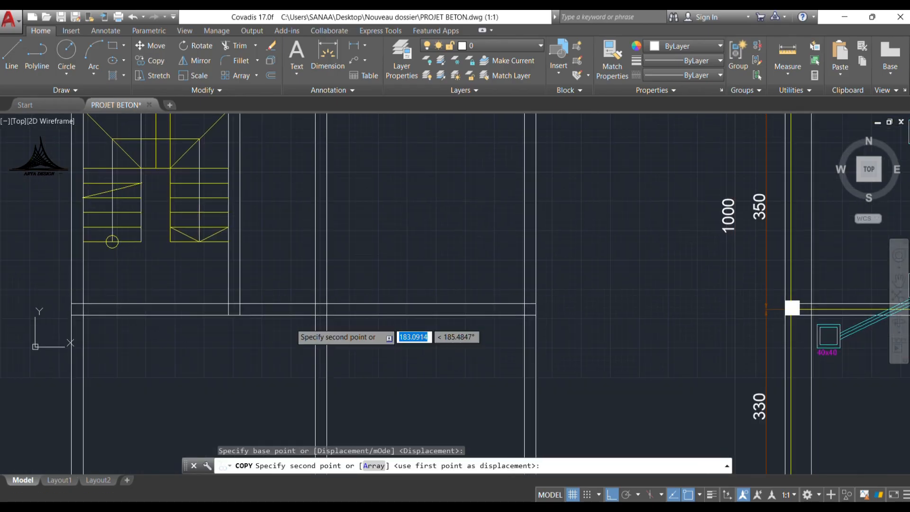
scroll(321, 257, up, 4)
scroll(327, 253, down, 5)
scroll(314, 266, up, 5)
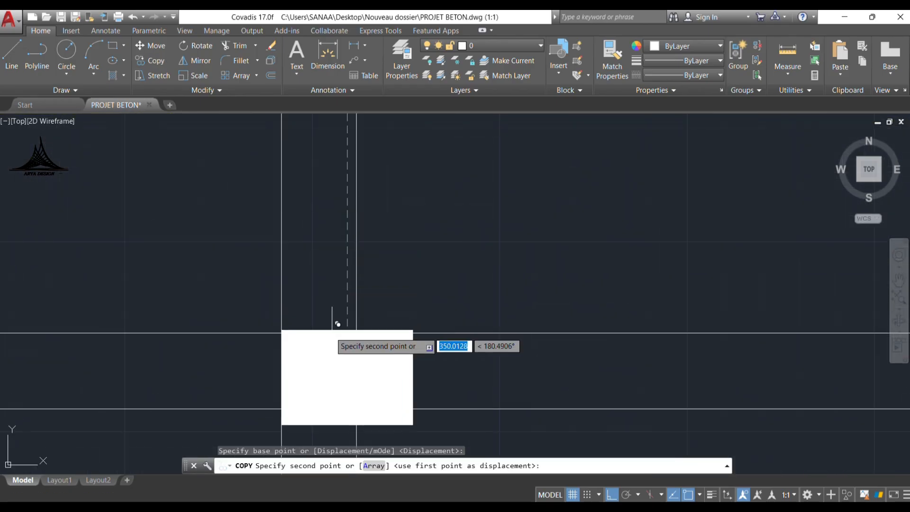
click(322, 331)
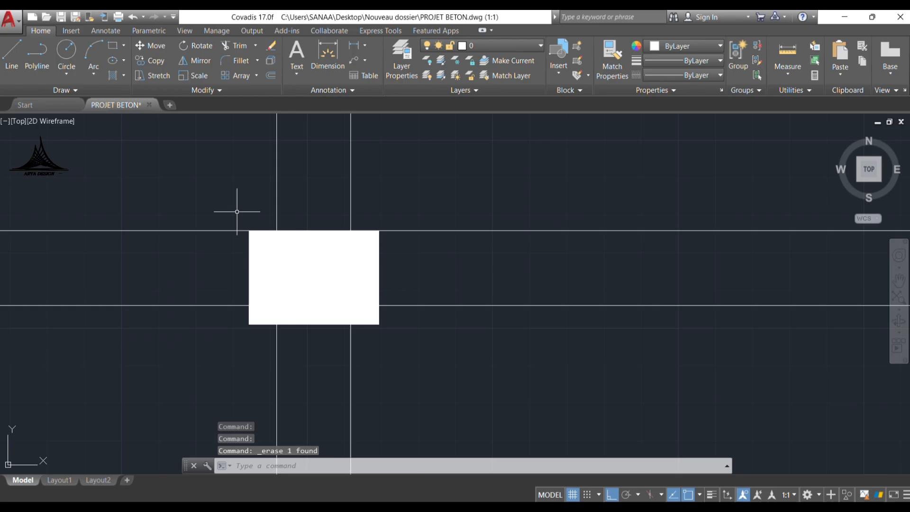
Step: Move the copied column straight up so its bottom edge aligns with the lower line of the horizontal beam
click(209, 187)
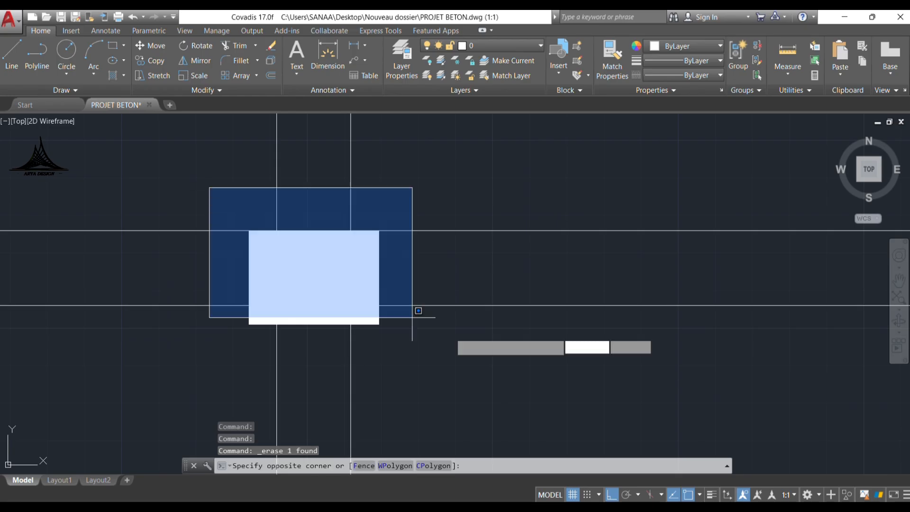
click(445, 346)
click(150, 46)
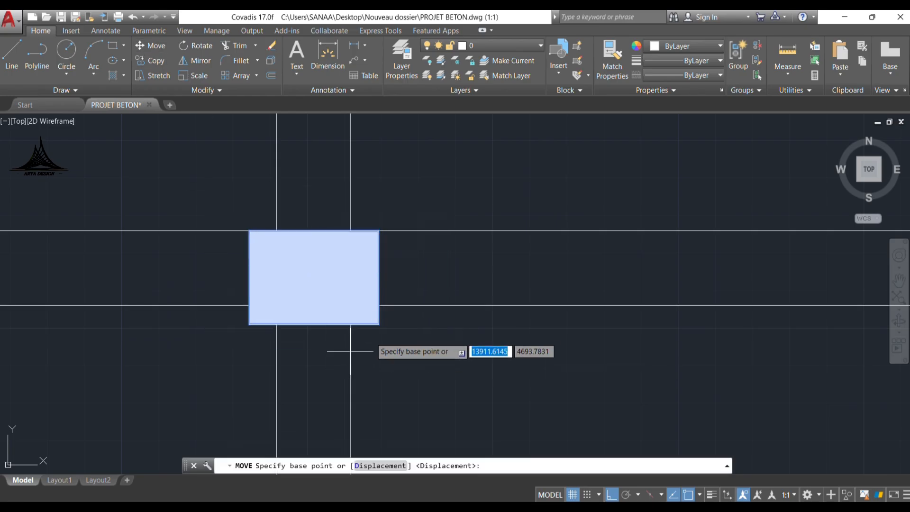
click(377, 325)
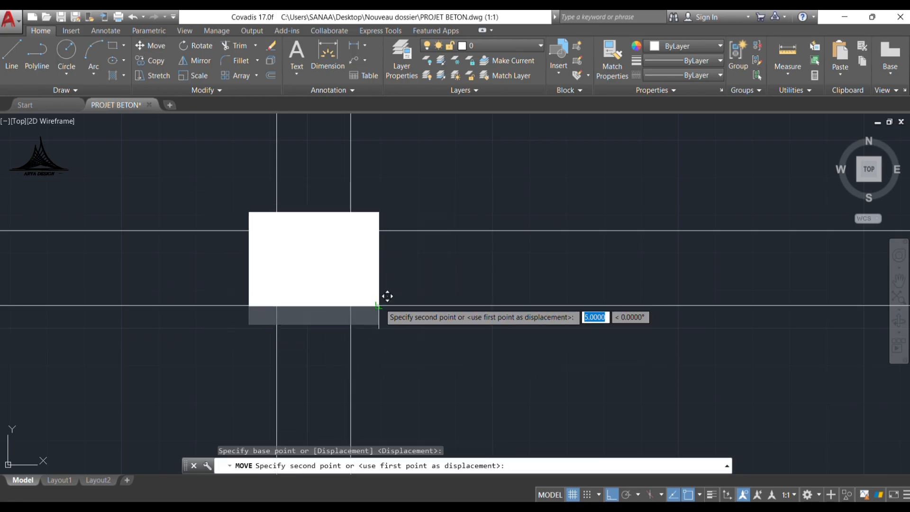
click(379, 305)
Step: Examine how the columns sit against the walls around the Sallon and the entrance door in RDC
scroll(188, 252, down, 5)
middle_drag(656, 286, 158, 274)
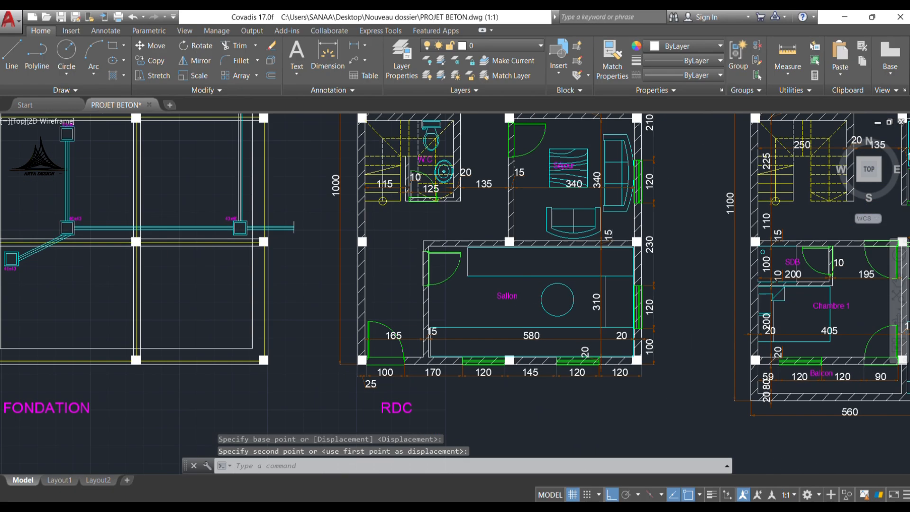
scroll(498, 255, up, 5)
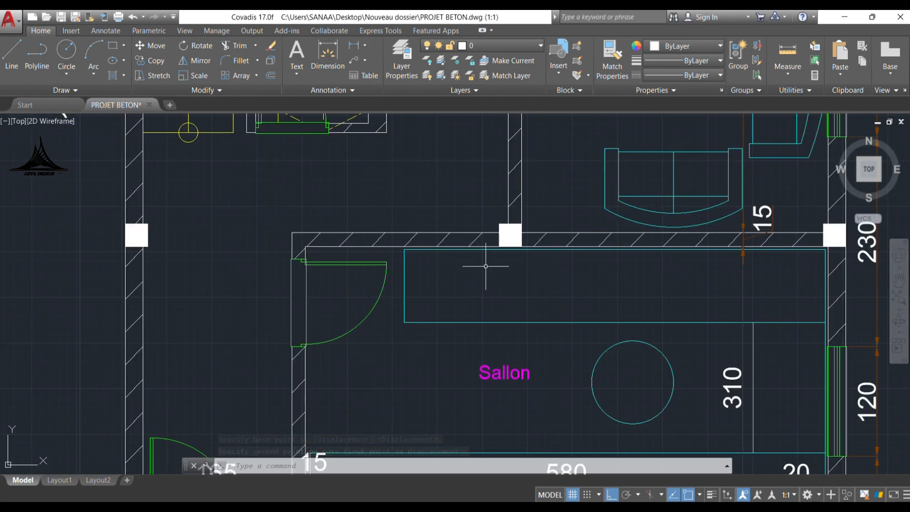
scroll(488, 264, down, 5)
scroll(389, 369, up, 3)
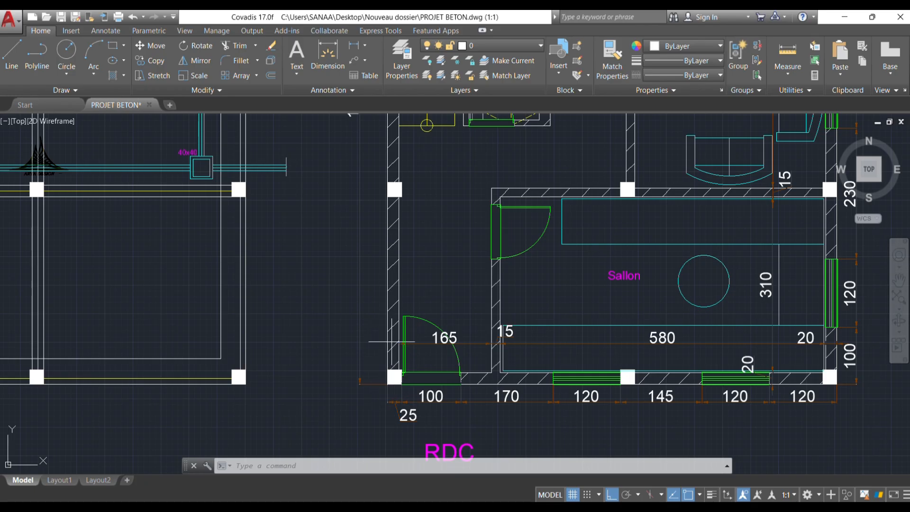
click(392, 341)
key(Escape)
scroll(364, 331, down, 2)
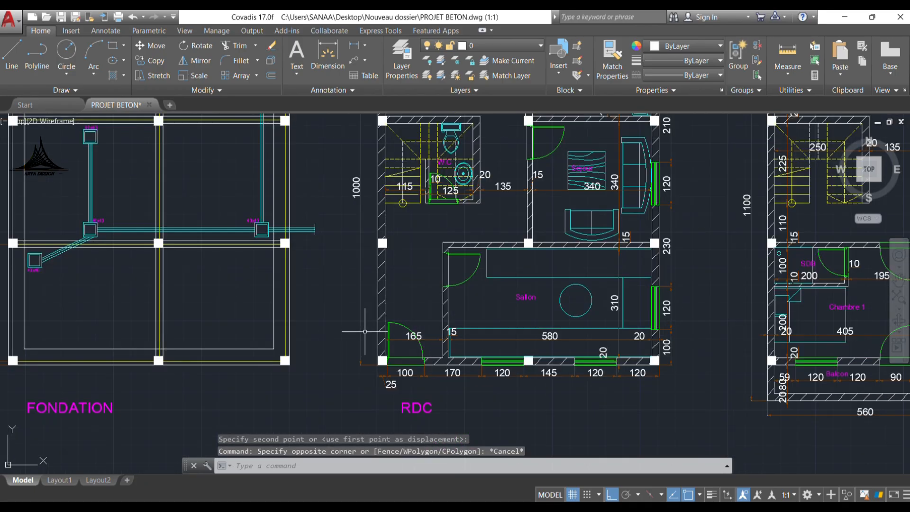
Step: Move the loose upright column by its lower-left corner to the lower-left outer corner of the structure plan
scroll(365, 331, down, 4)
scroll(316, 212, up, 5)
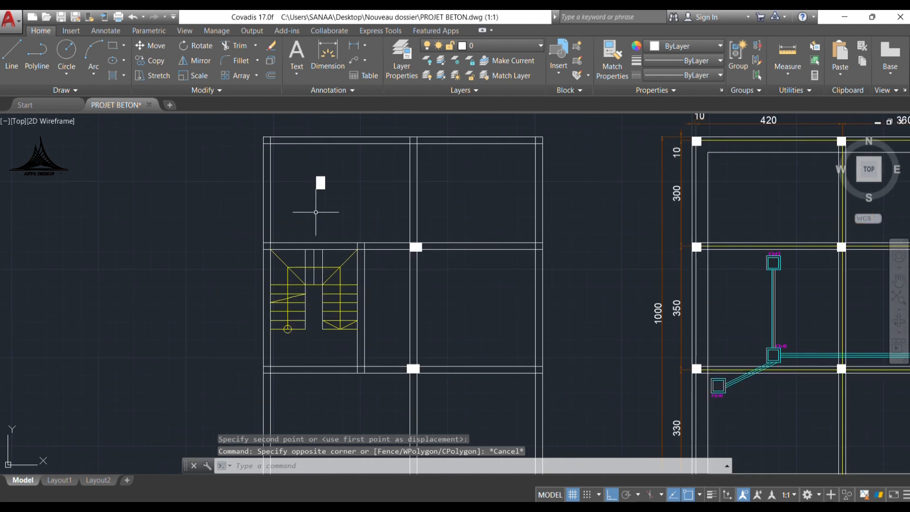
click(336, 203)
click(301, 157)
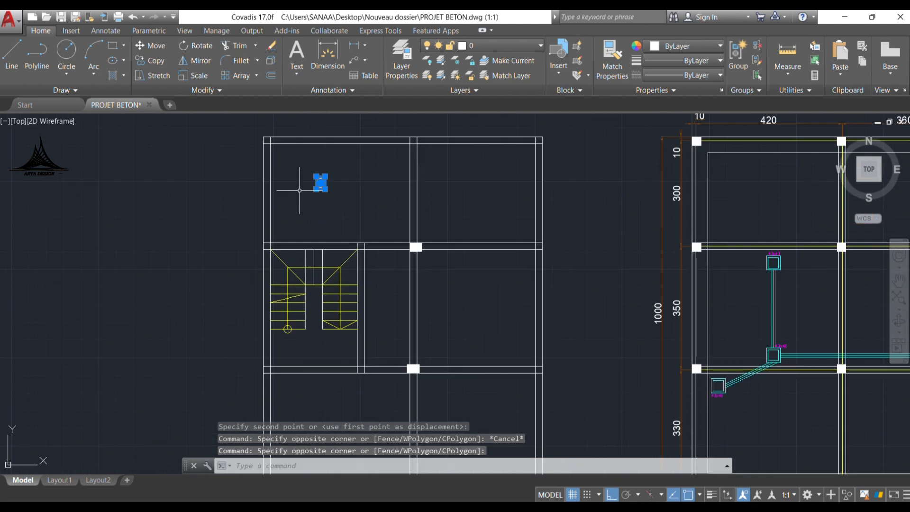
click(148, 46)
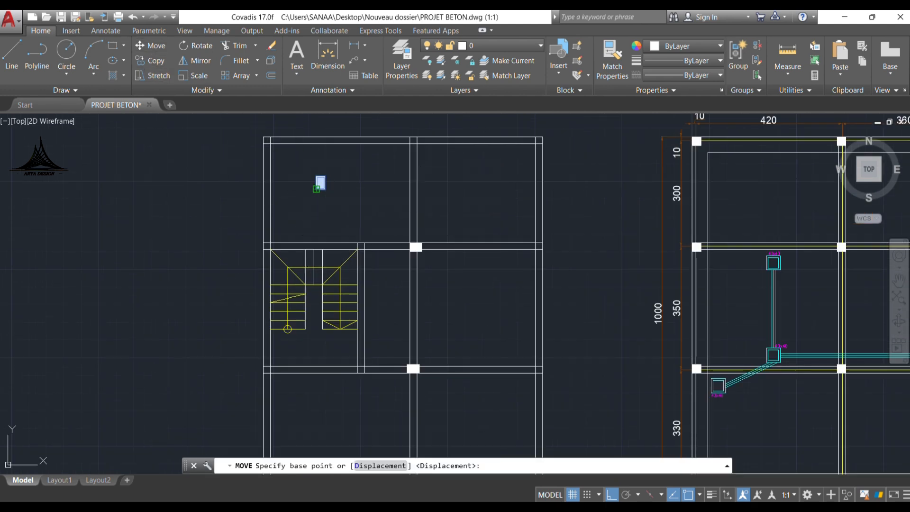
click(316, 189)
scroll(284, 391, up, 4)
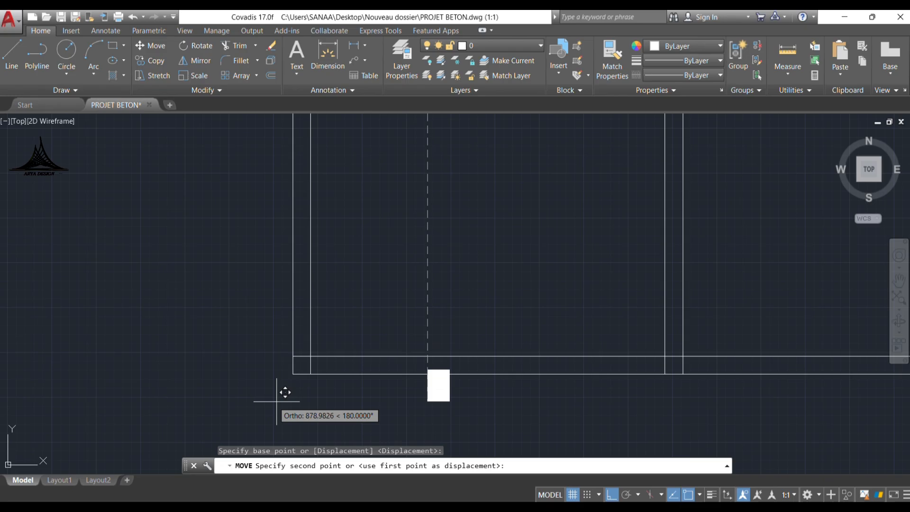
click(292, 373)
Step: Copy the lower-left corner column straight up to the lower intermediate beam, with its bottom edge on the beam's lower line
scroll(183, 361, down, 5)
scroll(626, 236, up, 3)
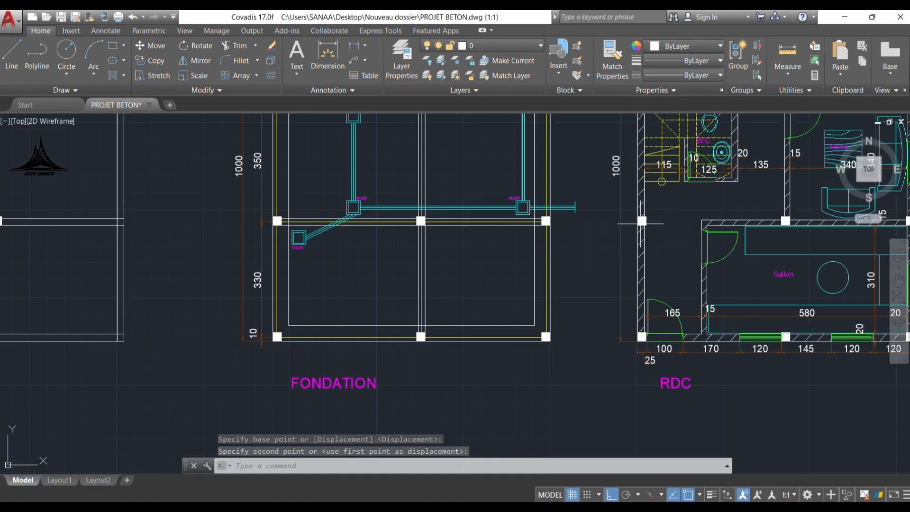
middle_drag(140, 267, 664, 275)
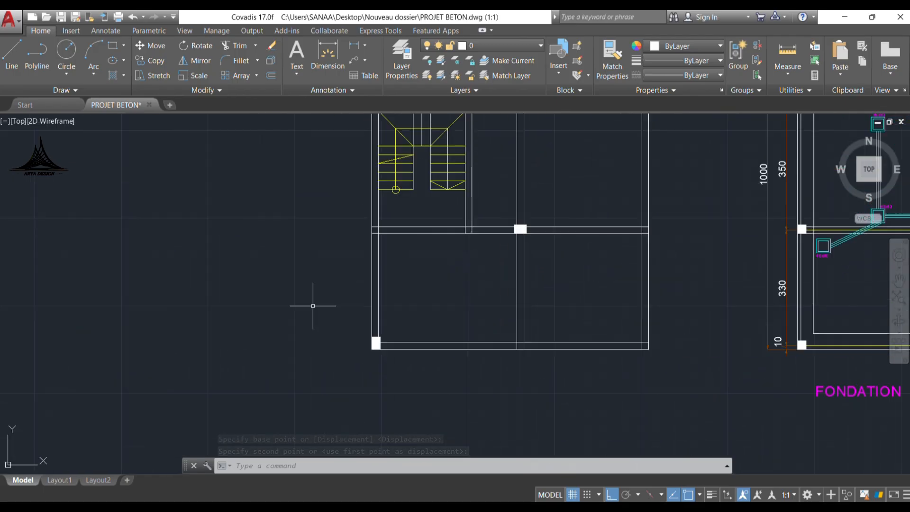
click(300, 307)
click(389, 375)
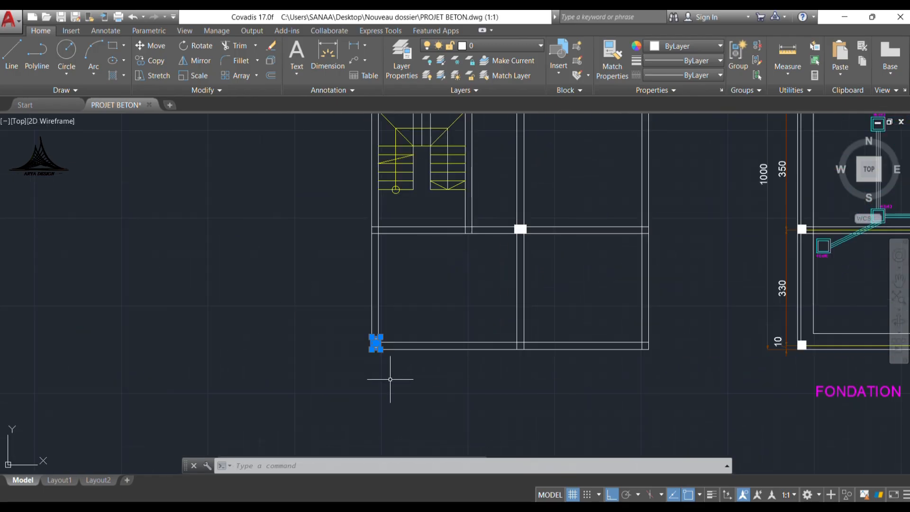
click(149, 61)
click(376, 342)
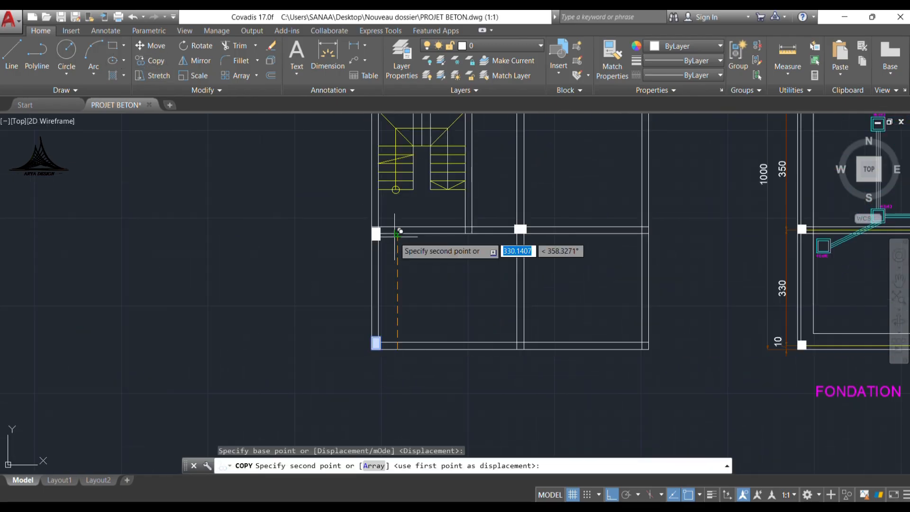
click(398, 232)
key(Escape)
Step: Examine the middle column of the front wall beside the RDC windows and the Balcon door of the upper-floor plan
middle_drag(406, 278, 32, 260)
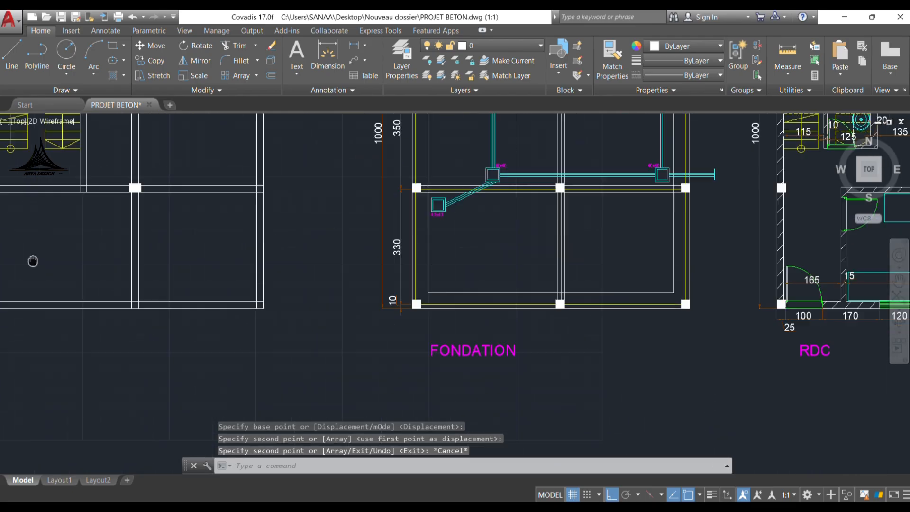
mouse_move(701, 334)
middle_down()
mouse_move(521, 300)
mouse_move(375, 305)
middle_up()
middle_drag(557, 284, 401, 298)
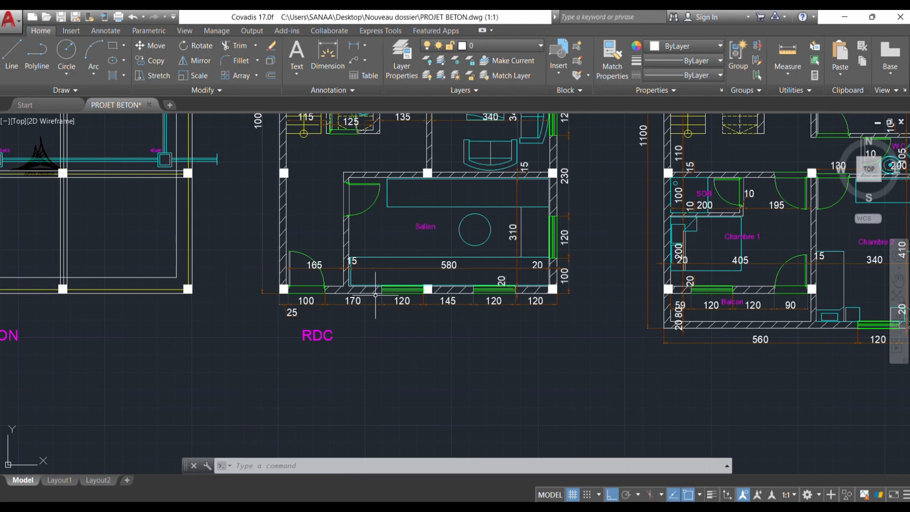
right_click(478, 299)
key(Escape)
scroll(379, 304, up, 4)
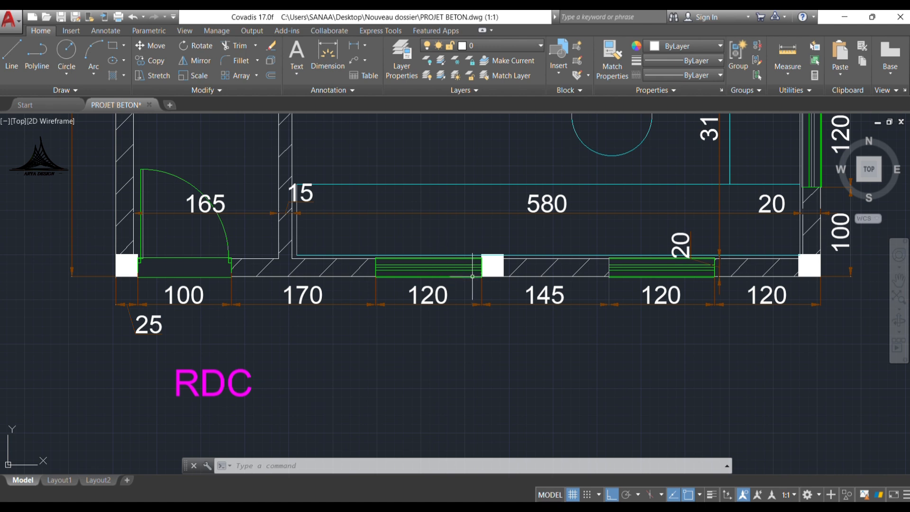
scroll(364, 270, down, 5)
middle_drag(711, 285, 389, 284)
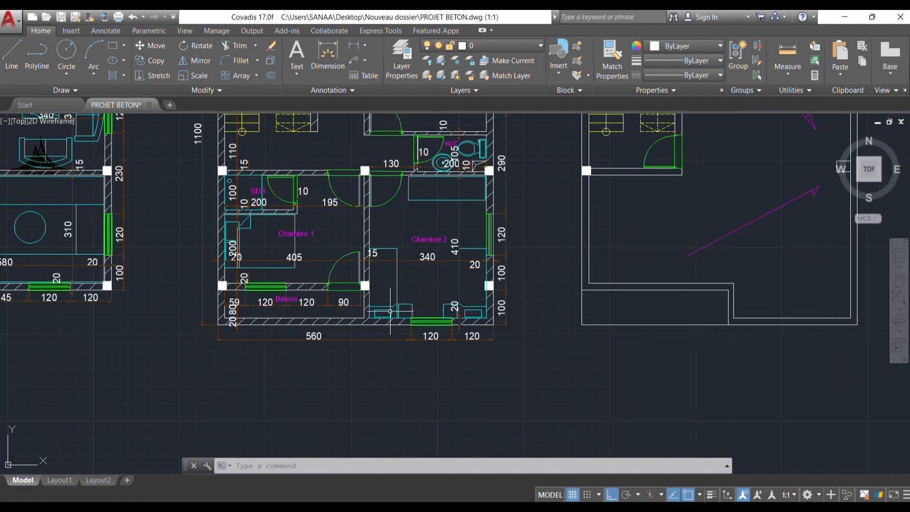
scroll(388, 278, up, 6)
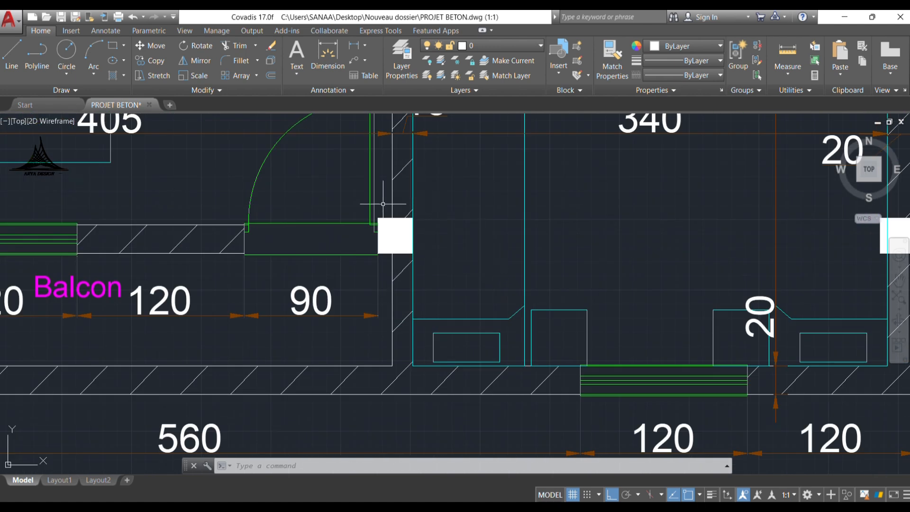
scroll(641, 290, down, 6)
Step: Copy the central column of the lower intermediate beam to the bottom beam, its lower-right corner on the central vertical beam's right line
middle_drag(71, 284, 397, 284)
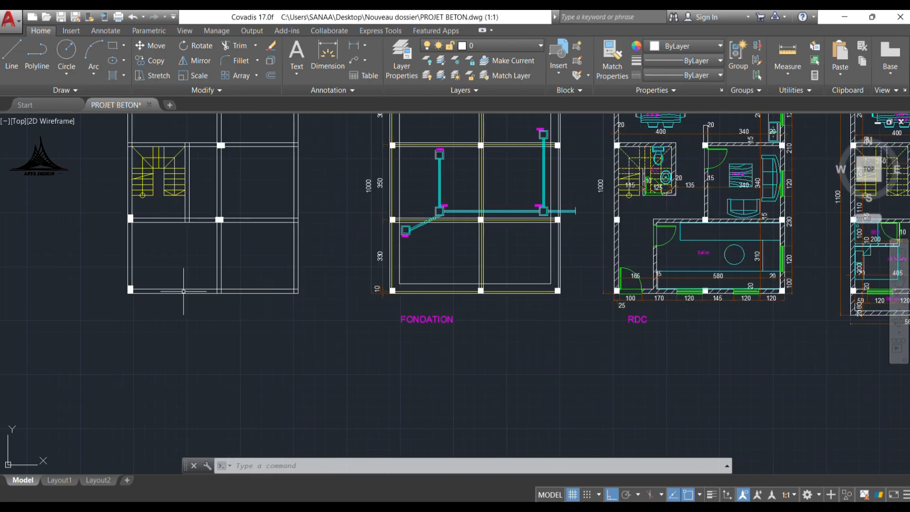
scroll(217, 203, up, 4)
middle_drag(305, 270, 290, 345)
click(325, 158)
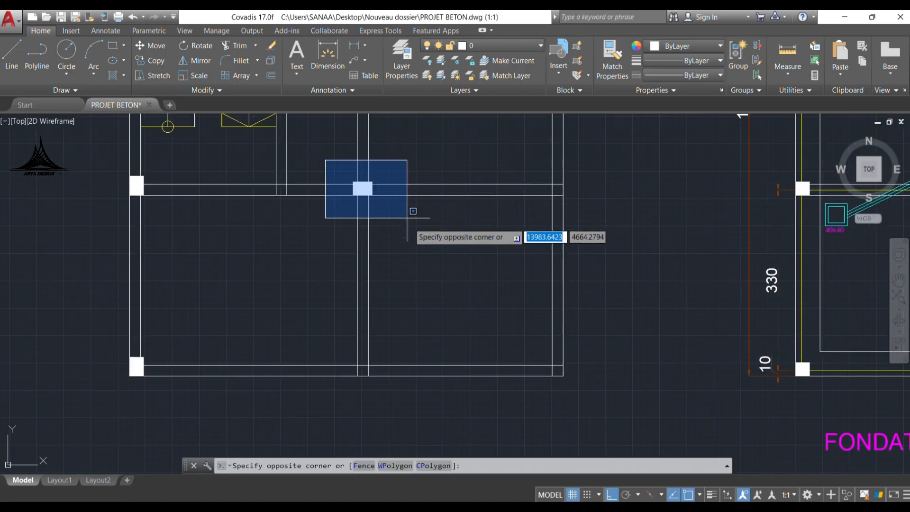
click(407, 211)
click(163, 59)
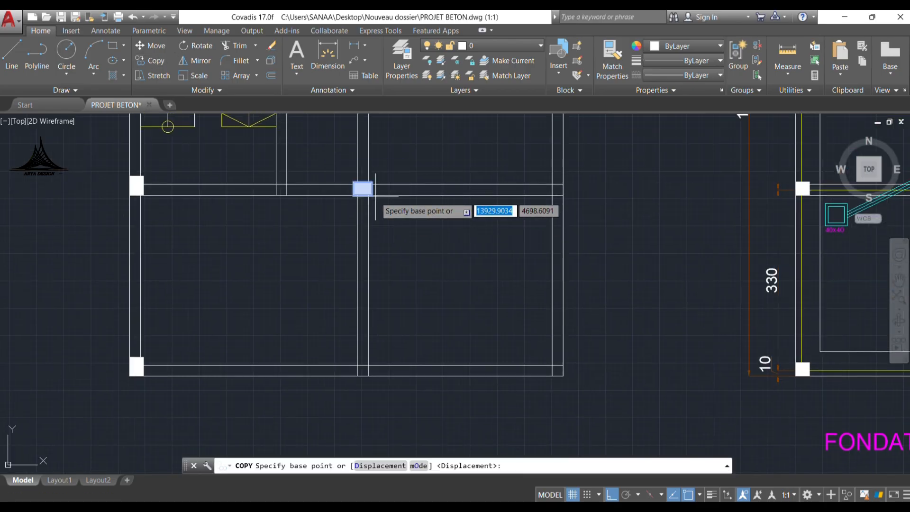
click(372, 194)
scroll(361, 396, up, 3)
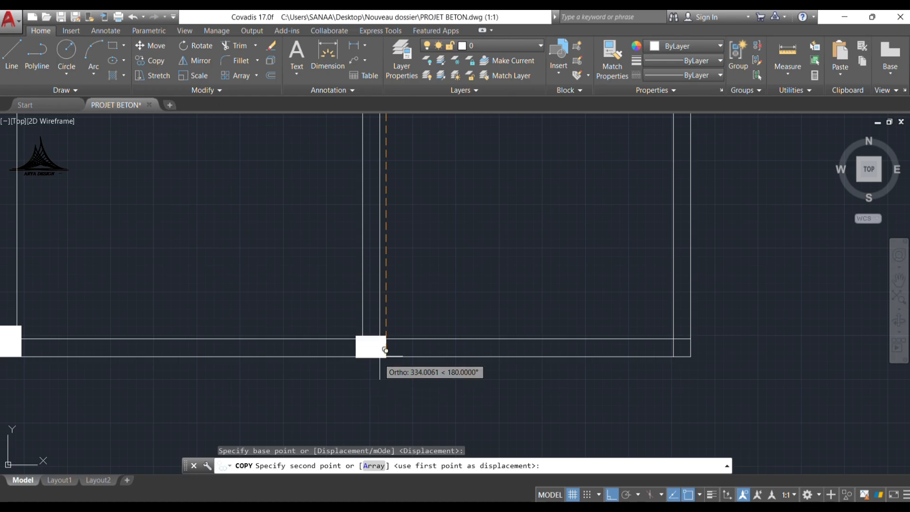
click(379, 356)
key(Escape)
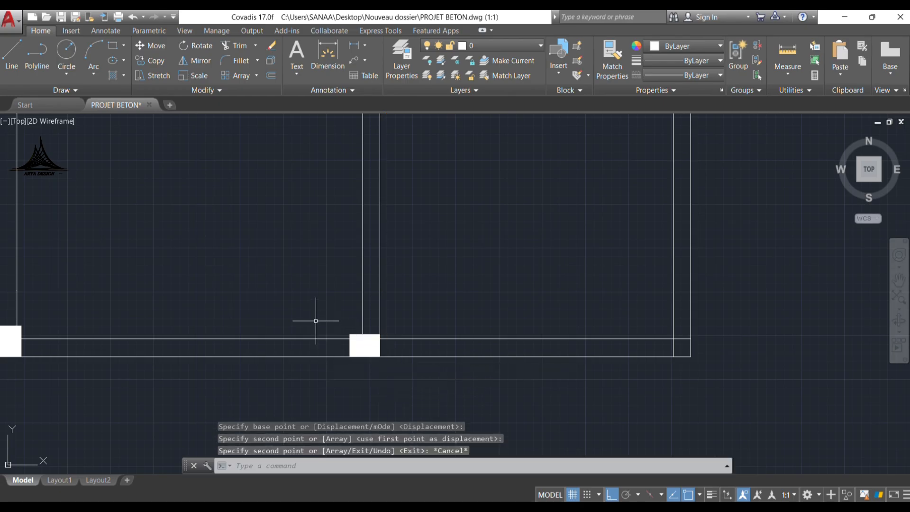
Step: Copy the upright column at the left end of the lower intermediate beam to the plan's lower-right outer corner by its lower-right corner
scroll(278, 266, down, 5)
middle_drag(483, 321, 398, 320)
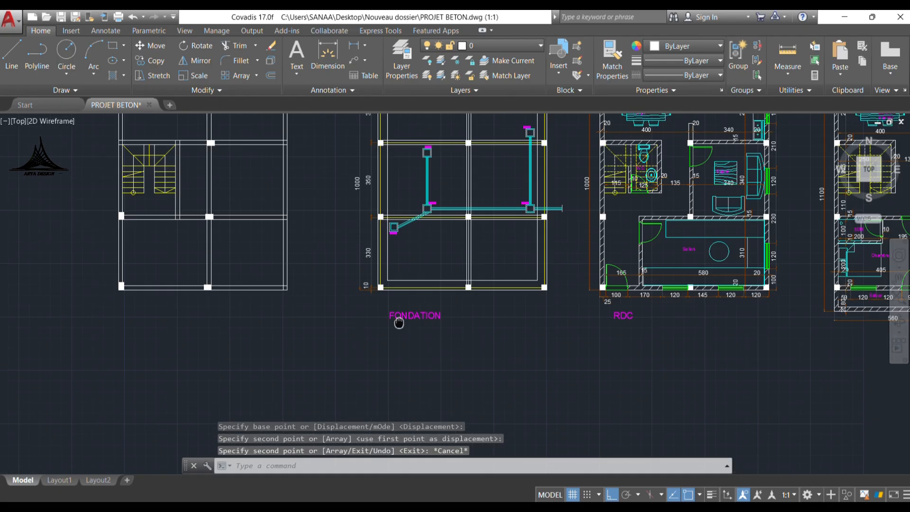
middle_drag(746, 319, 490, 318)
scroll(770, 288, up, 6)
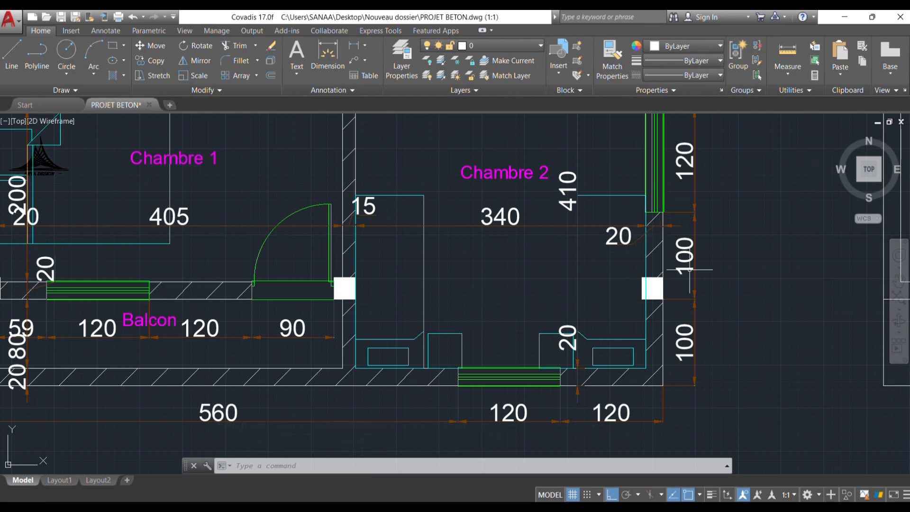
scroll(689, 269, down, 5)
middle_drag(9, 332, 852, 352)
click(119, 178)
click(179, 237)
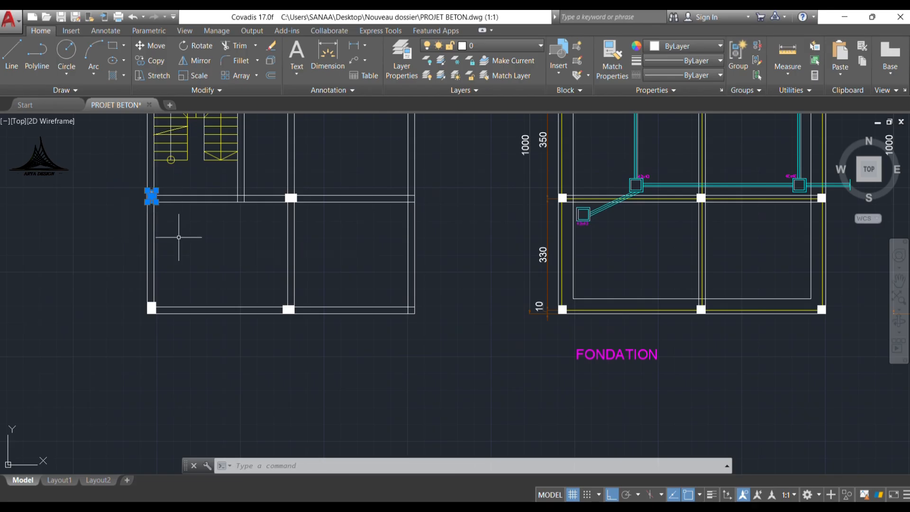
click(150, 60)
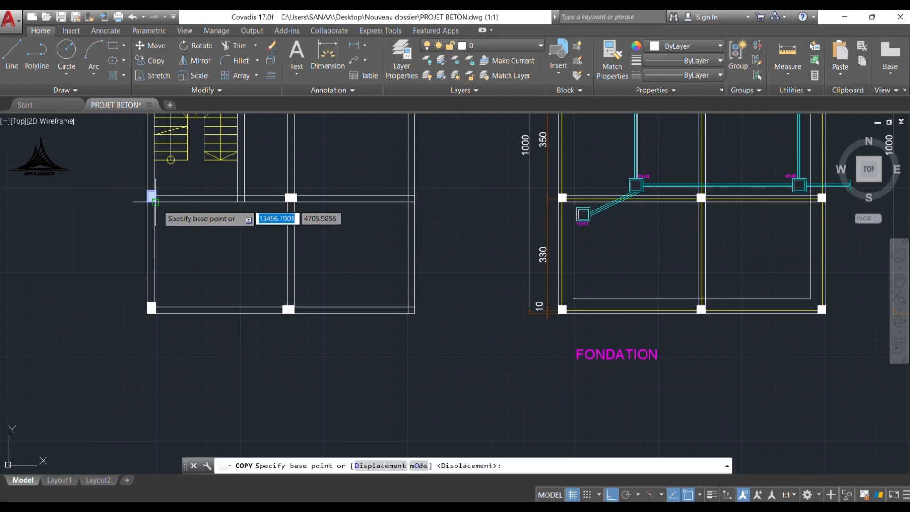
click(155, 201)
scroll(406, 301, up, 2)
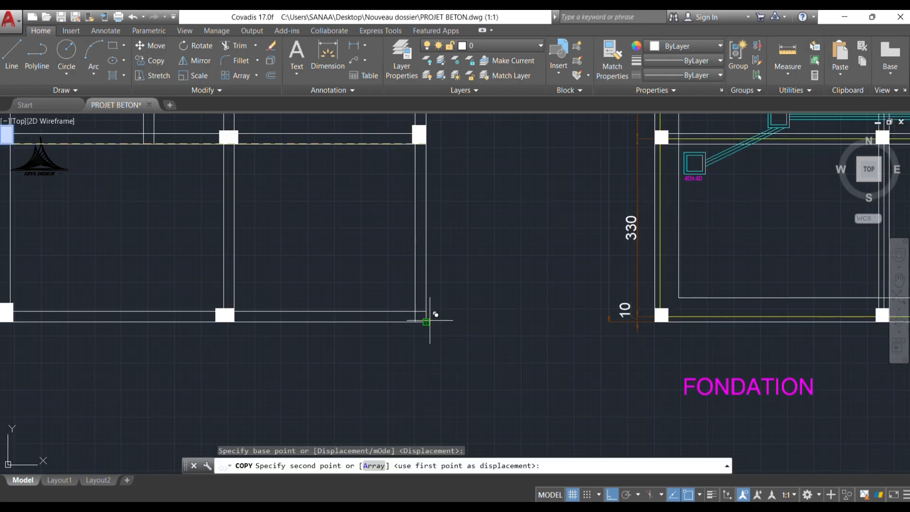
click(425, 322)
key(Escape)
Step: Compare the column positions across FONDATION, RDC and the upper-floor plan with those in the structure plan
scroll(308, 319, down, 4)
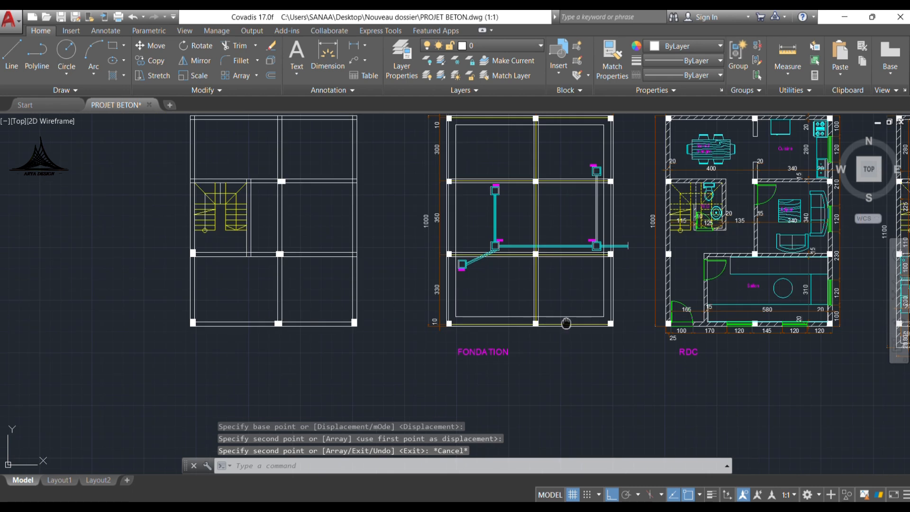
middle_drag(566, 323, 333, 335)
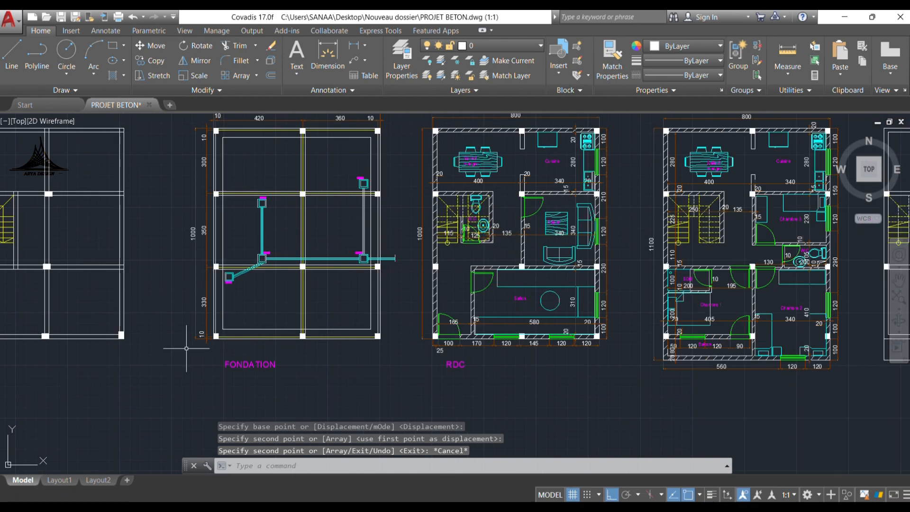
scroll(87, 341, up, 2)
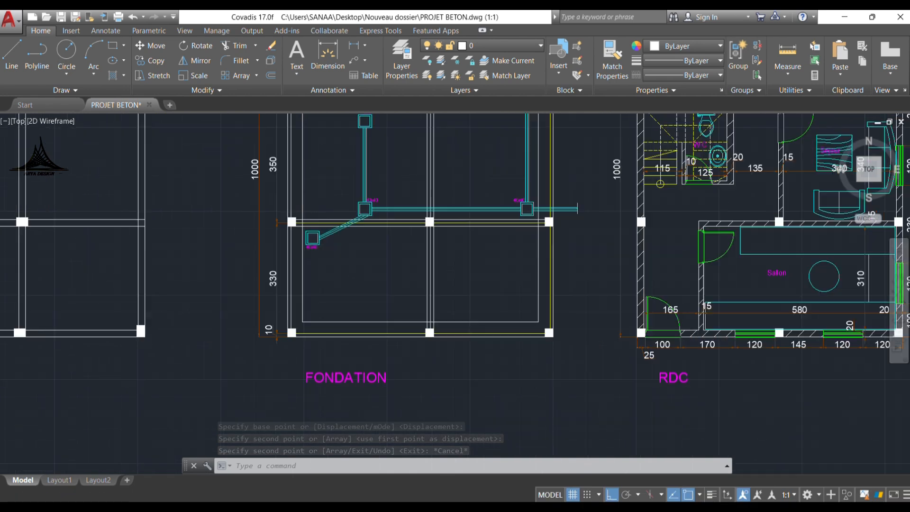
scroll(89, 341, up, 4)
scroll(215, 333, down, 6)
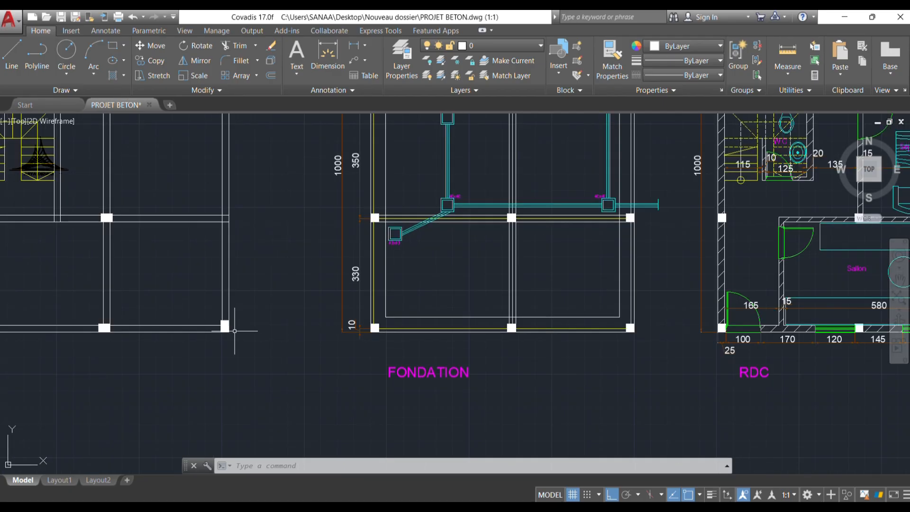
middle_drag(536, 324, 320, 324)
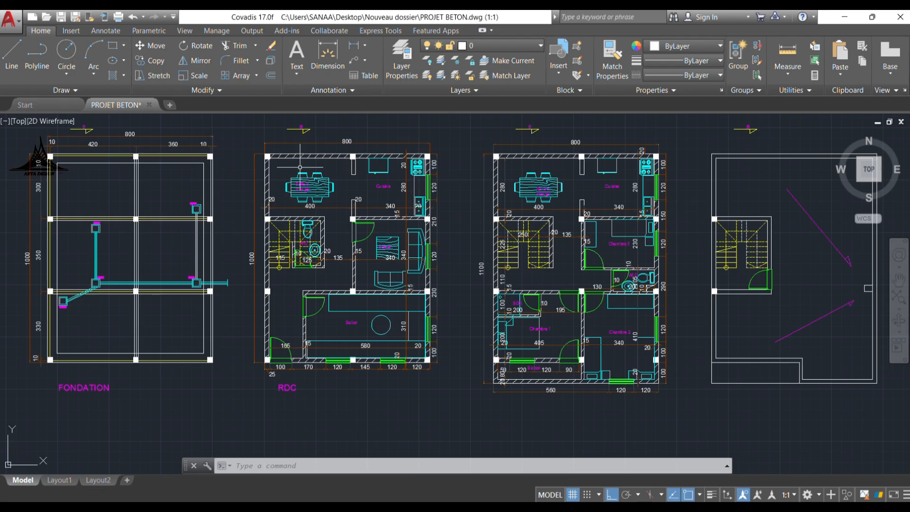
middle_drag(5, 319, 339, 316)
Step: Copy the upper intermediate beam's central column to the plan's upper-right outer corner and top beam, its upper-right corner on the central beam's right line
scroll(165, 165, up, 2)
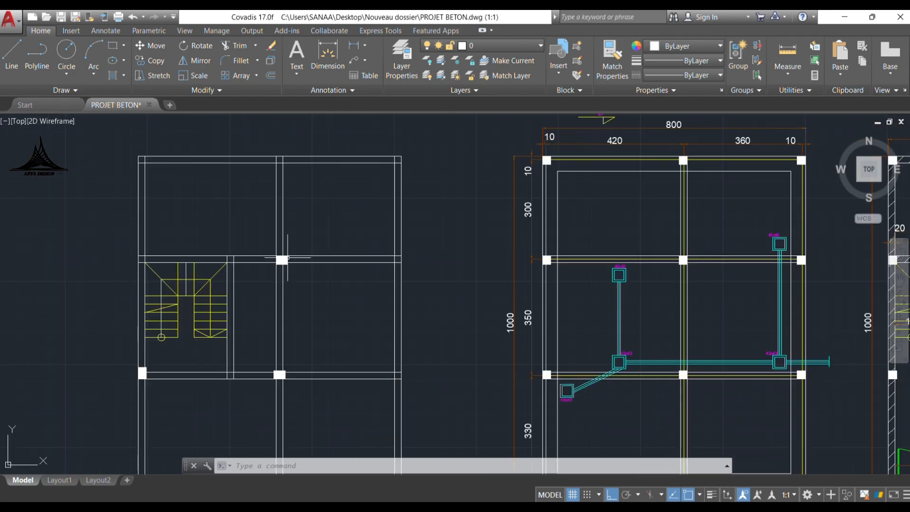
click(252, 240)
click(318, 286)
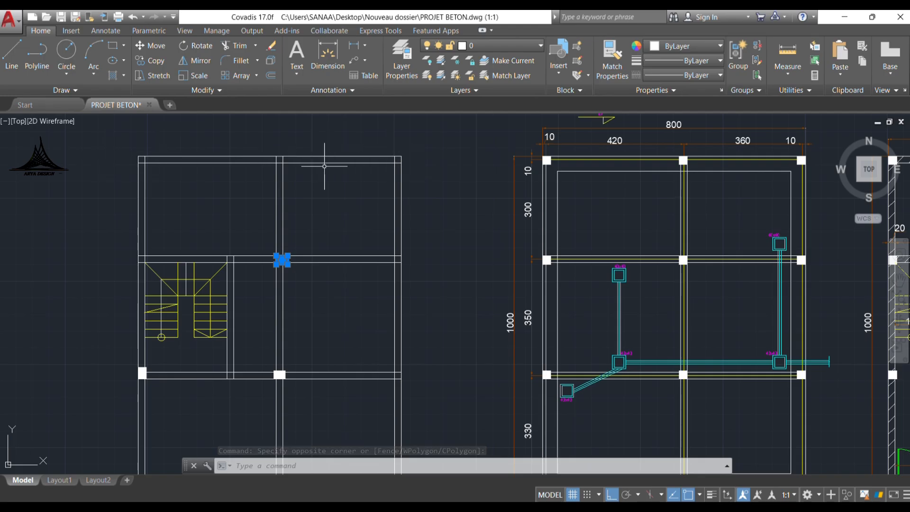
click(140, 61)
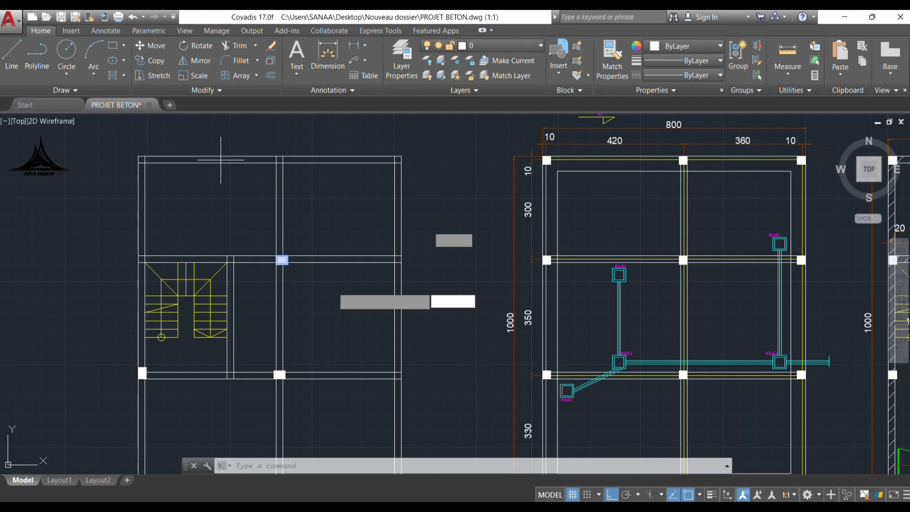
scroll(387, 139, up, 2)
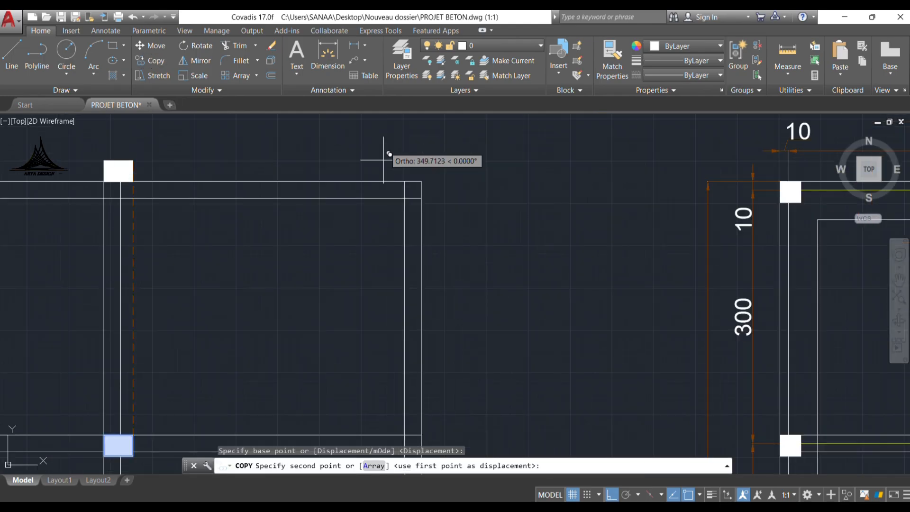
click(421, 183)
scroll(365, 213, down, 2)
scroll(623, 226, down, 2)
middle_drag(624, 226, 291, 229)
middle_drag(426, 234, 632, 228)
scroll(305, 204, up, 3)
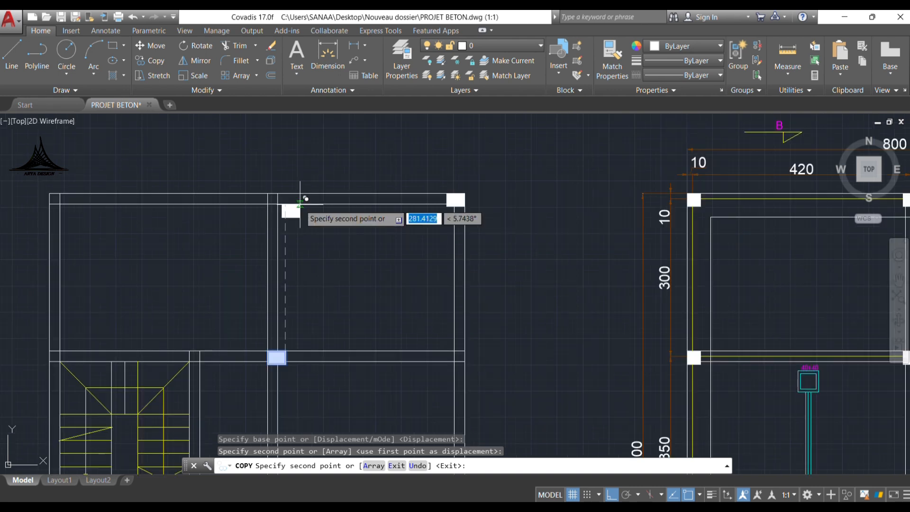
click(294, 199)
key(Escape)
Step: Copy the top beam's central column to the plan's upper-left outer corner by its upper-left corner
click(240, 167)
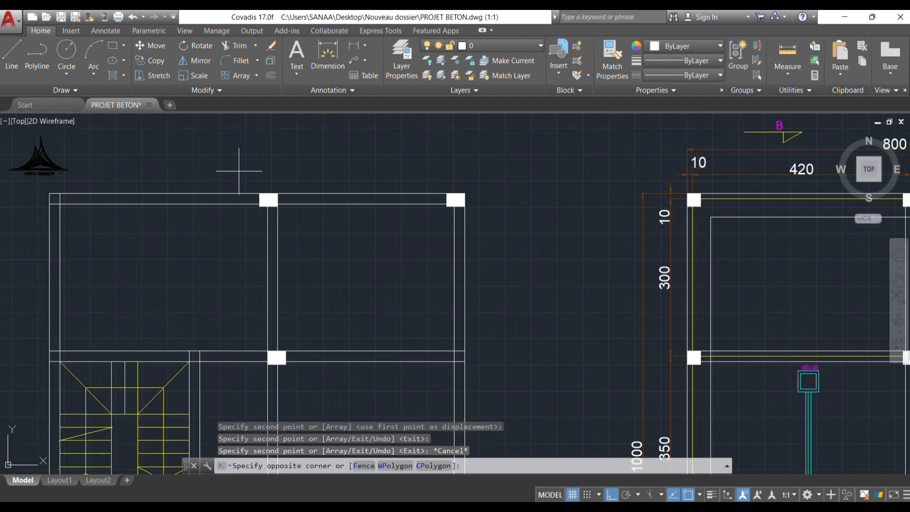
click(330, 241)
text(co)
key(Return)
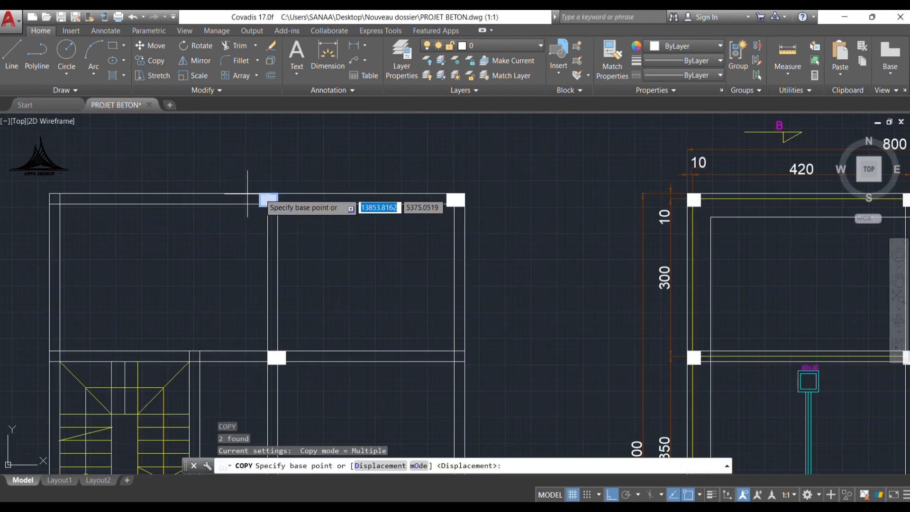
click(260, 194)
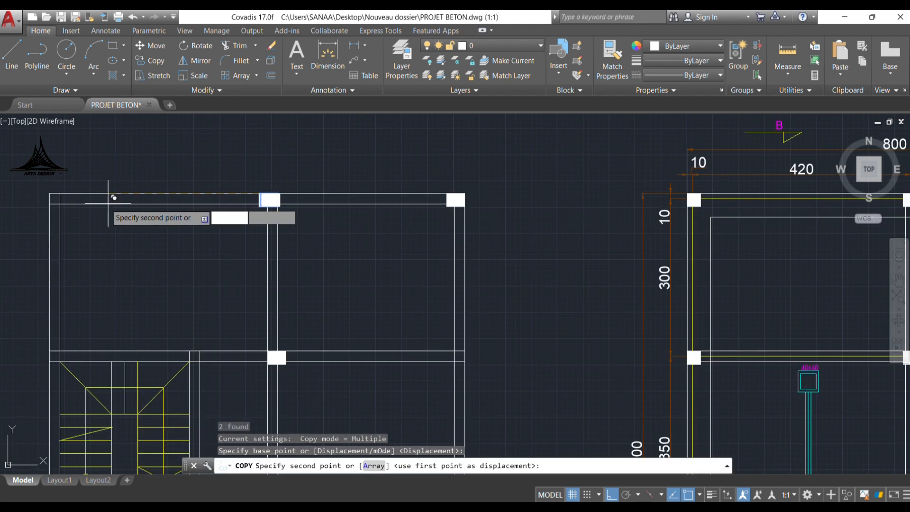
click(50, 194)
key(Escape)
Step: Copy the upright column at the lower intermediate beam's left end to the upper intermediate beam's left end, its lower-left corner on the beam's lower line
scroll(366, 213, down, 2)
mouse_move(365, 212)
middle_down()
mouse_move(378, 241)
mouse_move(376, 176)
middle_up()
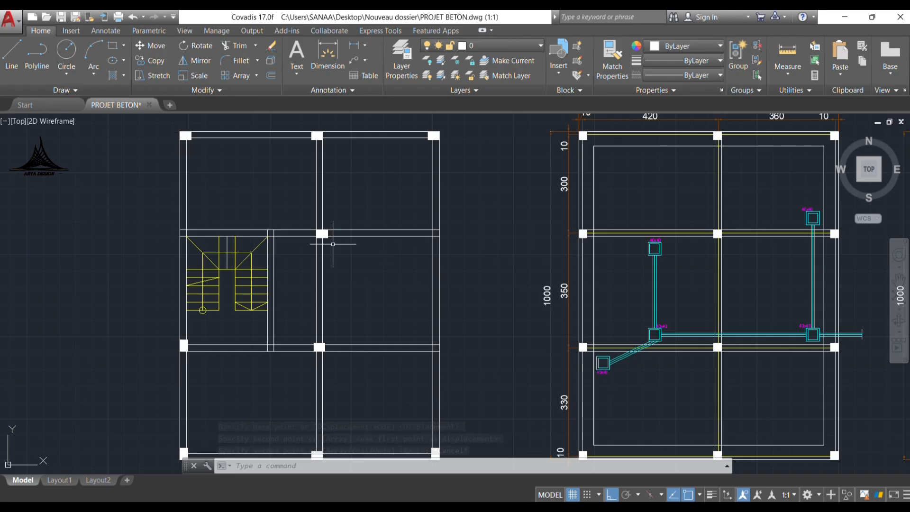
middle_drag(335, 239, 339, 198)
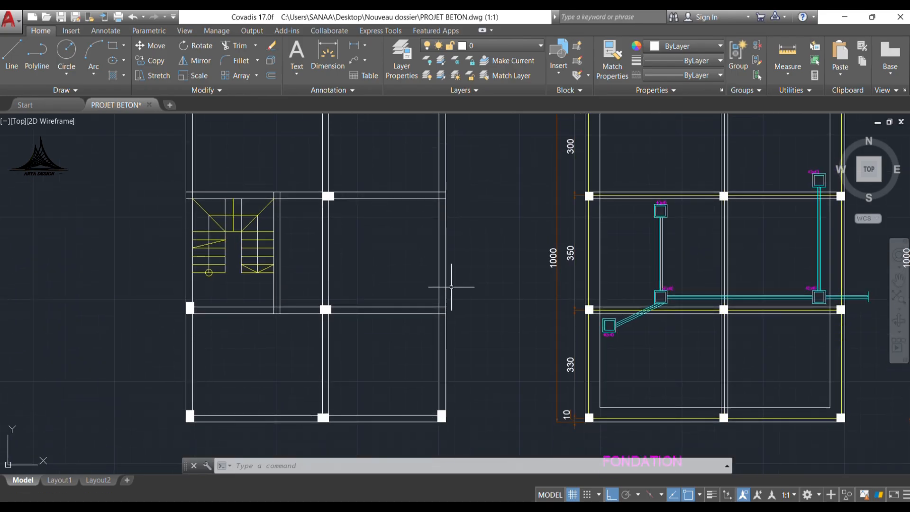
click(161, 288)
click(199, 318)
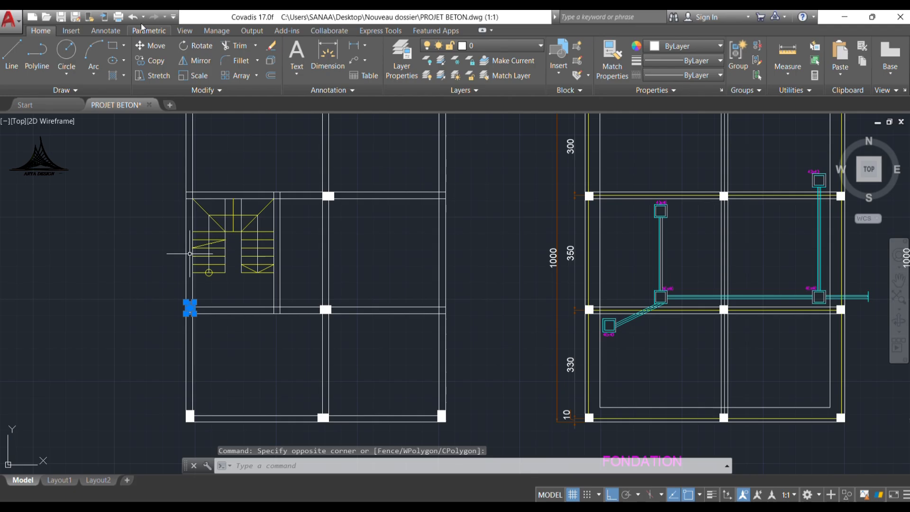
click(154, 63)
click(190, 308)
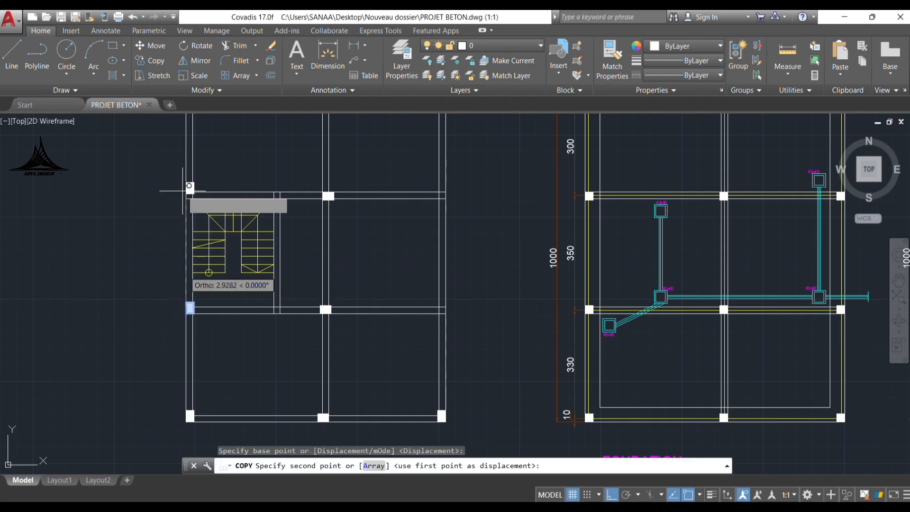
scroll(185, 193, up, 5)
click(183, 231)
key(Escape)
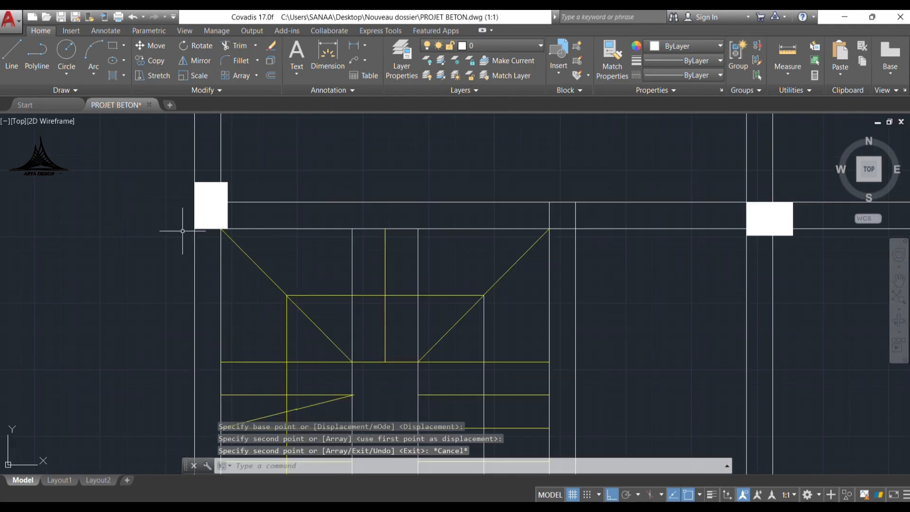
Step: Copy the upright column beside the stairs' upper corner to the right ends of both intermediate beams by its lower-right corner
click(169, 149)
click(263, 258)
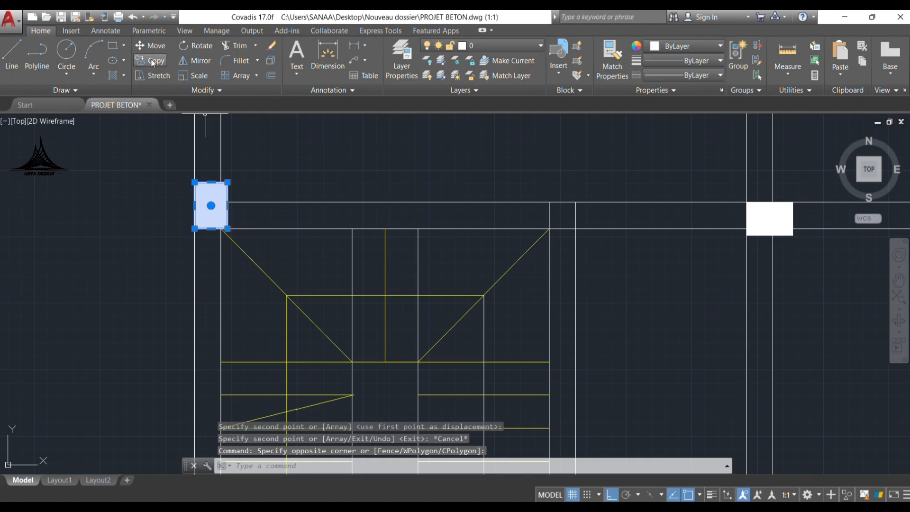
scroll(127, 271, down, 3)
middle_drag(732, 292, 703, 251)
scroll(109, 255, up, 2)
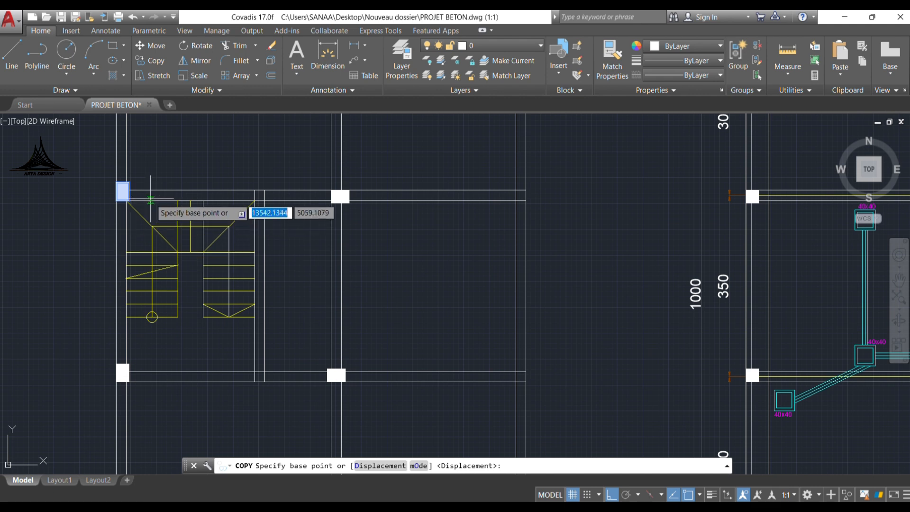
click(129, 200)
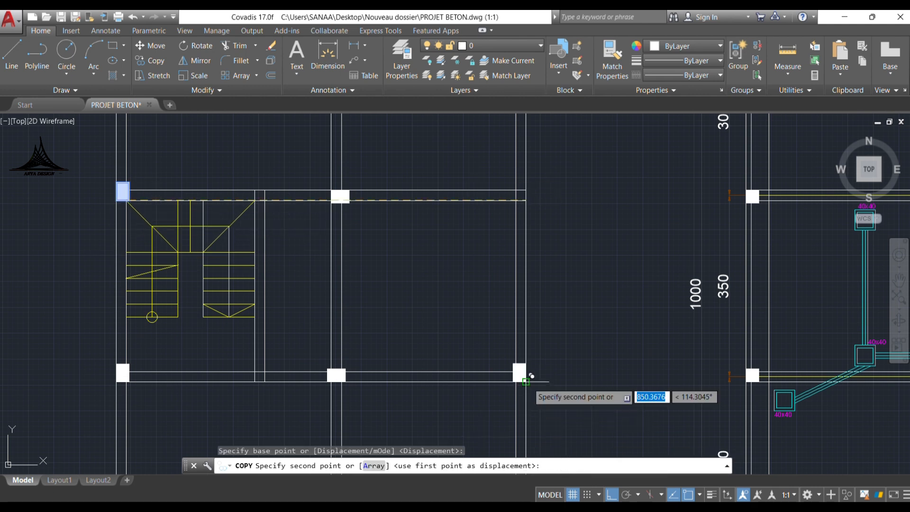
click(525, 381)
click(526, 200)
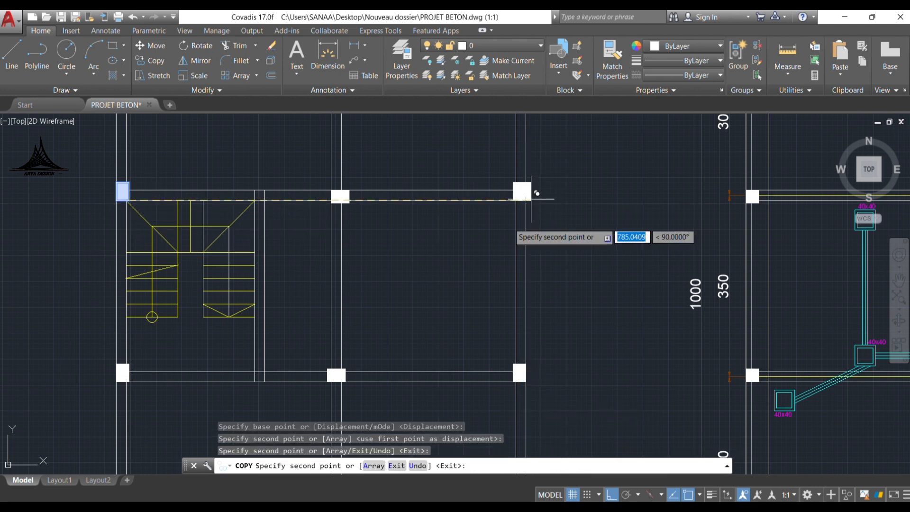
key(Return)
Step: Compare the structure plan's columns and stair-side beam with the walls in FONDATION, RDC and the upper-floor plan
scroll(427, 202, down, 4)
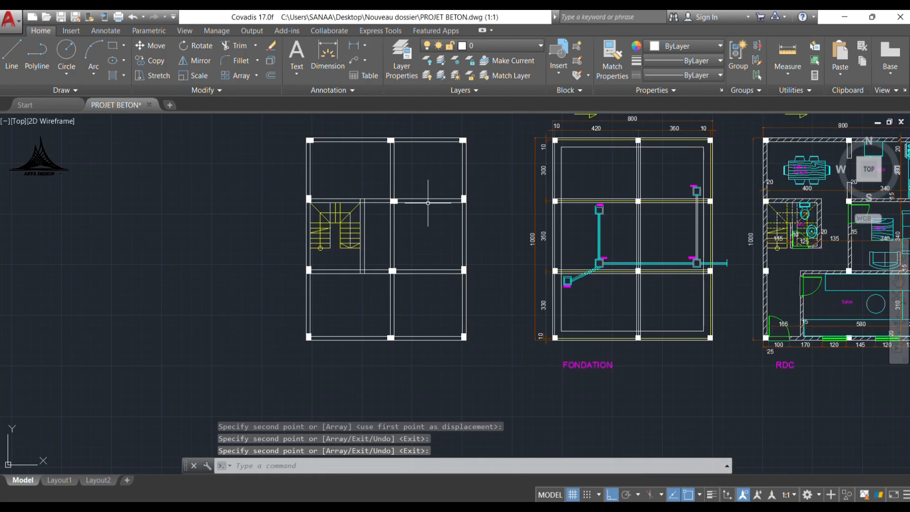
middle_drag(532, 288, 279, 291)
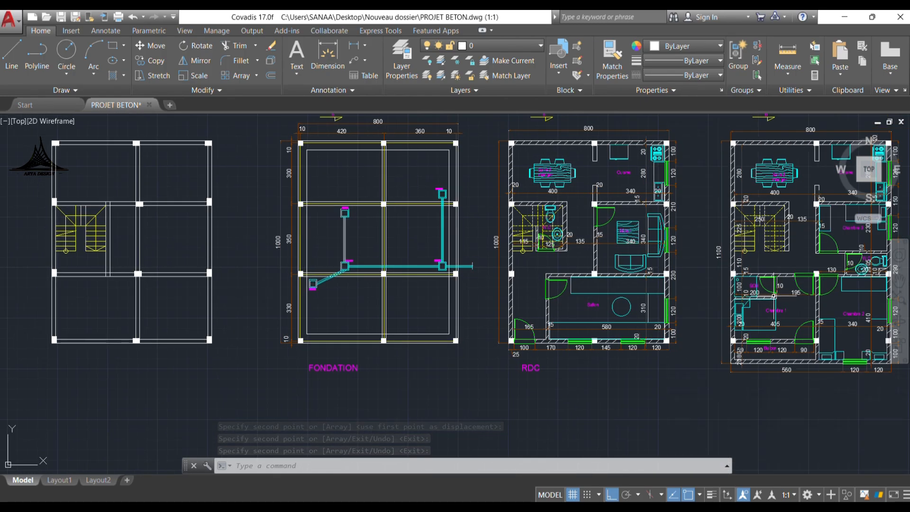
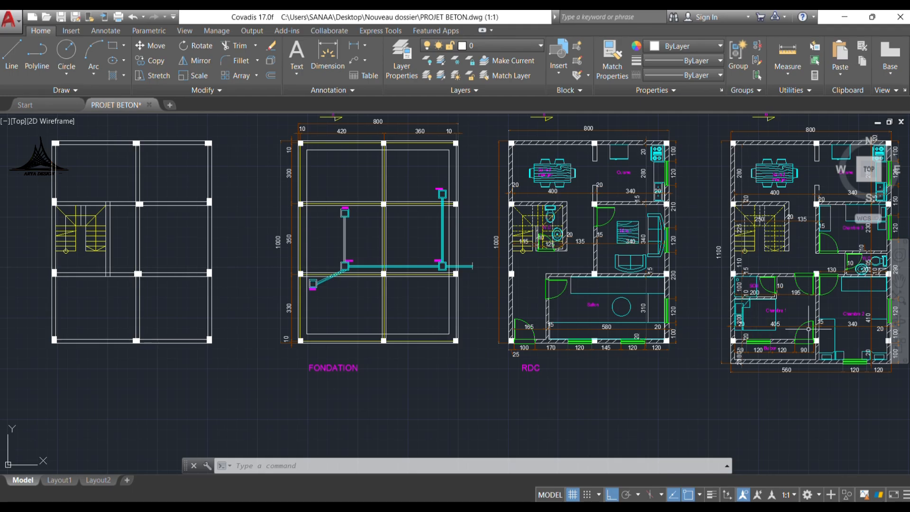
middle_drag(145, 284, 180, 277)
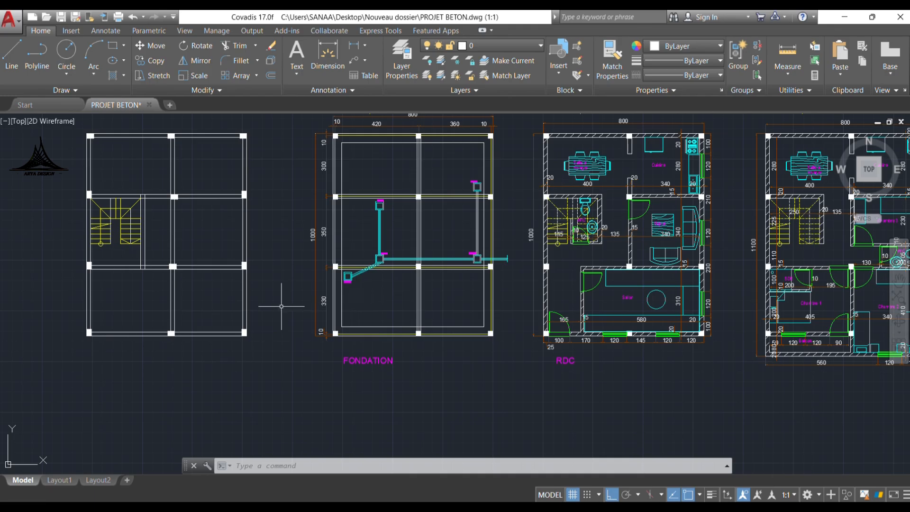
middle_drag(282, 306, 432, 324)
scroll(252, 224, up, 4)
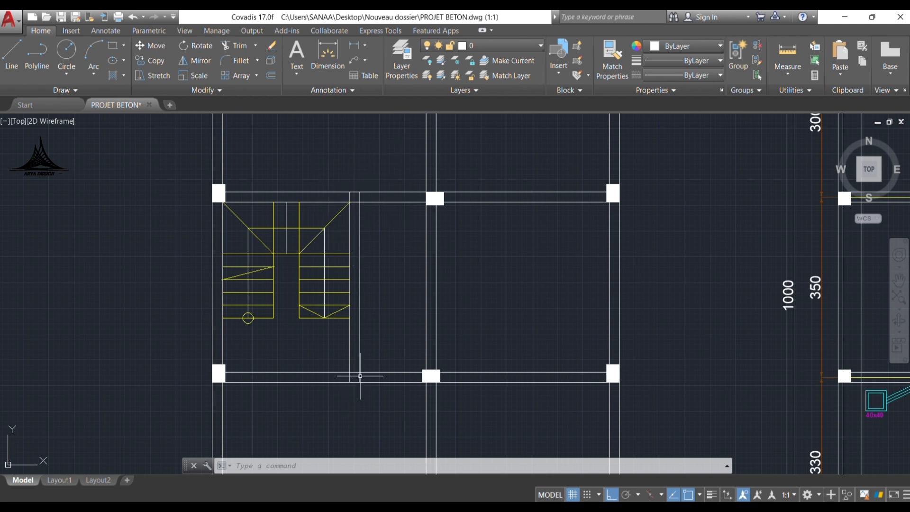
scroll(348, 371, down, 2)
middle_drag(676, 371, 190, 314)
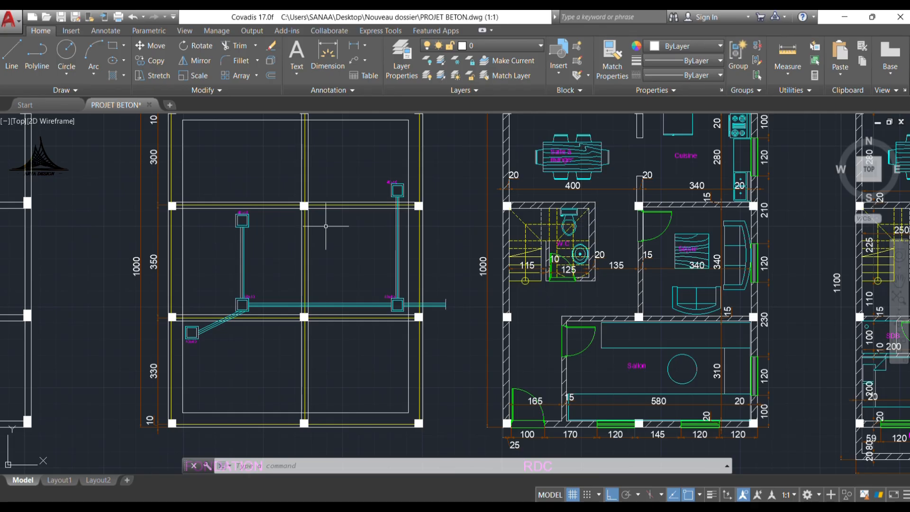
middle_drag(232, 260, 650, 260)
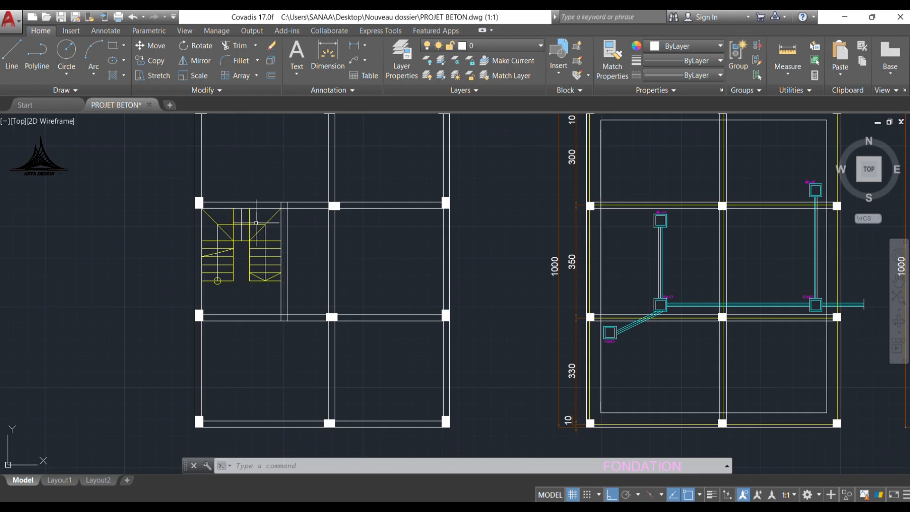
Step: Draw a rectangle over the intersection of the stair-side beam and the upper intermediate beam, and hatch it with ANSI31
scroll(276, 190, up, 5)
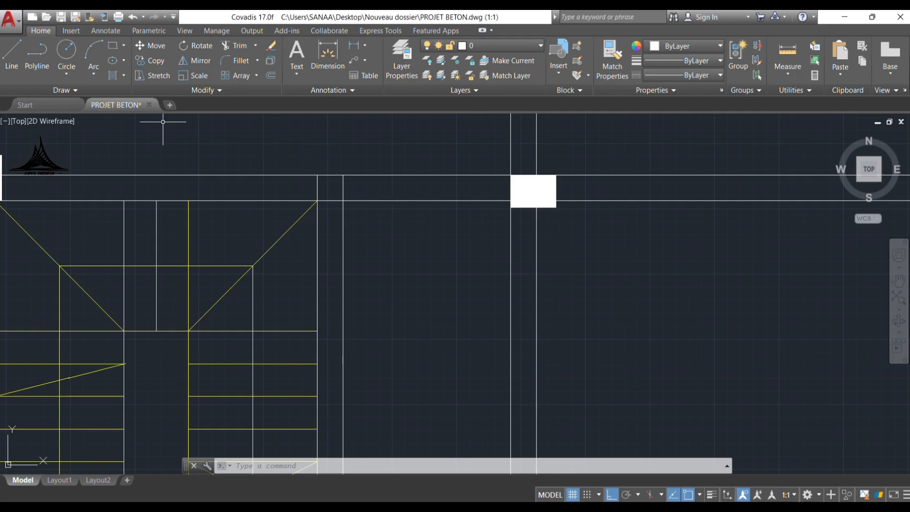
click(116, 45)
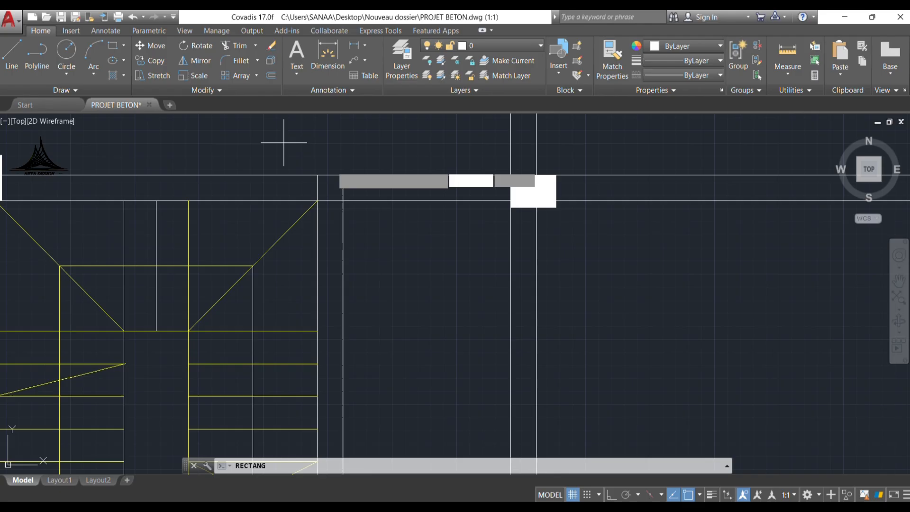
click(316, 176)
click(343, 209)
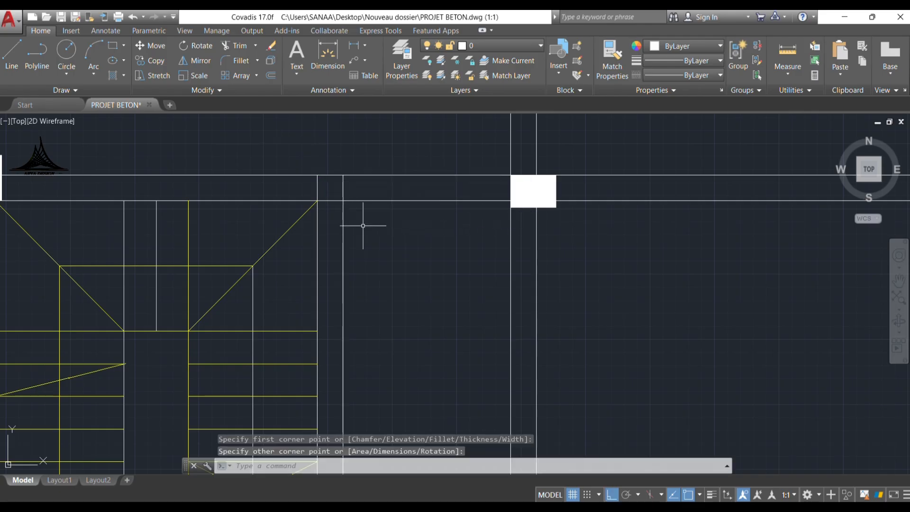
click(112, 75)
click(240, 60)
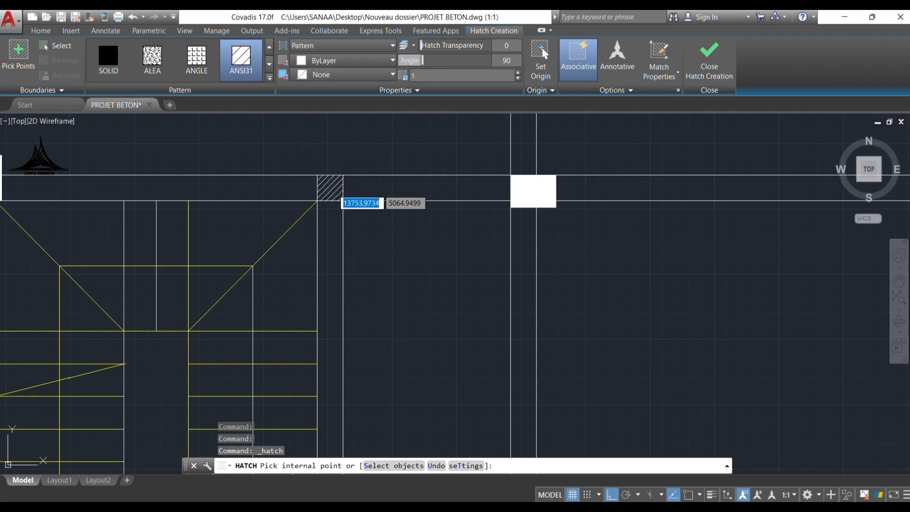
click(323, 191)
key(Return)
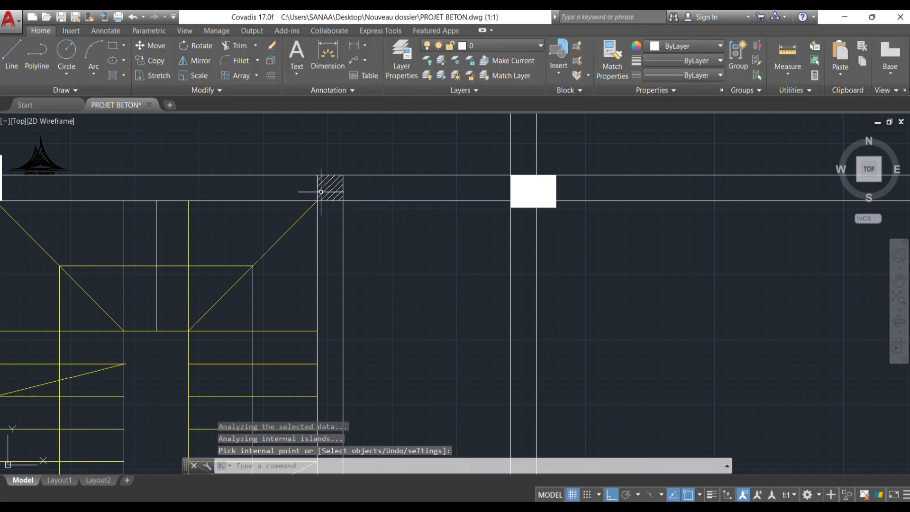
Step: Set the colour of the hatched square at the stair-side beam's upper end to 247,171,174
click(285, 134)
click(418, 203)
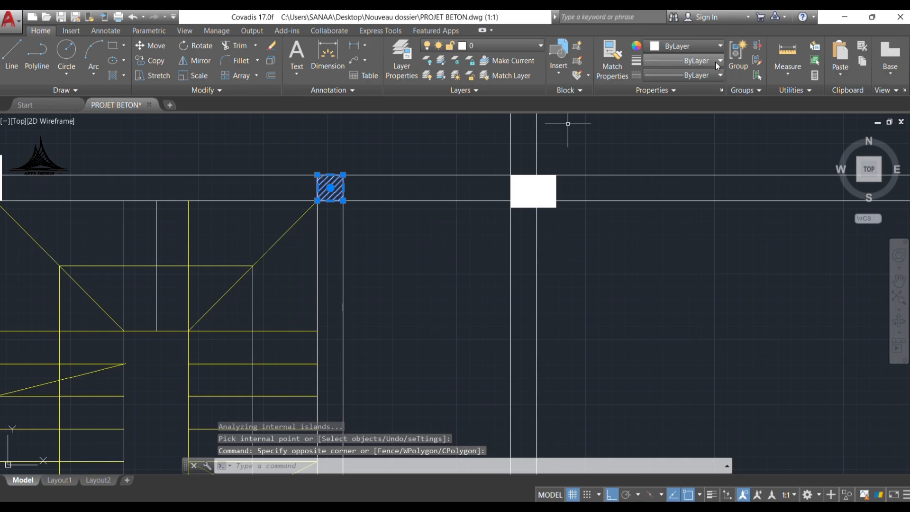
click(686, 46)
click(686, 144)
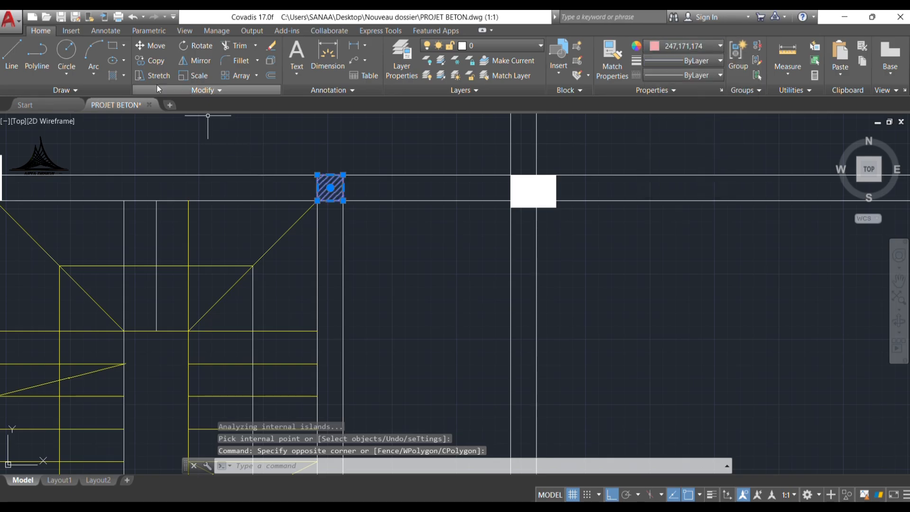
Step: Copy the hatched square straight down to the intersection of the stair-side beam and the lower intermediate beam
click(154, 62)
click(363, 201)
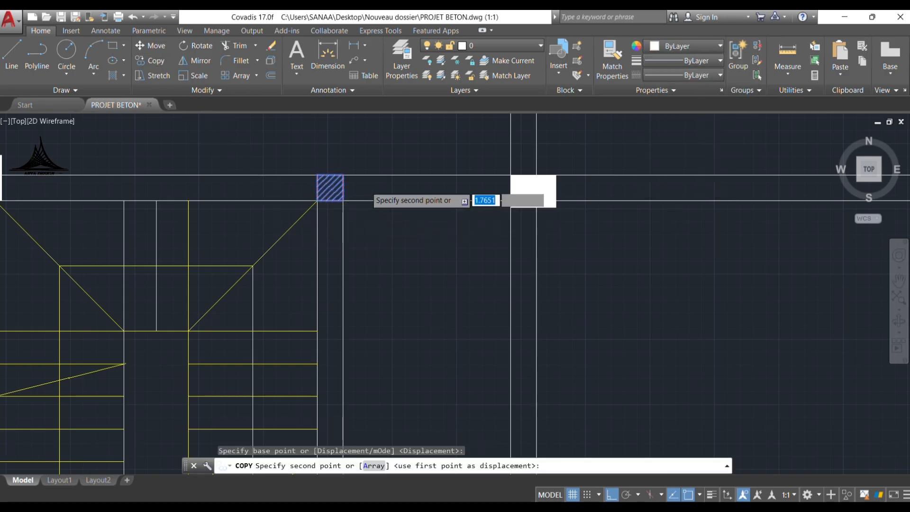
scroll(368, 189, down, 5)
scroll(374, 313, up, 5)
click(362, 265)
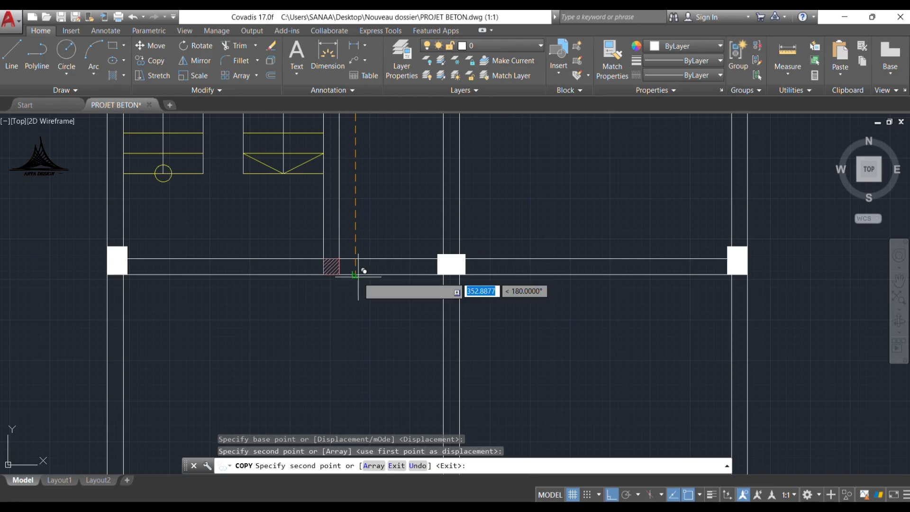
key(Escape)
scroll(331, 307, down, 5)
scroll(469, 288, up, 2)
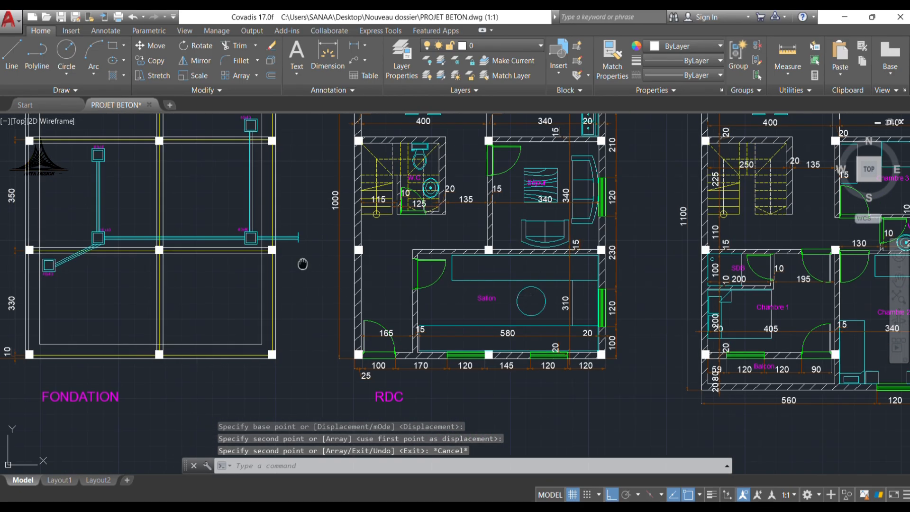
middle_drag(303, 263, 697, 277)
middle_drag(102, 269, 240, 300)
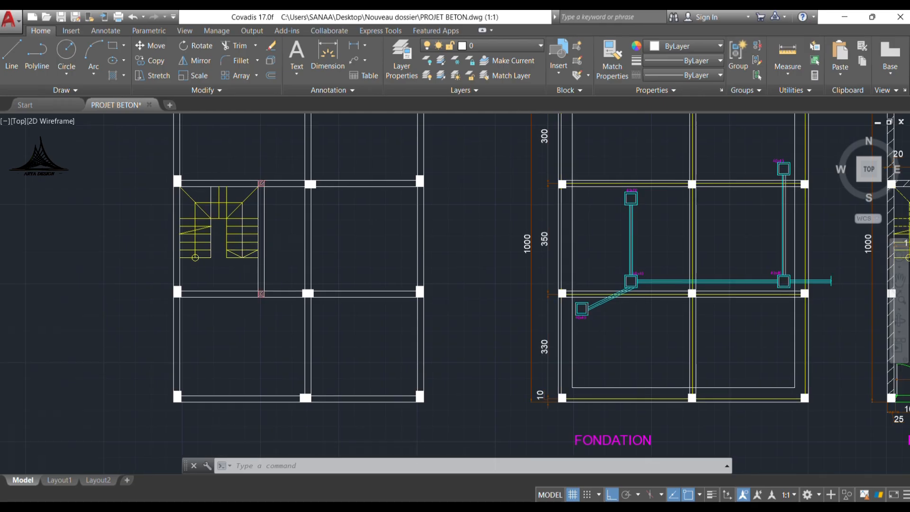
Step: Add the multiline text label R1 just below and to the right of the upper hatched square on the stair-side beam
scroll(223, 186, up, 4)
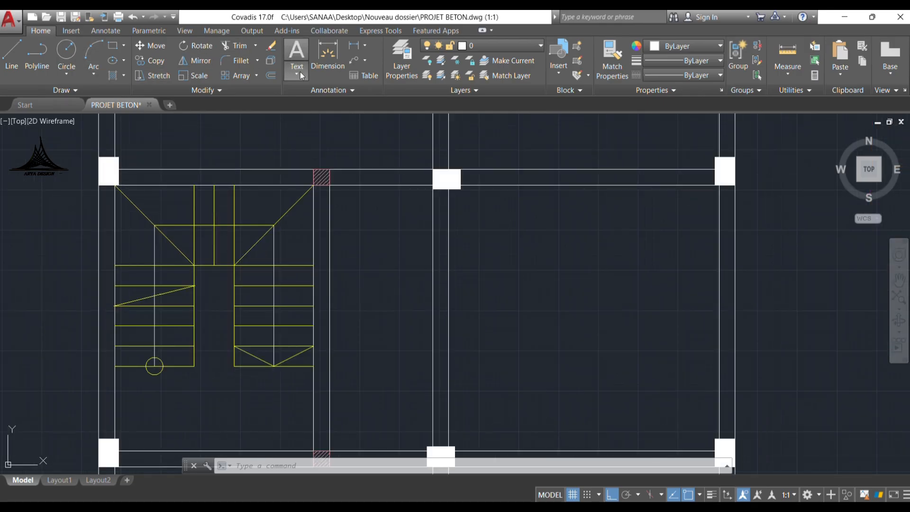
scroll(346, 197, up, 3)
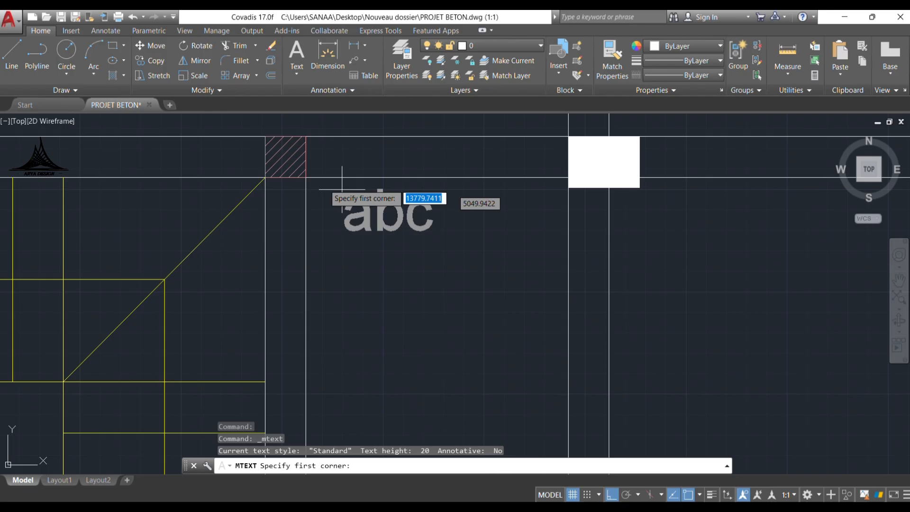
click(317, 186)
click(358, 230)
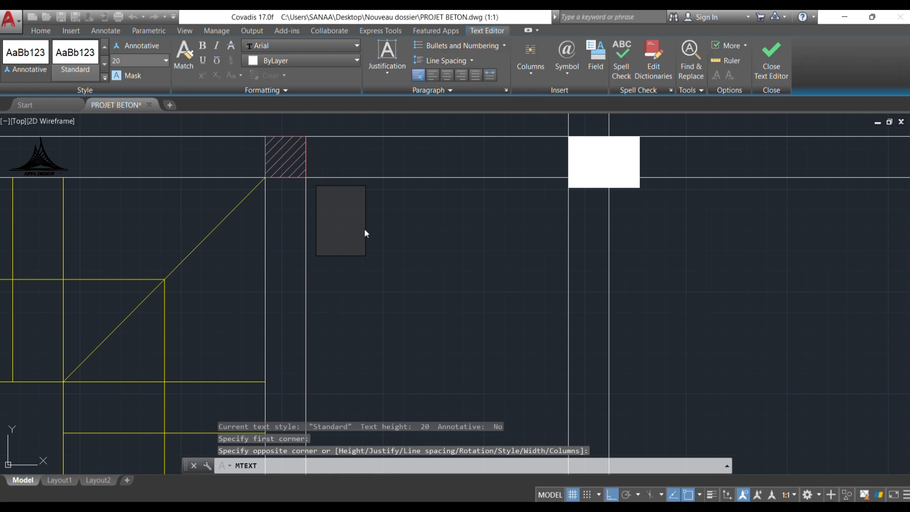
text(R1)
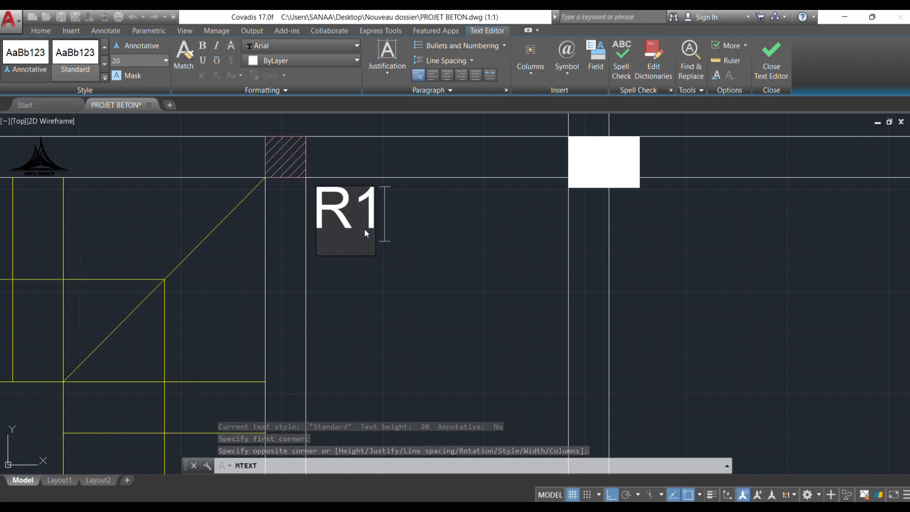
click(358, 263)
Step: Set the colour of the R1 label to 247,171,174
click(331, 204)
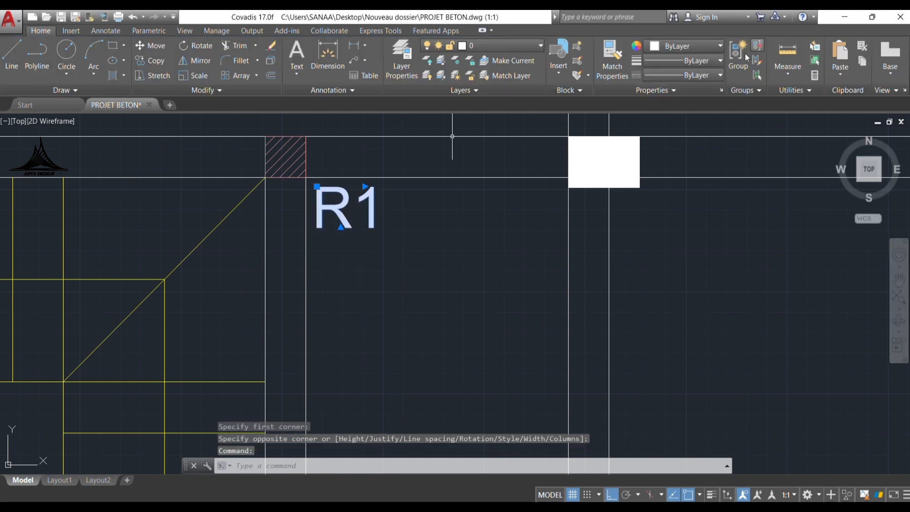
click(687, 46)
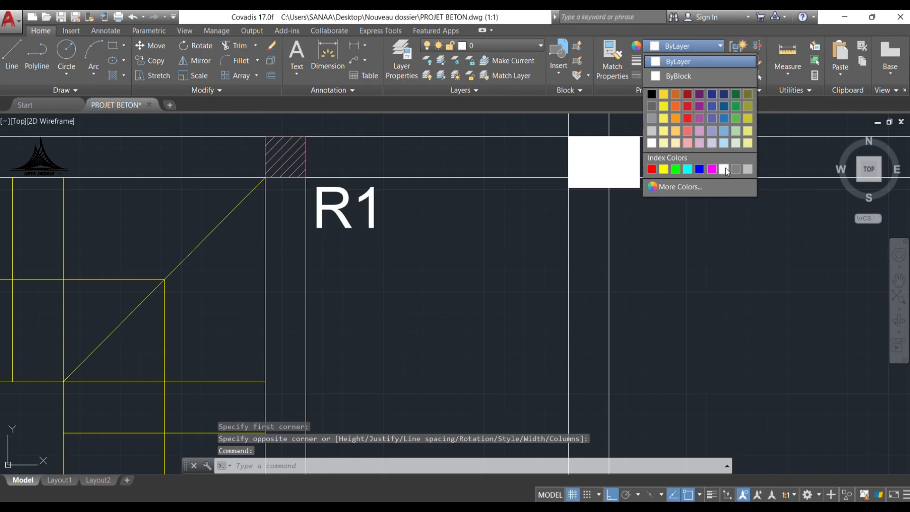
click(687, 142)
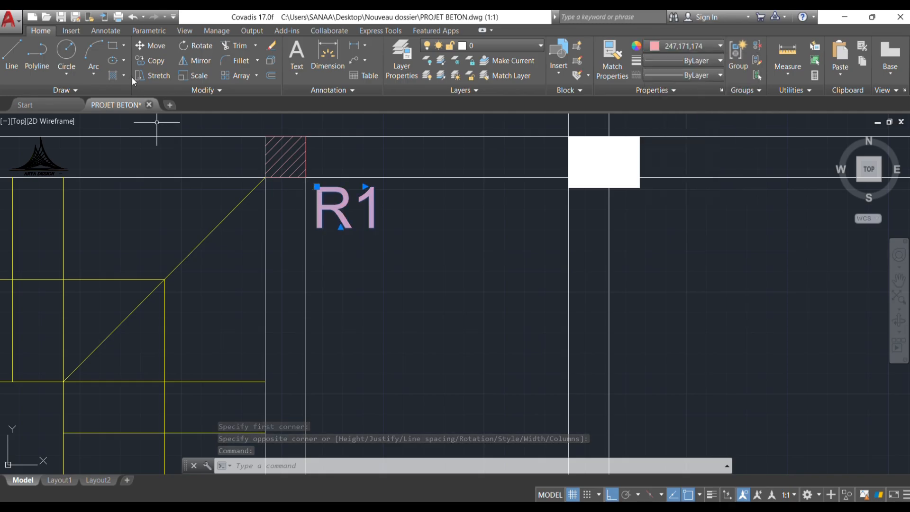
Step: Copy the R1 label straight down beside the lower hatched square on the stair-side beam
click(156, 61)
click(343, 213)
scroll(342, 213, down, 3)
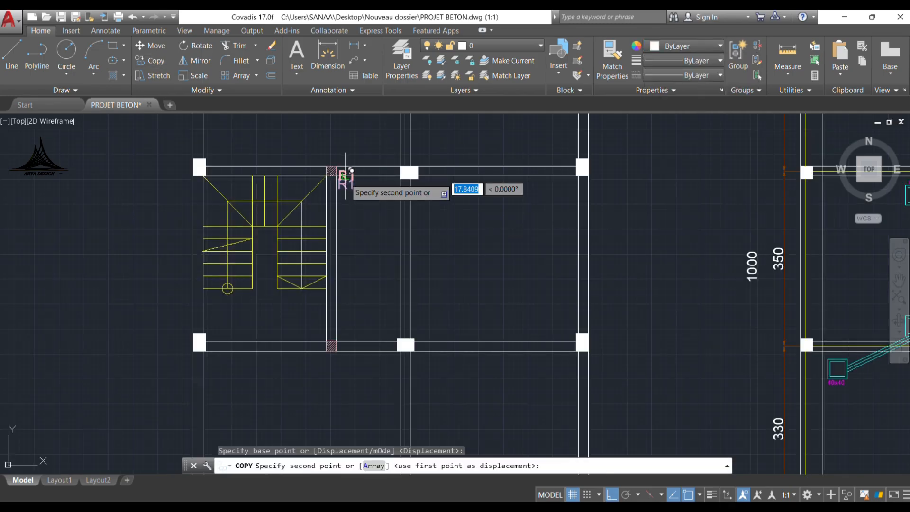
scroll(336, 349, up, 2)
click(334, 339)
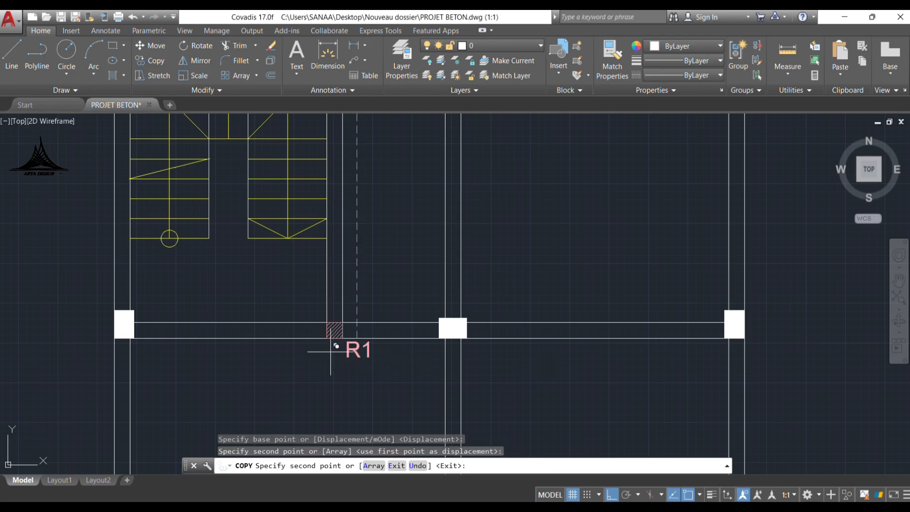
key(Escape)
Step: Copy the whole structure plan, with its staircase and R1 labels, horizontally into the empty space to its left
scroll(412, 270, down, 5)
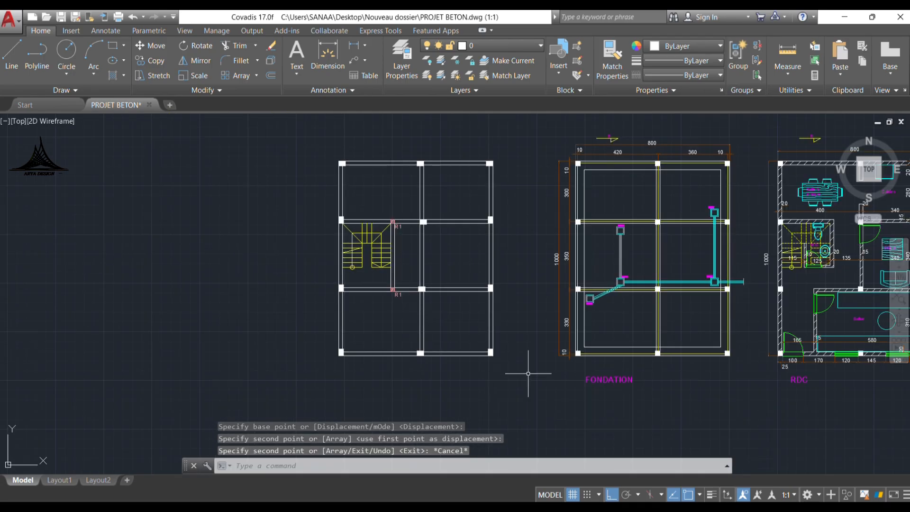
click(511, 368)
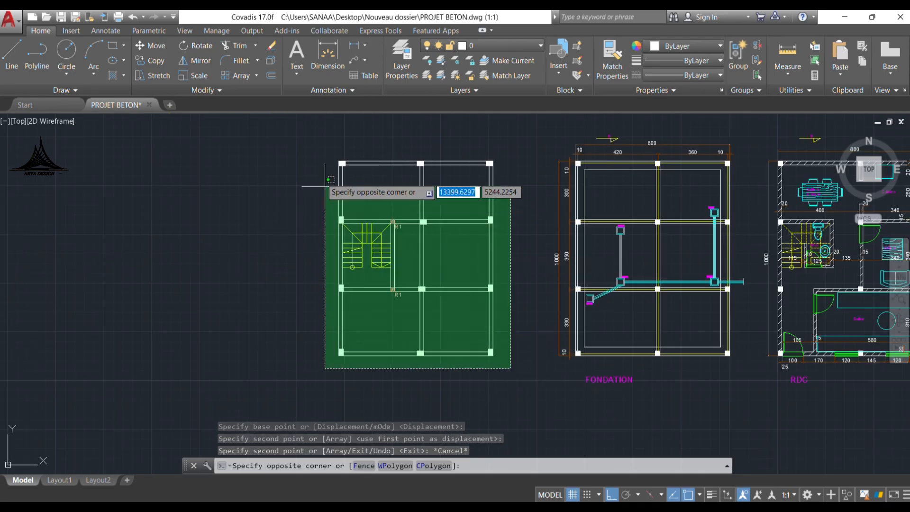
click(311, 145)
click(148, 60)
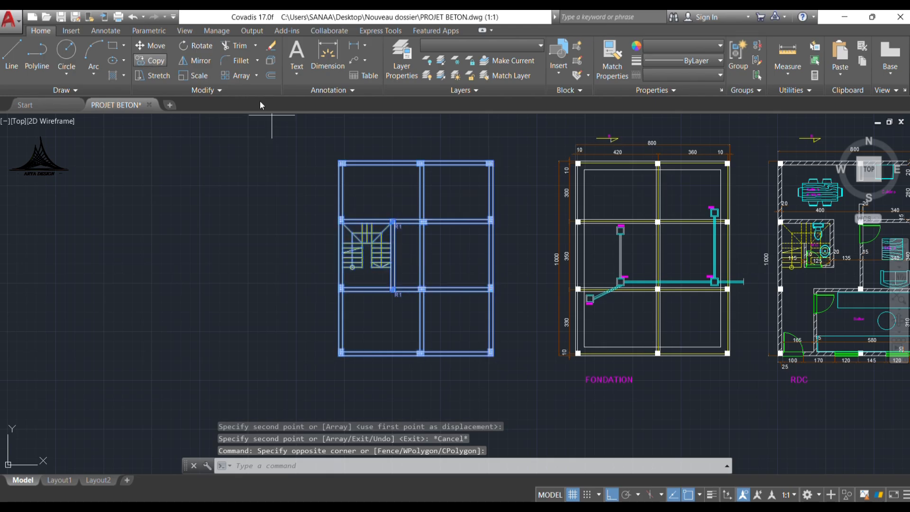
click(424, 166)
click(184, 166)
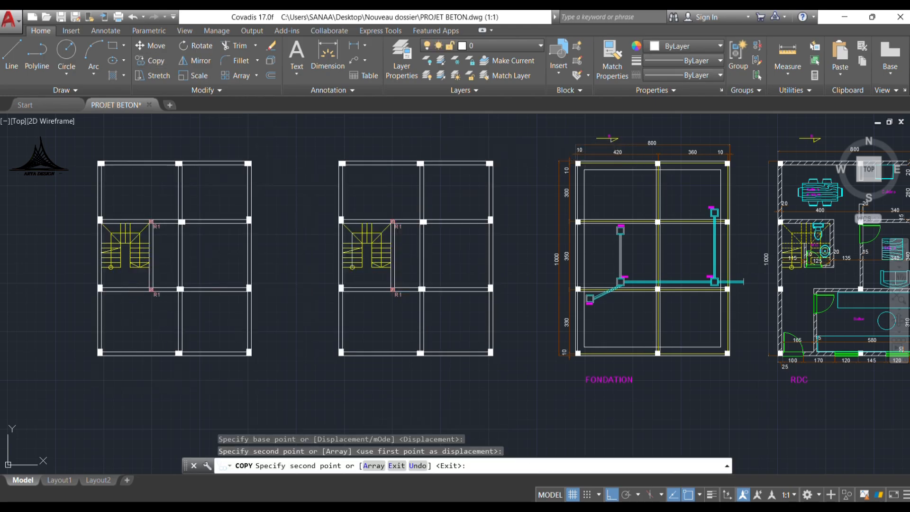
key(Escape)
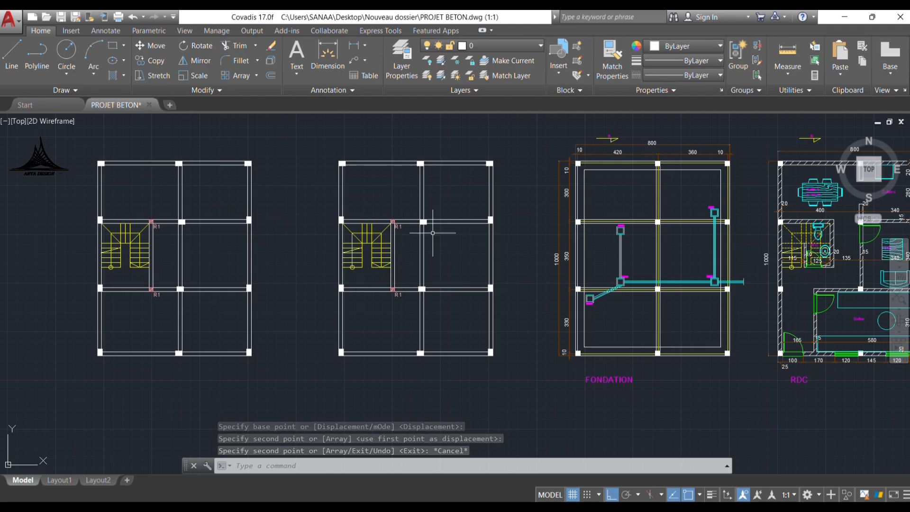
Step: Erase the right flight, the winder lines and the treads above the break line from the staircase in the copied plan
mouse_move(434, 290)
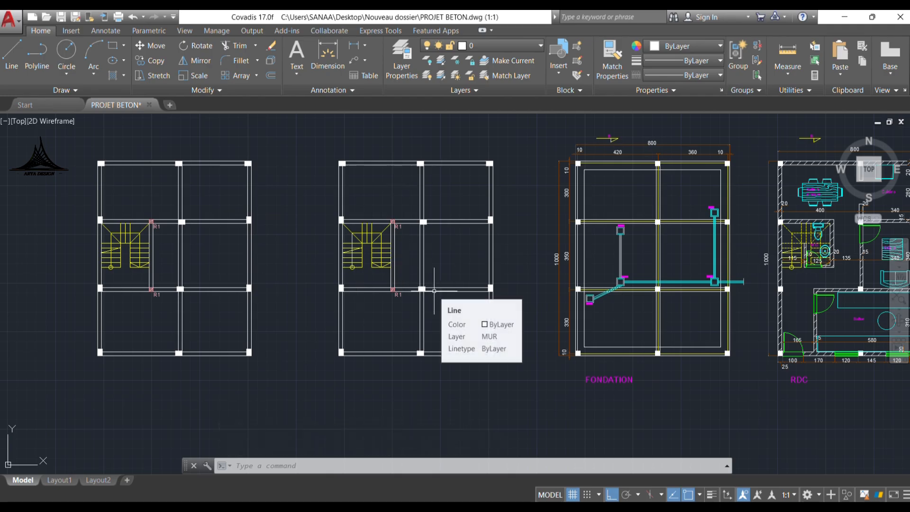
mouse_move(187, 301)
middle_down()
mouse_move(292, 313)
mouse_move(303, 272)
middle_up()
scroll(267, 230, up, 5)
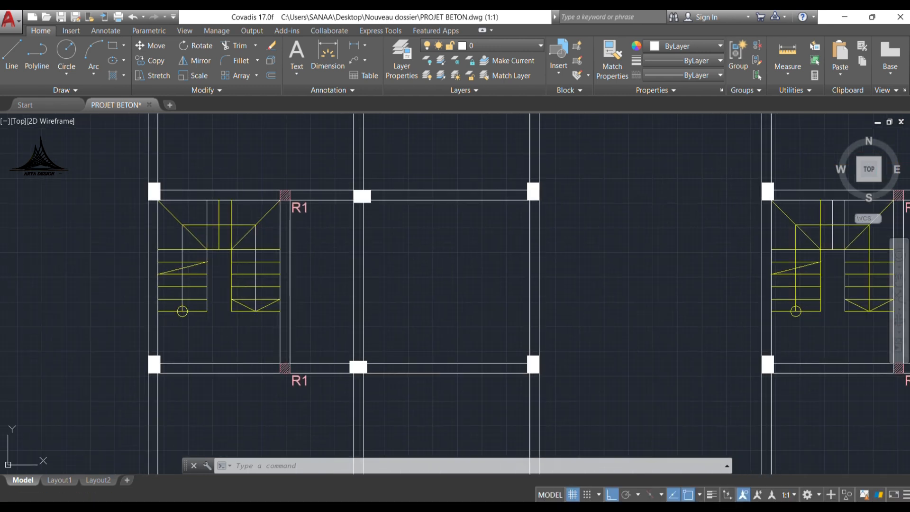
click(274, 325)
click(196, 197)
scroll(188, 227, up, 5)
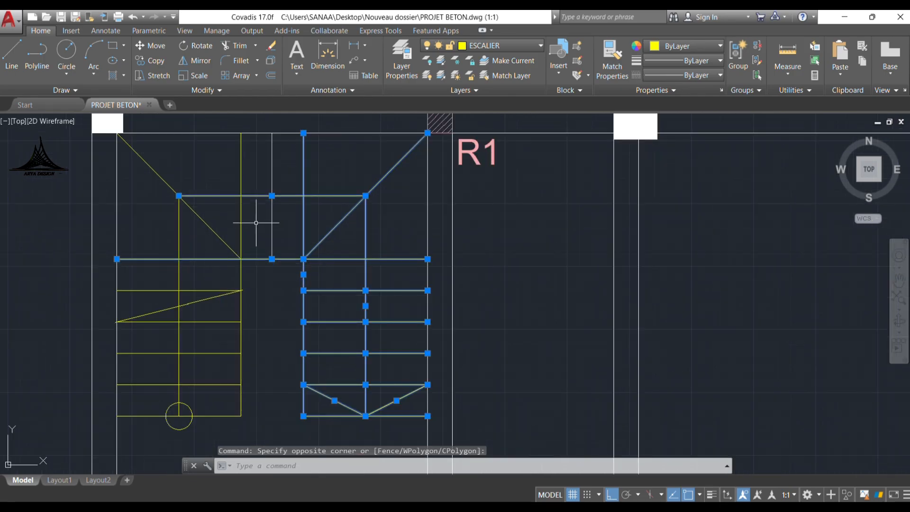
click(300, 217)
click(259, 207)
click(231, 218)
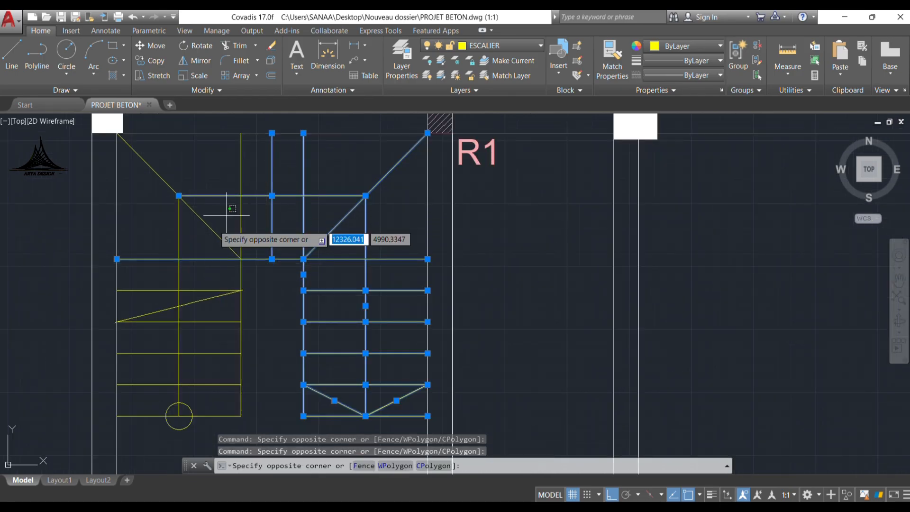
click(204, 239)
click(146, 281)
click(142, 305)
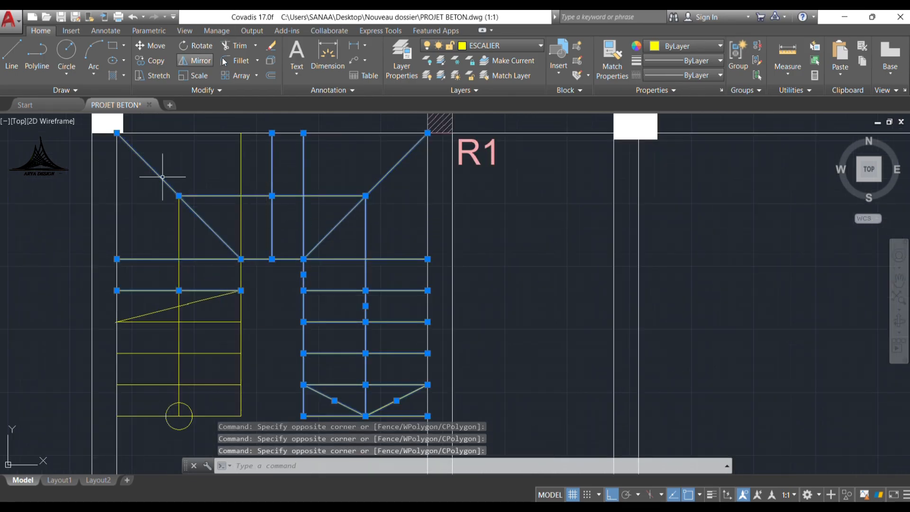
click(269, 47)
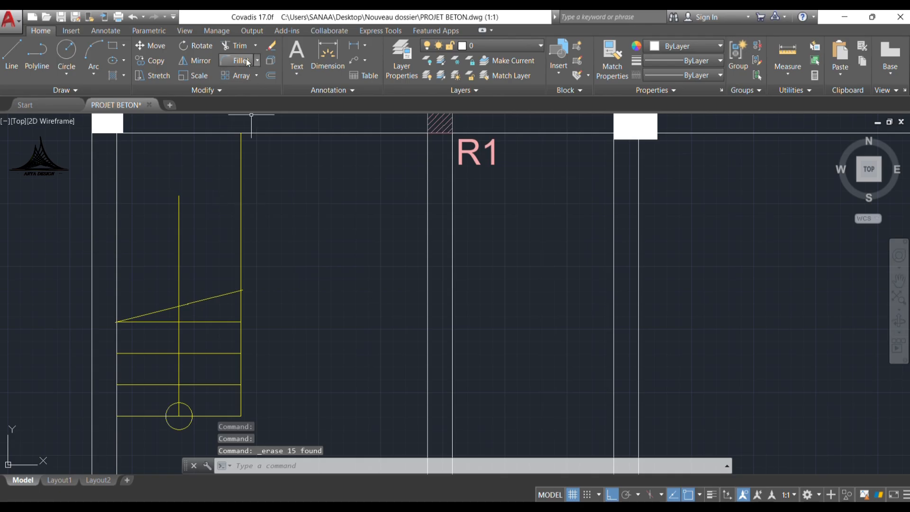
Step: Try to trim the two vertical stair lines above the slanted break line in the copied plan
click(232, 48)
key(Return)
click(311, 254)
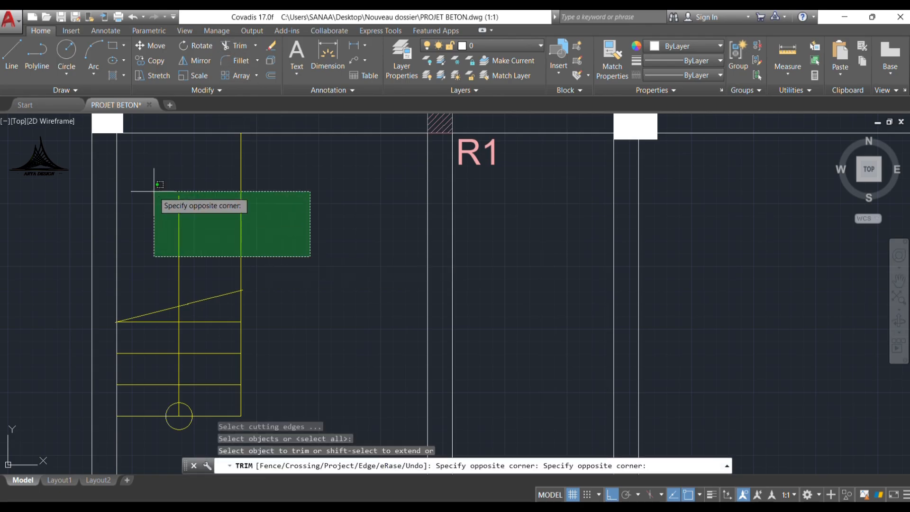
click(155, 192)
click(311, 179)
click(151, 244)
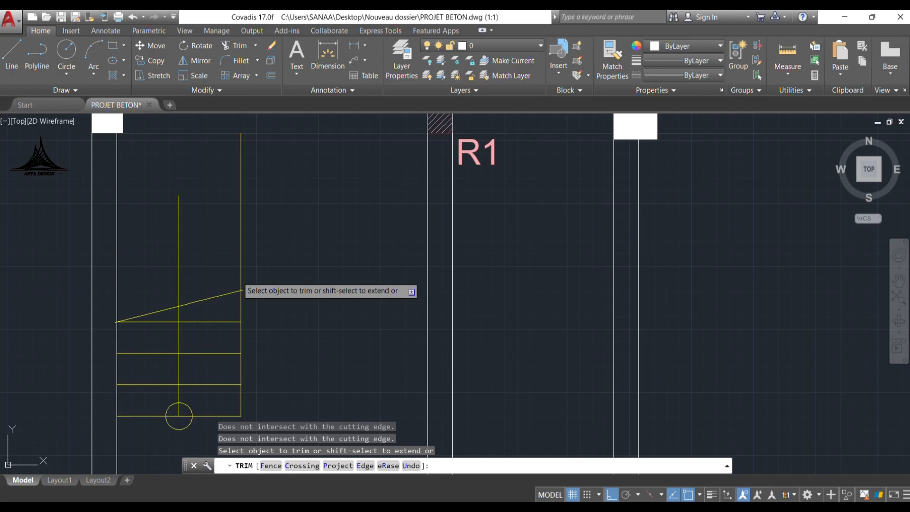
key(Escape)
Step: Erase the two vertical line segments above the slanted break line of the copied plan's staircase
click(264, 248)
click(162, 193)
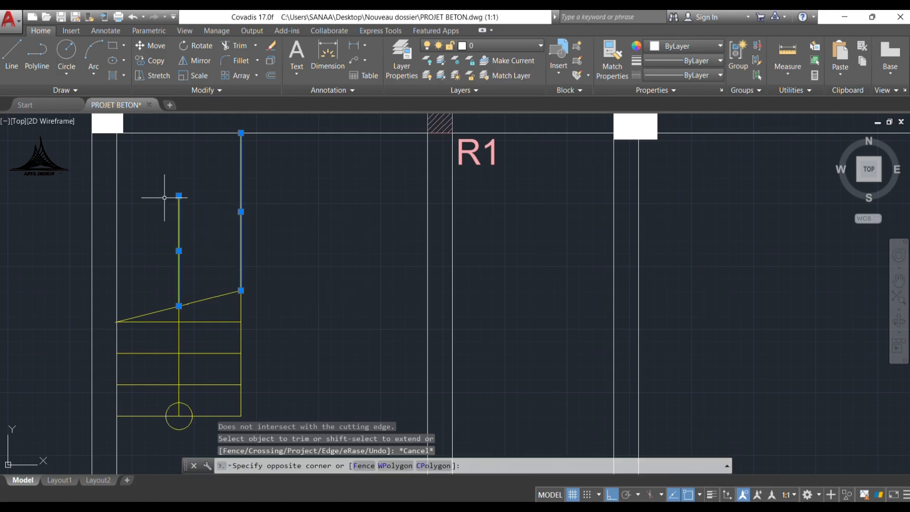
click(270, 46)
Step: Trim the inner line of the left exterior beam between the two intermediate beams beside the copied plan's stairs
scroll(342, 260, down, 6)
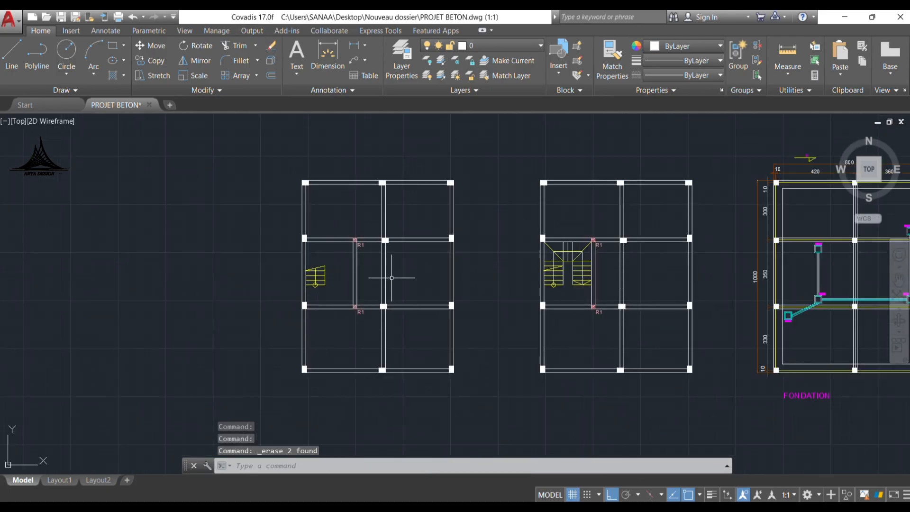
scroll(391, 278, up, 2)
middle_drag(372, 278, 318, 248)
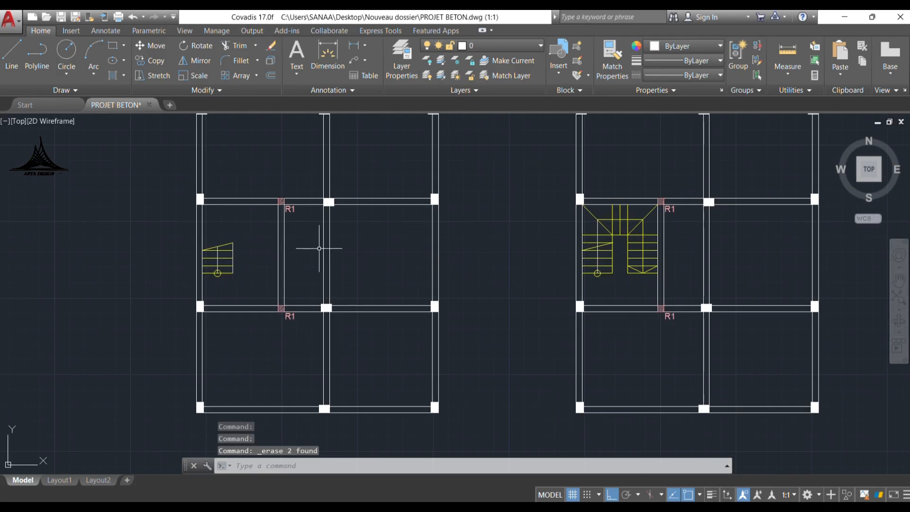
click(234, 45)
key(Return)
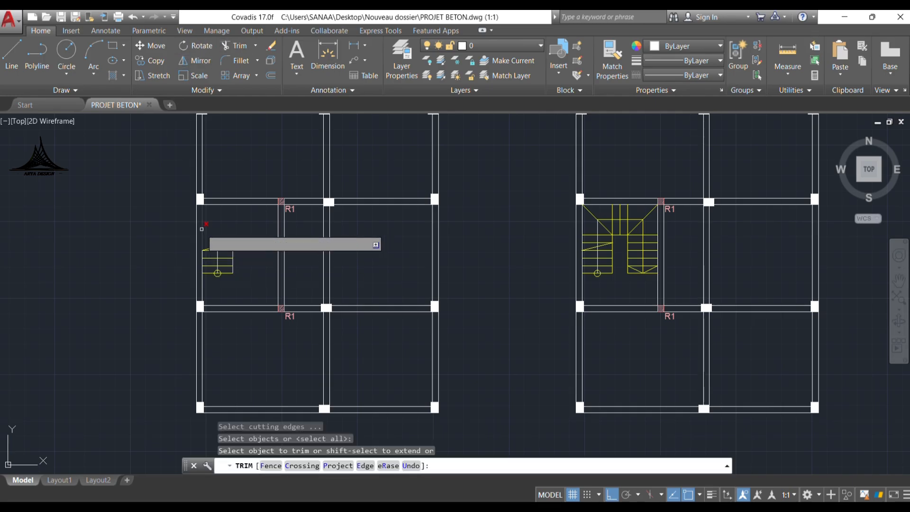
click(202, 265)
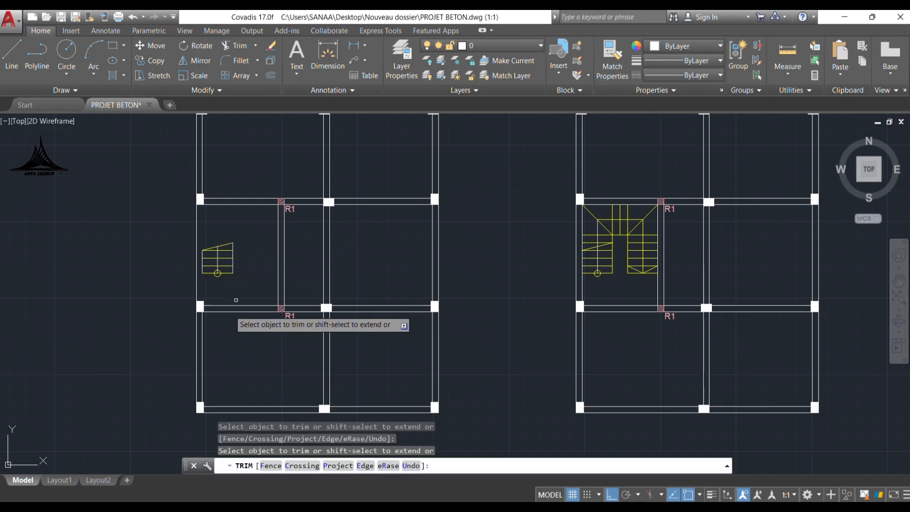
key(Escape)
Step: Erase the remaining inner lines of the exterior beams on all four sides of the copied plan
click(202, 334)
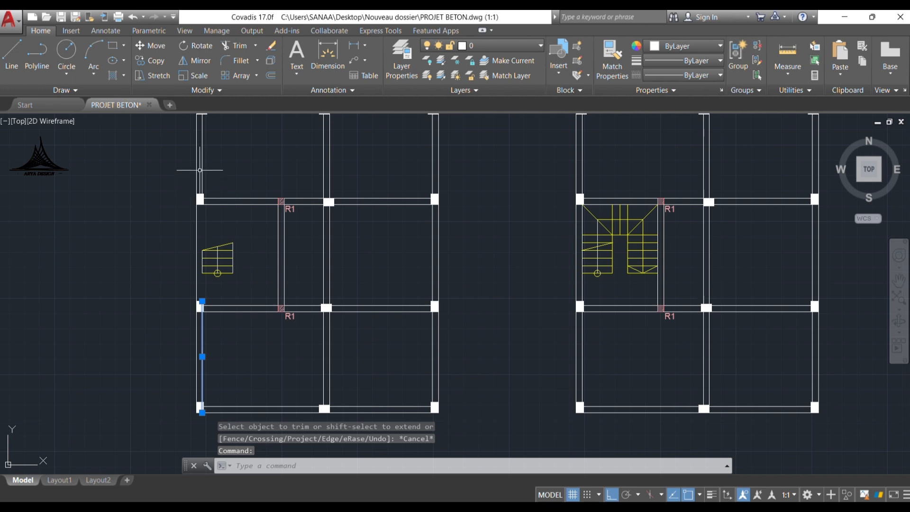
click(199, 169)
scroll(197, 137, up, 4)
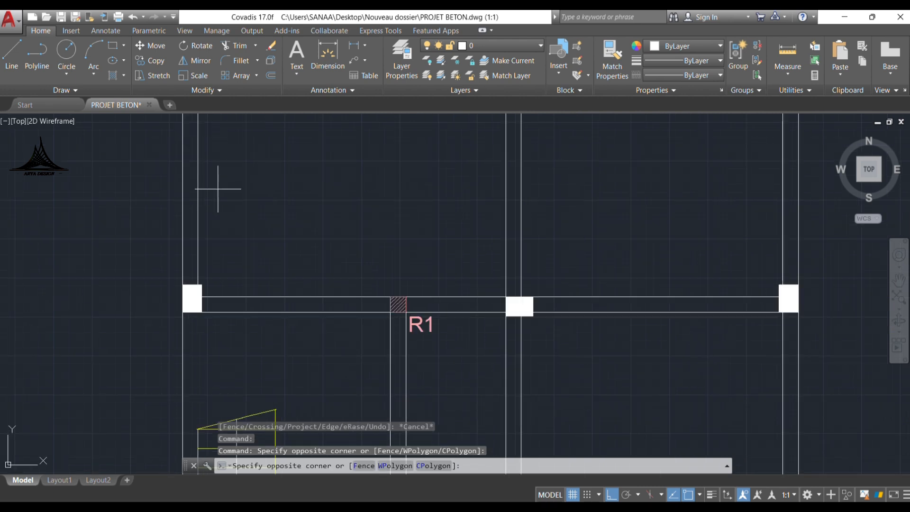
click(192, 161)
scroll(249, 251, down, 3)
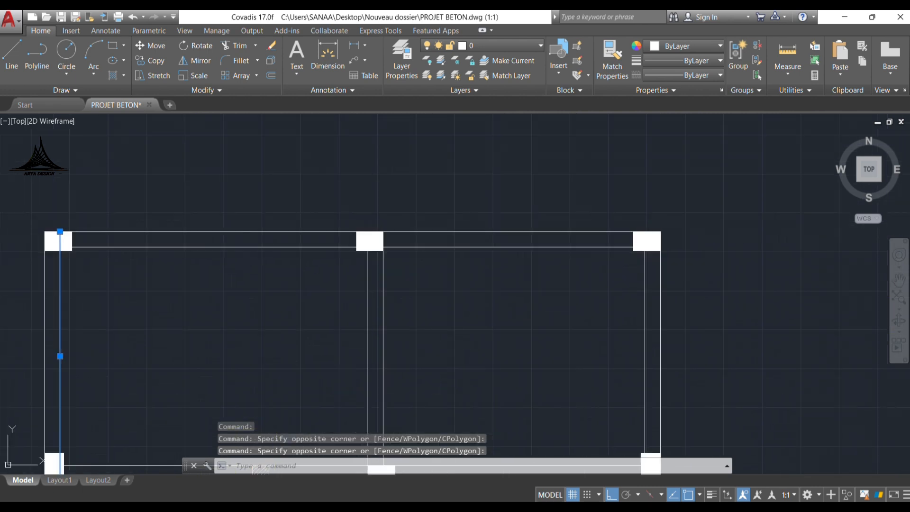
click(332, 223)
click(328, 280)
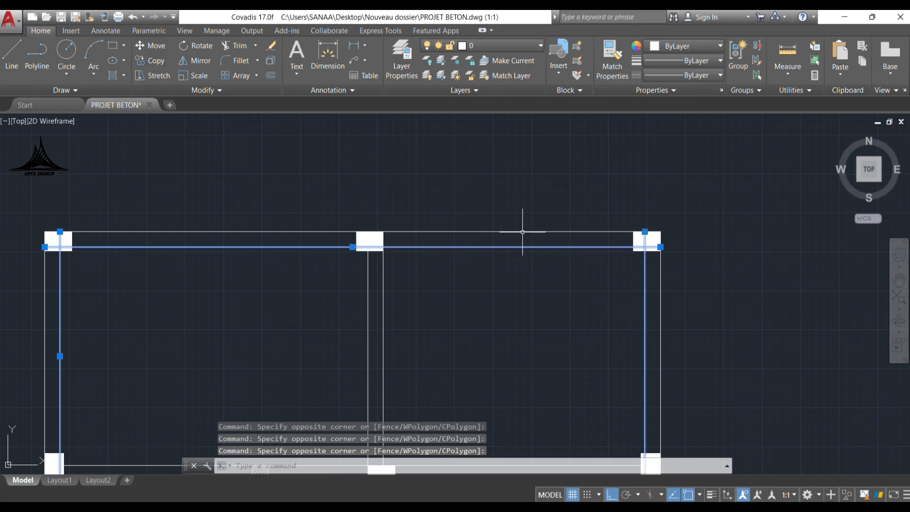
scroll(524, 235, down, 3)
mouse_move(524, 236)
middle_down()
mouse_move(491, 199)
mouse_move(488, 157)
middle_up()
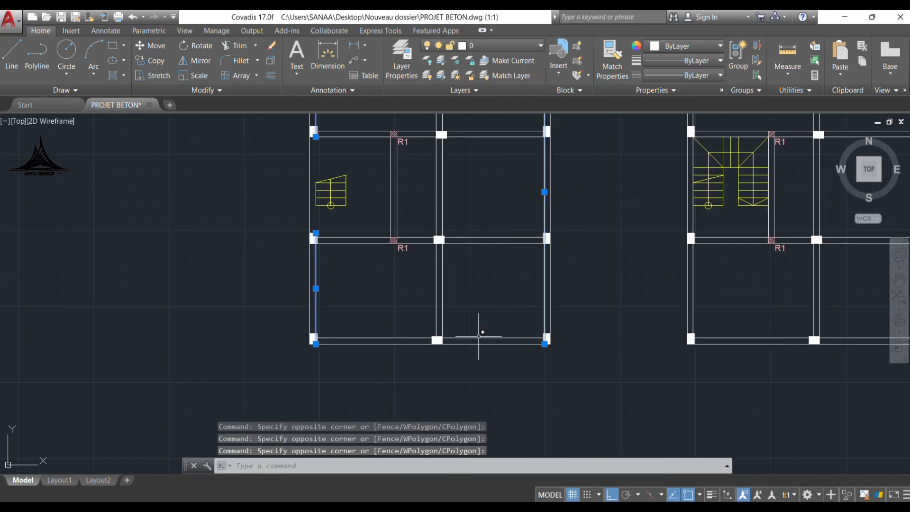
click(475, 338)
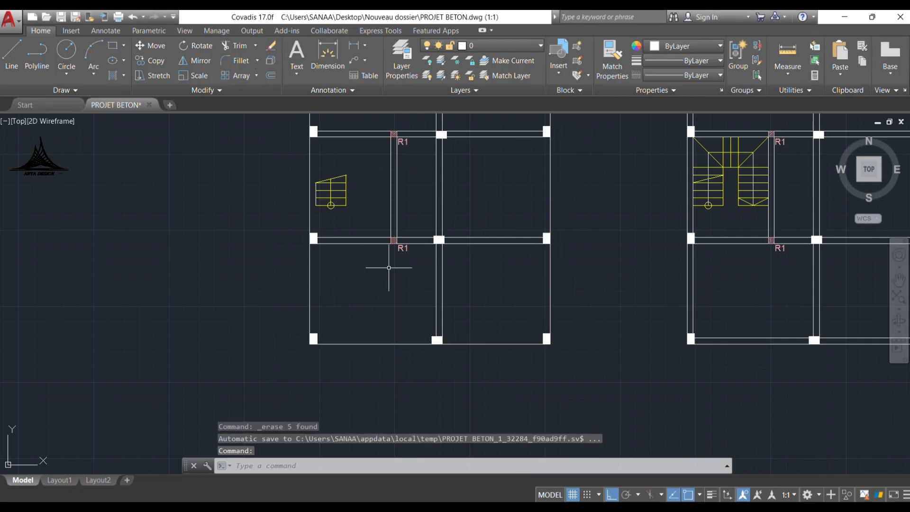
Step: Offset the top and right outer edge lines of the copied plan inward by 45
middle_drag(450, 264, 414, 326)
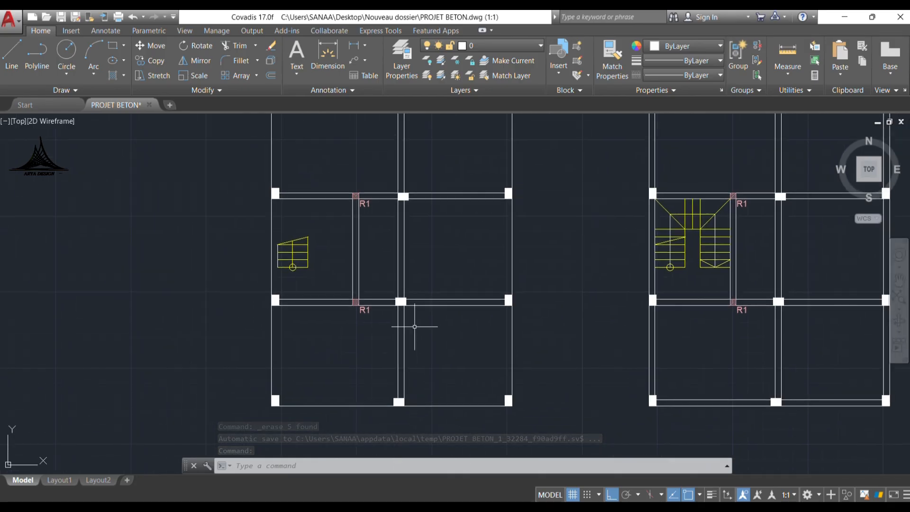
click(272, 75)
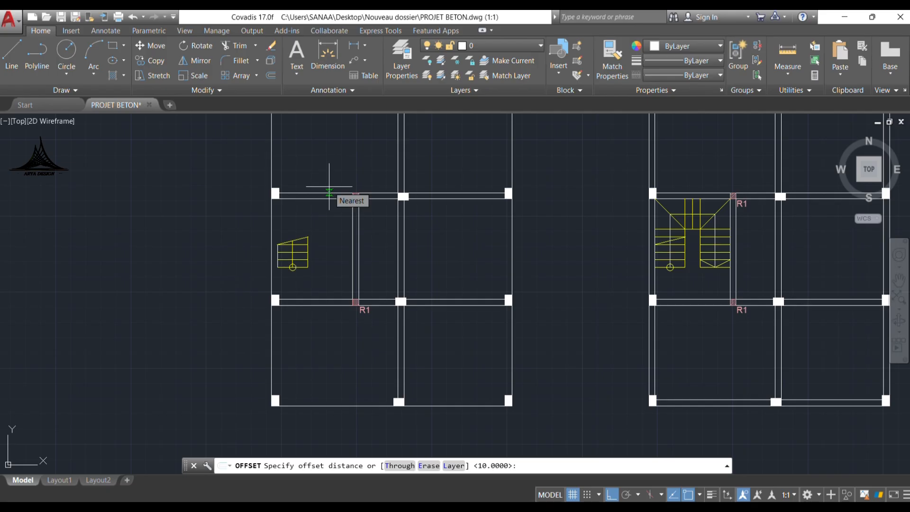
middle_drag(367, 166, 352, 210)
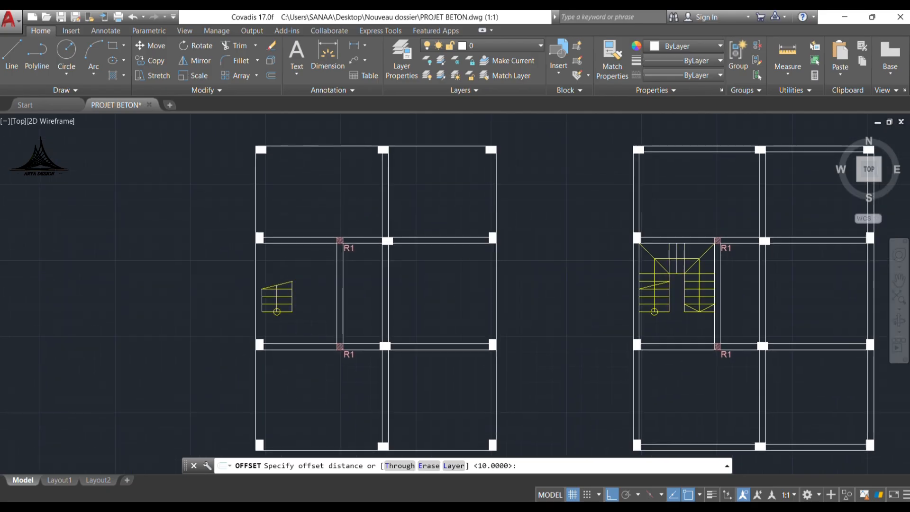
text(45)
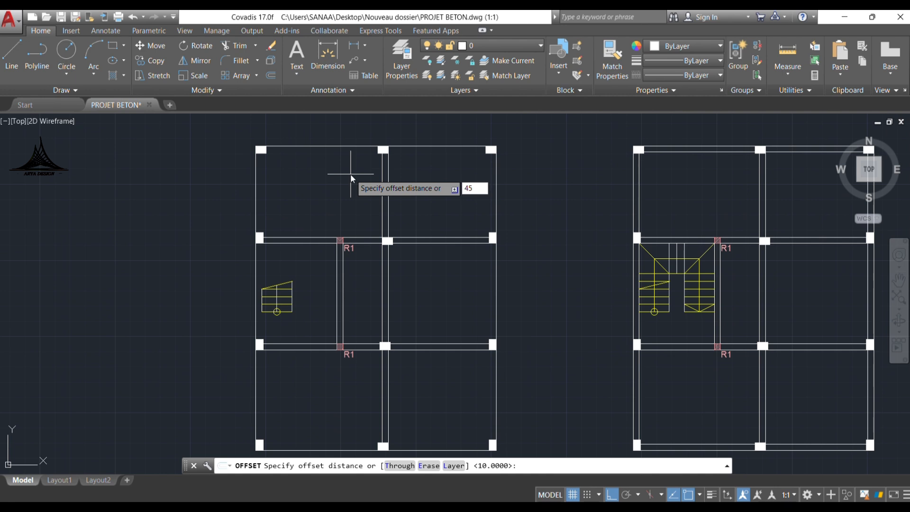
key(Return)
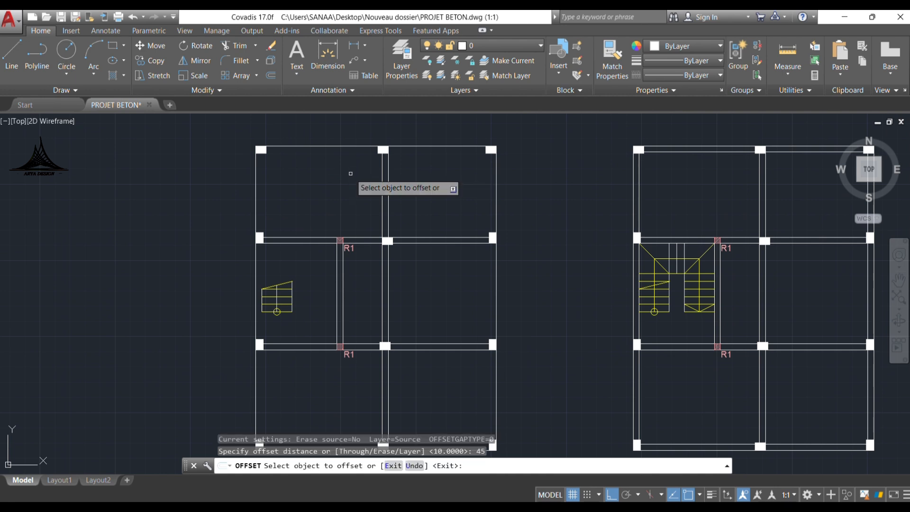
click(419, 146)
click(469, 190)
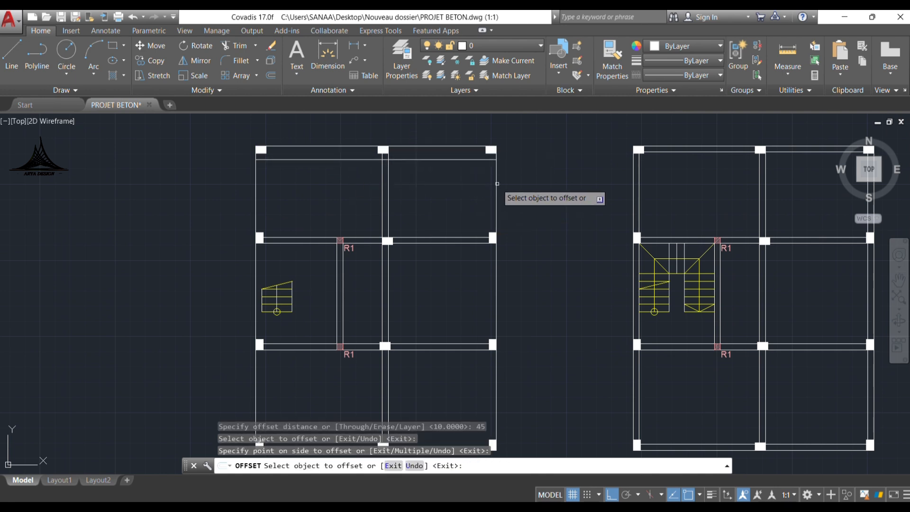
click(496, 182)
click(455, 184)
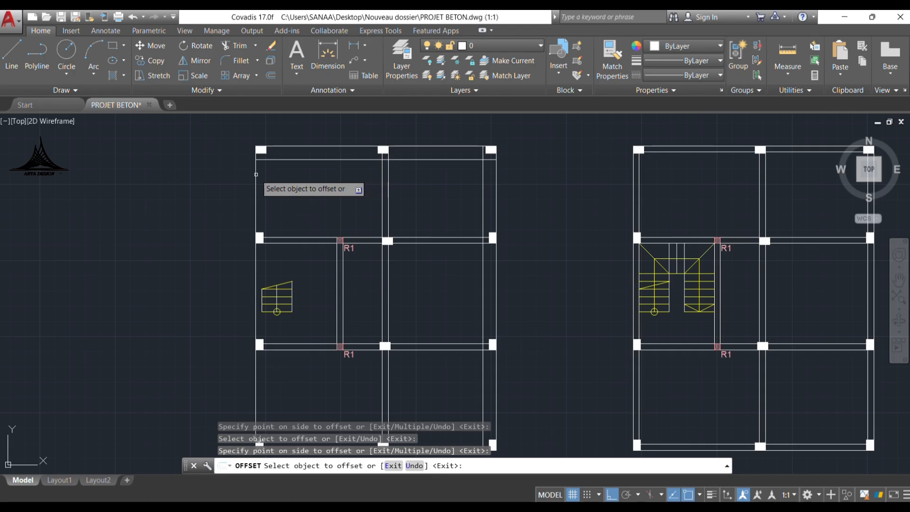
Step: Offset the left and bottom outer edge lines of the copied plan inward by 45
click(255, 174)
click(316, 195)
middle_drag(338, 373, 313, 283)
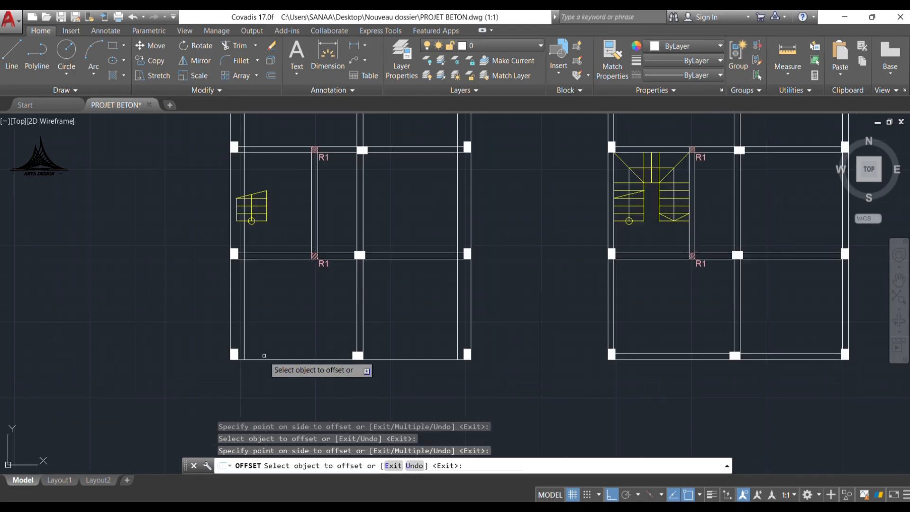
click(282, 361)
click(283, 306)
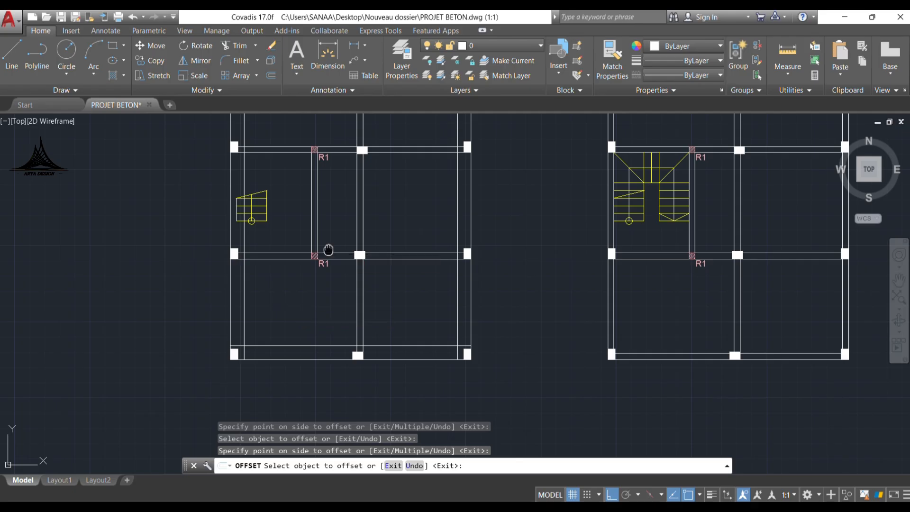
Step: Fillet the offset lines into sharp corners at the two upper corners of the copied plan
middle_drag(325, 252, 324, 280)
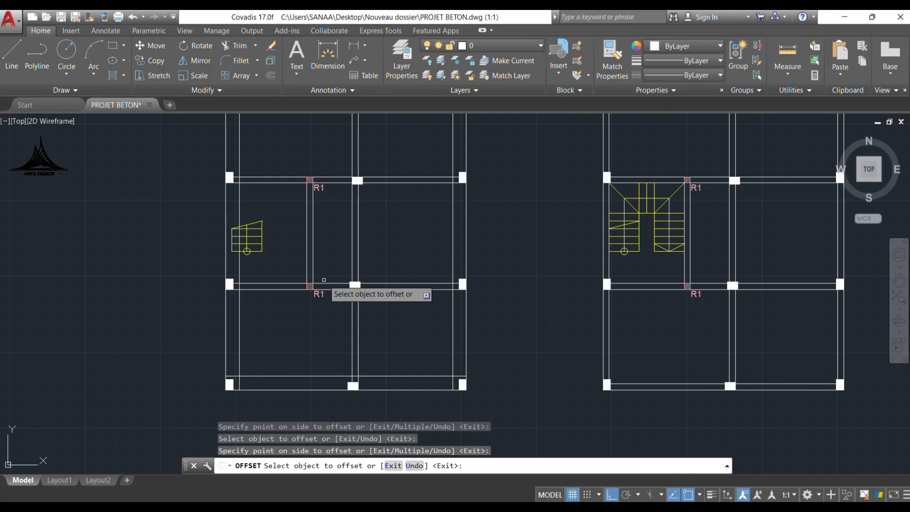
middle_drag(347, 225, 343, 302)
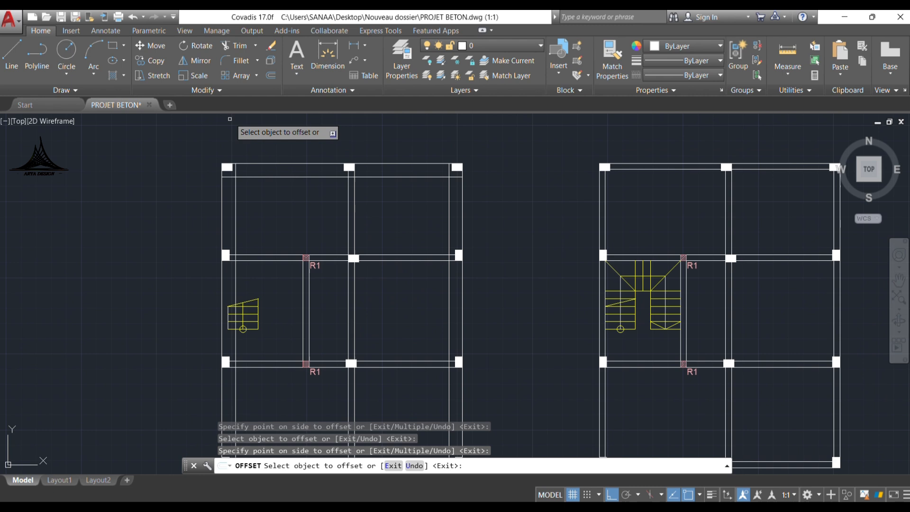
click(240, 62)
click(261, 176)
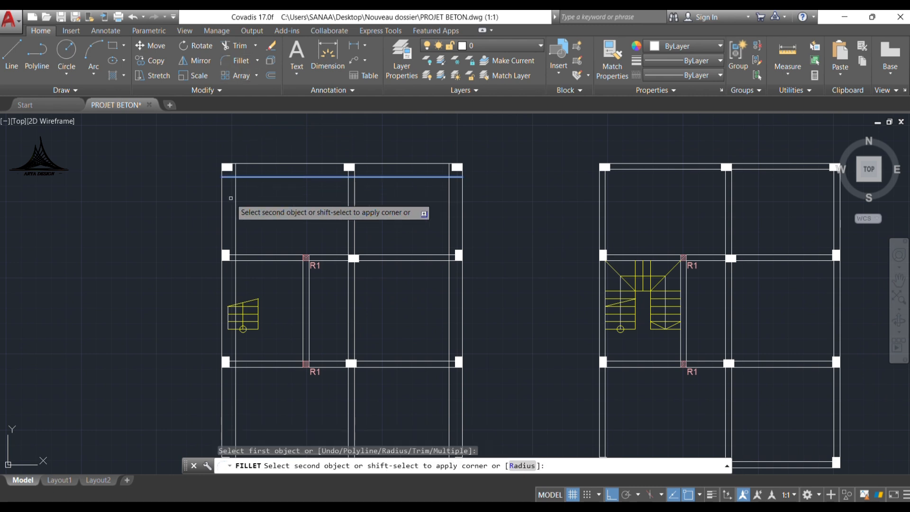
click(235, 199)
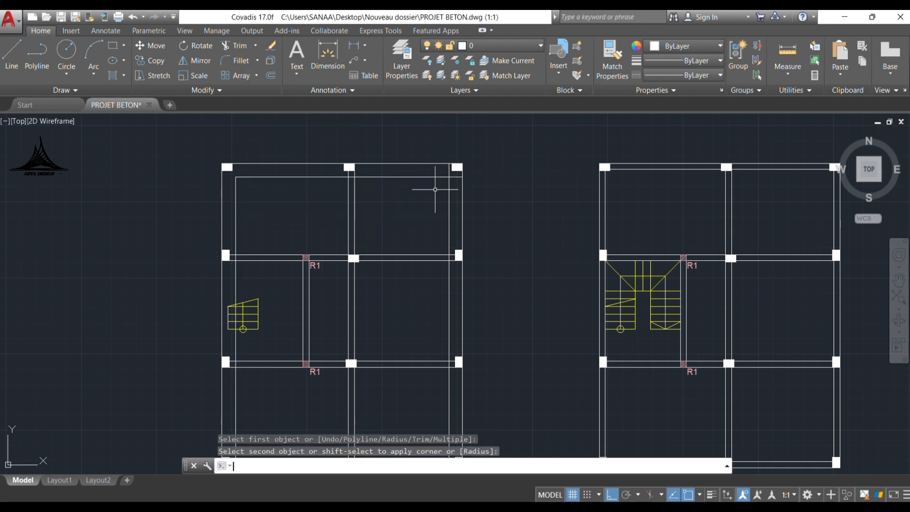
key(space)
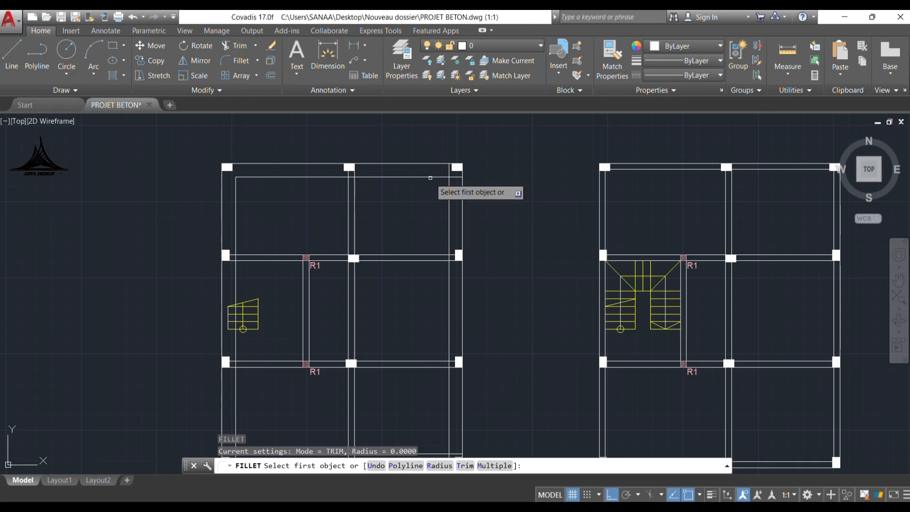
click(430, 177)
click(449, 198)
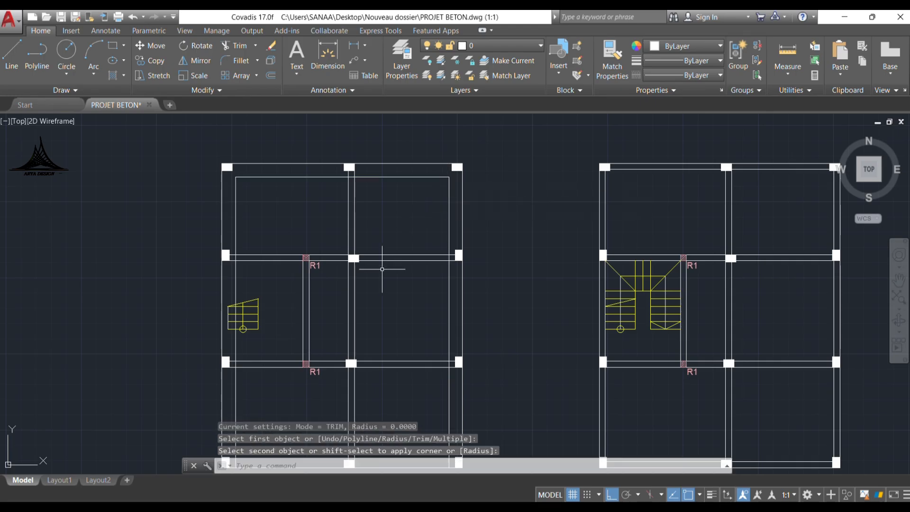
Step: Fillet the offset lines into sharp corners at the two lower corners of the copied plan
middle_drag(382, 268, 391, 150)
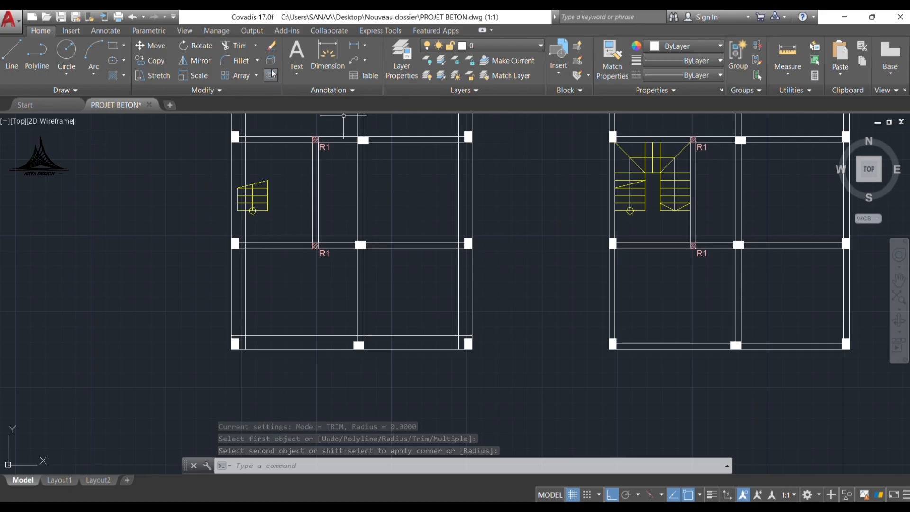
click(240, 61)
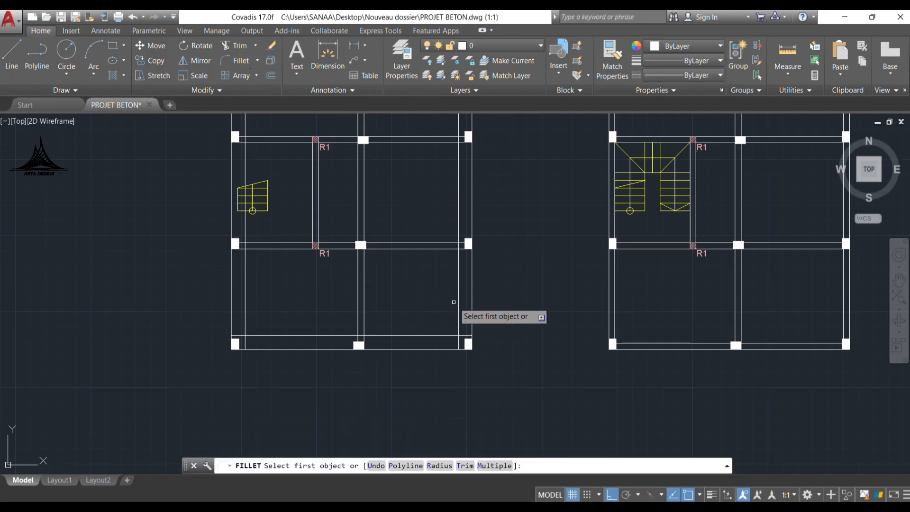
click(458, 302)
click(437, 335)
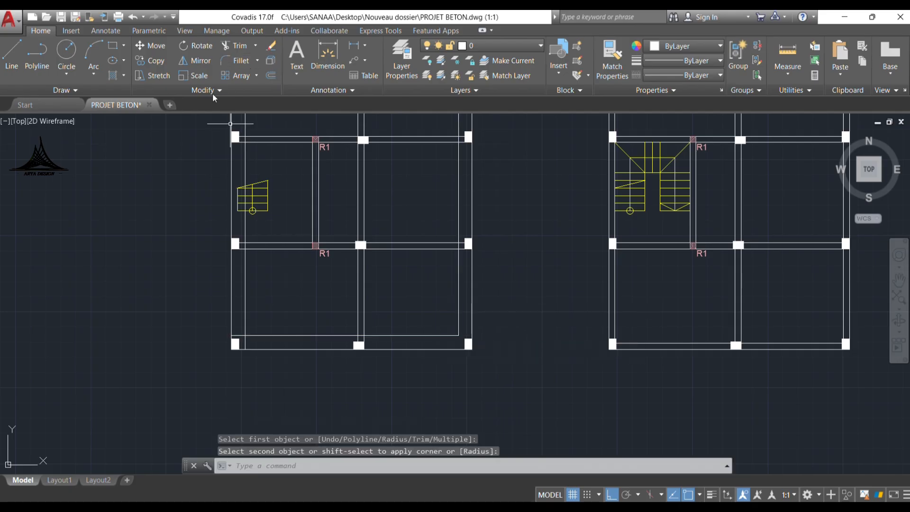
click(240, 60)
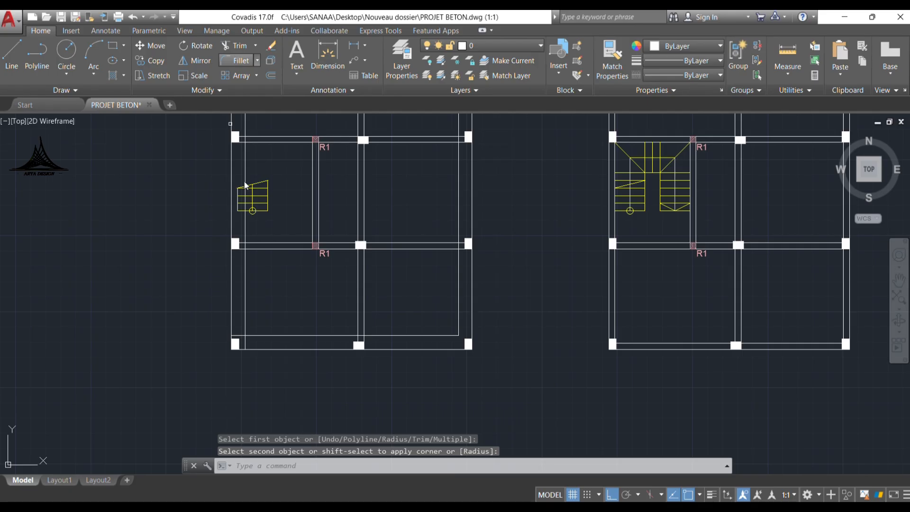
click(245, 306)
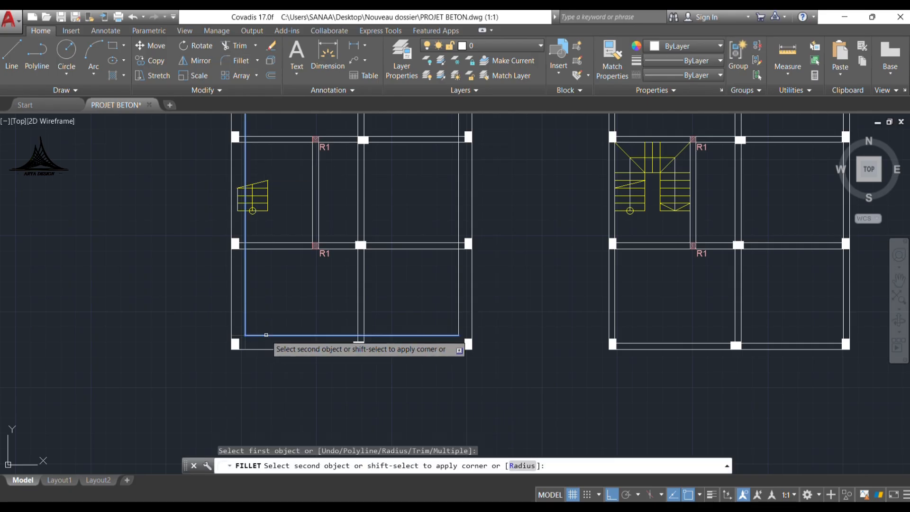
click(266, 334)
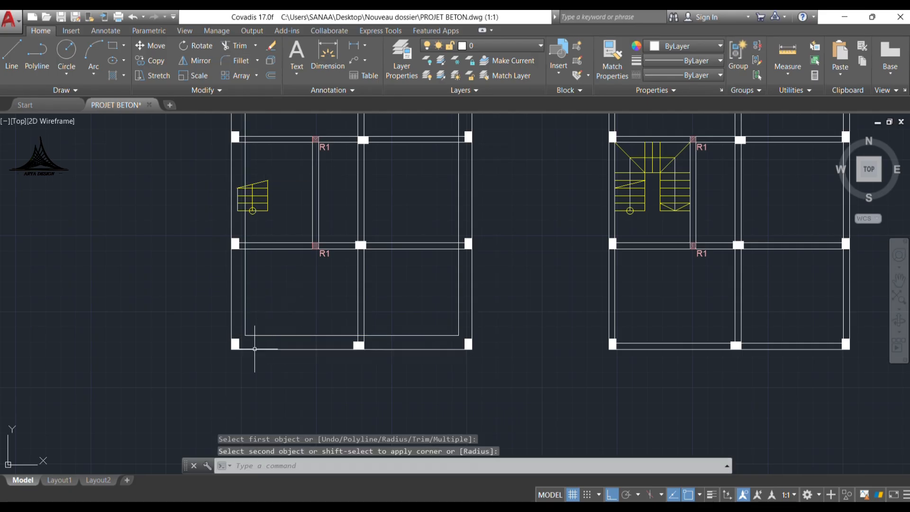
middle_drag(370, 145, 342, 286)
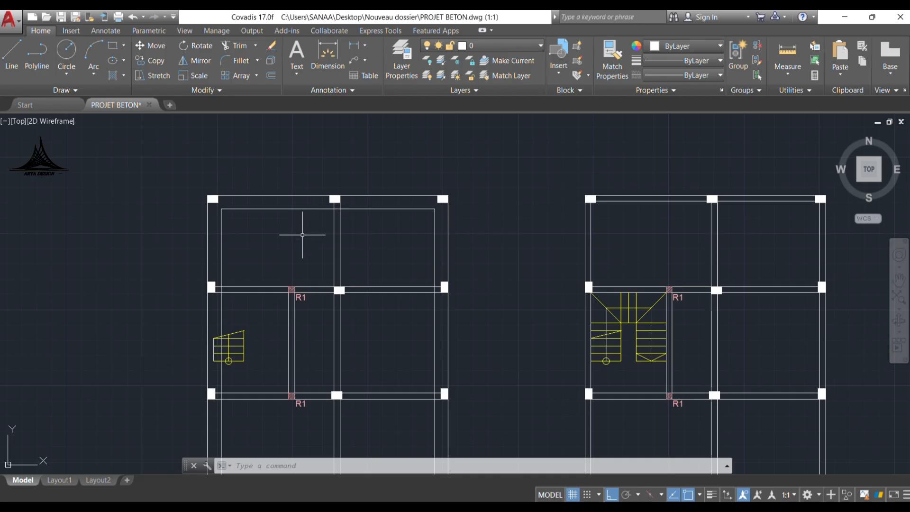
Step: Offset the left plan's top and left outer beam lines inward by 10 to create their centre lines
click(272, 75)
key(Return)
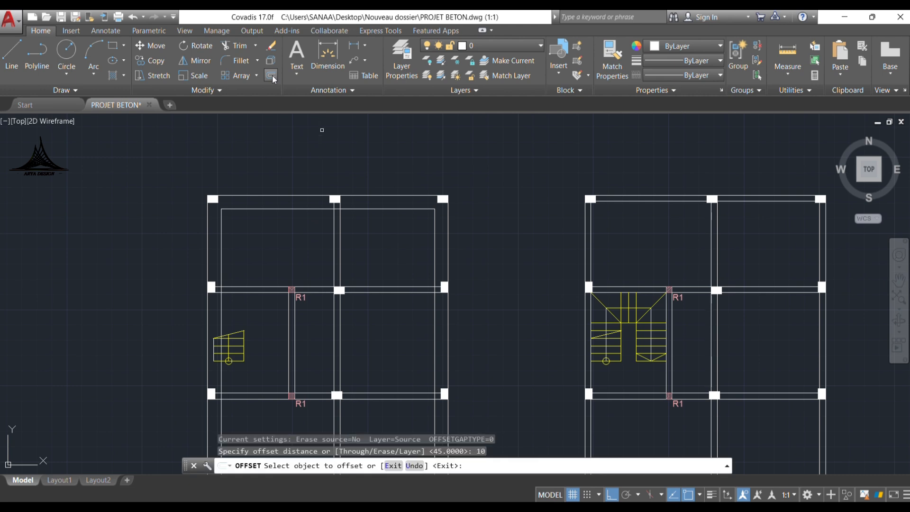
scroll(261, 206, up, 4)
click(254, 180)
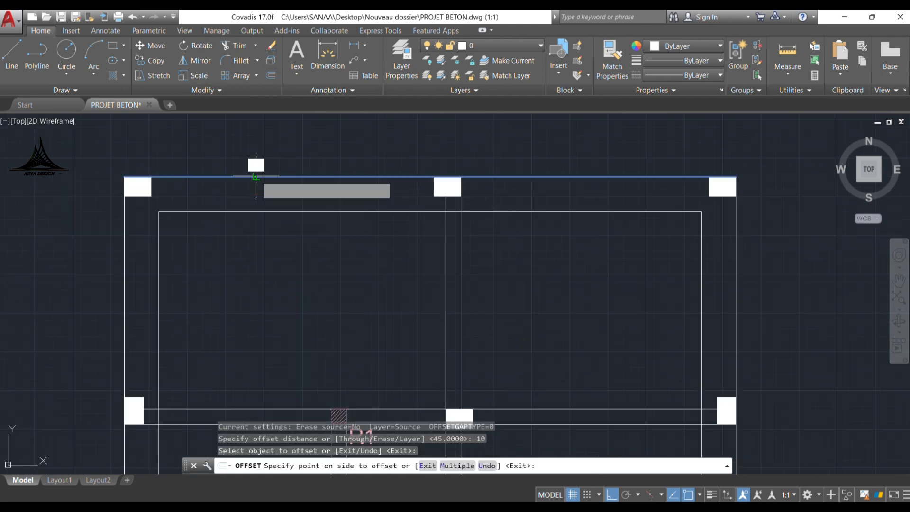
click(232, 201)
click(124, 220)
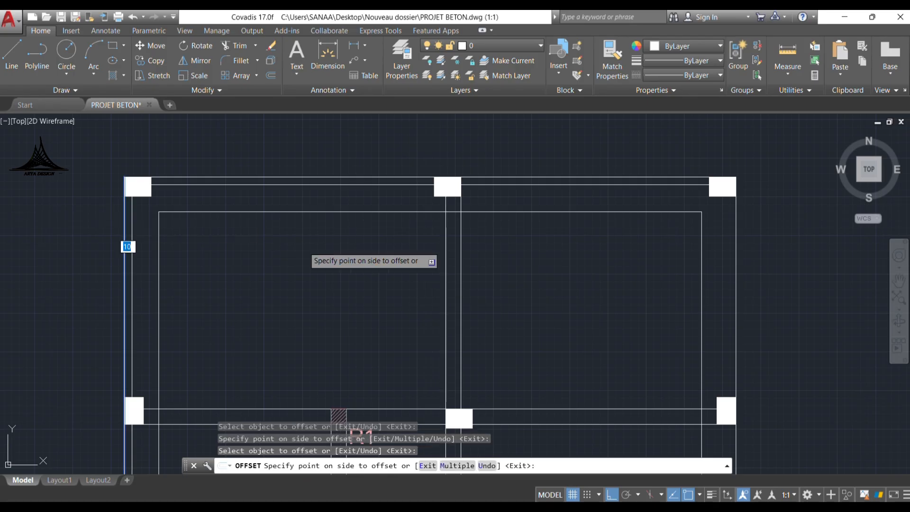
click(303, 246)
Step: Offset lines by 10 for the centre lines of the central, right and upper interior beams and the beam between the R1 columns
middle_drag(281, 274, 248, 190)
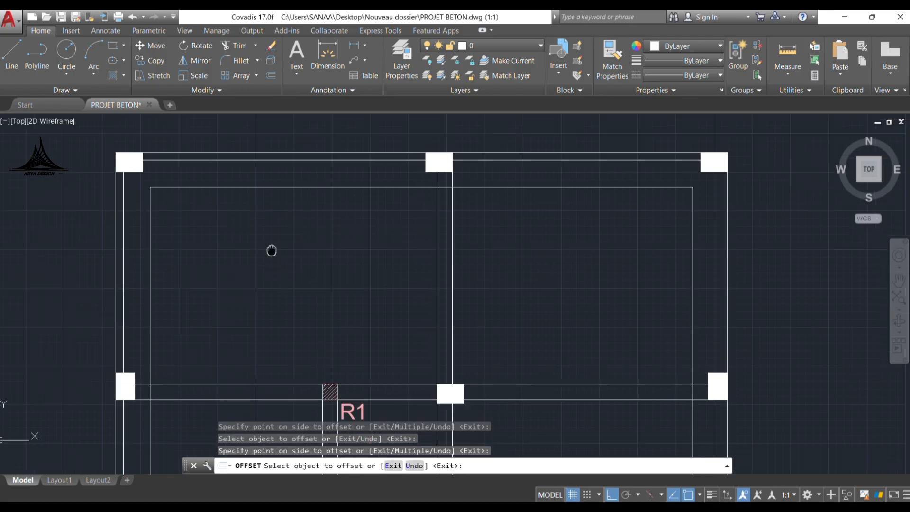
click(584, 339)
click(586, 280)
middle_drag(496, 344, 517, 221)
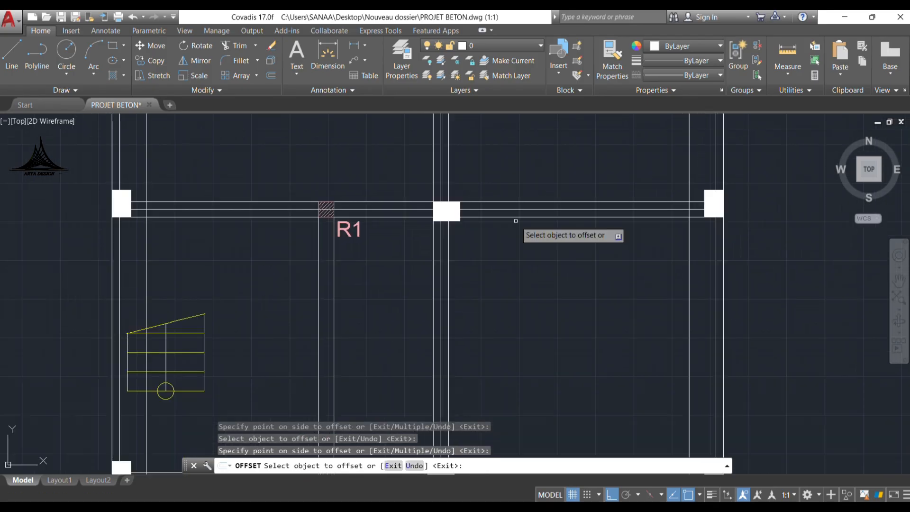
middle_drag(462, 355, 465, 299)
click(341, 209)
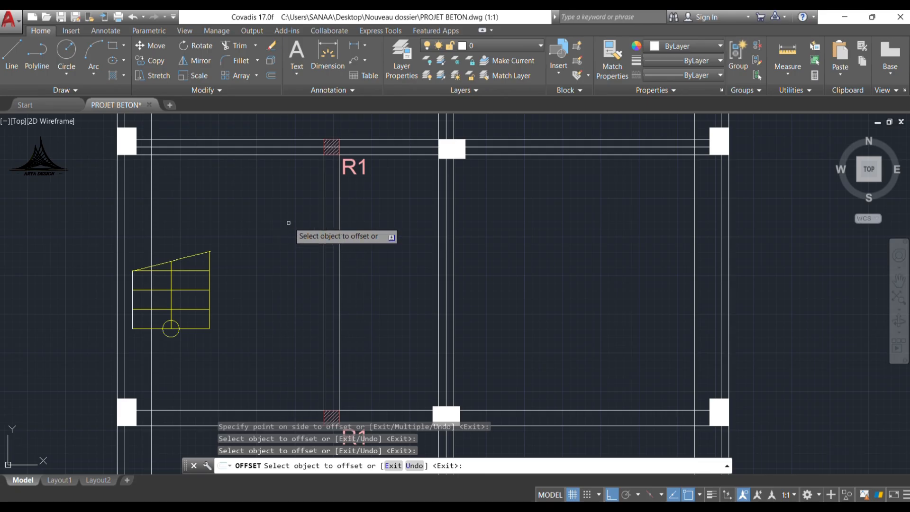
click(323, 190)
click(319, 190)
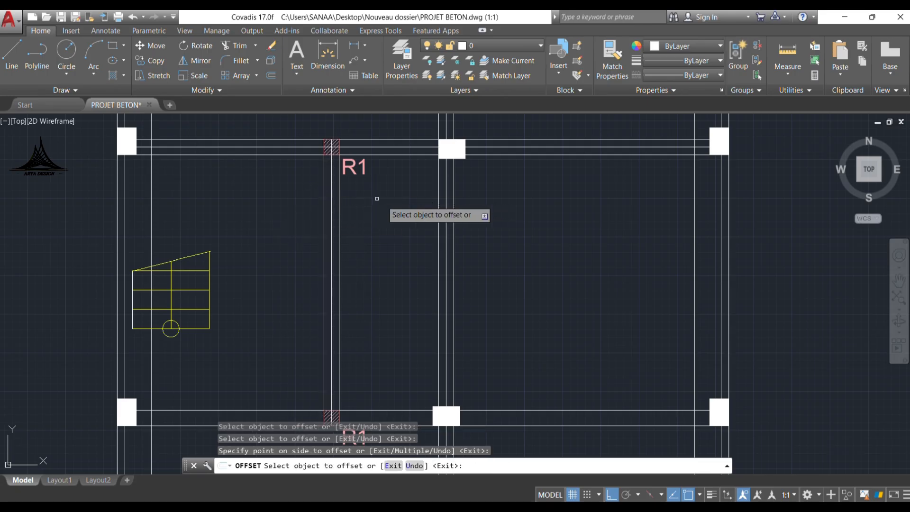
Step: Offset the lower interior beam line and the bottom outer line by 10 to add their centre lines, and end the Offset command
scroll(349, 183, down, 2)
middle_drag(347, 247, 315, 188)
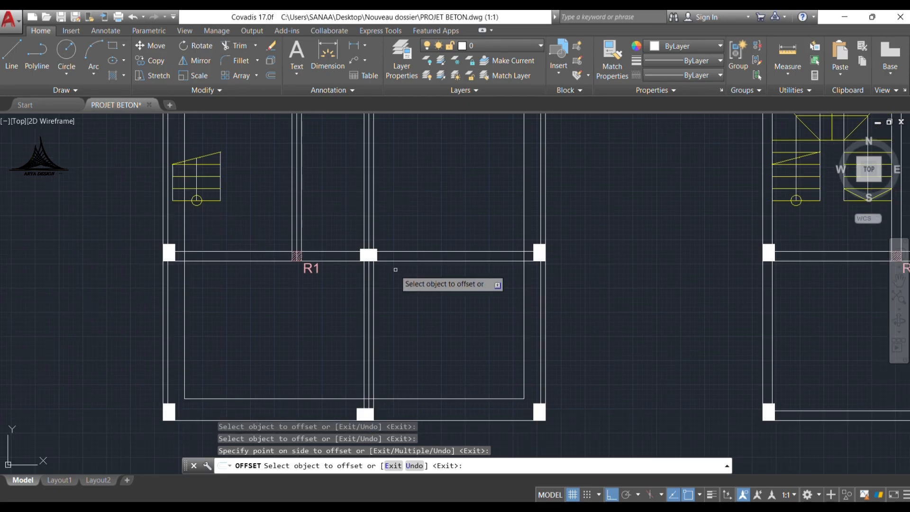
scroll(393, 275, up, 2)
click(403, 255)
click(403, 256)
scroll(398, 256, down, 3)
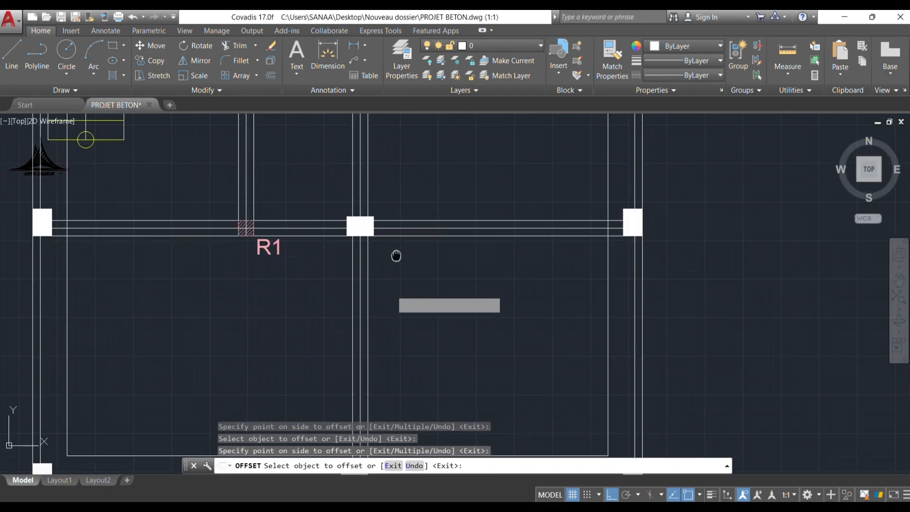
scroll(429, 286, up, 3)
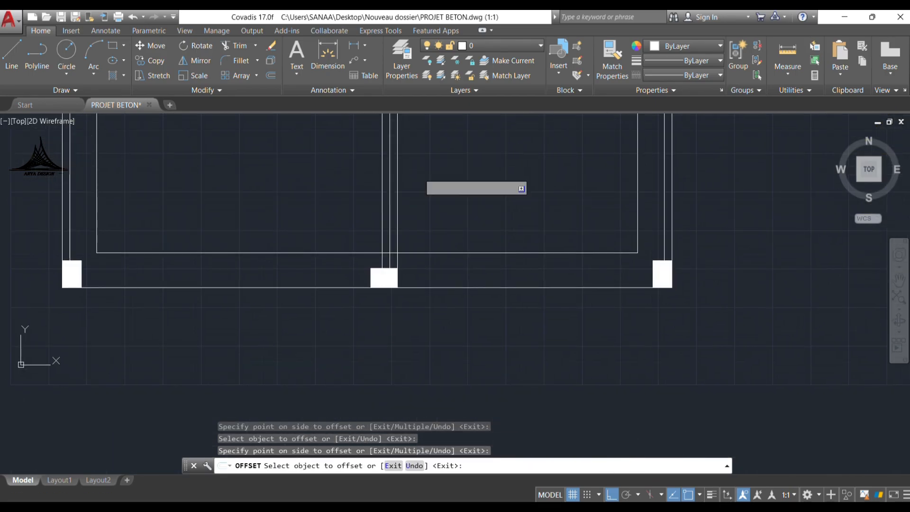
click(435, 287)
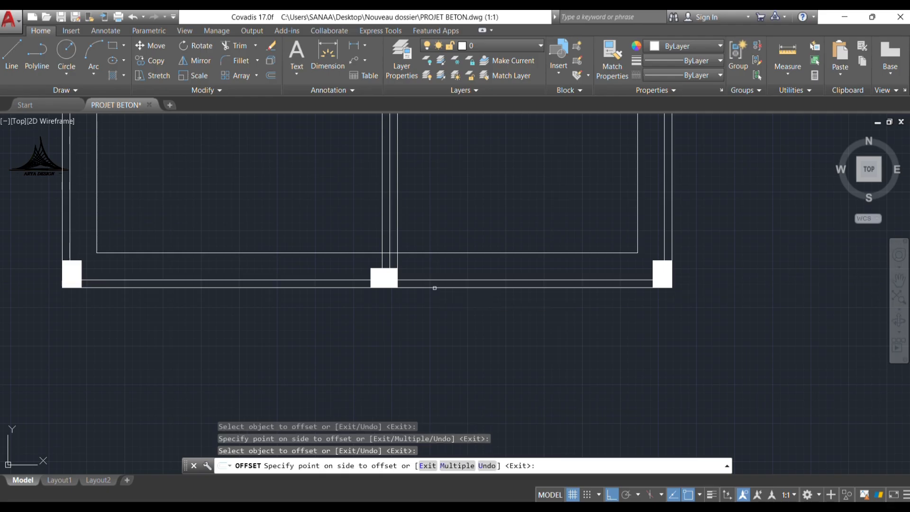
click(435, 232)
right_click(461, 202)
click(475, 205)
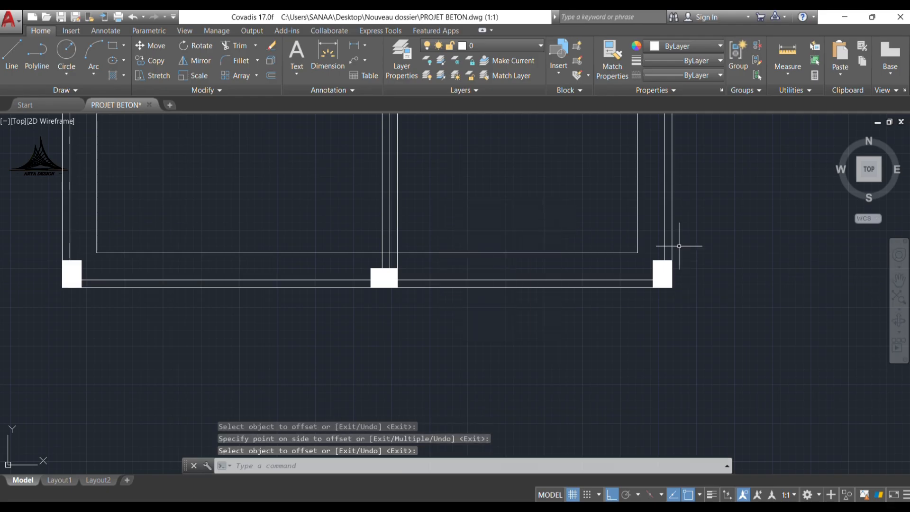
Step: Move all the beam centre lines of the left plan to the AXE layer
scroll(324, 228, down, 2)
middle_drag(333, 260, 335, 359)
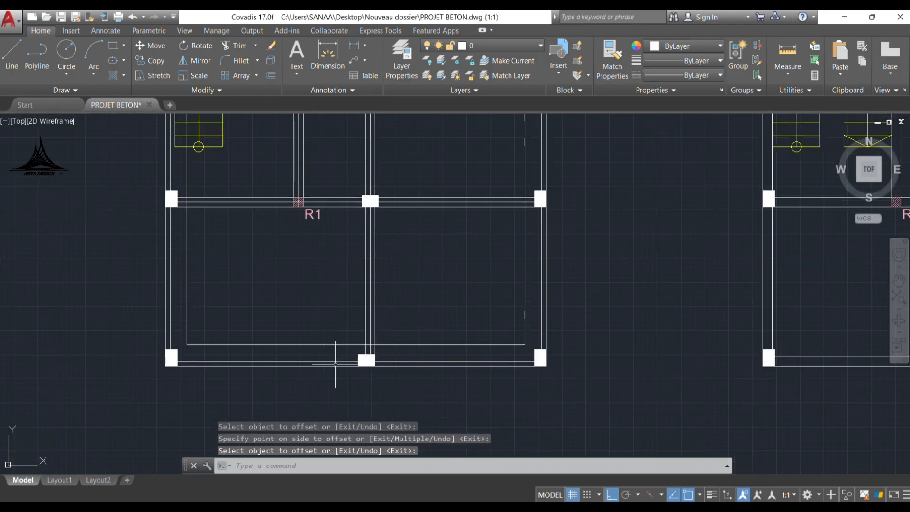
click(402, 362)
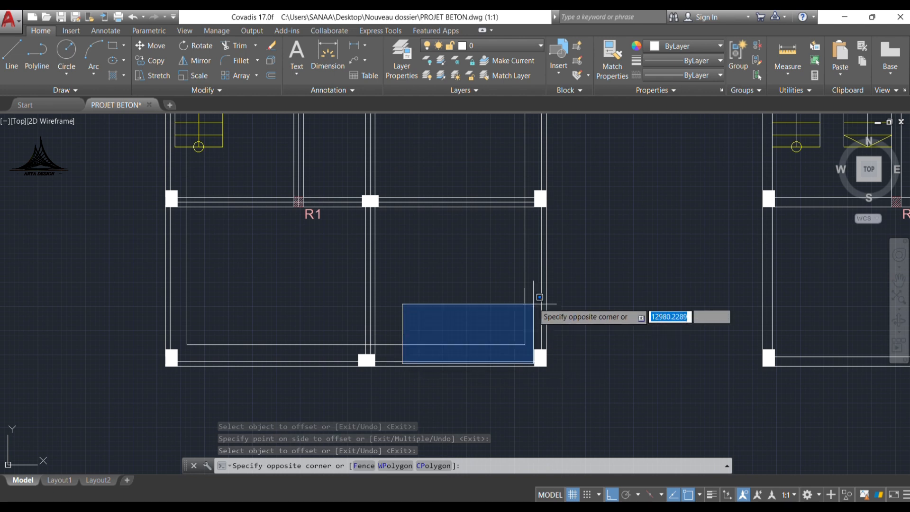
click(393, 353)
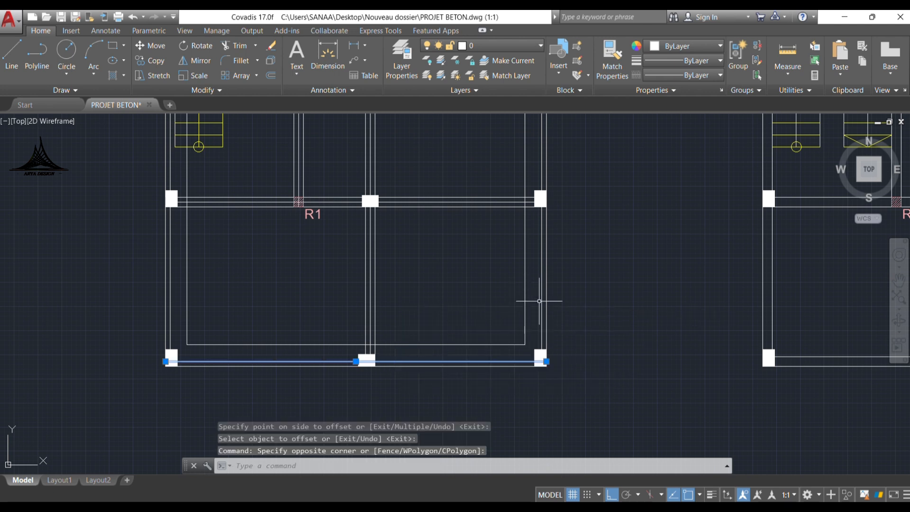
scroll(362, 199, up, 3)
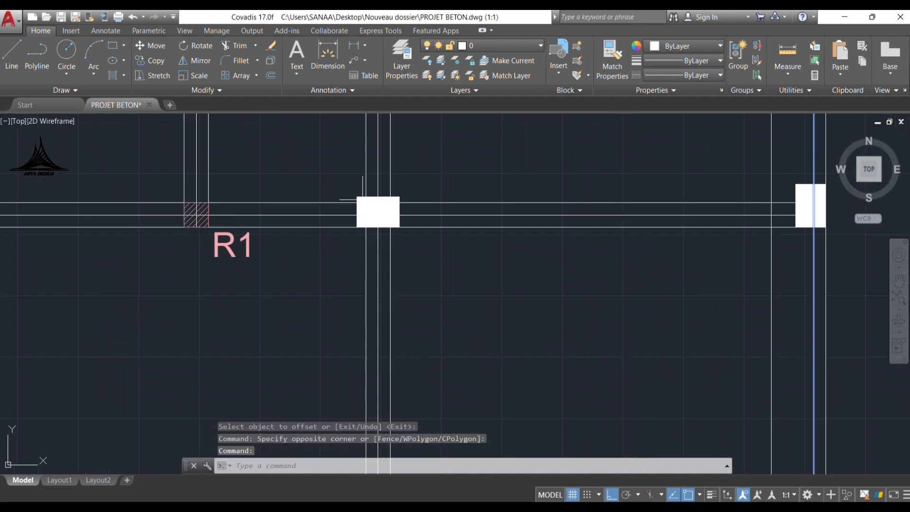
click(378, 234)
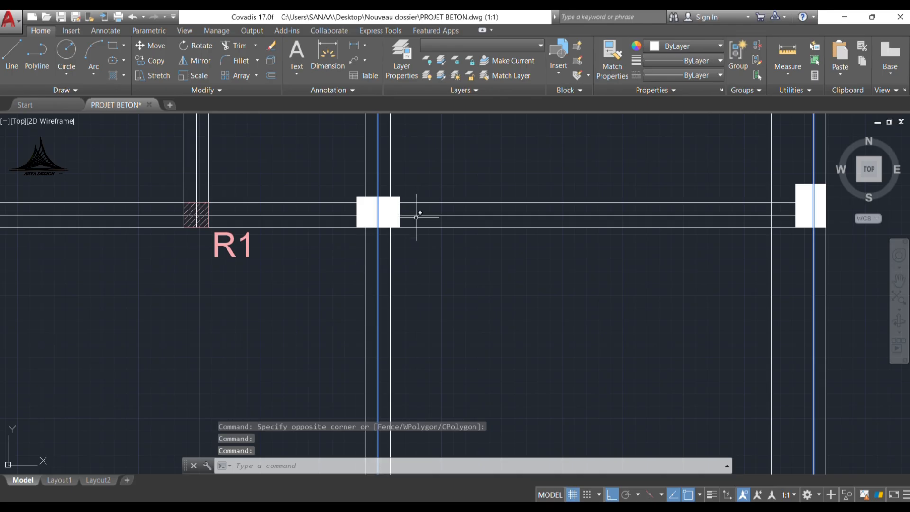
scroll(362, 308, down, 3)
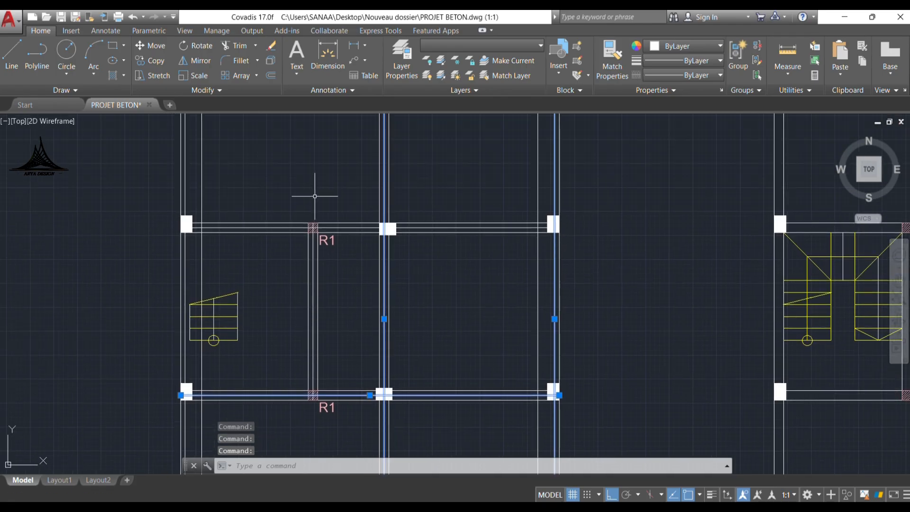
scroll(326, 290, up, 3)
click(345, 276)
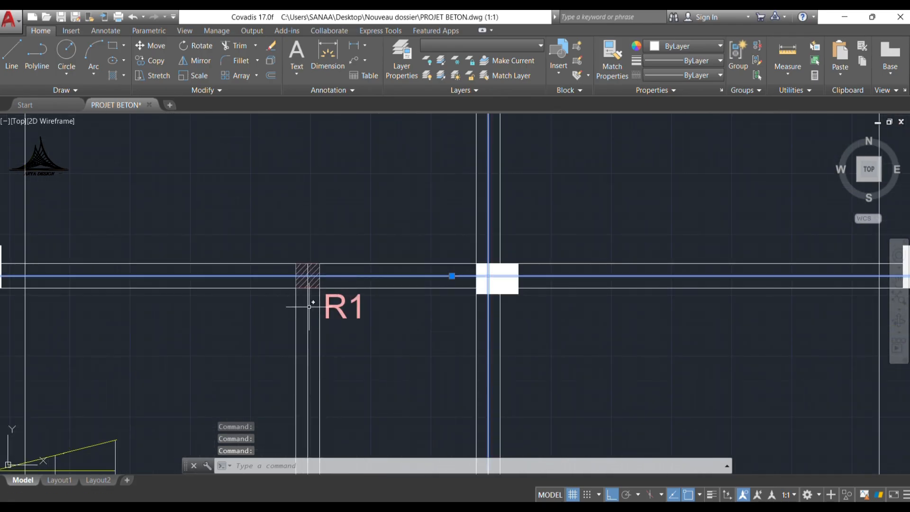
scroll(264, 335, down, 3)
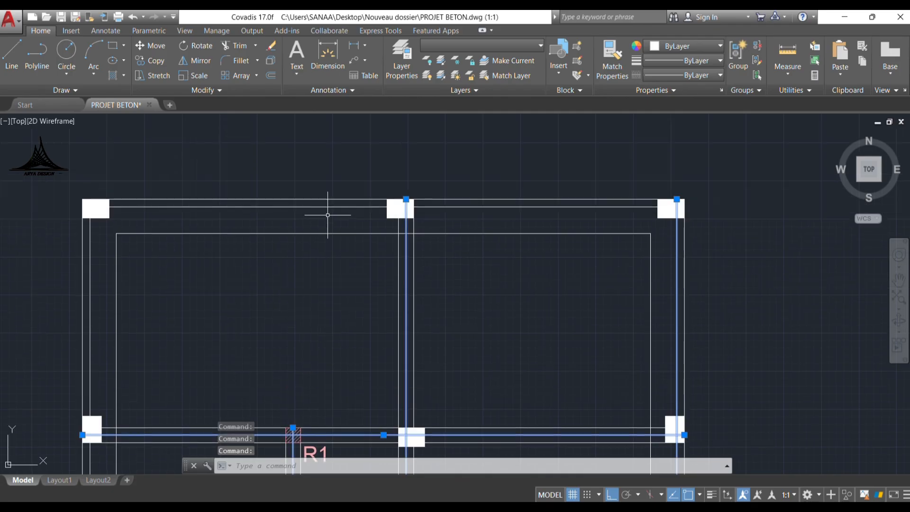
click(330, 206)
click(90, 258)
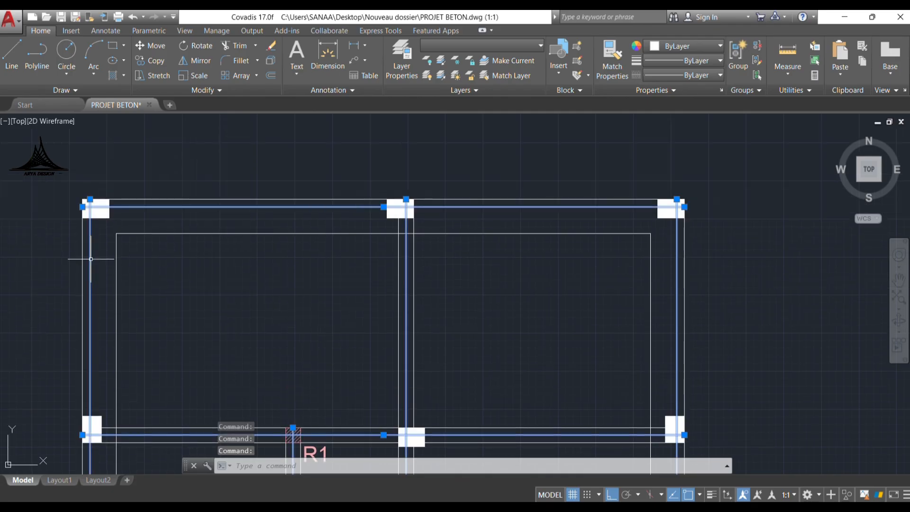
click(540, 46)
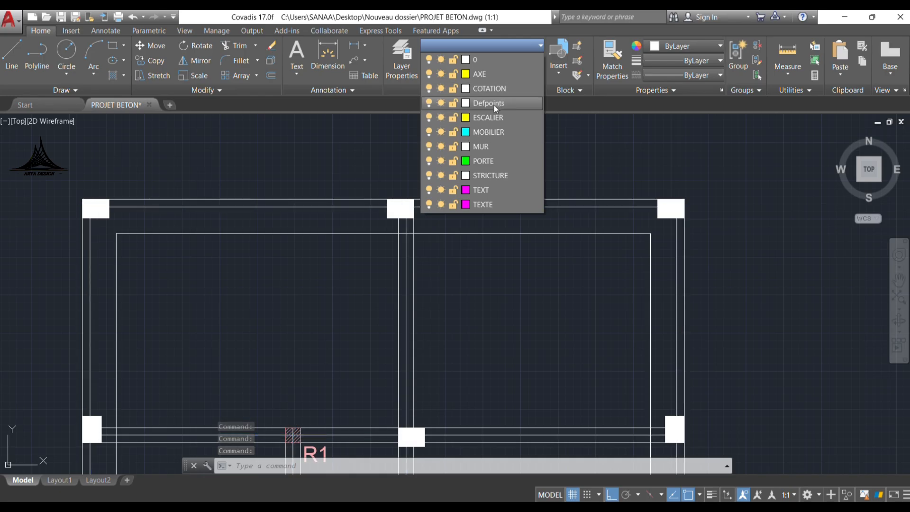
click(476, 75)
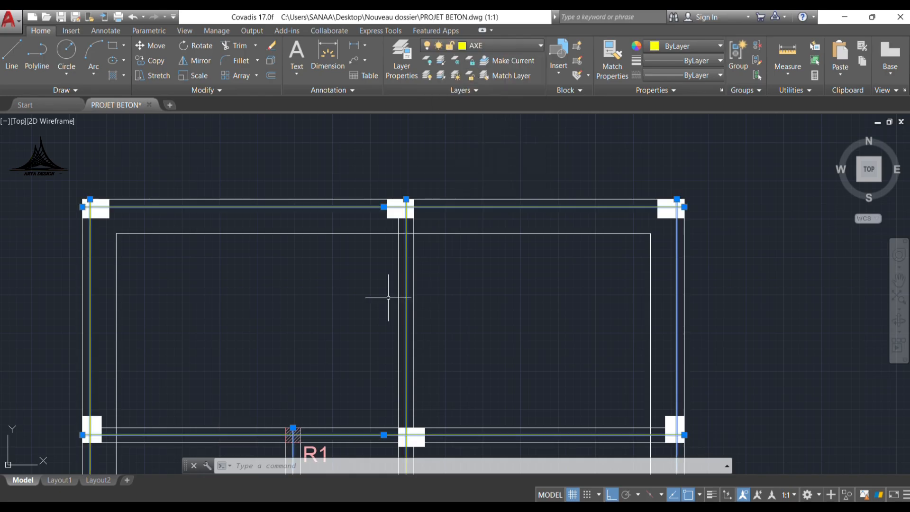
key(Escape)
Step: Examine the axis lines along the beams and columns throughout the left plan
scroll(333, 219, down, 5)
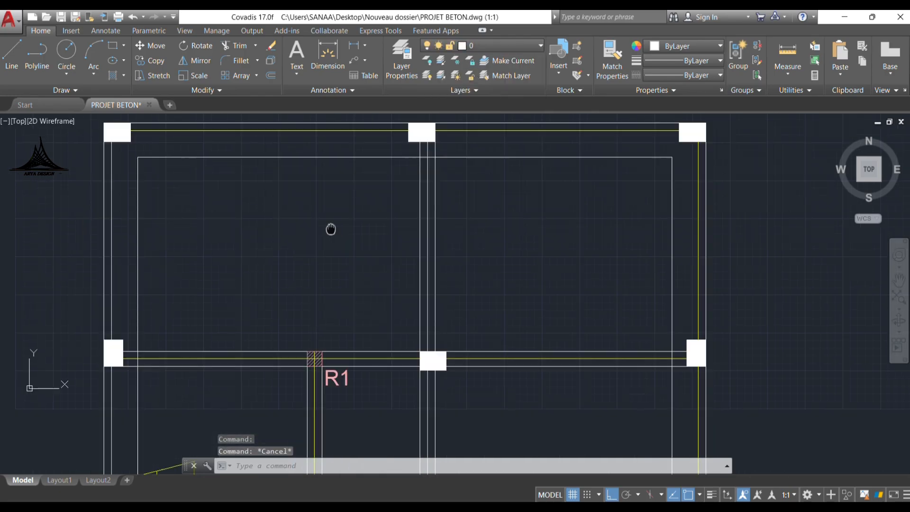
scroll(331, 253, up, 2)
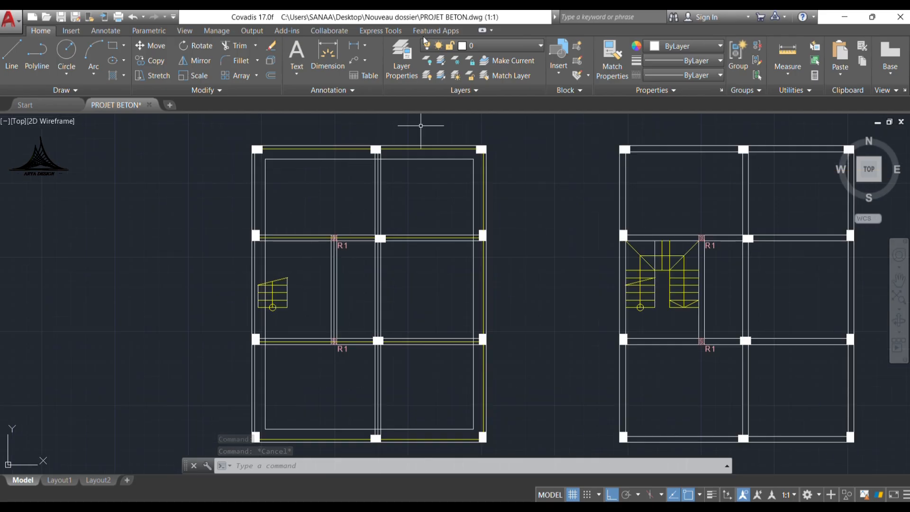
click(418, 126)
scroll(313, 200, up, 2)
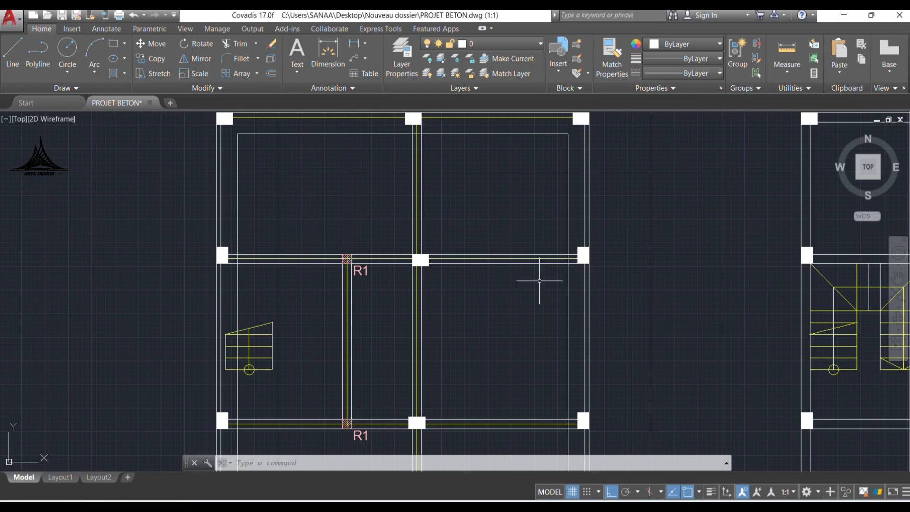
mouse_move(470, 327)
middle_down()
mouse_move(462, 271)
mouse_move(417, 239)
middle_up()
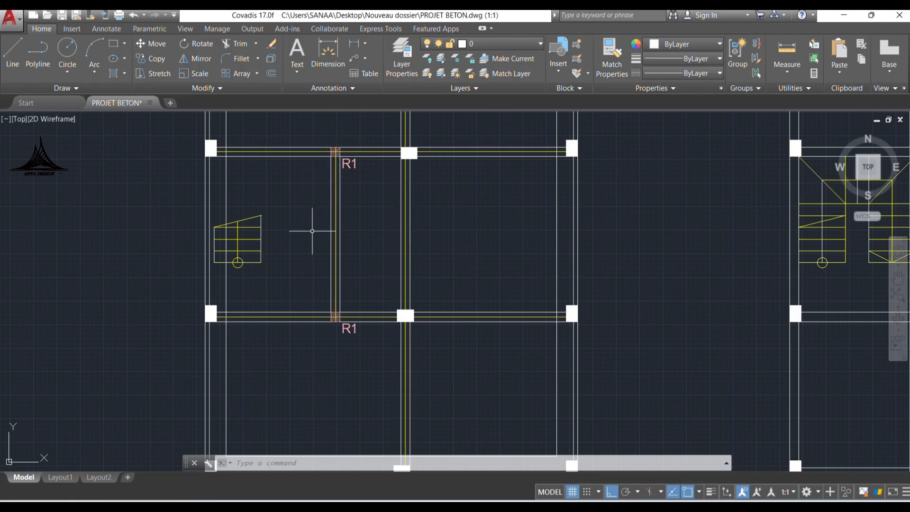
middle_drag(385, 216, 388, 310)
middle_drag(442, 252, 440, 304)
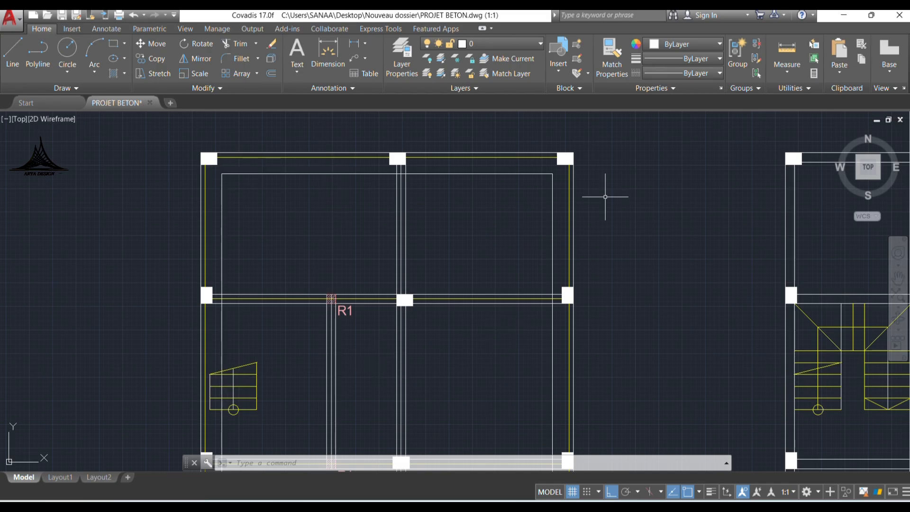
middle_drag(420, 287, 420, 173)
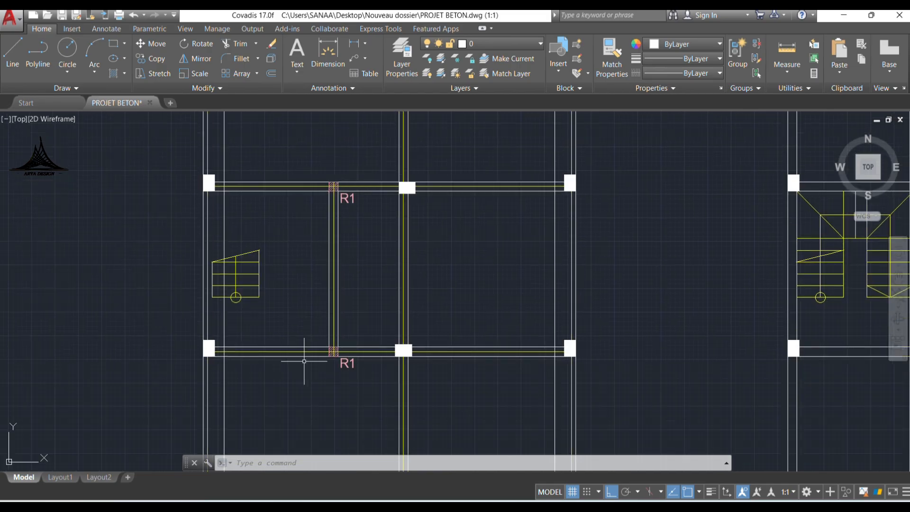
Step: Draw a 50 by 50 rectangle in the stair bay, just below and left of the upper R1 column
click(114, 43)
scroll(295, 212, up, 7)
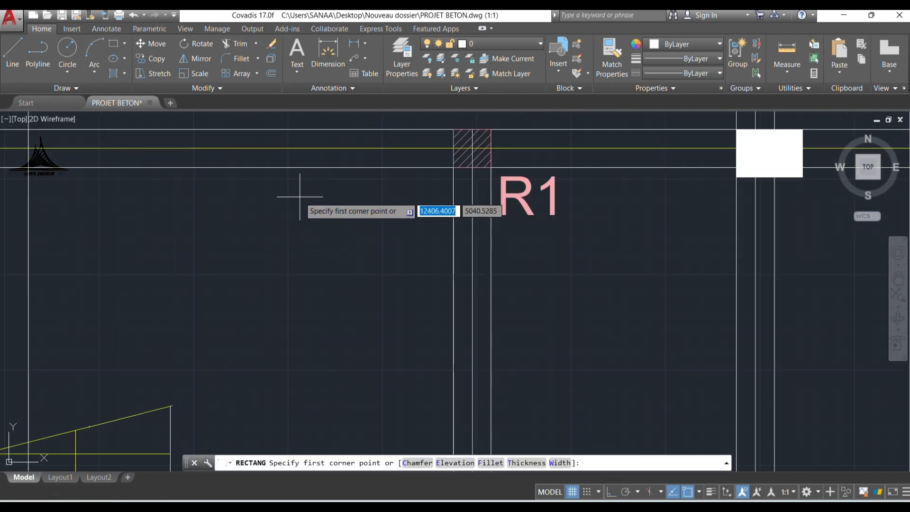
click(321, 199)
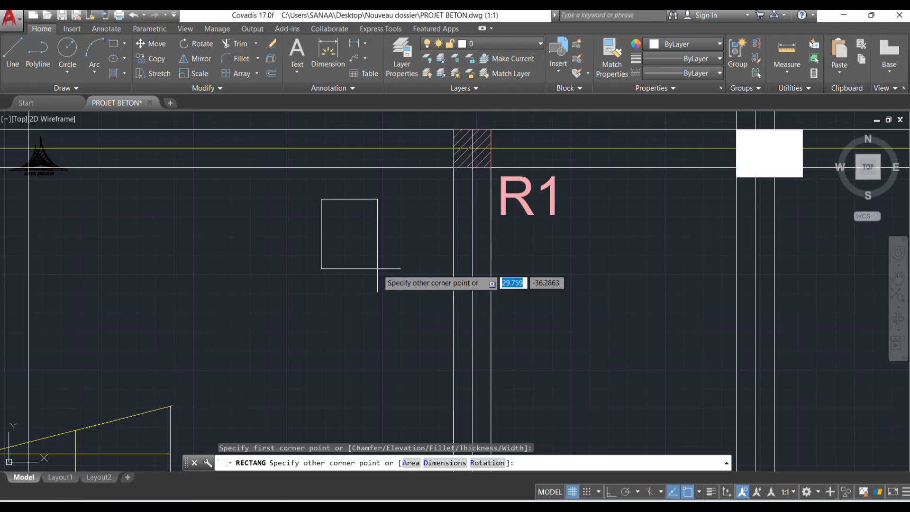
text(D)
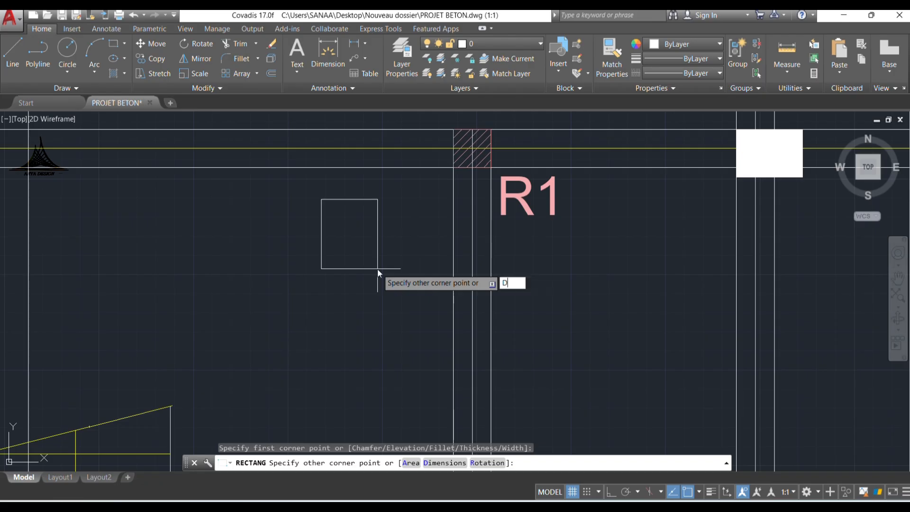
key(Return)
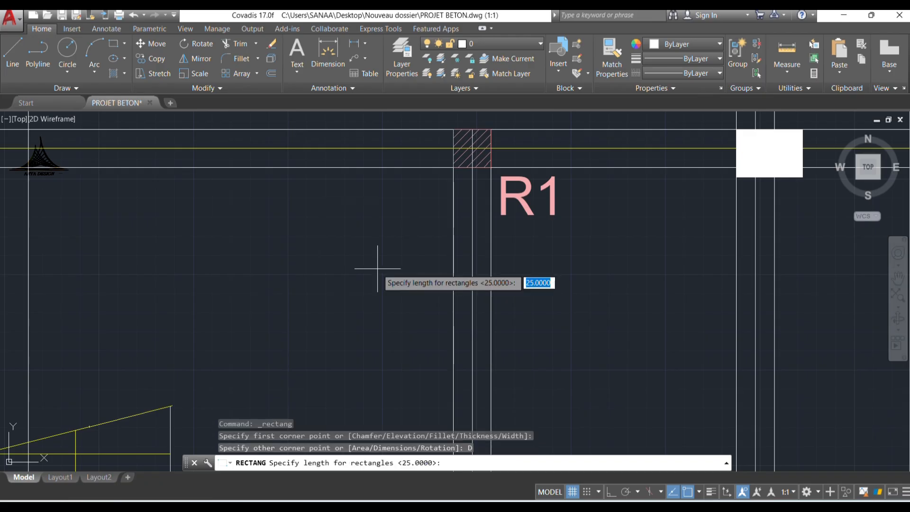
text(50)
key(Return)
text(50)
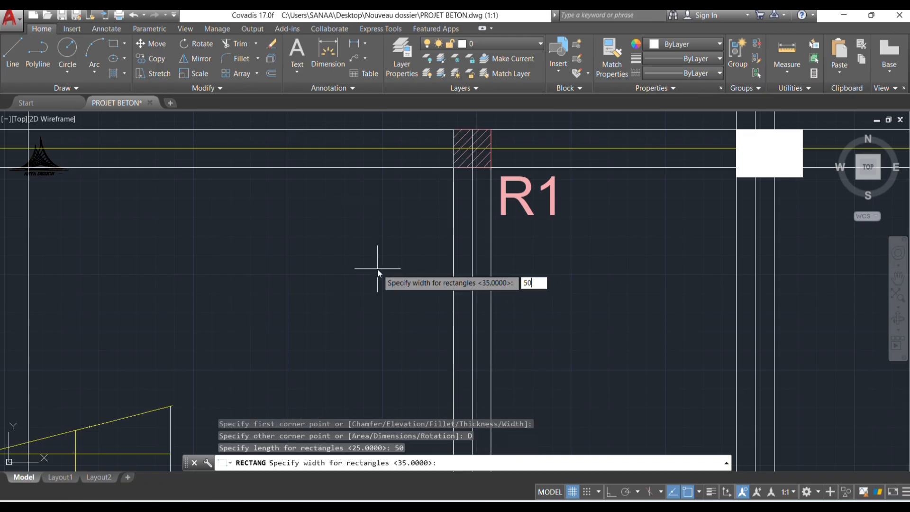
key(Return)
click(376, 267)
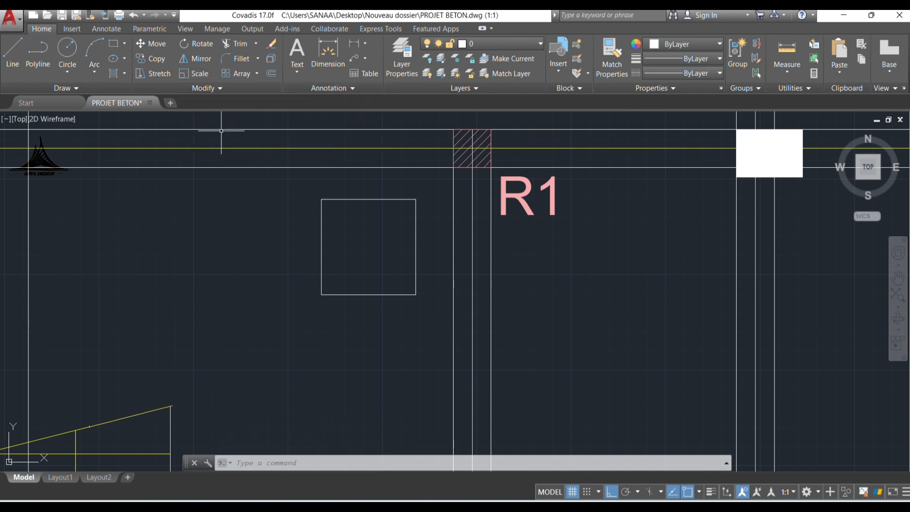
Step: Hatch the 50 by 50 square with the ALEA pattern and colour the square and its hatch cyan
click(115, 72)
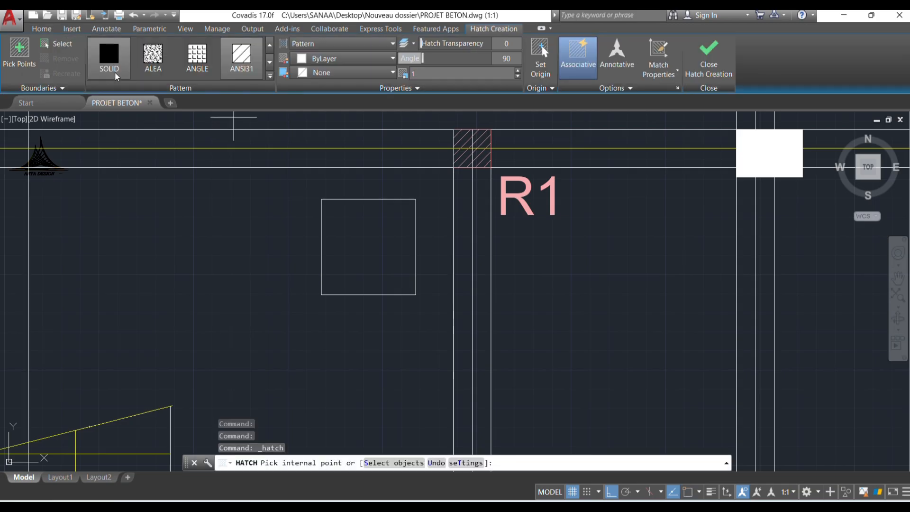
click(151, 53)
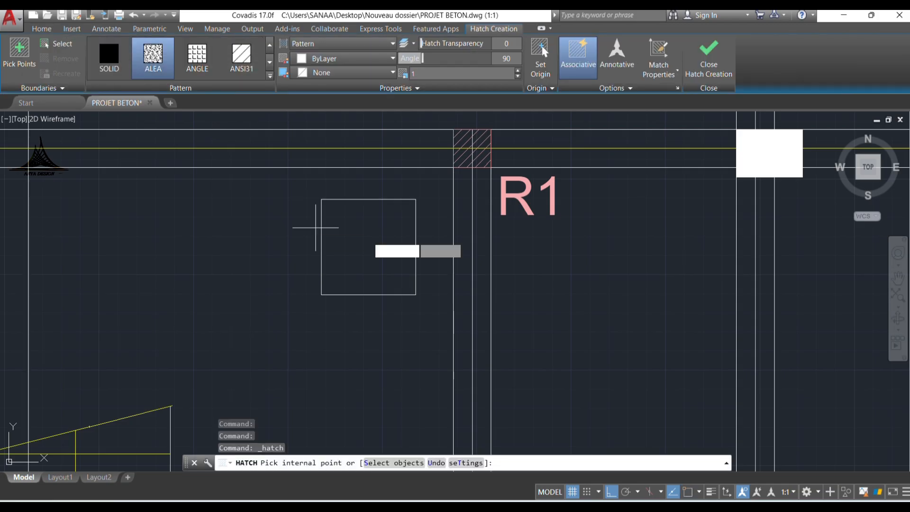
click(365, 240)
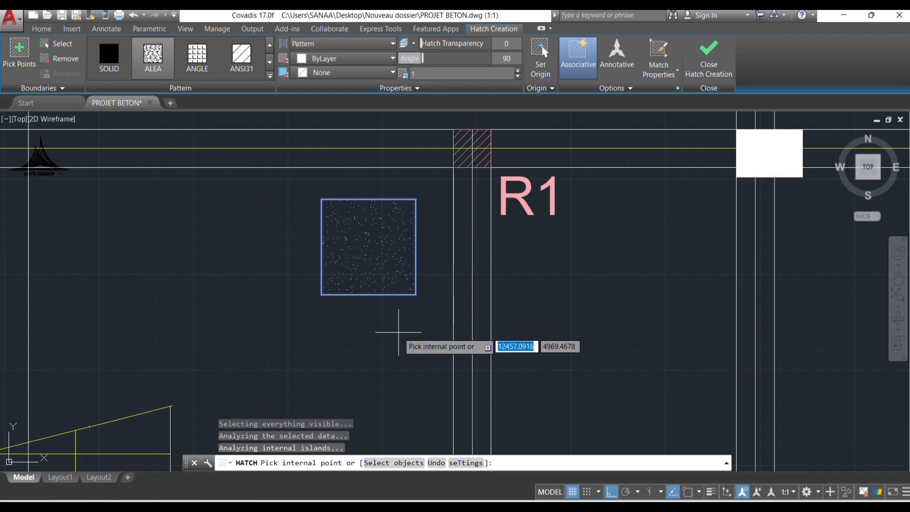
key(Return)
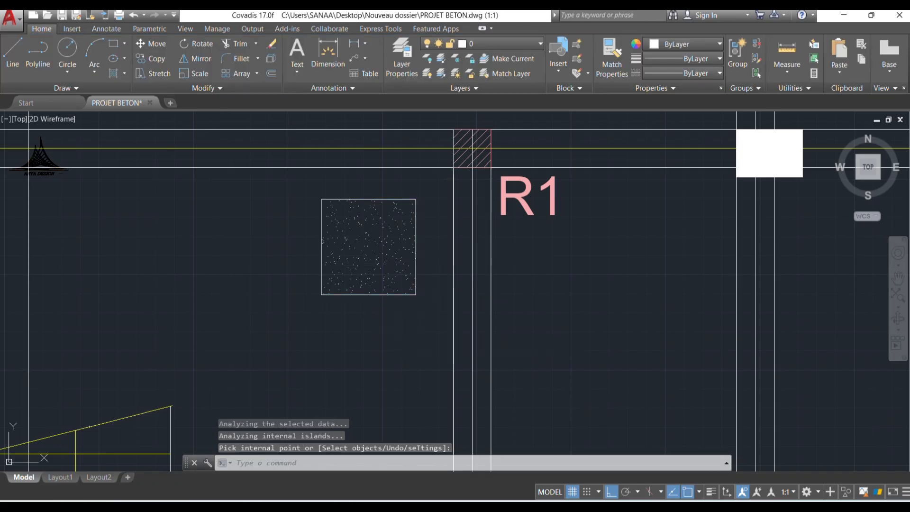
click(509, 320)
click(284, 225)
click(697, 44)
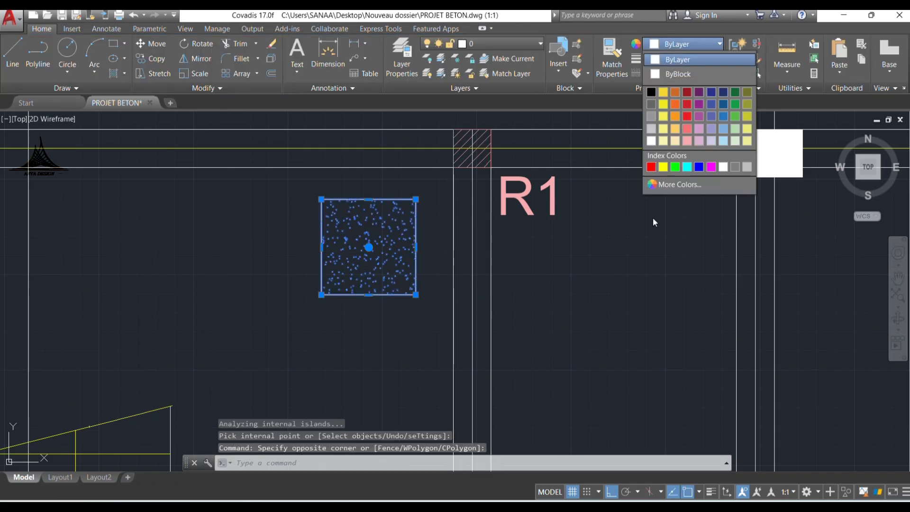
click(686, 167)
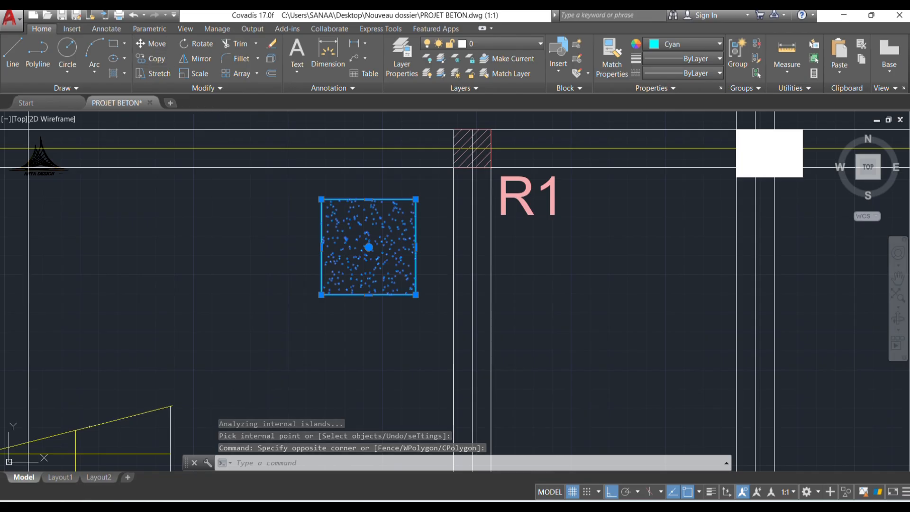
Step: Move the hatched square by the midpoint of its left edge onto the horizontal axis line, over the upper R1 column
text(m)
key(Return)
click(322, 246)
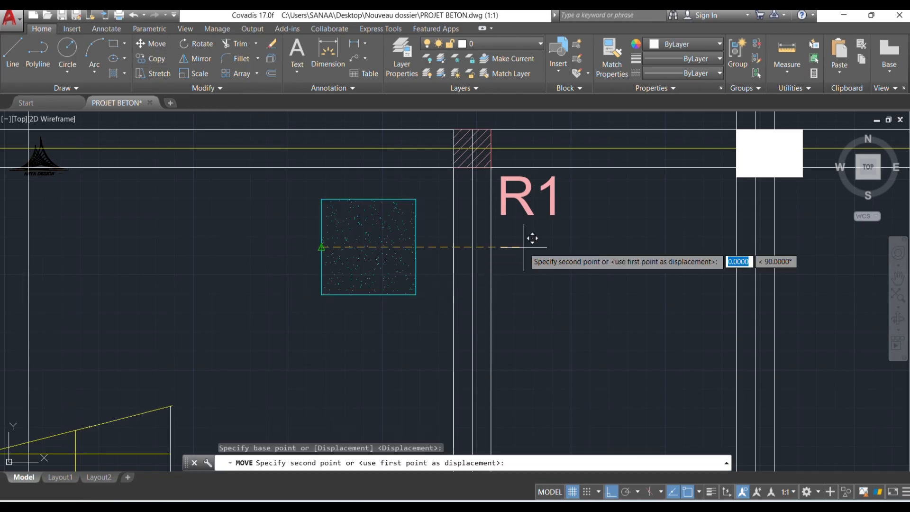
click(426, 148)
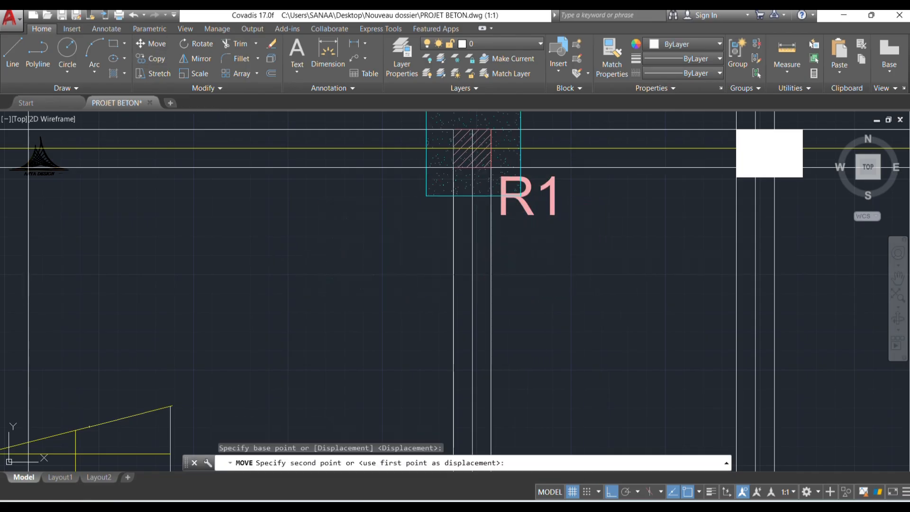
middle_drag(457, 151, 429, 262)
key(Escape)
Step: Move the hatched square by the midpoint of its bottom edge onto the vertical axis line of the upper R1 column
click(522, 184)
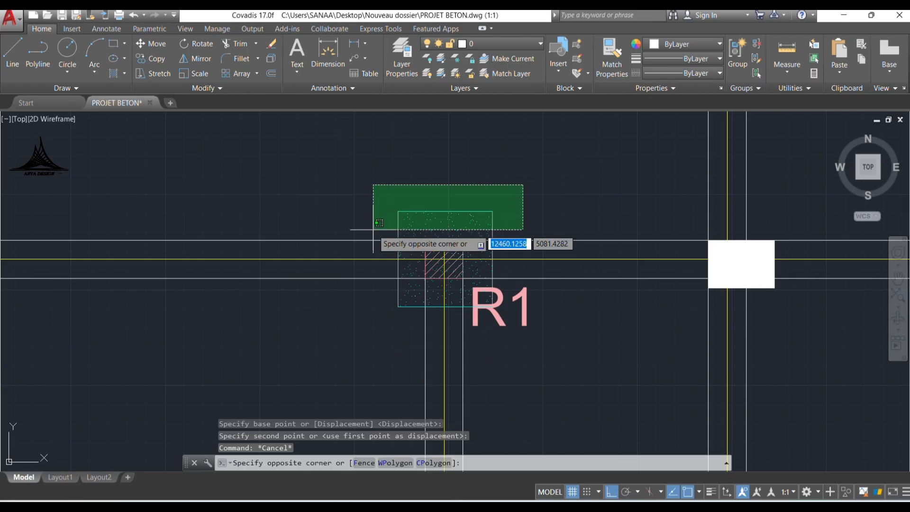
click(373, 230)
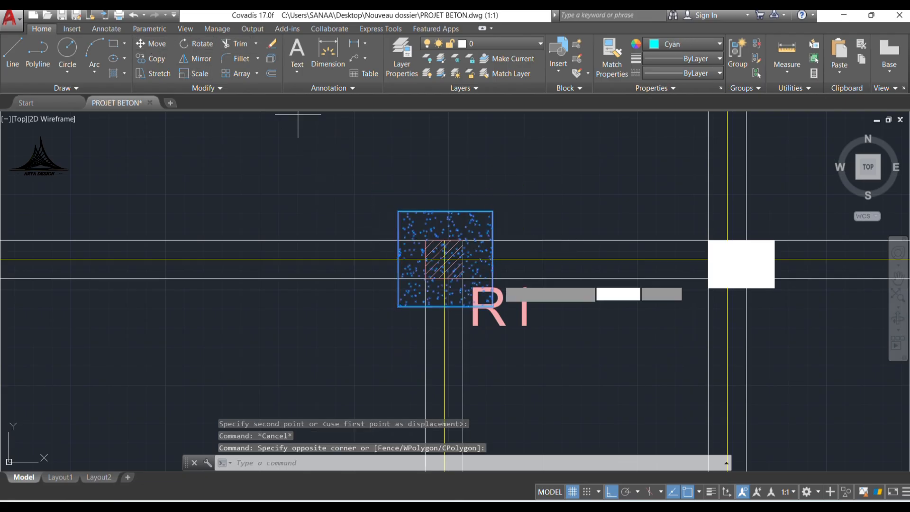
text(m)
key(Return)
scroll(396, 262, up, 4)
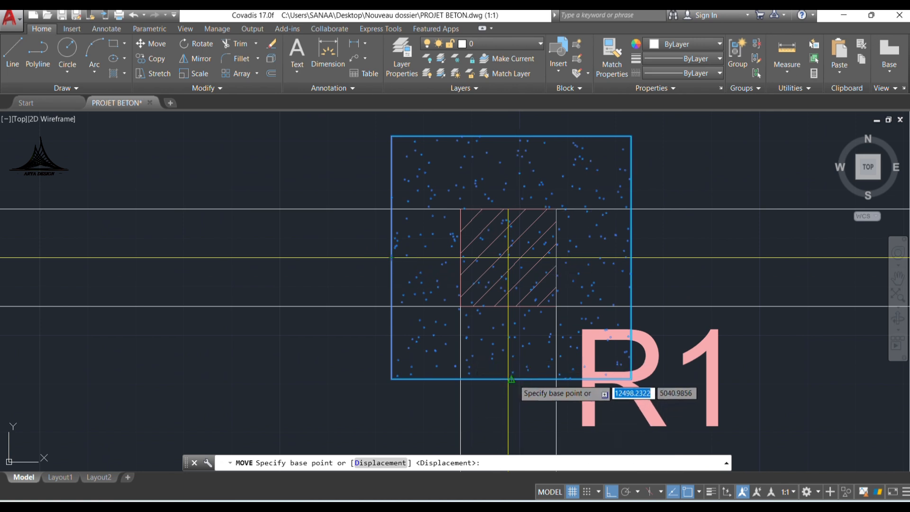
click(511, 379)
click(508, 379)
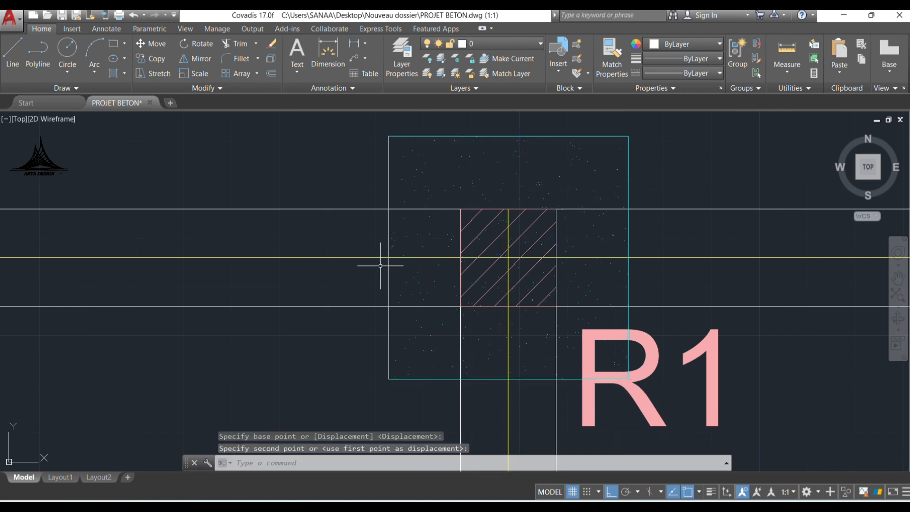
Step: Copy the cyan hatched square from the upper R1 column straight down onto the lower R1 column
scroll(331, 180, down, 3)
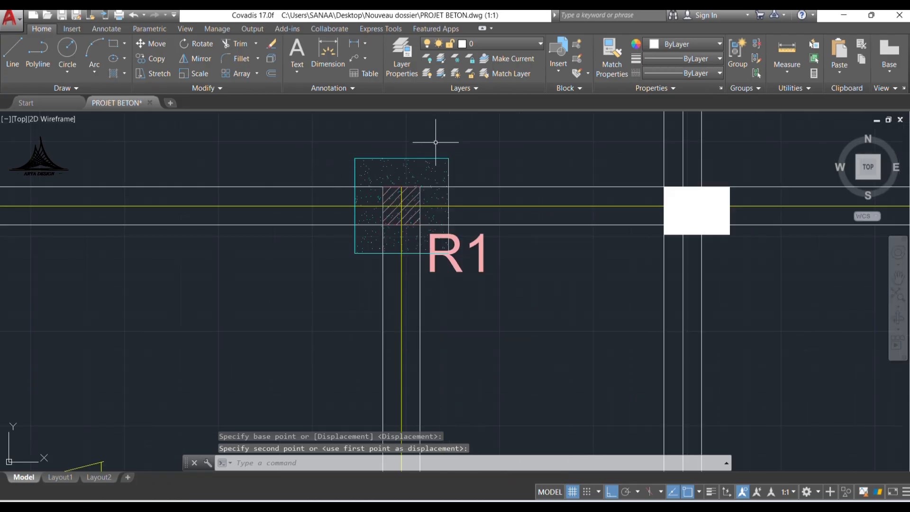
click(455, 130)
click(417, 153)
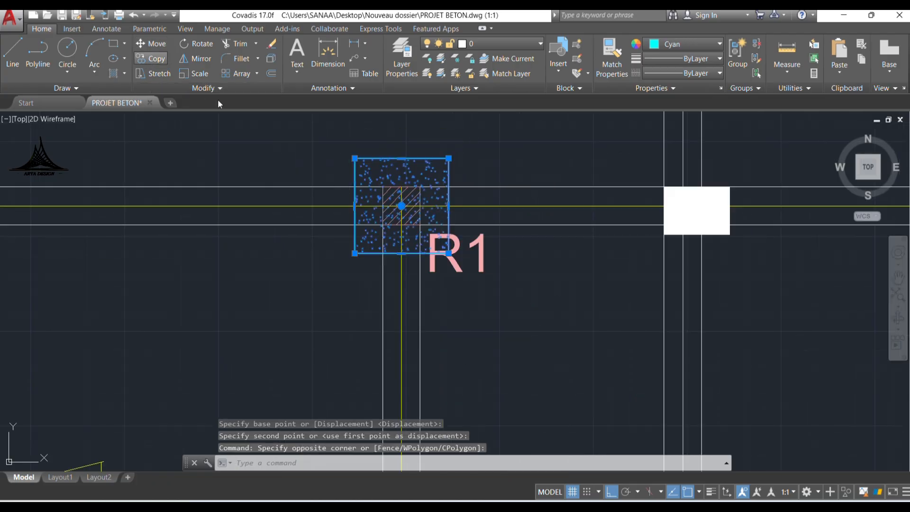
click(523, 188)
scroll(524, 187, down, 8)
scroll(513, 309, up, 2)
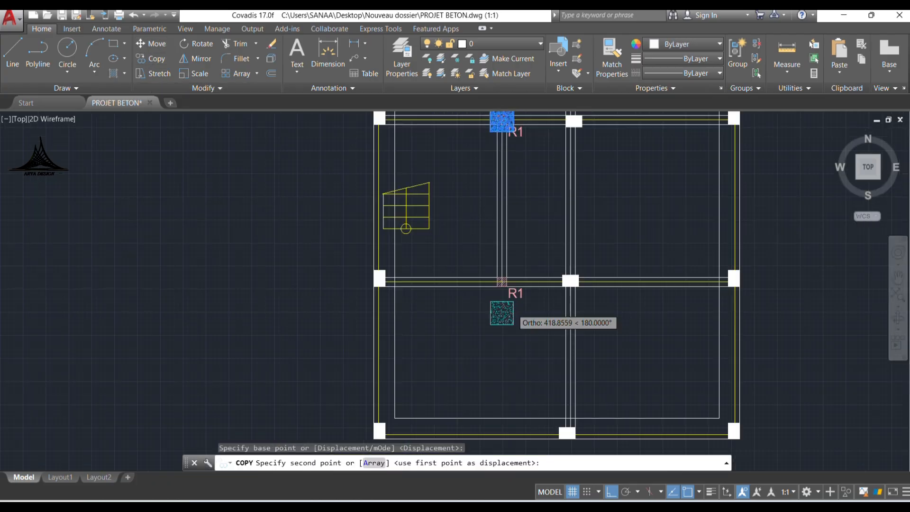
scroll(513, 314, up, 2)
click(524, 244)
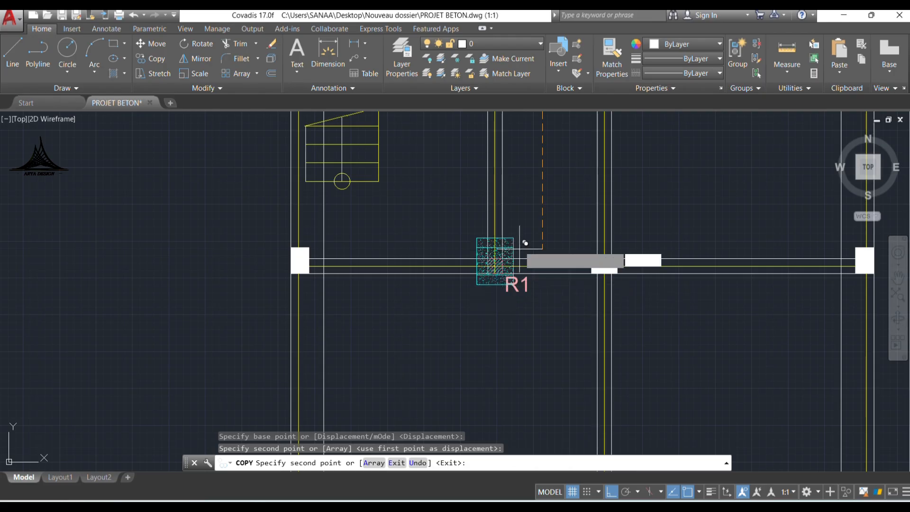
middle_drag(524, 242, 538, 376)
key(Escape)
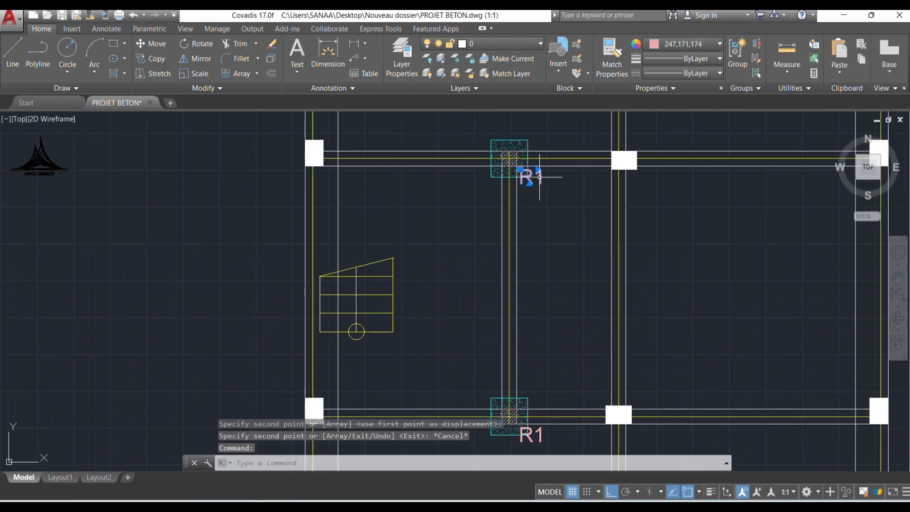
Step: Copy the upper R1 label horizontally to the left, below the upper beam of the stair bay
click(138, 58)
click(527, 191)
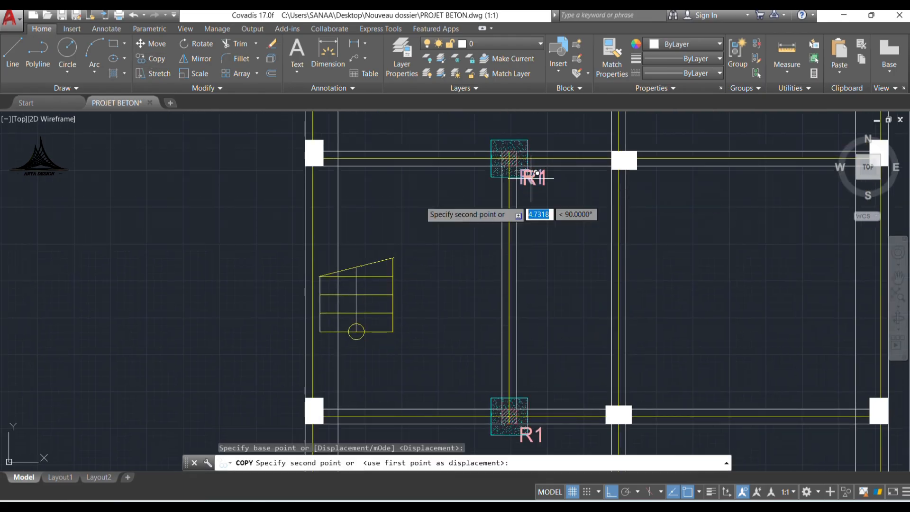
click(402, 198)
key(Escape)
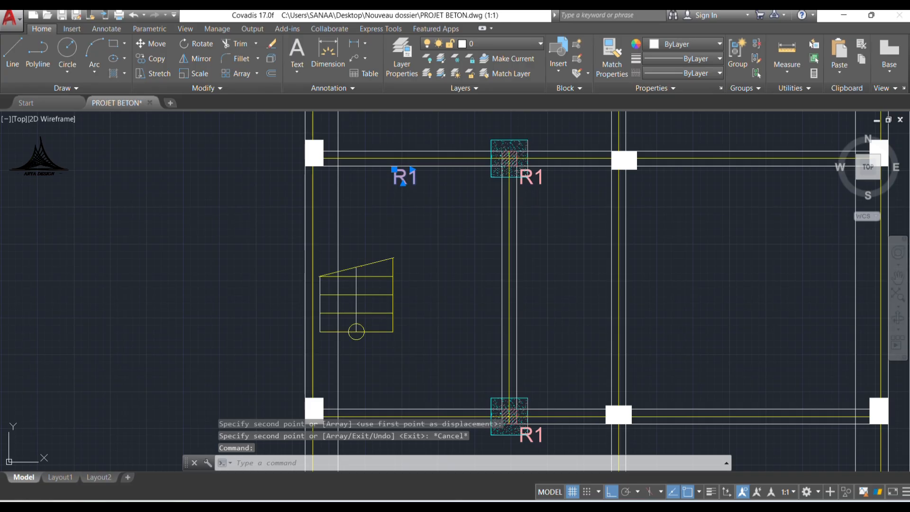
Step: Replace the text of the copied R1 label with "Massif(50x50x50)"
double_click(405, 178)
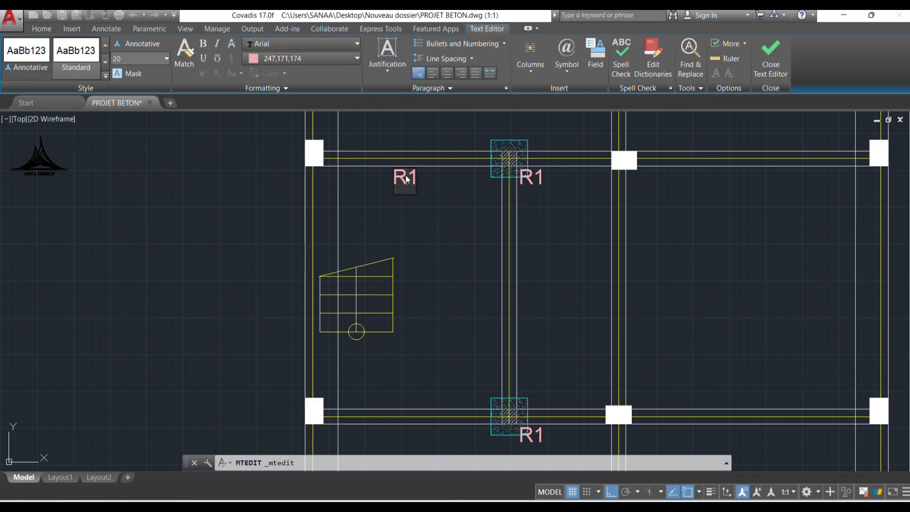
key(BackSpace)
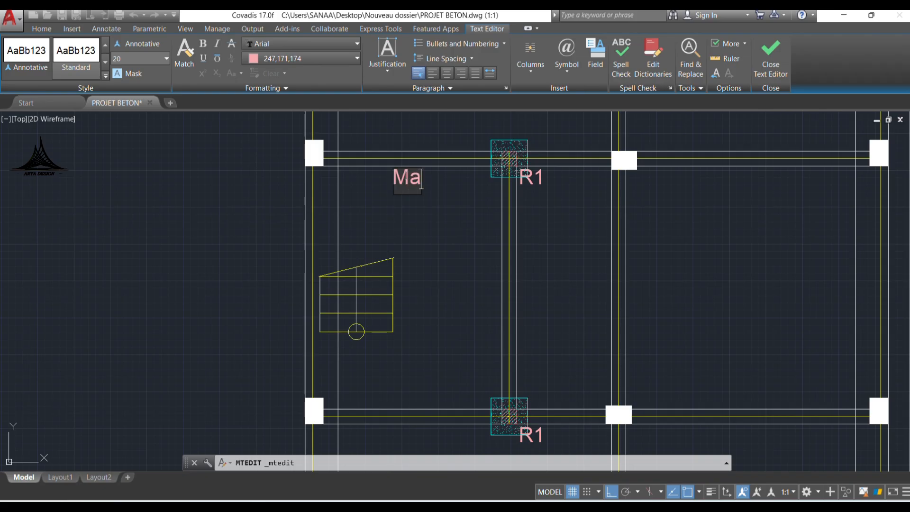
text(Massif)
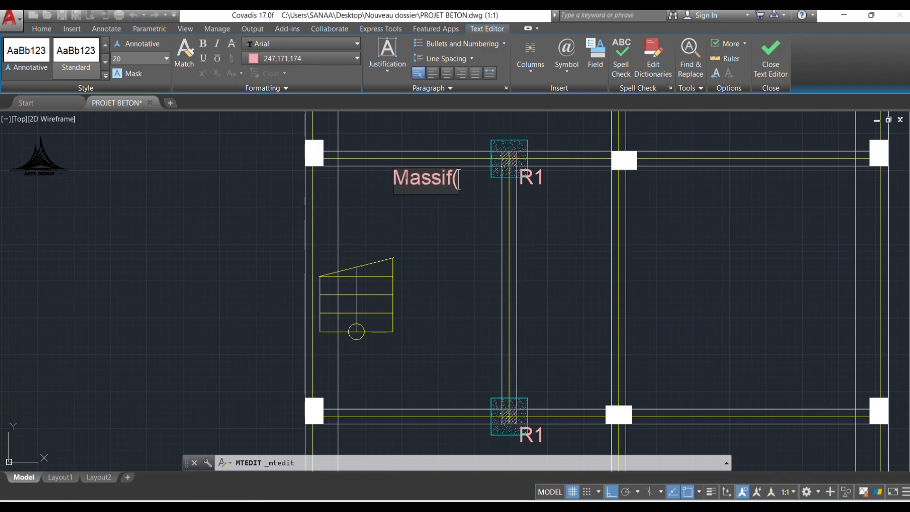
text((50)
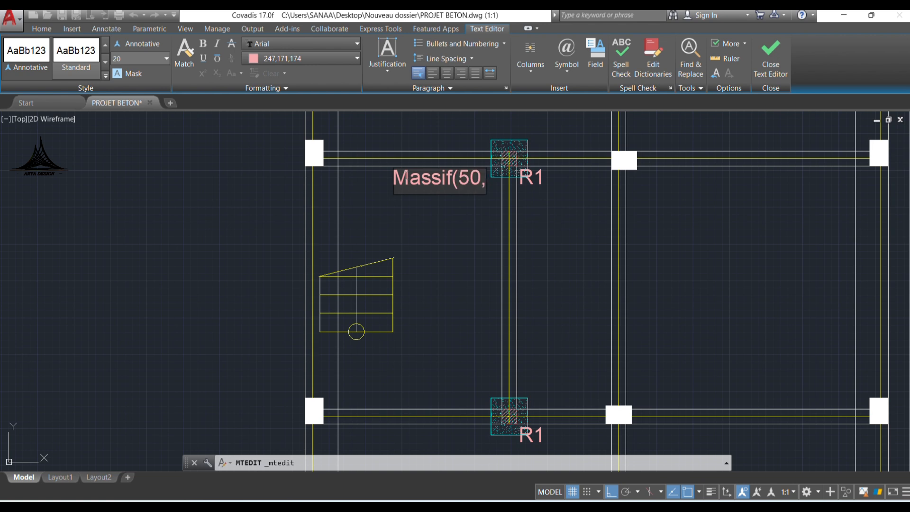
text(x)
key(BackSpace)
text(x50x50)
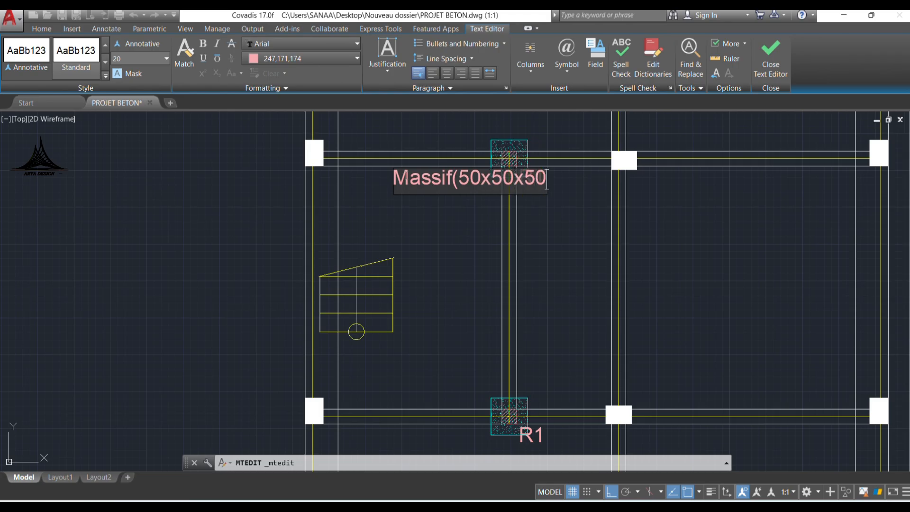
click(469, 218)
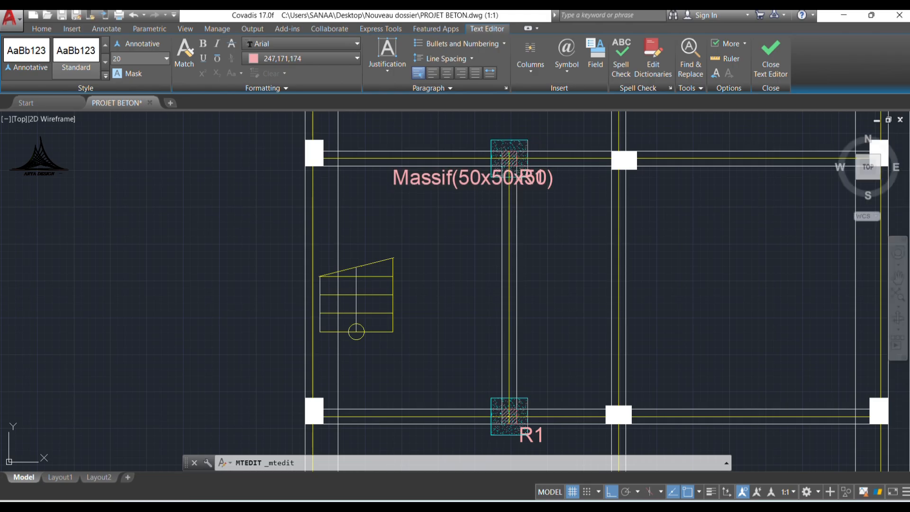
Step: Scale the Massif(50x50x50) label by a factor of 0.7 from its left end
click(444, 185)
click(192, 73)
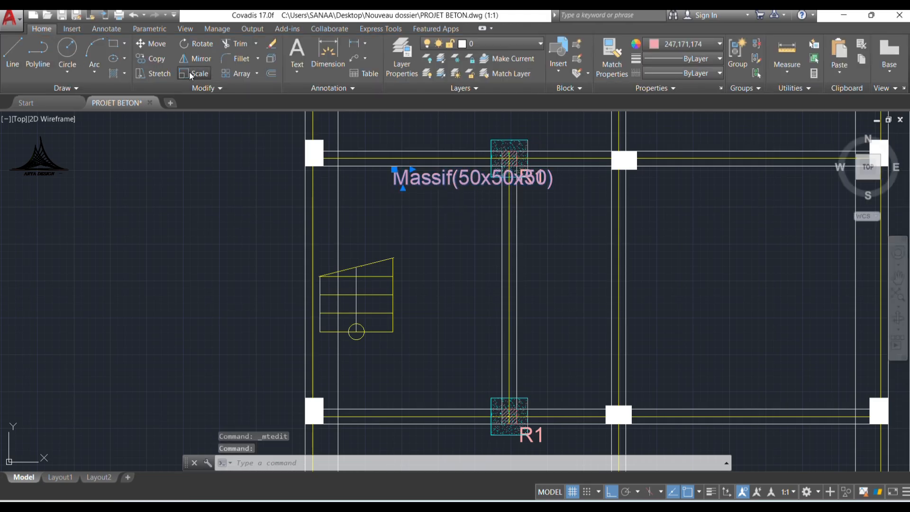
click(397, 177)
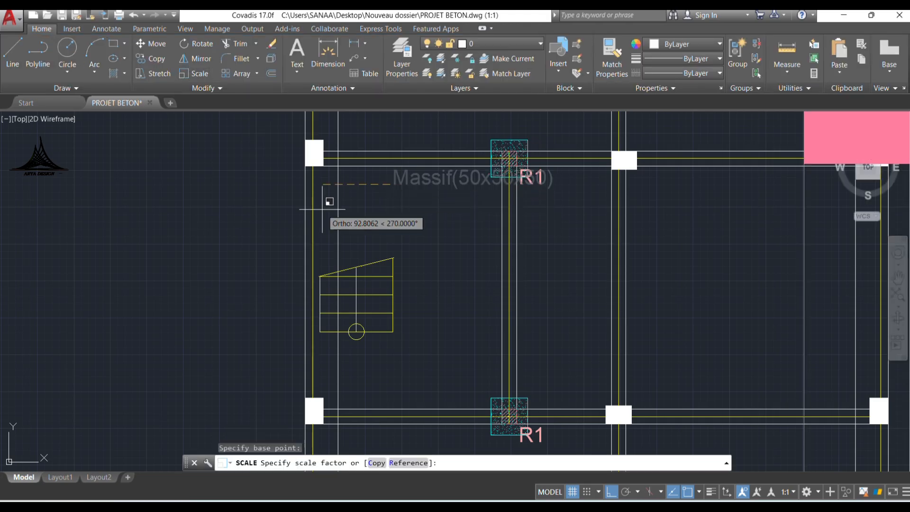
text(0)
key(BackSpace)
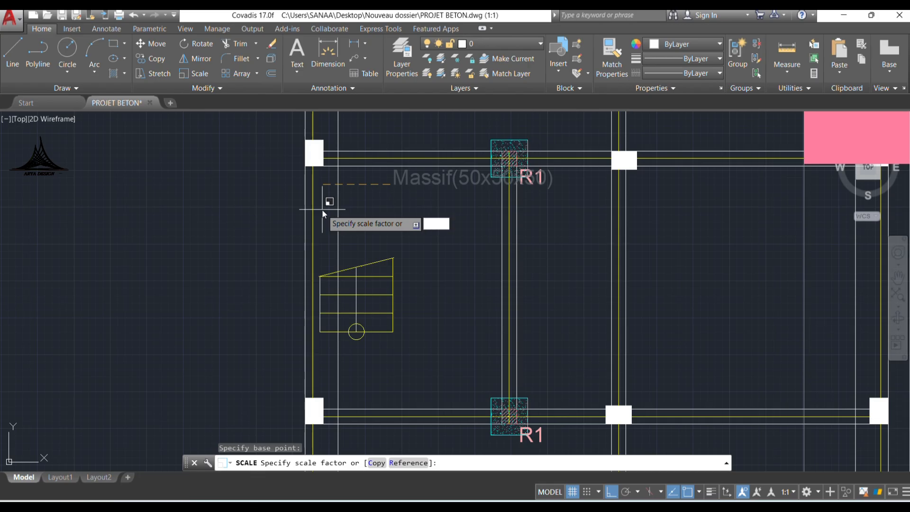
text(0.7)
key(Return)
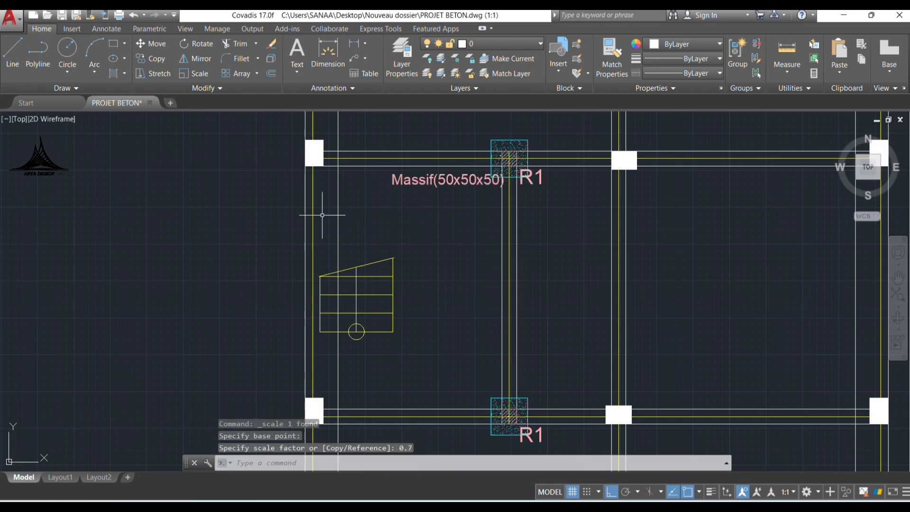
Step: Colour the Massif(50x50x50) label cyan and move it slightly left, clear of the hatched square
scroll(524, 149, up, 3)
click(388, 260)
click(334, 208)
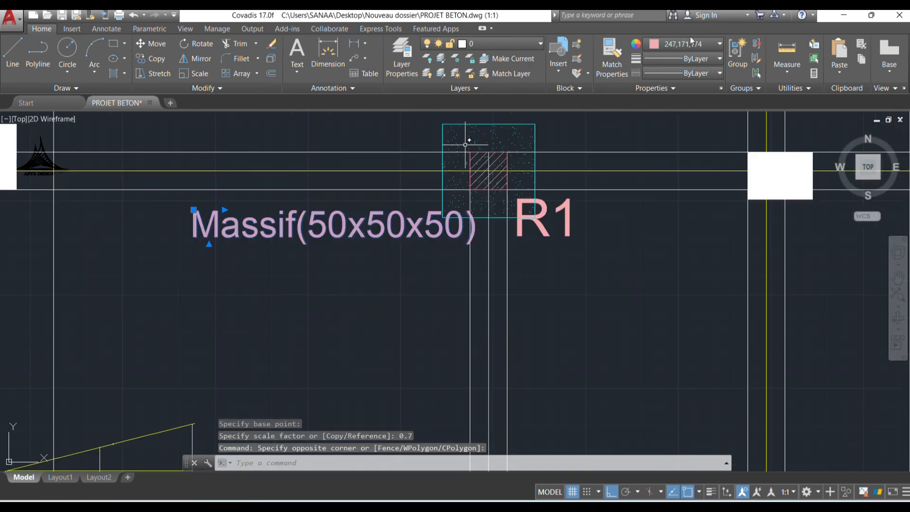
click(660, 43)
click(686, 168)
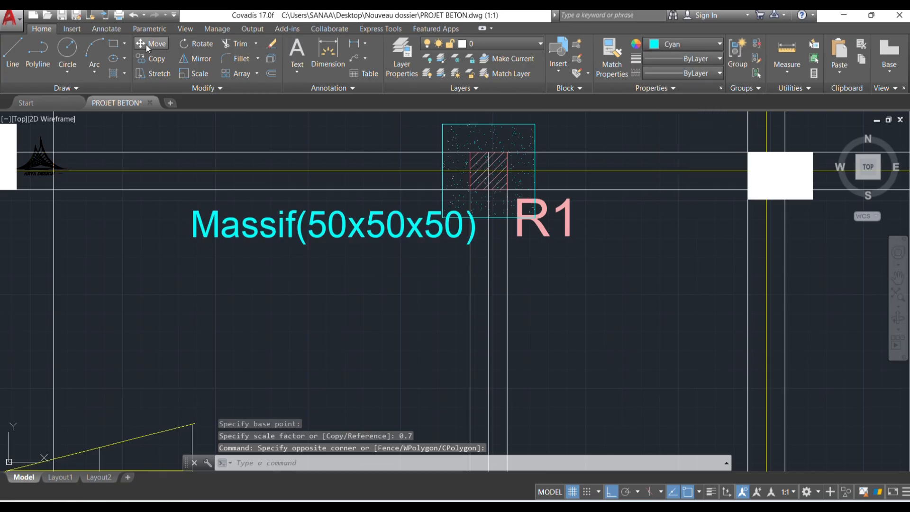
click(151, 44)
click(355, 290)
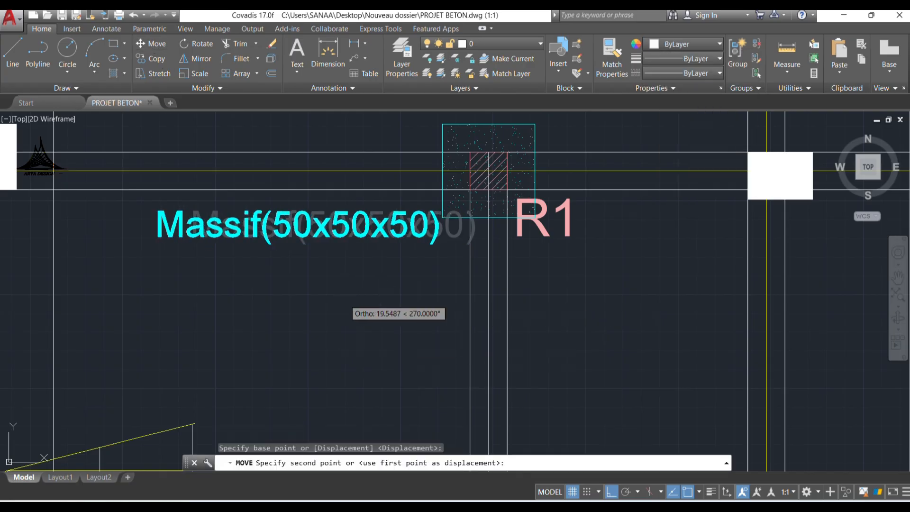
click(337, 297)
Step: Draw a leader line that underlines the Massif(50x50x50) label and slants up into the upper R1 column
click(7, 47)
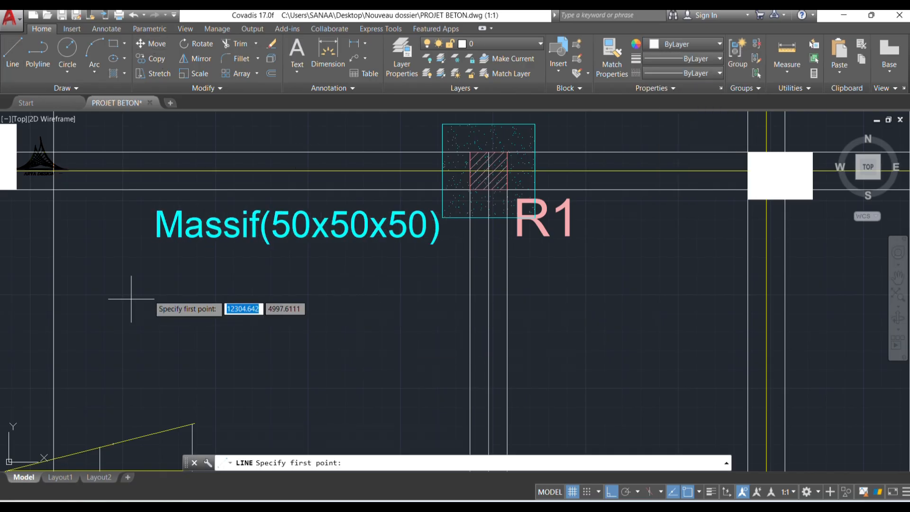
click(144, 242)
click(449, 242)
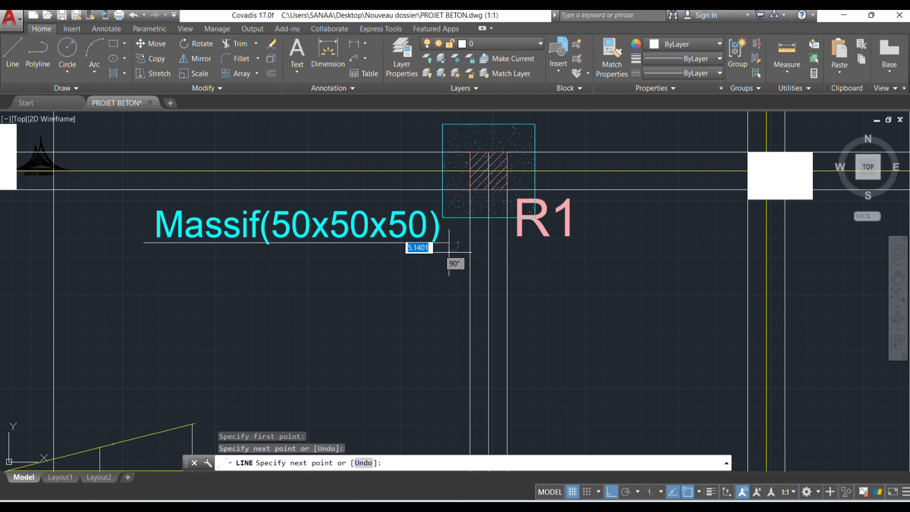
click(488, 182)
key(Escape)
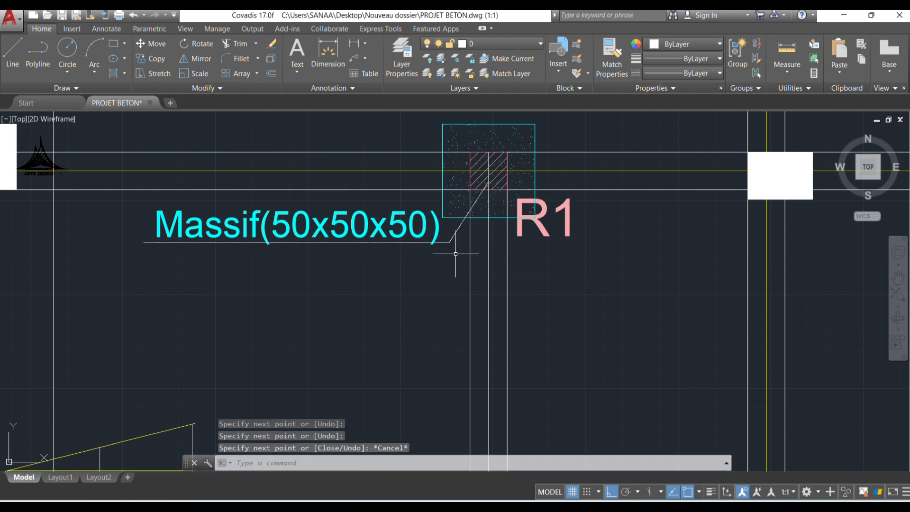
Step: Colour the leader line of the Massif(50x50x50) label cyan
click(456, 233)
click(445, 252)
click(682, 43)
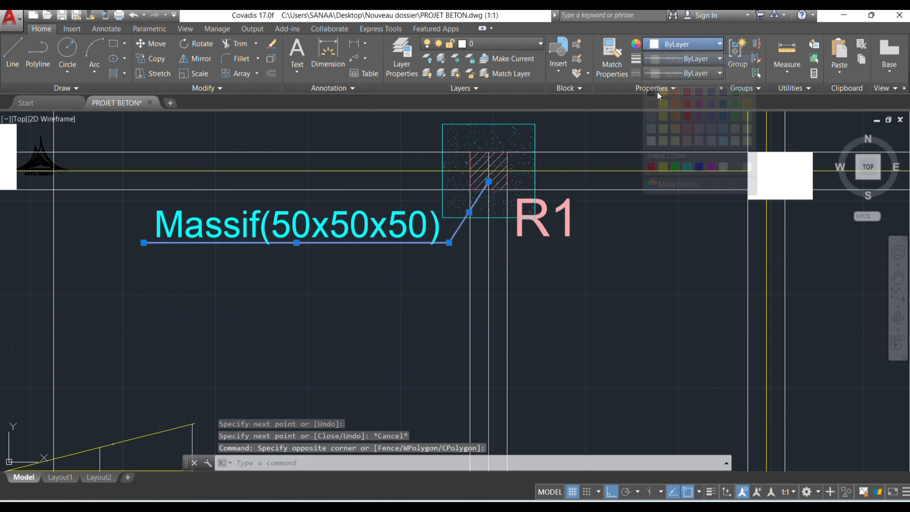
click(687, 166)
Step: Copy the Massif(50x50x50) label with its leader straight down to the lower R1 column of the left plan
click(450, 251)
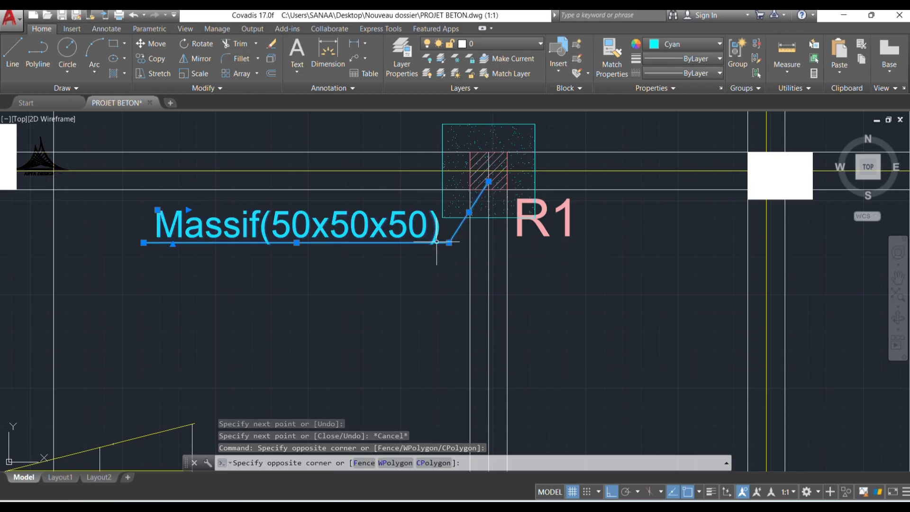
click(437, 239)
click(151, 58)
click(387, 242)
scroll(378, 203, down, 5)
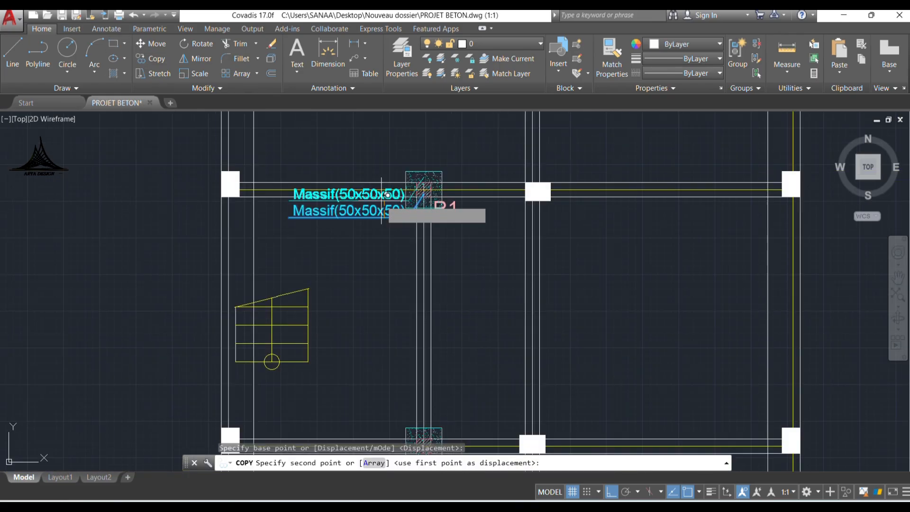
middle_drag(370, 361, 357, 131)
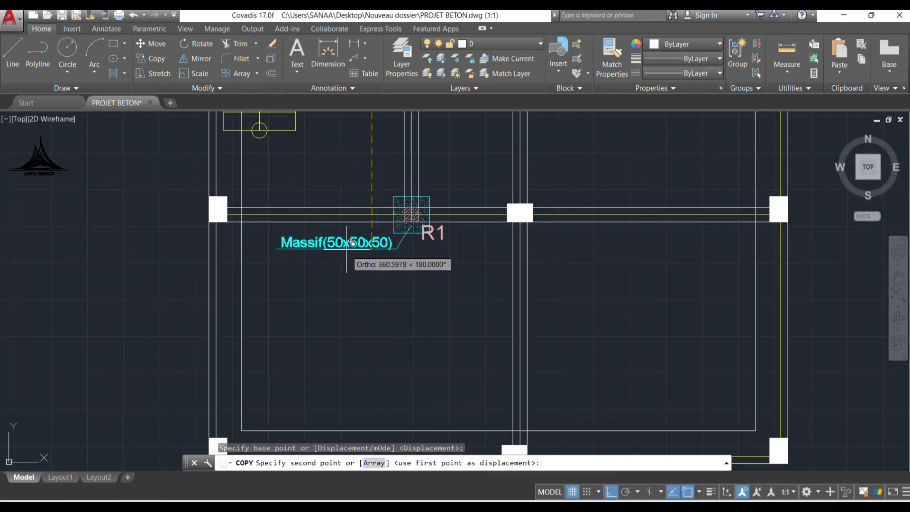
click(366, 264)
key(Escape)
Step: Make COTATION the current layer for dimensioning the left plan
scroll(367, 281, down, 5)
middle_drag(412, 226, 397, 284)
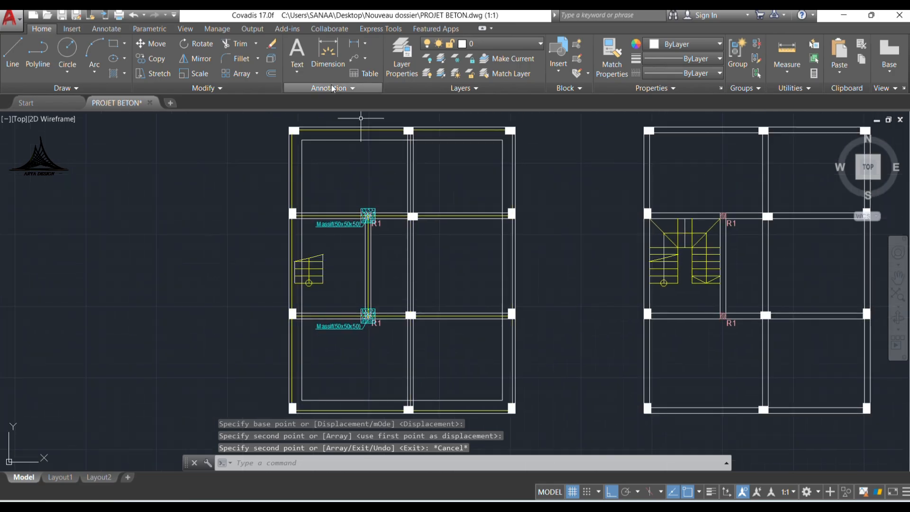
click(356, 45)
middle_drag(421, 426, 408, 327)
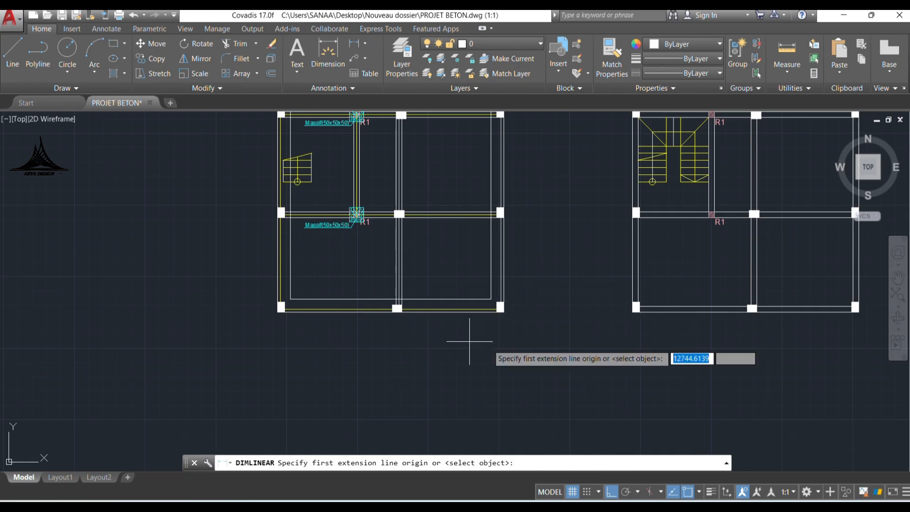
scroll(541, 321, up, 5)
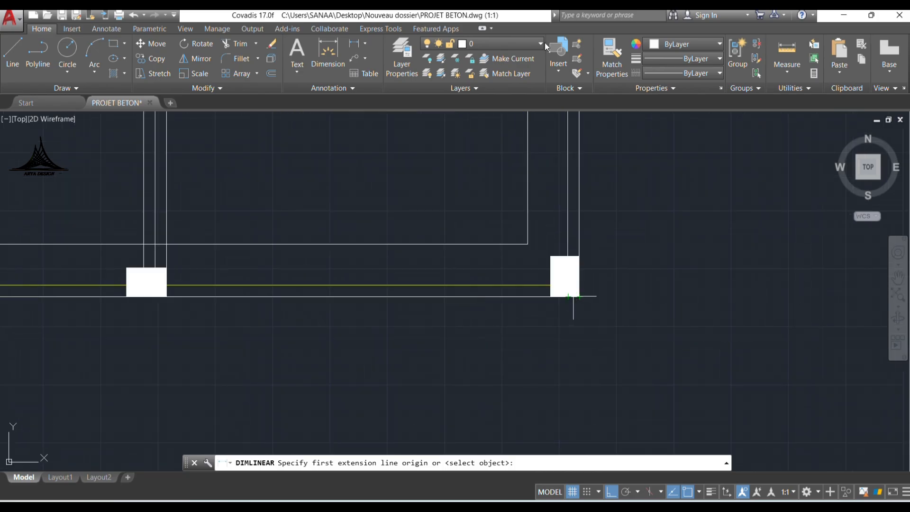
click(542, 41)
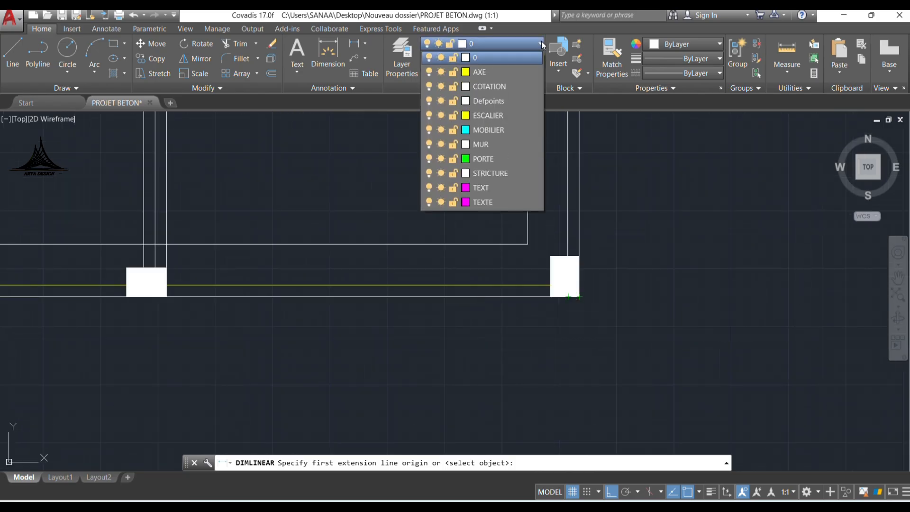
click(499, 89)
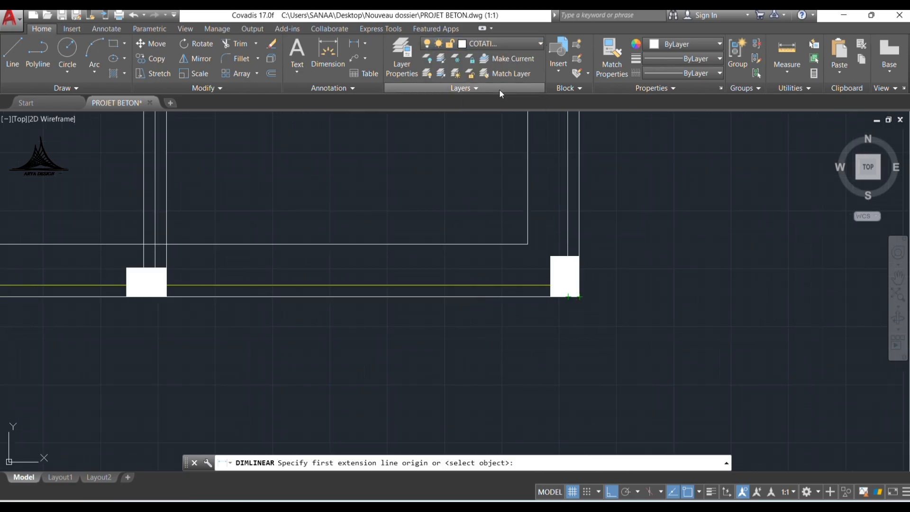
Step: Add a horizontal linear dimension below the left plan's lower-right column, from the wall axis to the outer corner
click(354, 44)
click(567, 296)
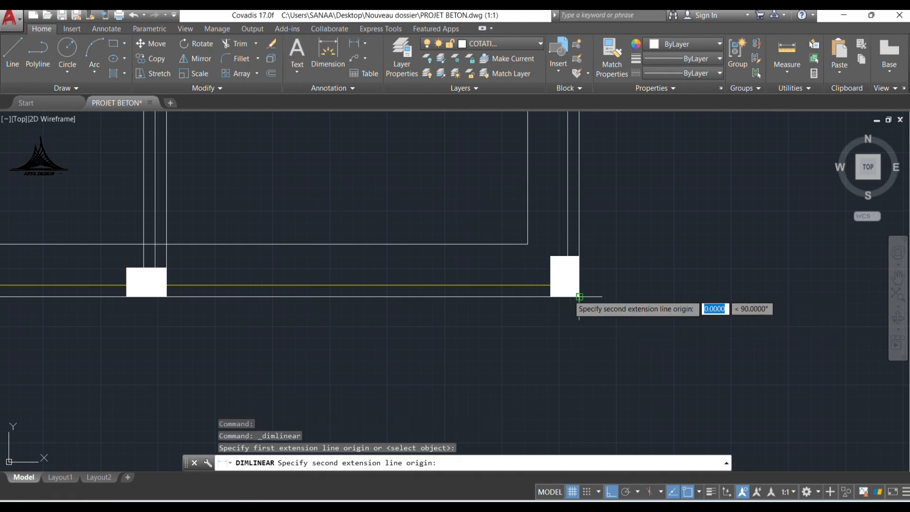
click(579, 296)
click(574, 345)
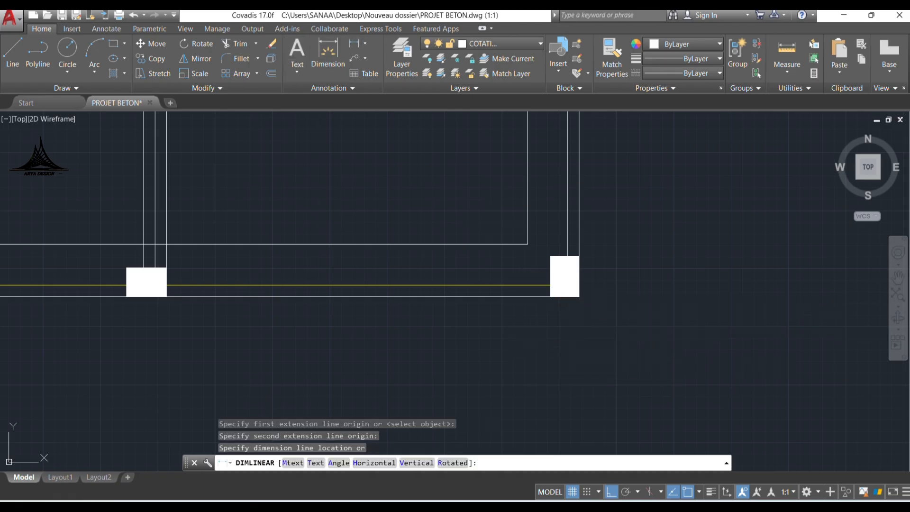
Step: Continue the dimension chain along the left plan's lower edge to the middle axis, the left axis and the outer left corner
click(103, 29)
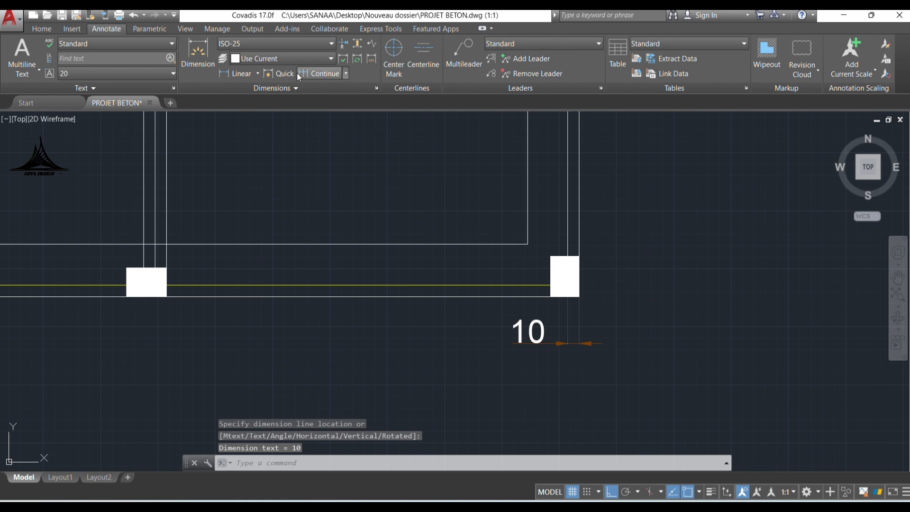
click(326, 74)
click(154, 295)
scroll(320, 287, down, 4)
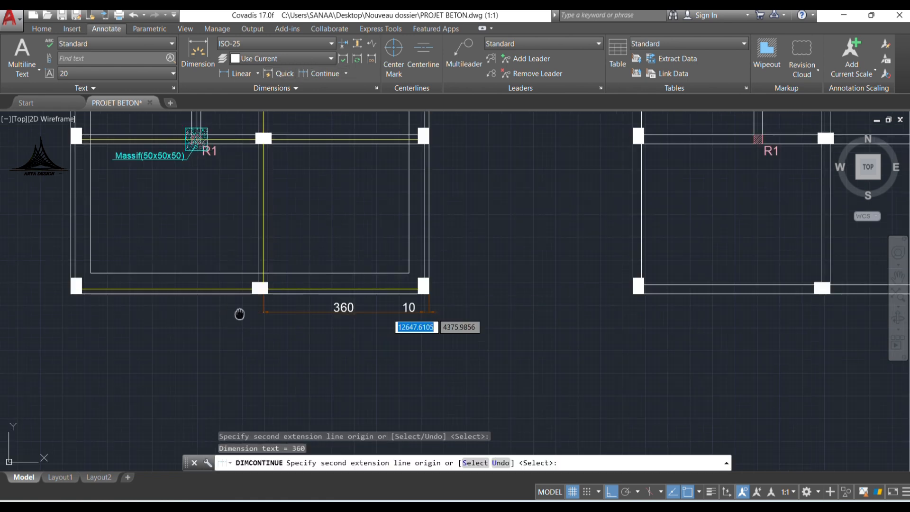
middle_drag(240, 311, 342, 287)
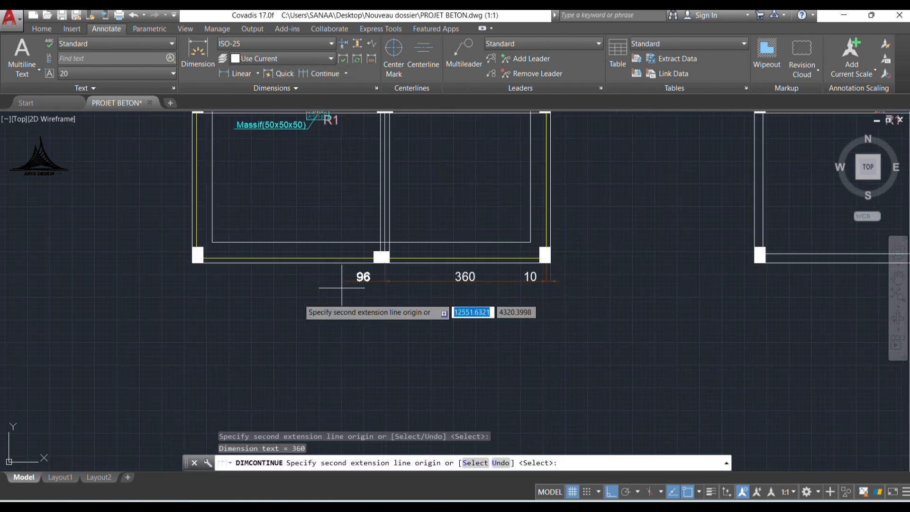
scroll(192, 262, up, 4)
click(201, 260)
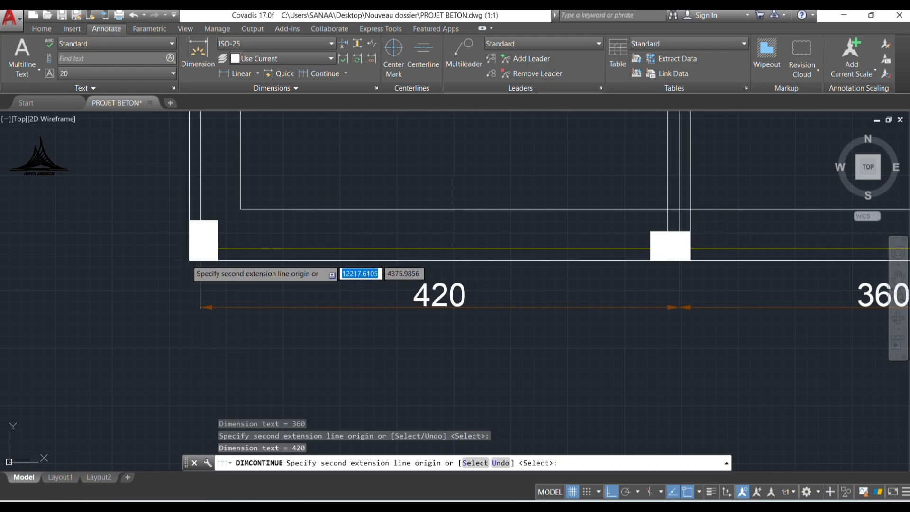
click(190, 260)
Step: Dimension the overall width of the left plan's lower edge, placing it below the dimension chain
click(242, 74)
key(Return)
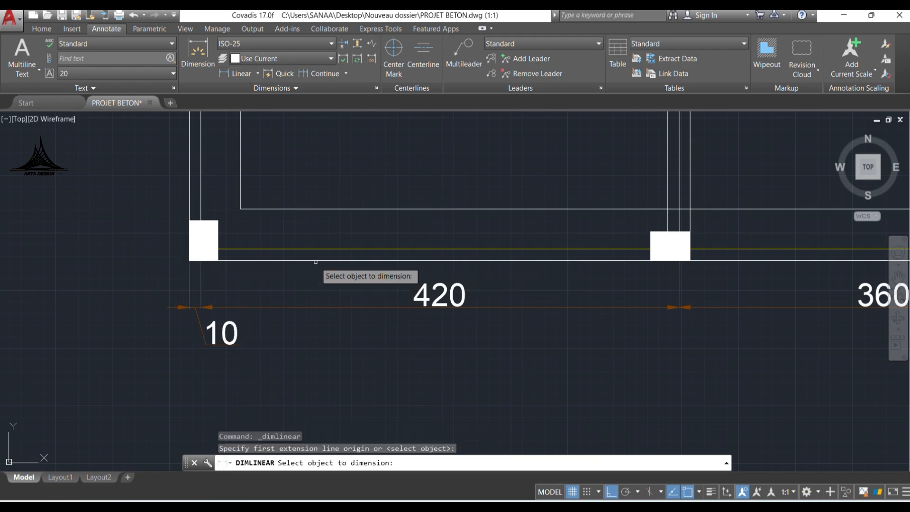
click(315, 260)
click(315, 367)
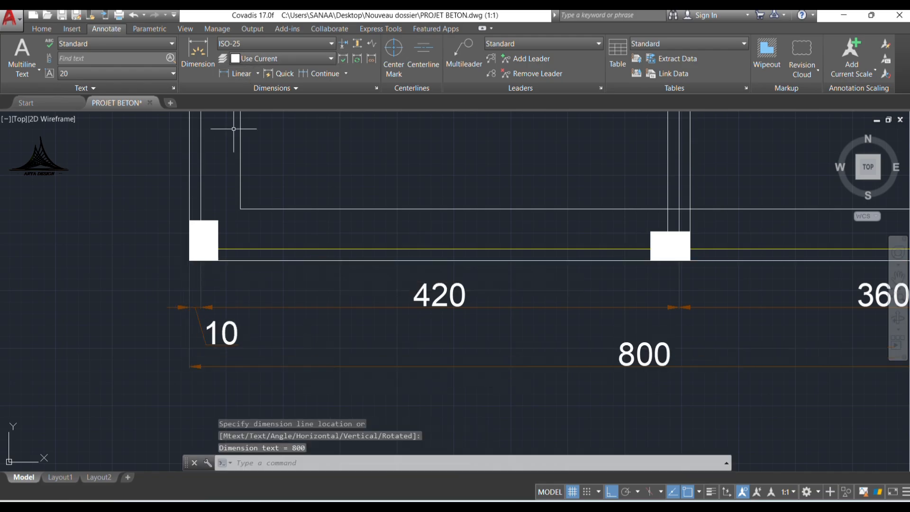
Step: Add a vertical linear dimension beside the left plan's lower-left column, from its outer corner to the beam axis
click(226, 74)
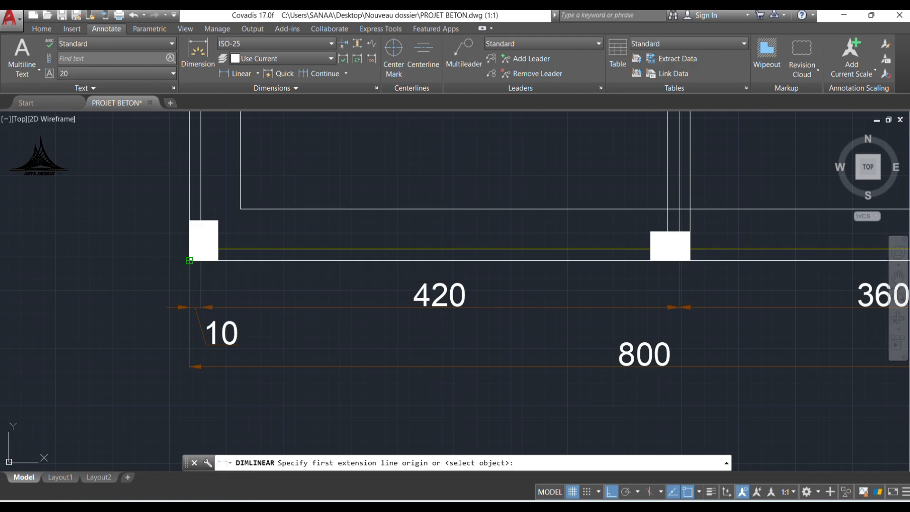
click(189, 248)
click(189, 260)
click(138, 255)
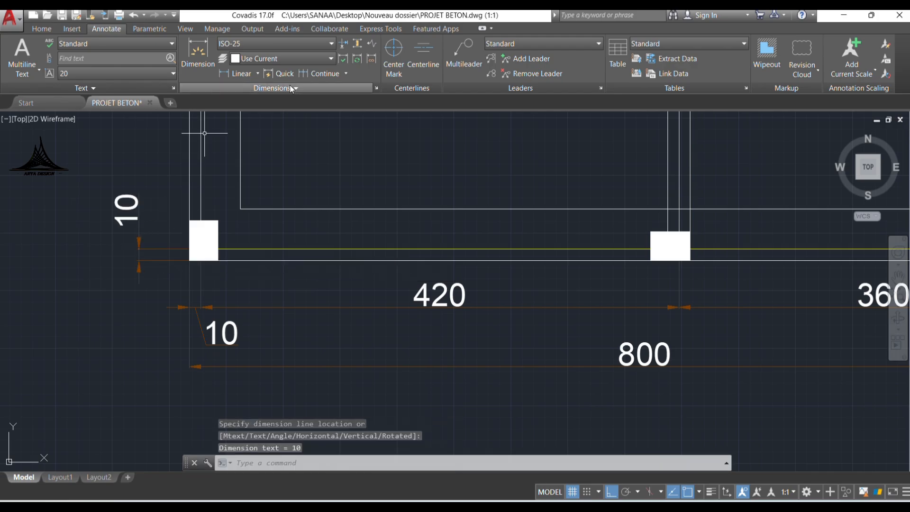
Step: Continue the vertical dimension chain up the left plan's left side through both intermediate beam axes to the upper edge
click(316, 73)
scroll(241, 160, down, 2)
middle_drag(241, 159, 426, 266)
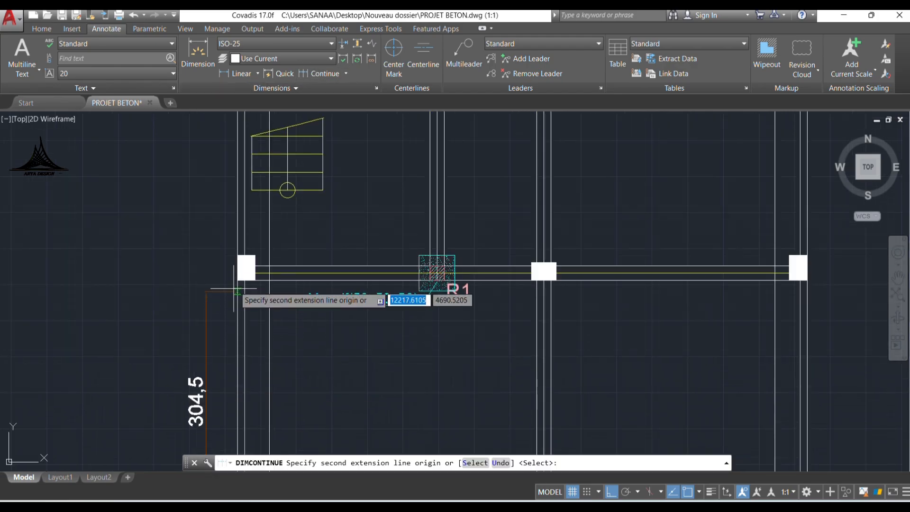
click(237, 273)
middle_drag(237, 214, 241, 450)
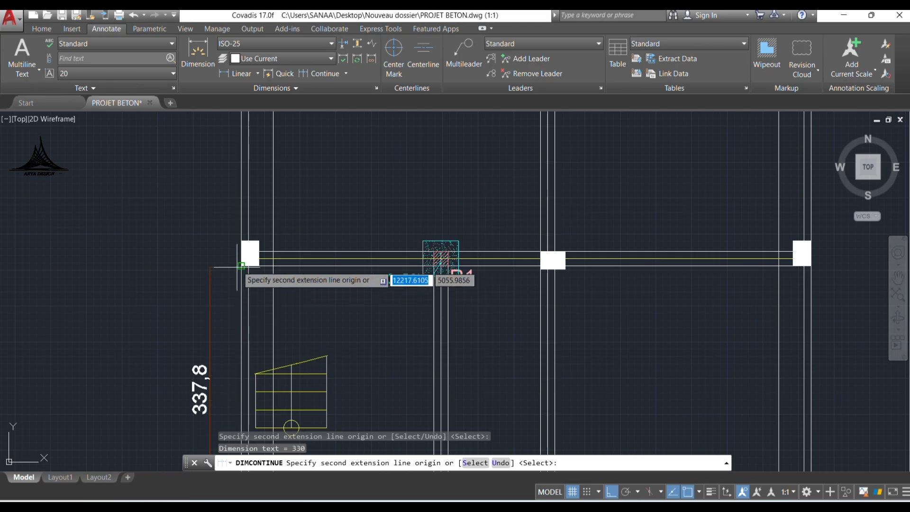
click(241, 259)
middle_drag(220, 153, 222, 337)
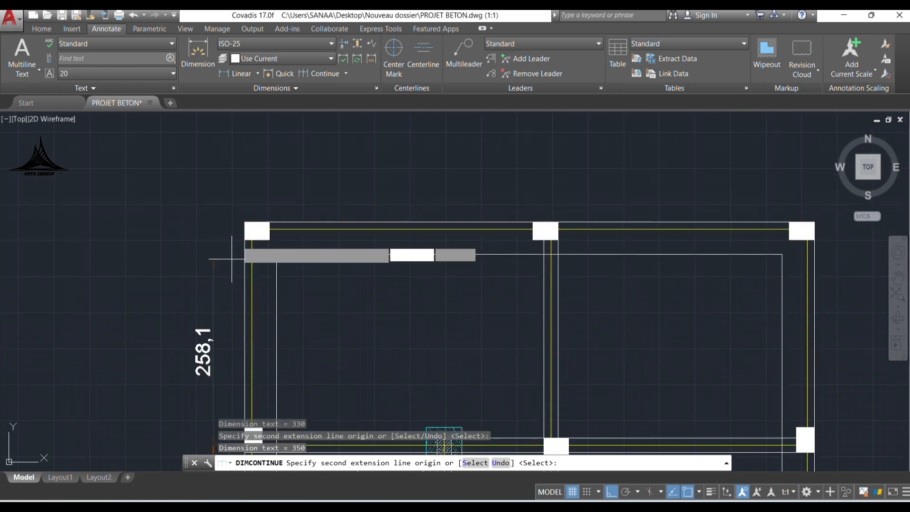
click(244, 229)
Step: Dimension the overall height of the left plan's left edge, placing it outside the vertical dimension chain
click(235, 73)
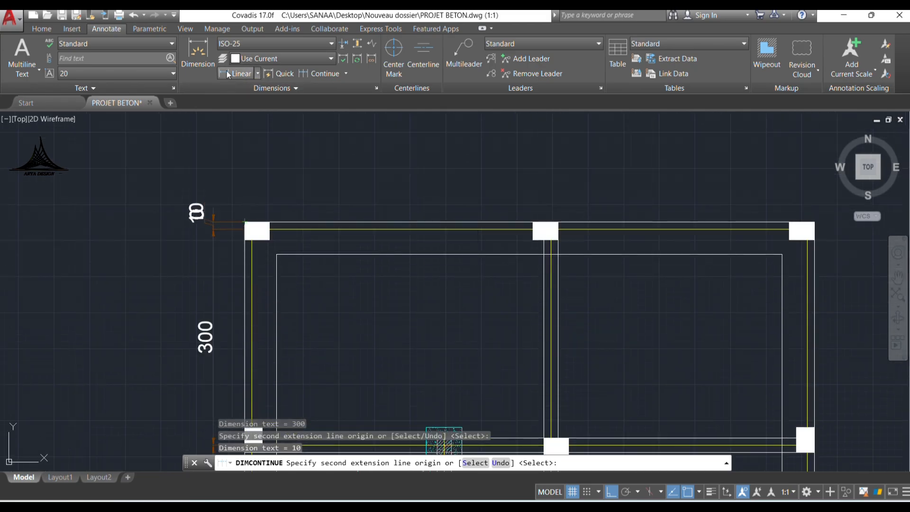
key(Return)
click(246, 285)
scroll(219, 269, down, 4)
middle_drag(194, 315, 189, 193)
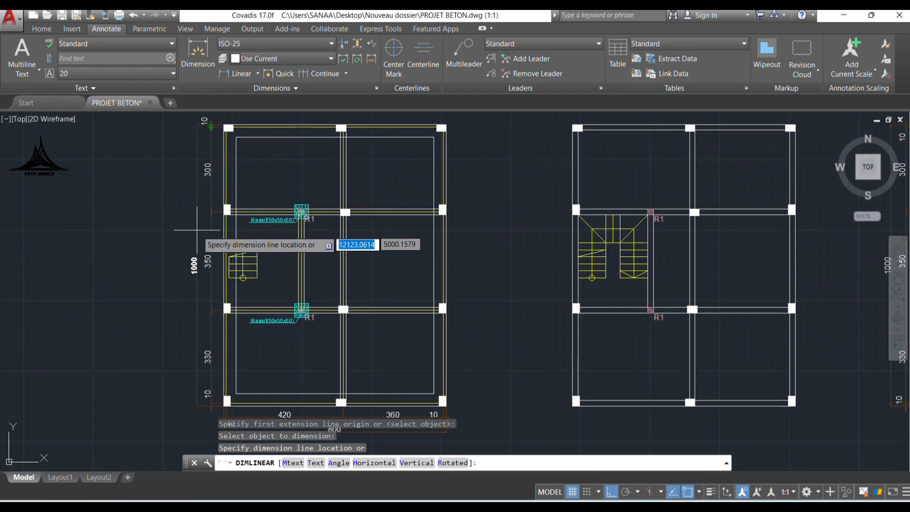
click(194, 231)
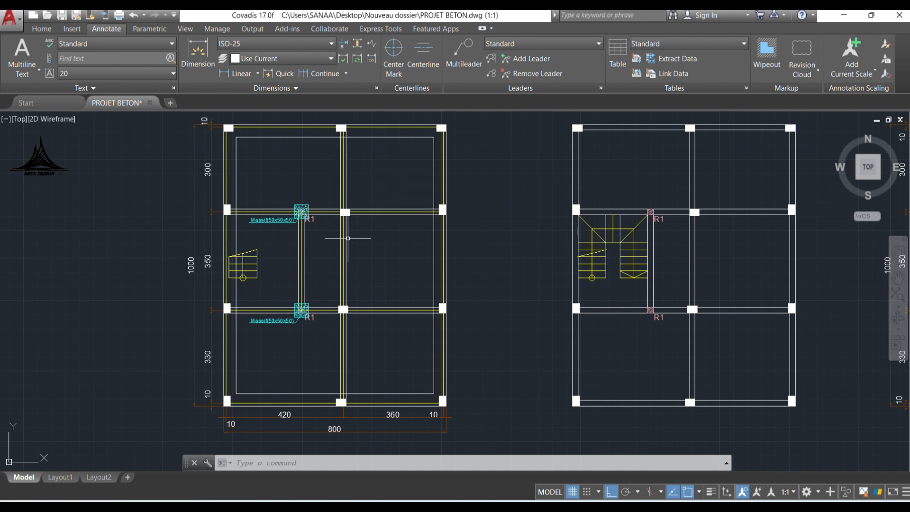
Step: Add the multiline text "P1" at the lower right of the left plan's upper-left column, on the TEXTE layer
middle_drag(358, 255, 364, 269)
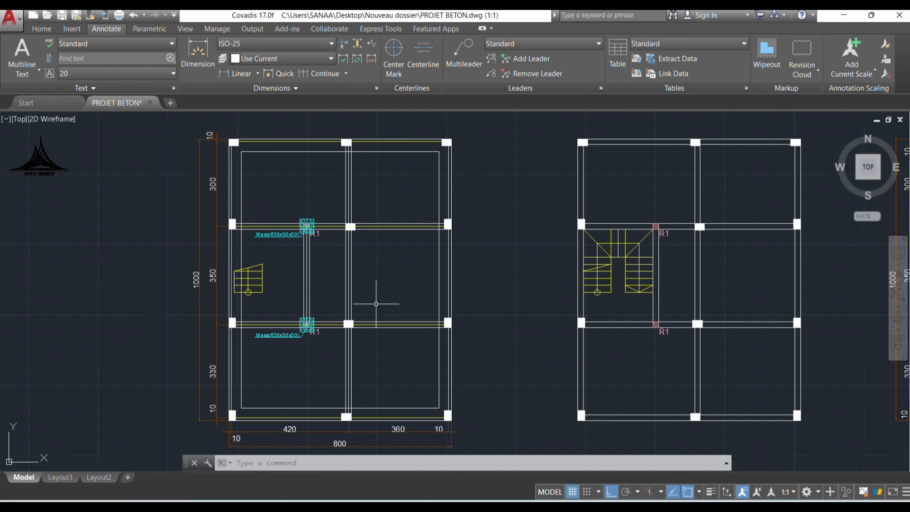
scroll(302, 234, up, 6)
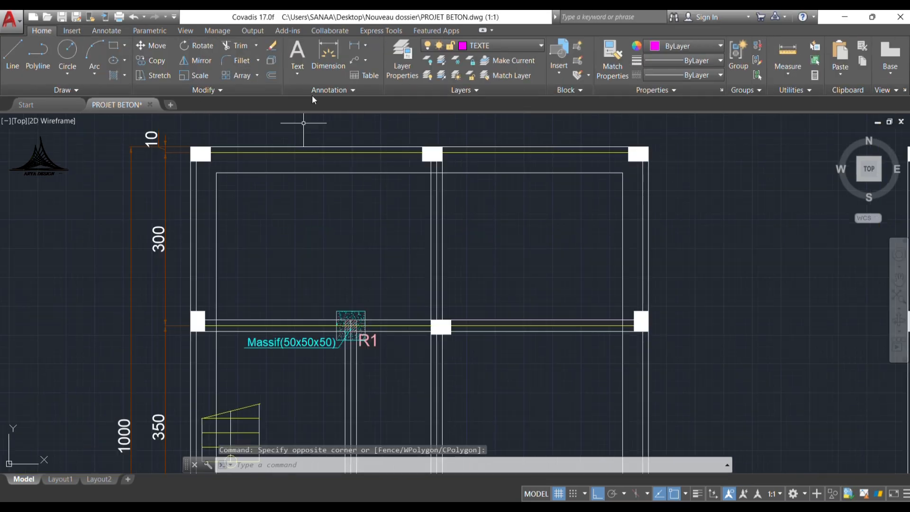
click(297, 54)
scroll(223, 178, up, 5)
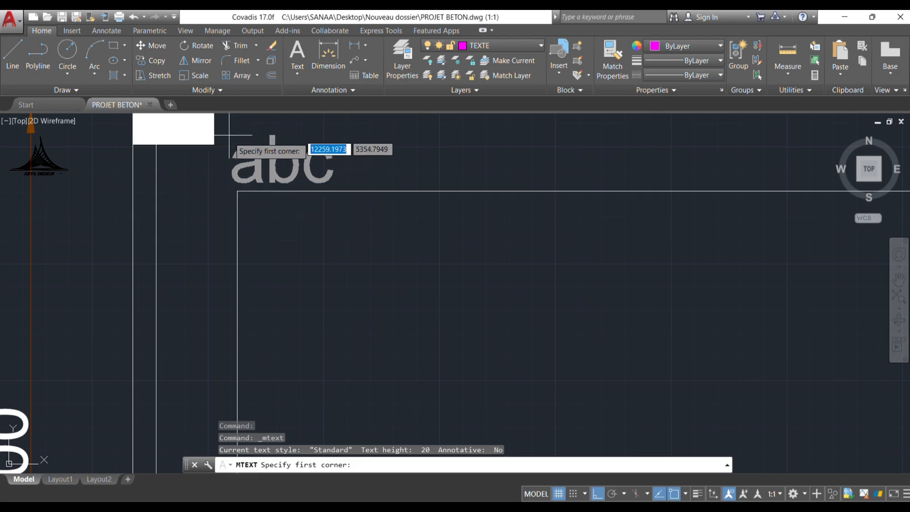
scroll(231, 212, down, 4)
scroll(232, 212, up, 2)
click(221, 201)
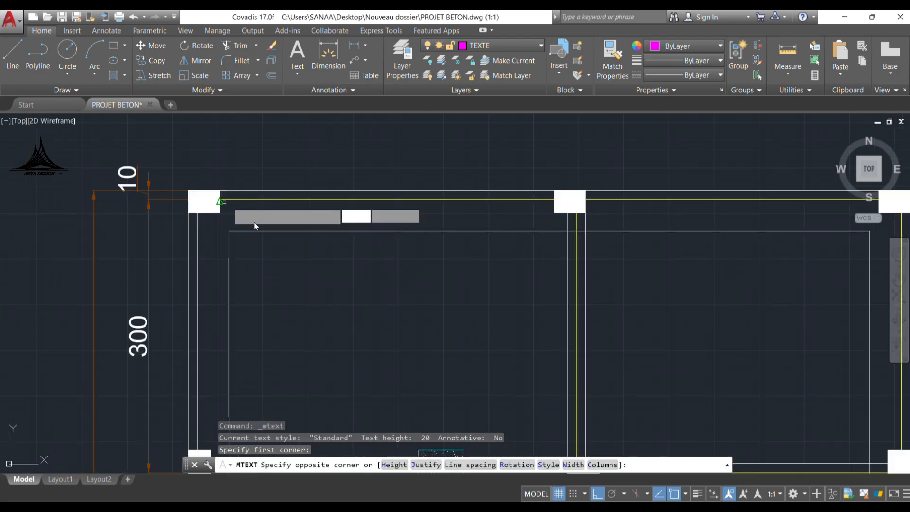
click(264, 228)
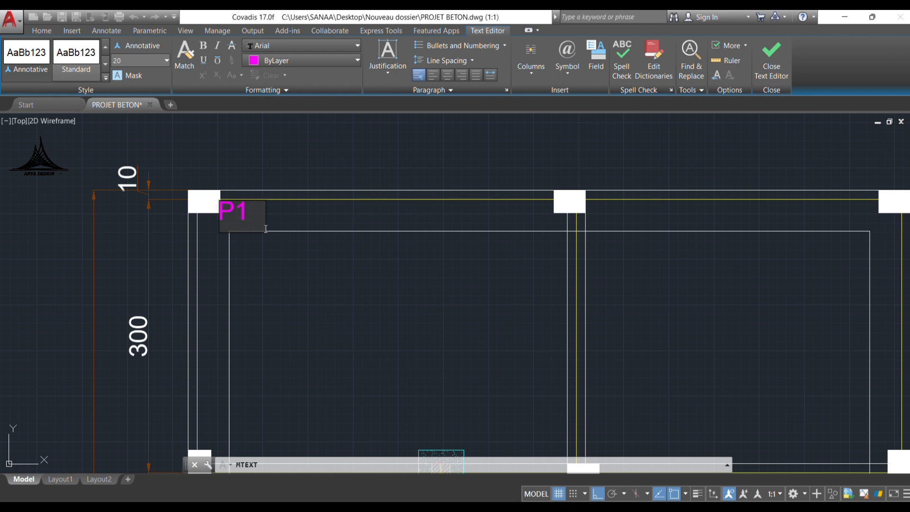
click(268, 249)
Step: Copy the P1 label beside the left plan's upper-left column to the upper-middle and upper-right columns
click(230, 206)
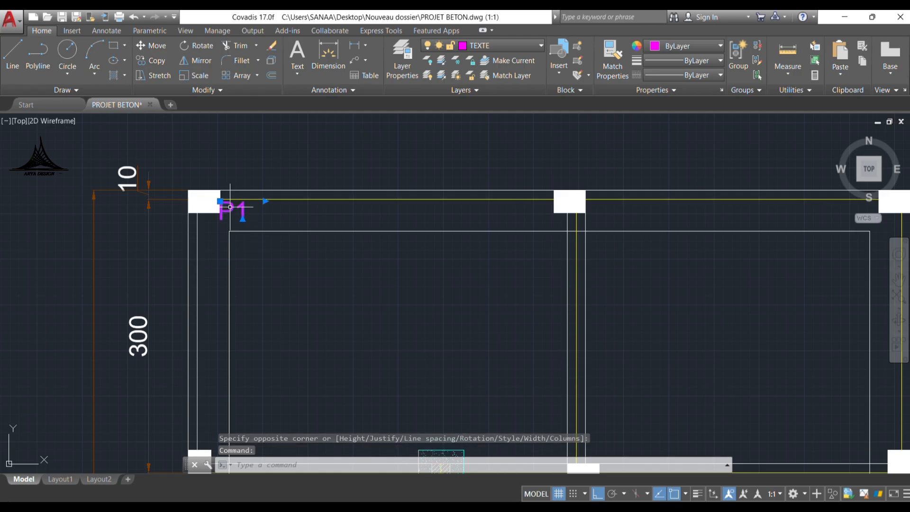
text(co)
key(Return)
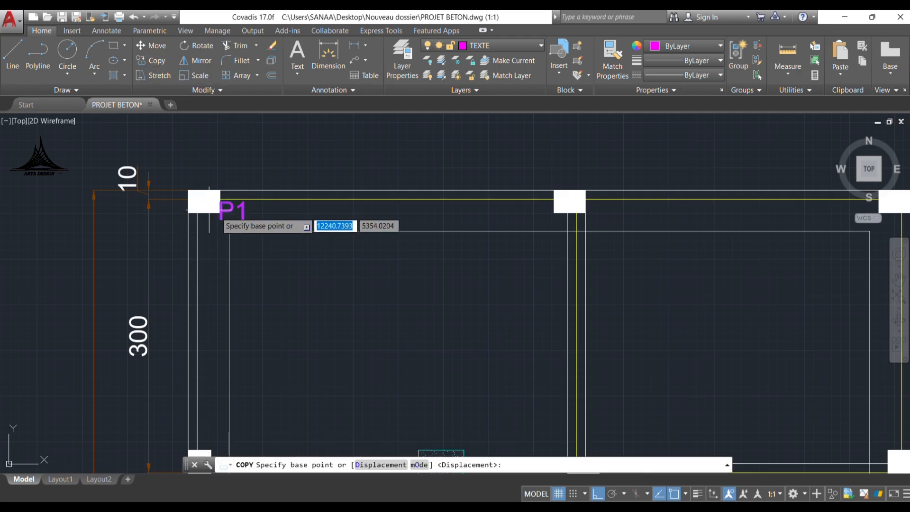
click(234, 213)
scroll(225, 222, down, 1)
scroll(383, 222, up, 1)
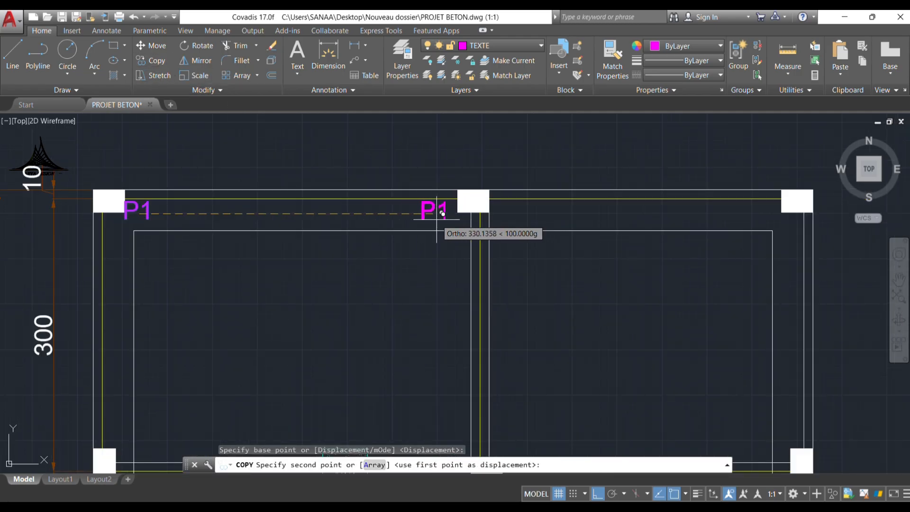
click(442, 219)
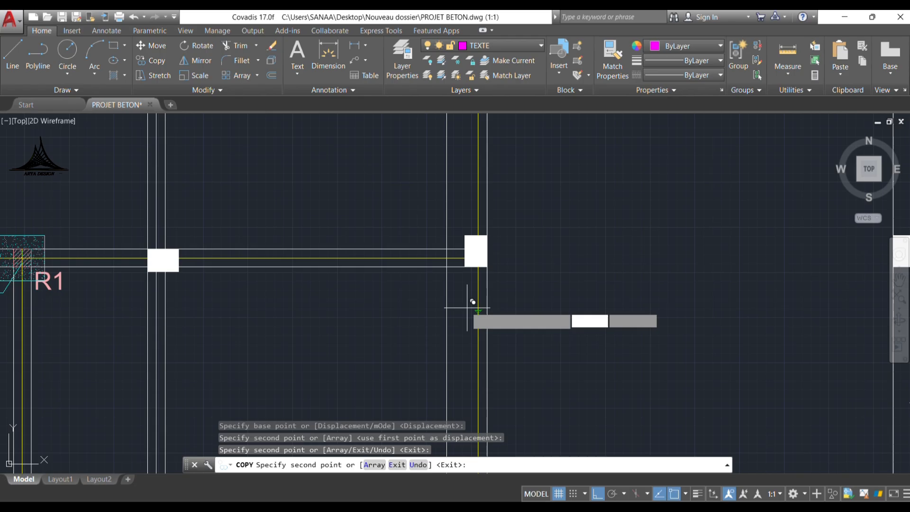
Step: With ortho off, place further P1 copies beside all the remaining columns in the left plan's lower three rows
scroll(467, 307, up, 2)
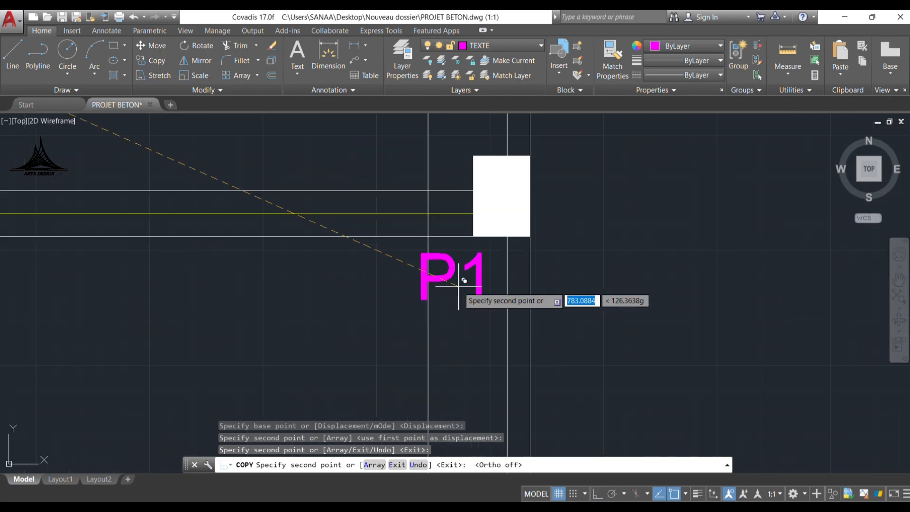
key(F8)
scroll(490, 227, down, 2)
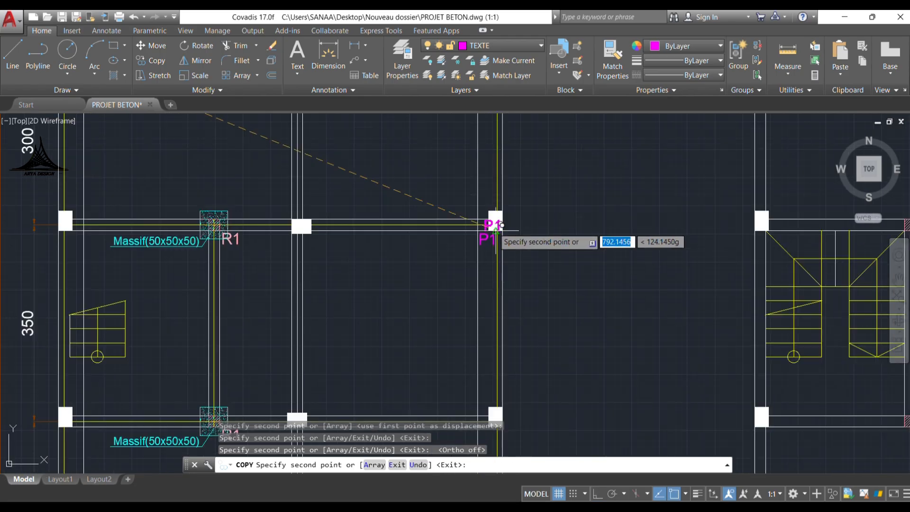
middle_drag(463, 326, 449, 136)
scroll(475, 251, up, 6)
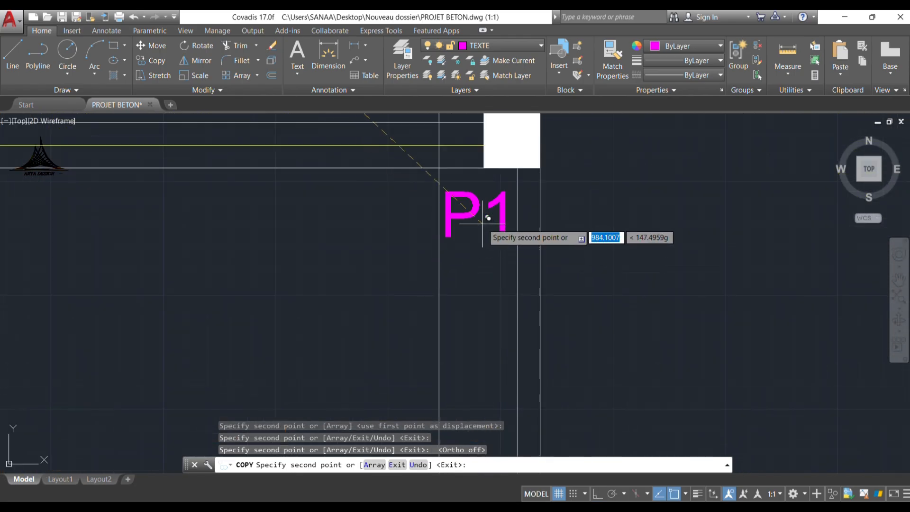
scroll(508, 167, down, 8)
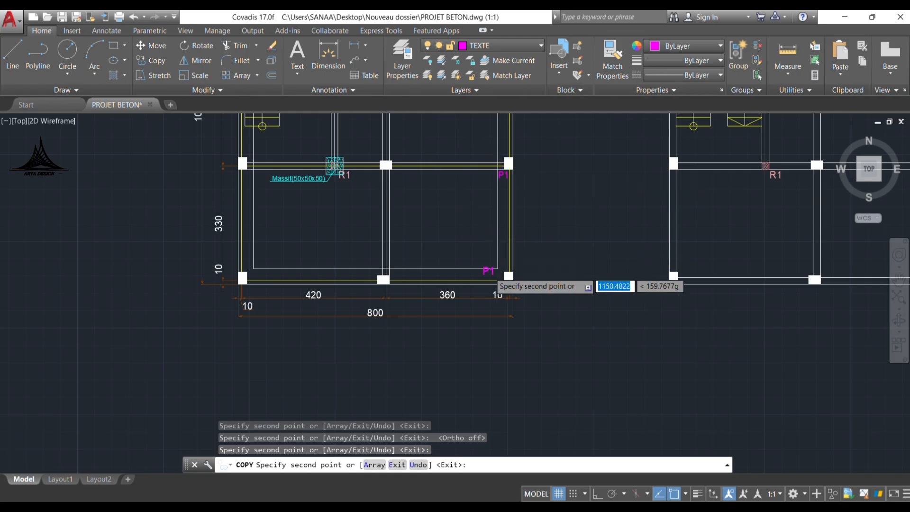
scroll(491, 272, up, 4)
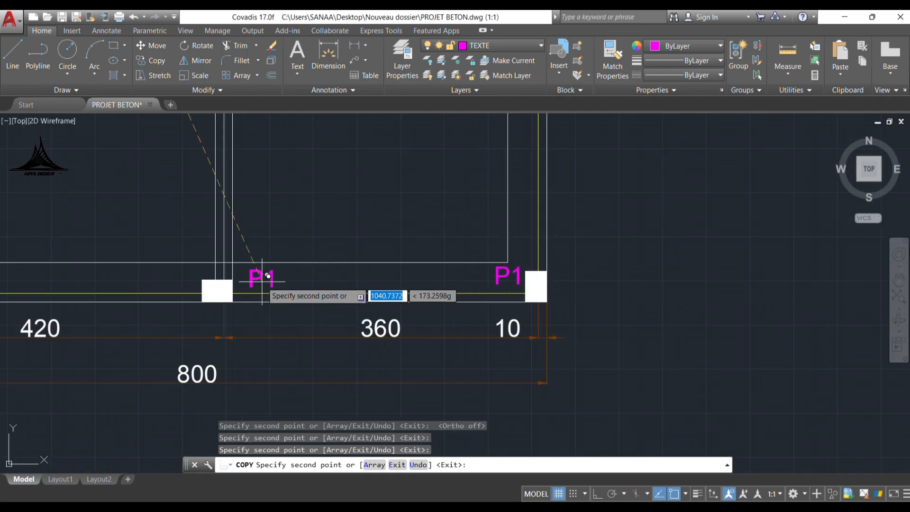
scroll(284, 289, down, 2)
middle_drag(300, 305, 308, 255)
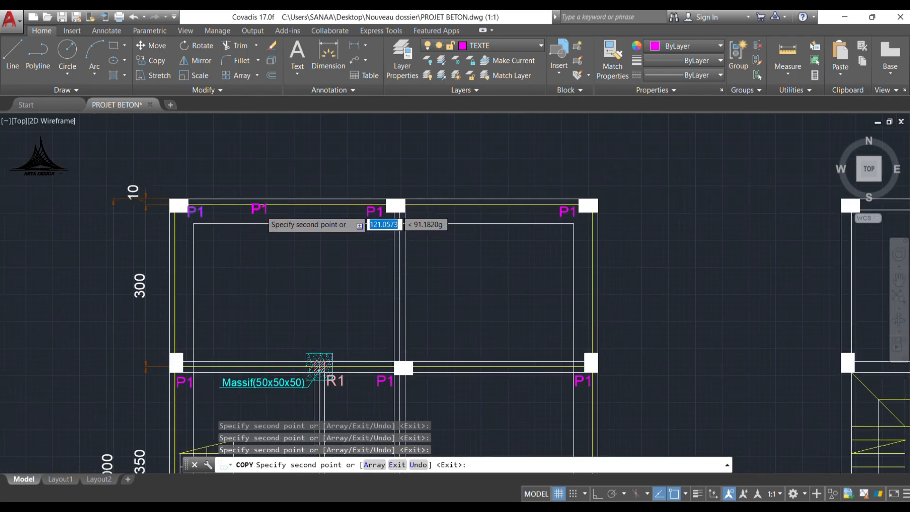
Step: Place one more P1 copy below the upper-left beam, between its two columns, and change its text to CH
scroll(262, 208, up, 4)
click(299, 222)
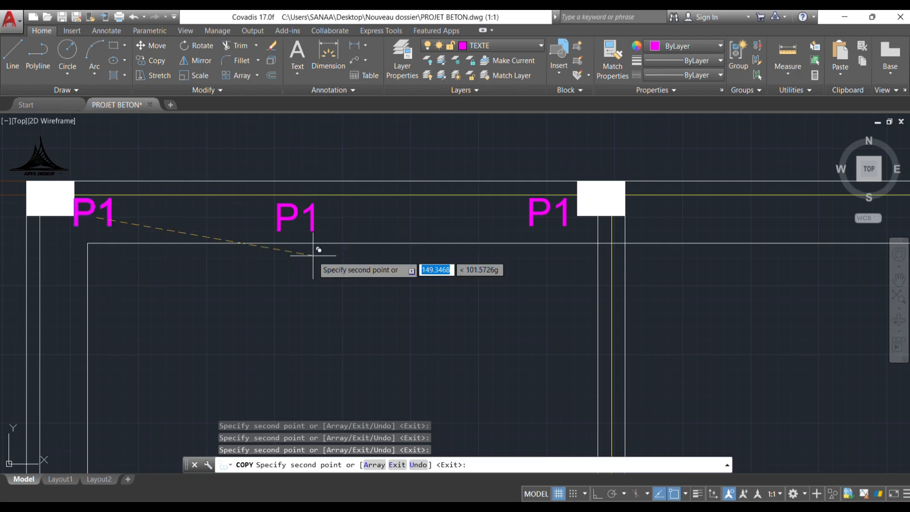
key(Escape)
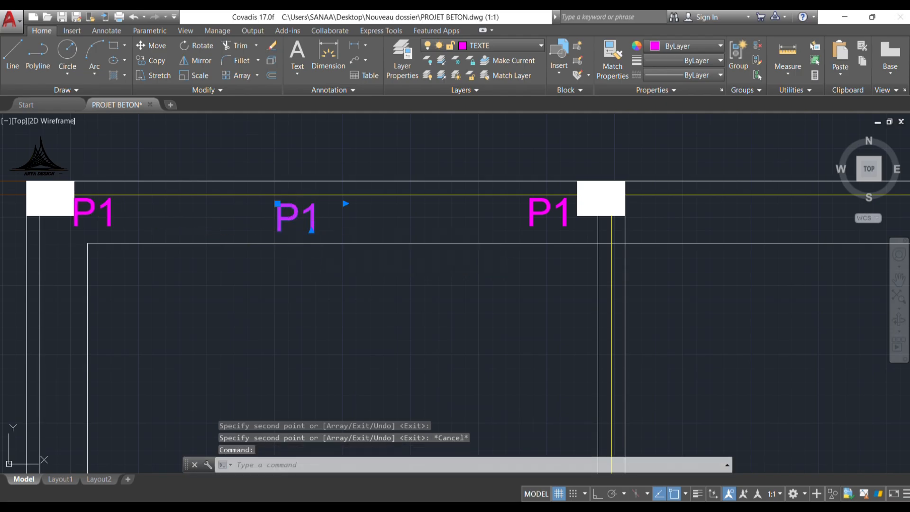
double_click(290, 220)
key(Delete)
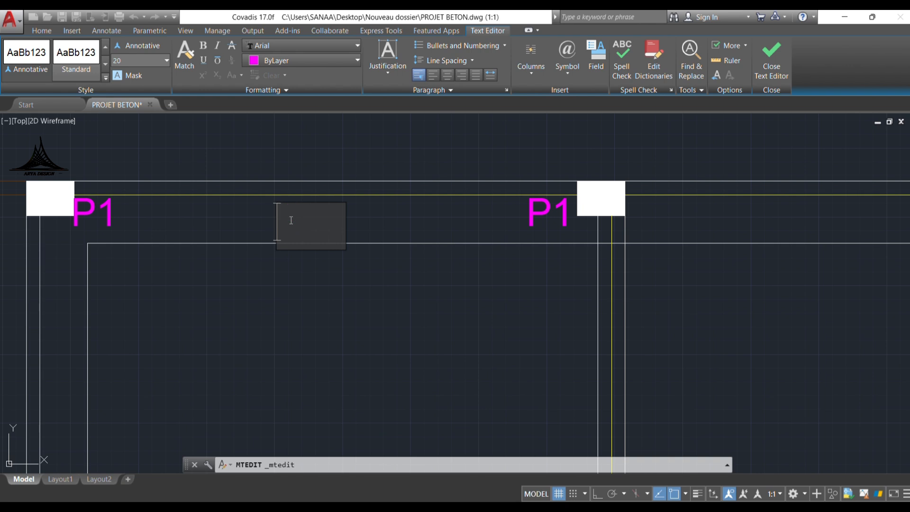
text(CH)
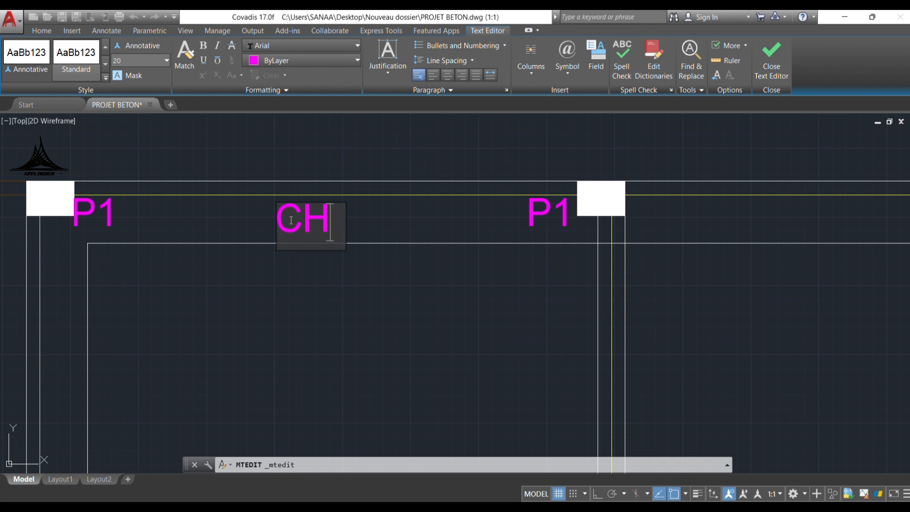
click(267, 287)
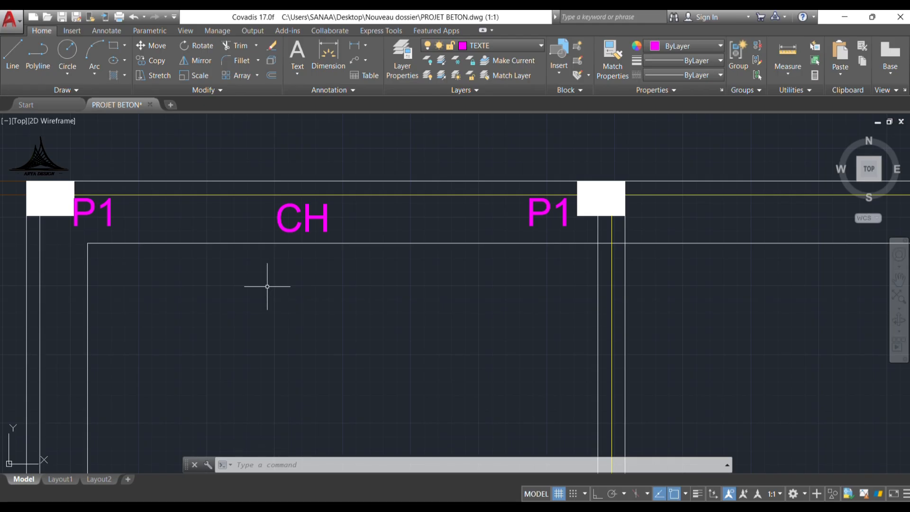
Step: Copy the CH label from the left plan's upper-left beam to the middle of the upper-right beam
click(325, 235)
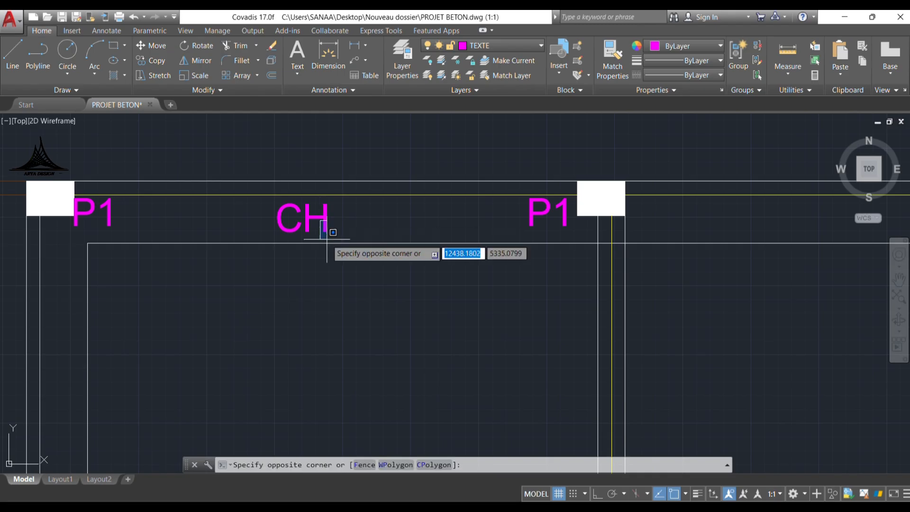
click(252, 201)
click(152, 60)
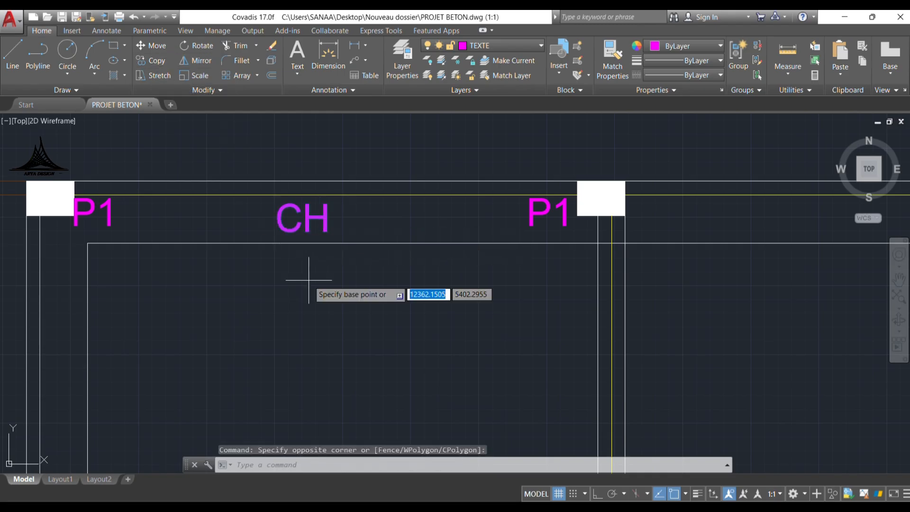
click(284, 219)
scroll(257, 242, down, 6)
scroll(367, 241, up, 4)
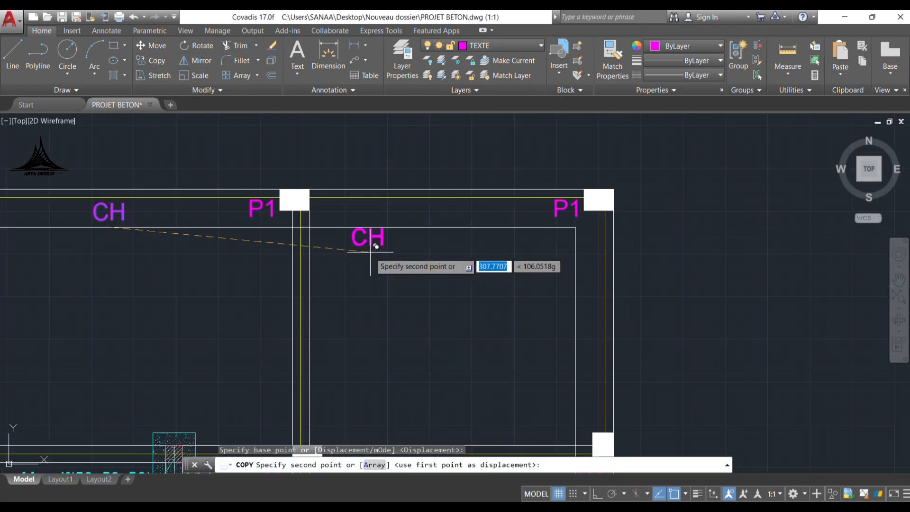
click(440, 230)
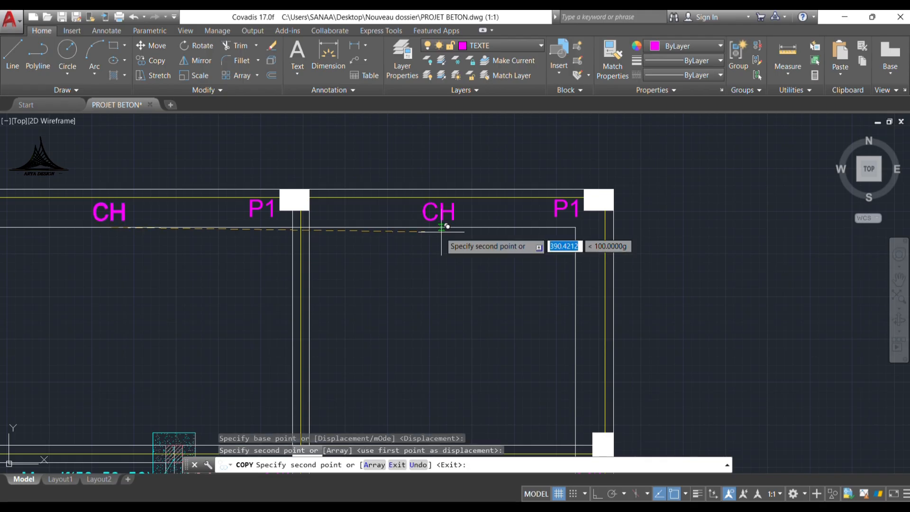
Step: Place CH copies above both bottom-edge beams of the left plan, centred over the 360 and 420 spans
scroll(455, 237, down, 5)
mouse_move(460, 350)
middle_down()
mouse_move(450, 345)
mouse_move(453, 301)
middle_up()
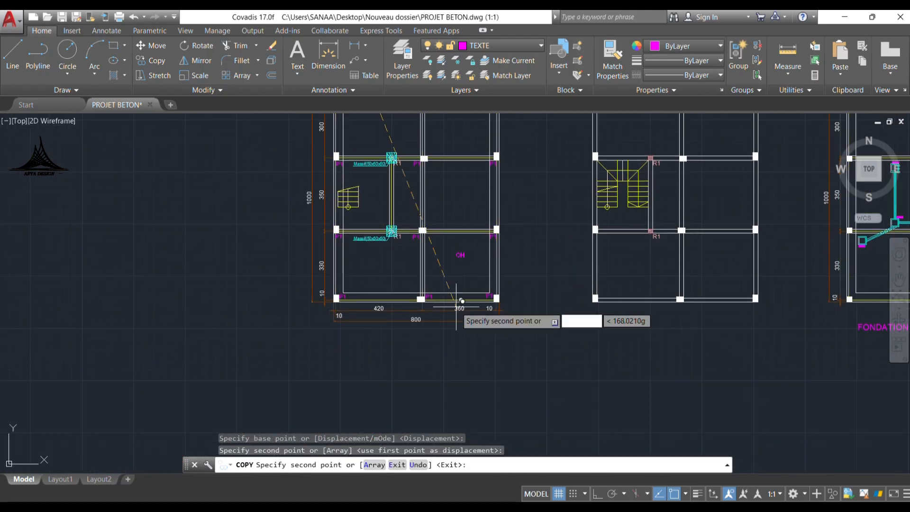
scroll(454, 301, up, 5)
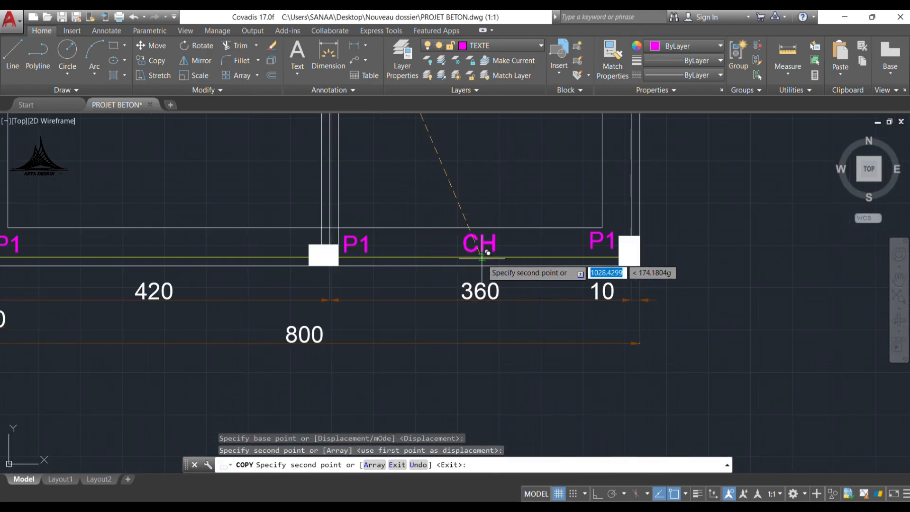
click(491, 254)
middle_drag(311, 278, 507, 290)
click(359, 269)
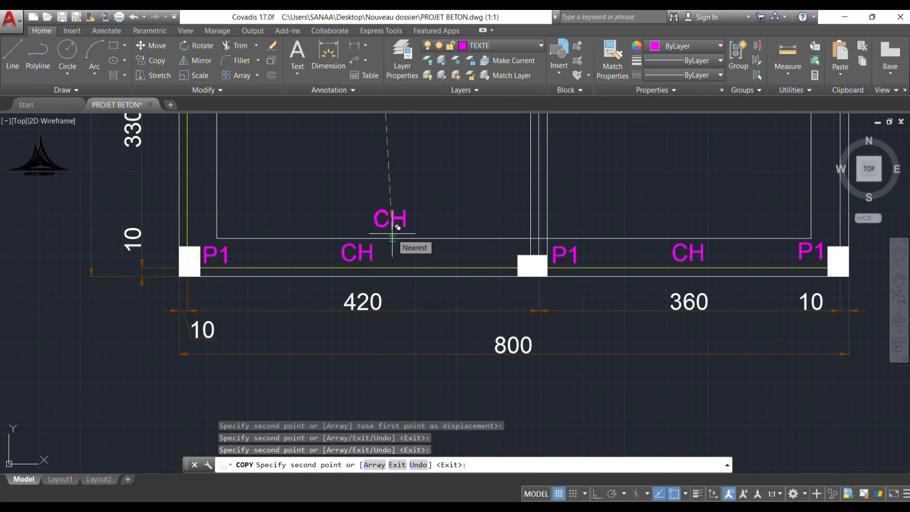
key(Escape)
Step: Copy the CH label of the bottom 420 span into the open area of the left plan's lower-left bay
scroll(351, 237, down, 4)
middle_drag(351, 238, 356, 292)
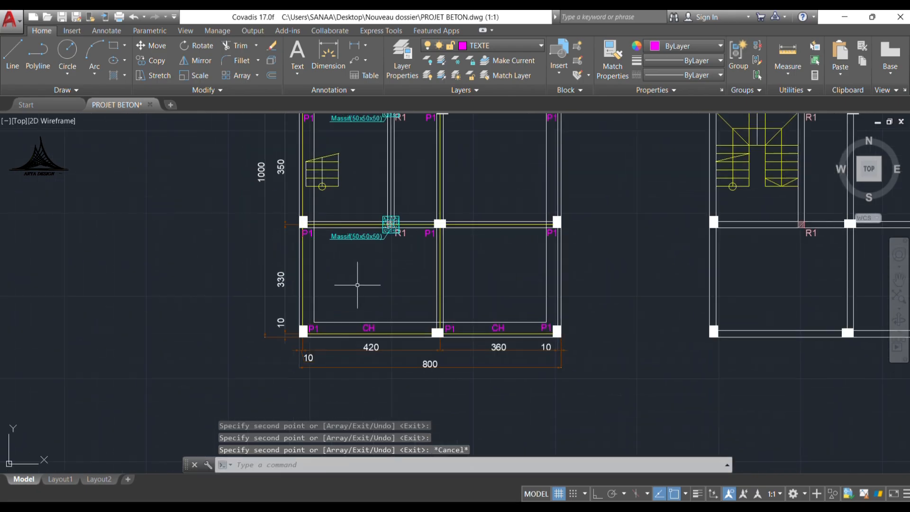
scroll(403, 380, up, 4)
click(442, 382)
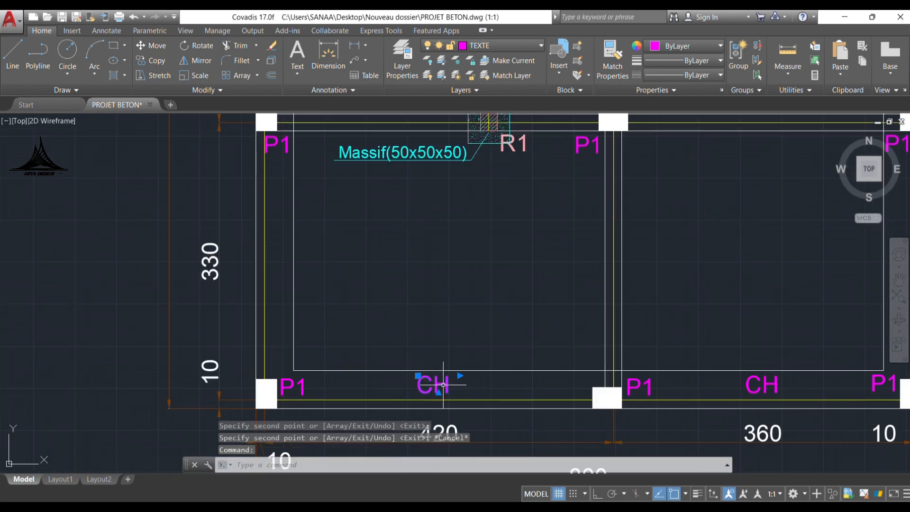
click(147, 61)
click(448, 399)
click(351, 276)
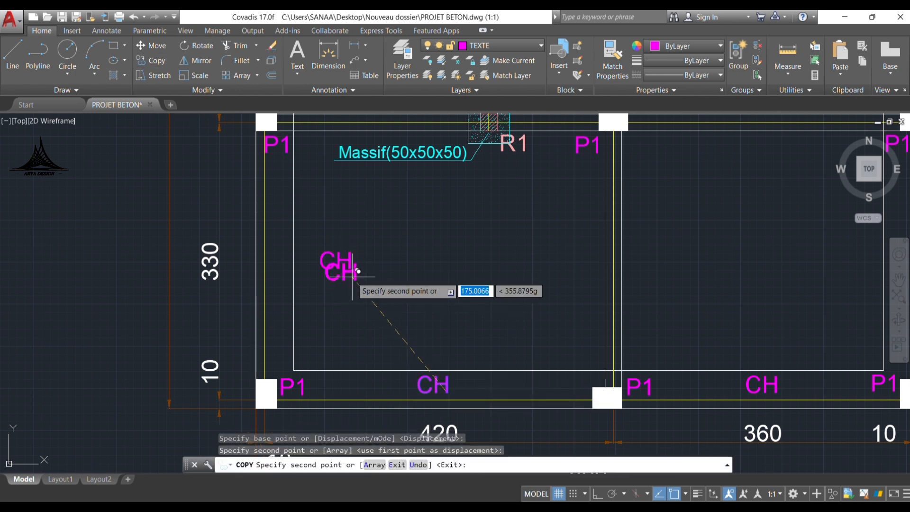
key(Escape)
Step: Rotate the CH copy in the lower-left bay a quarter turn counterclockwise with ortho on
click(357, 288)
click(336, 254)
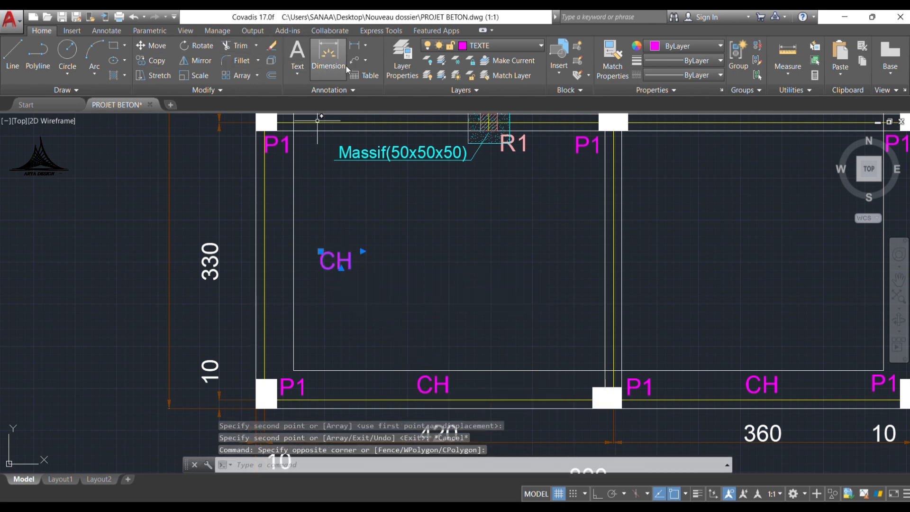
click(197, 45)
click(346, 264)
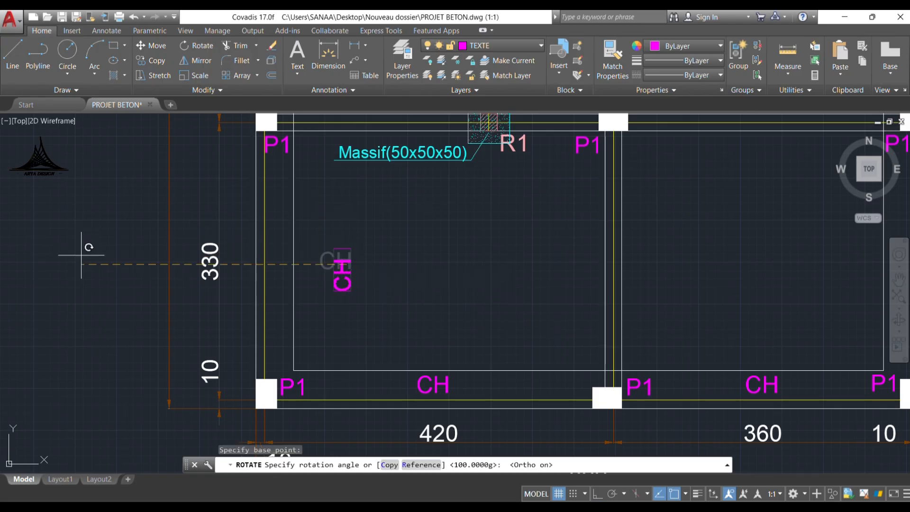
key(F8)
key(Return)
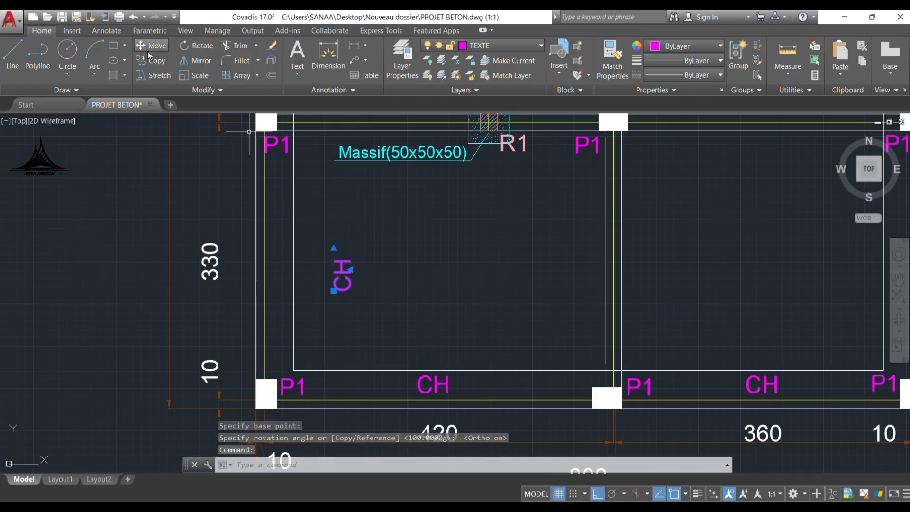
Step: Move the vertical CH label about 76 left beside the left-edge beam and about 18 up to centre it along the 330 span
click(150, 47)
click(520, 272)
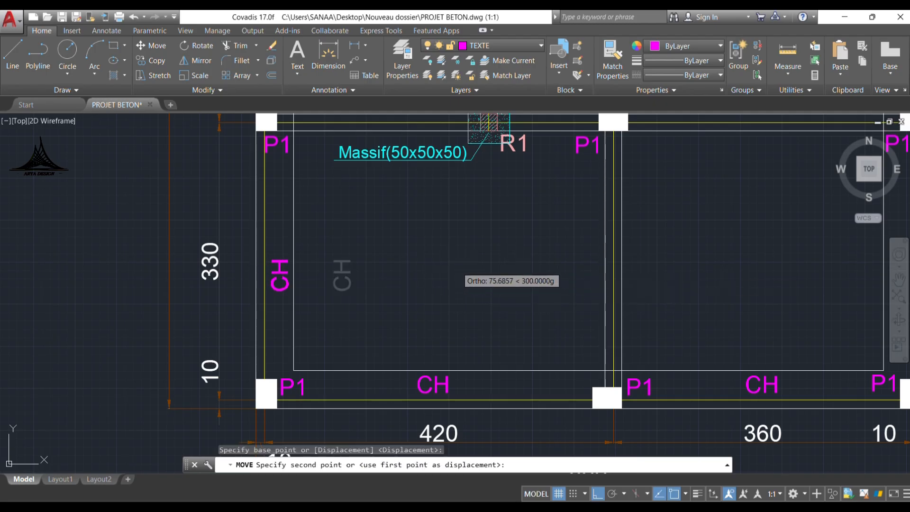
click(457, 266)
click(280, 275)
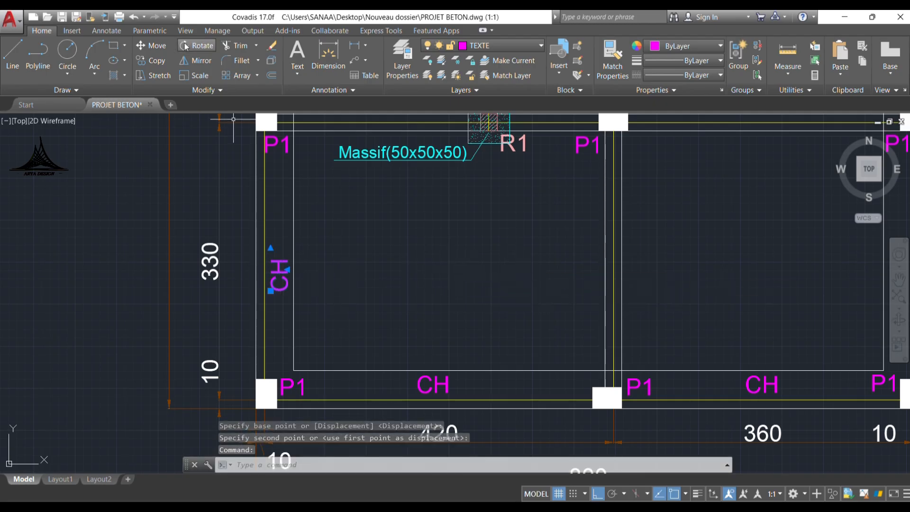
click(151, 45)
click(381, 319)
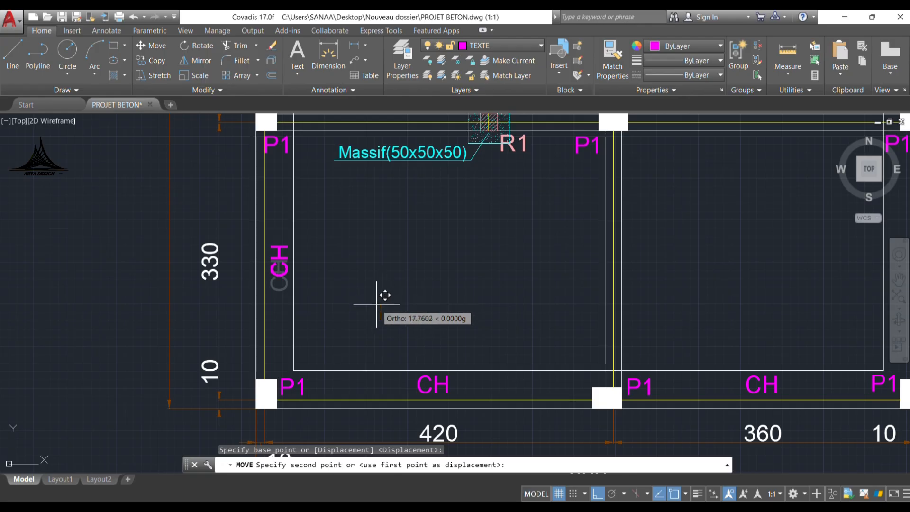
click(372, 303)
Step: Copy the vertical CH label of the left-edge beam to the same beam's 350 and 300 spans, roughly centred
click(279, 260)
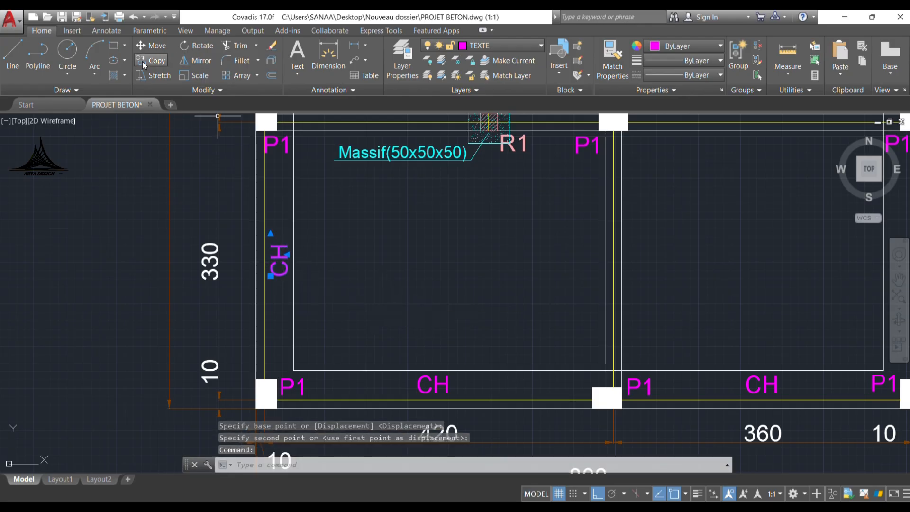
click(151, 60)
click(301, 303)
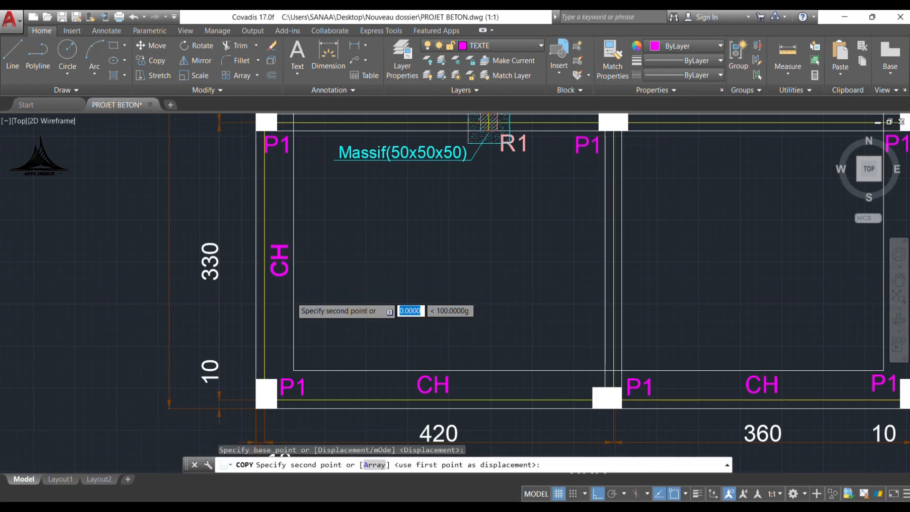
scroll(301, 308, down, 3)
scroll(300, 256, up, 2)
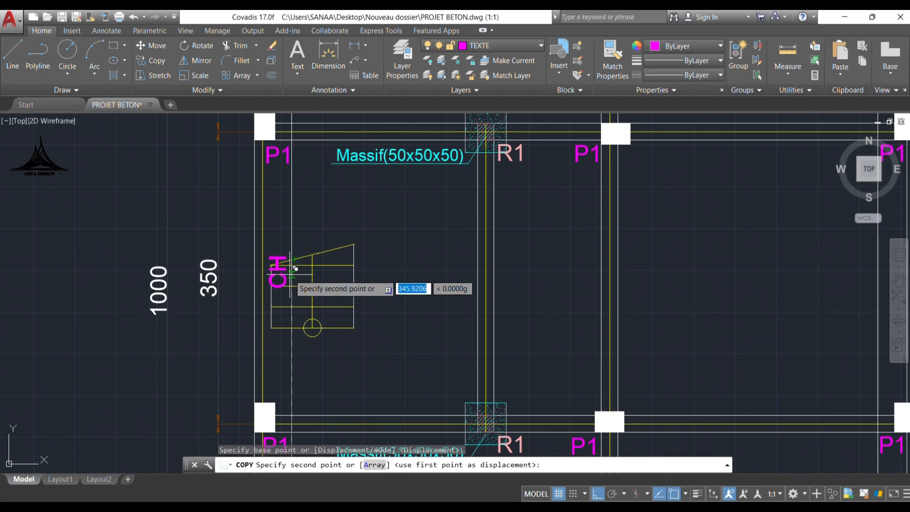
scroll(294, 268, up, 3)
click(291, 274)
scroll(291, 322, down, 8)
middle_drag(310, 202, 306, 235)
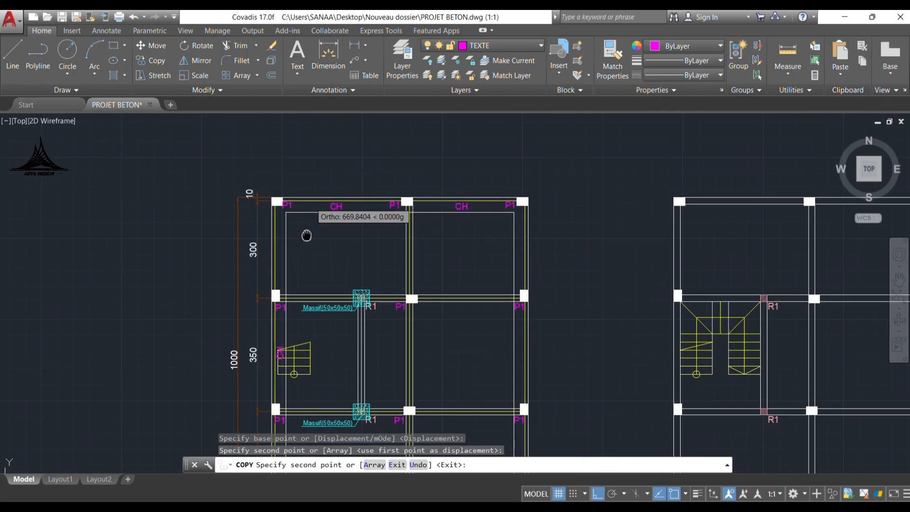
scroll(298, 252, up, 2)
click(283, 247)
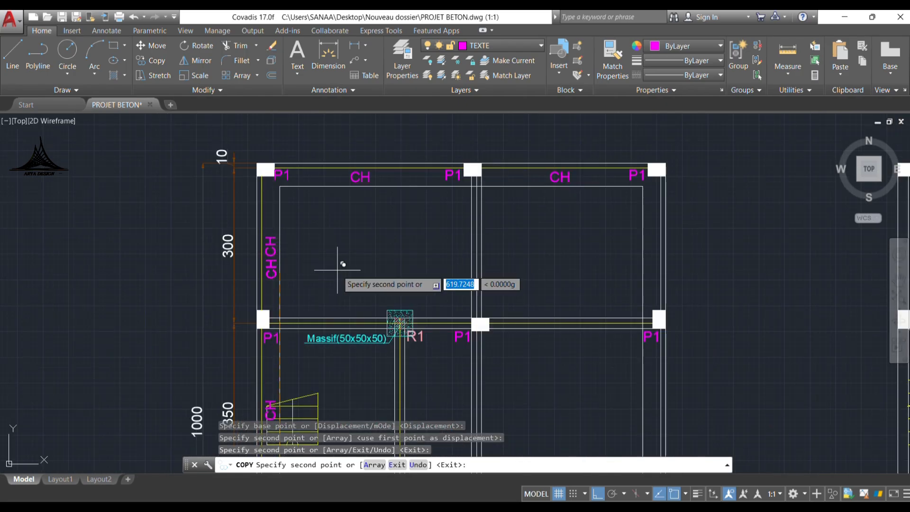
Step: Place vertical CH copies beside the left plan's right-edge beam, centred along the 300, 350 and 330 spans
scroll(647, 260, up, 2)
scroll(668, 251, up, 2)
click(676, 229)
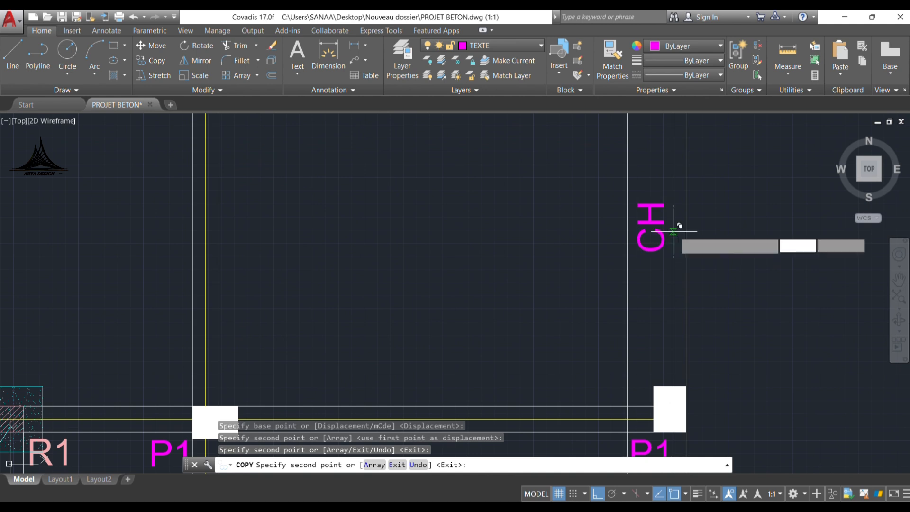
scroll(576, 213, down, 6)
scroll(559, 331, up, 2)
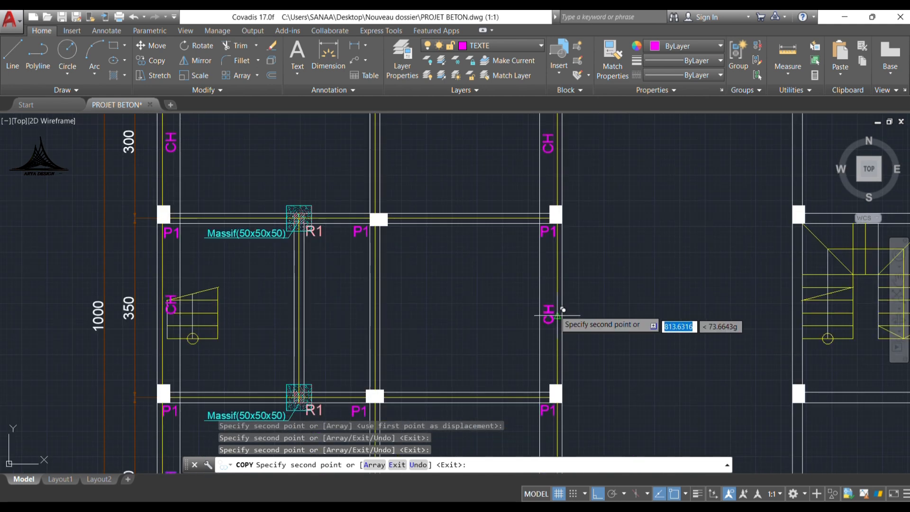
click(548, 337)
middle_drag(540, 338, 489, 145)
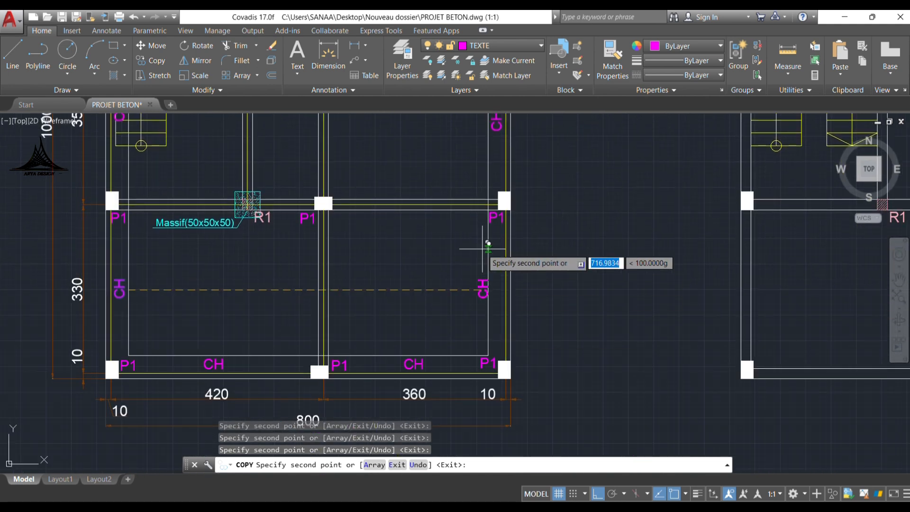
scroll(487, 249, up, 1)
click(520, 313)
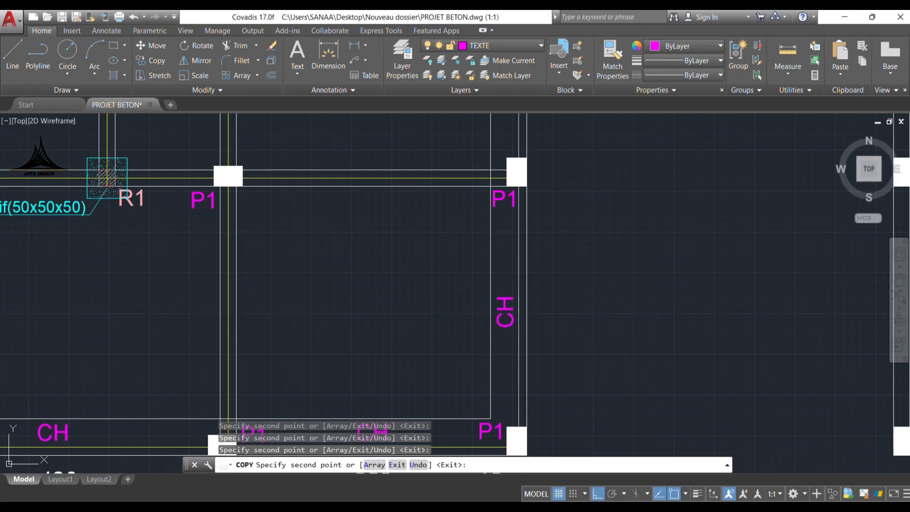
key(Escape)
Step: Copy the CH label of the top 420 span down to just above the upper inner horizontal beam, between the left column and the footing
scroll(479, 304, down, 2)
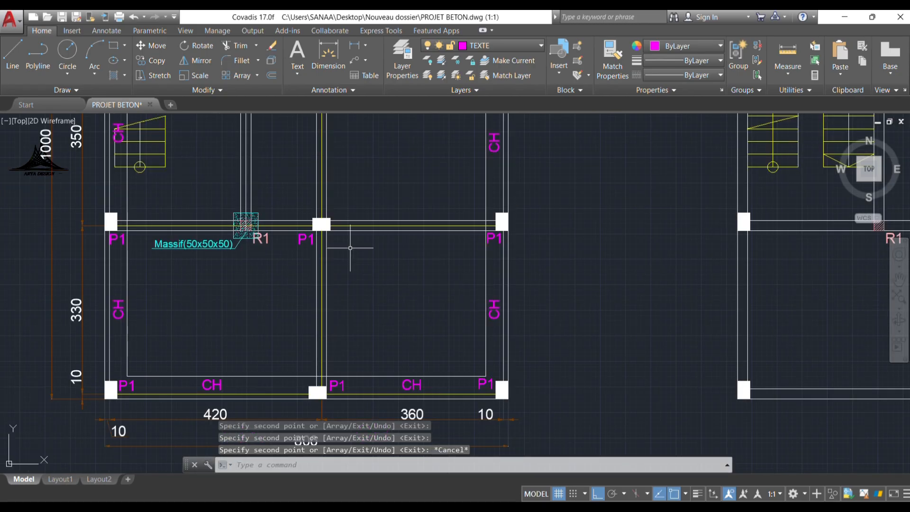
scroll(350, 247, down, 2)
middle_drag(351, 220, 389, 264)
middle_drag(364, 217, 386, 249)
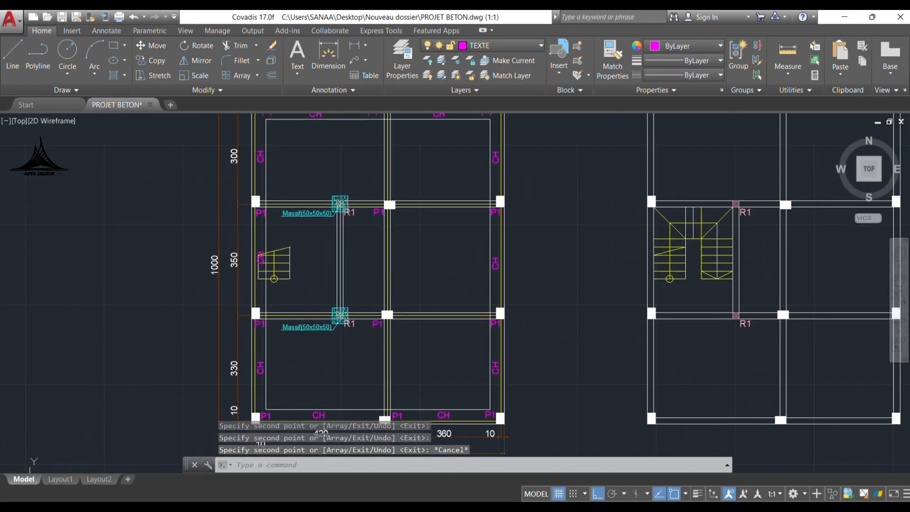
middle_drag(351, 207, 346, 236)
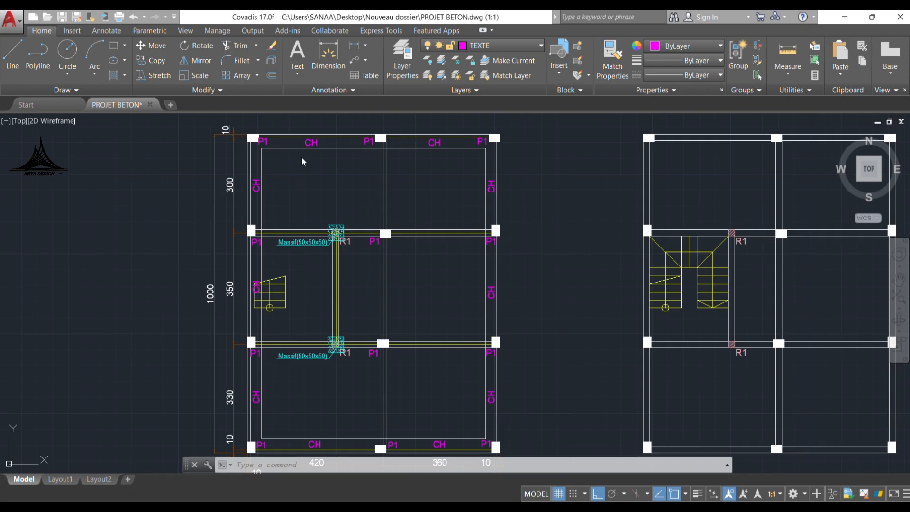
click(310, 142)
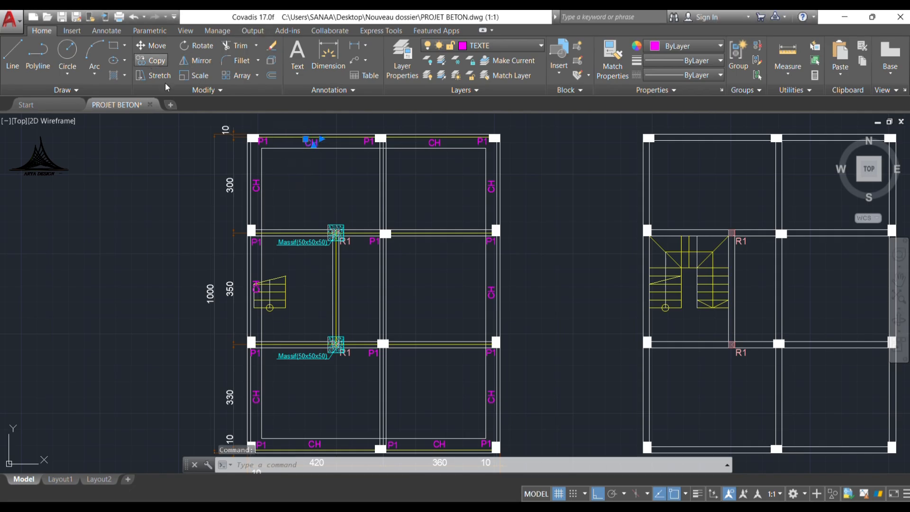
click(151, 60)
scroll(269, 131, up, 2)
click(313, 142)
scroll(327, 272, up, 4)
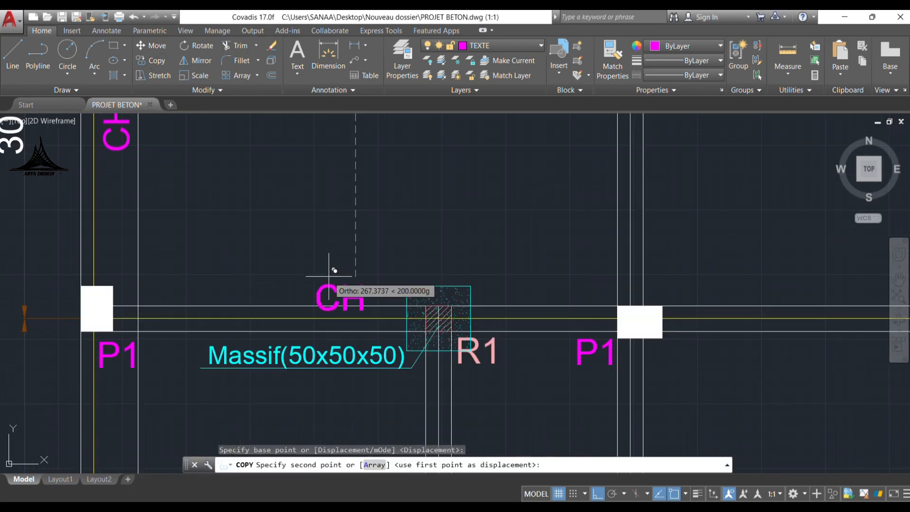
click(343, 306)
key(Escape)
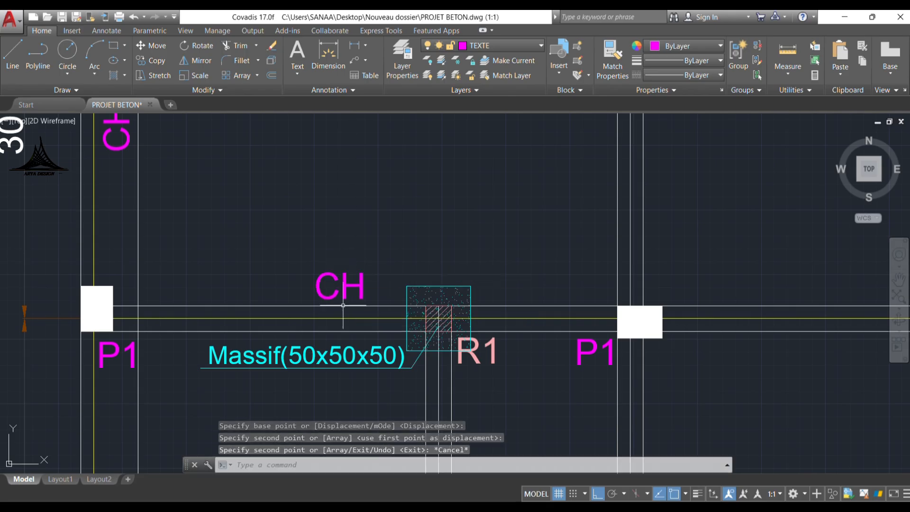
Step: Change the text of the CH copy above the upper inner horizontal beam to L1
click(356, 285)
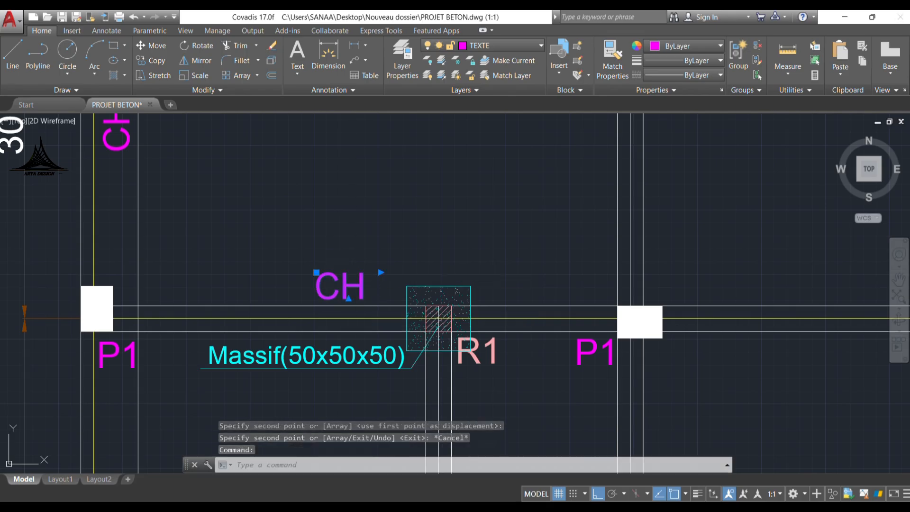
double_click(360, 284)
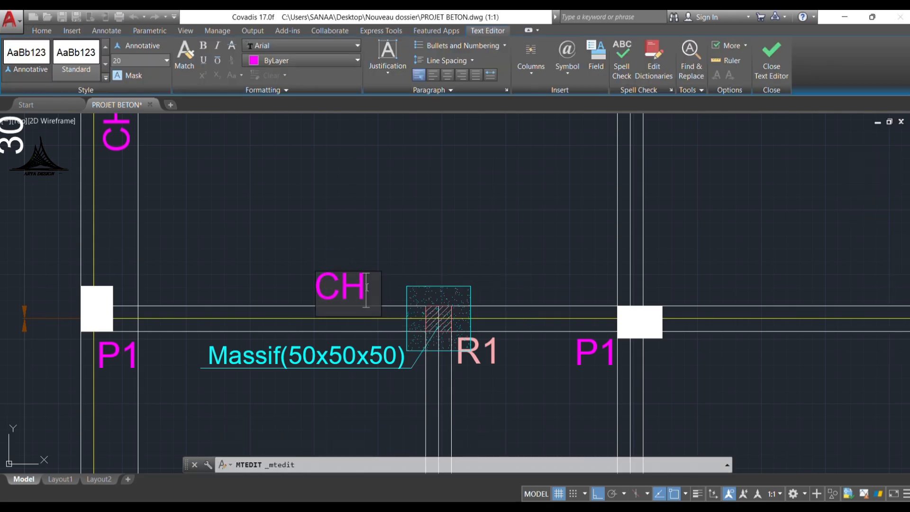
drag(367, 286, 304, 291)
text(L)
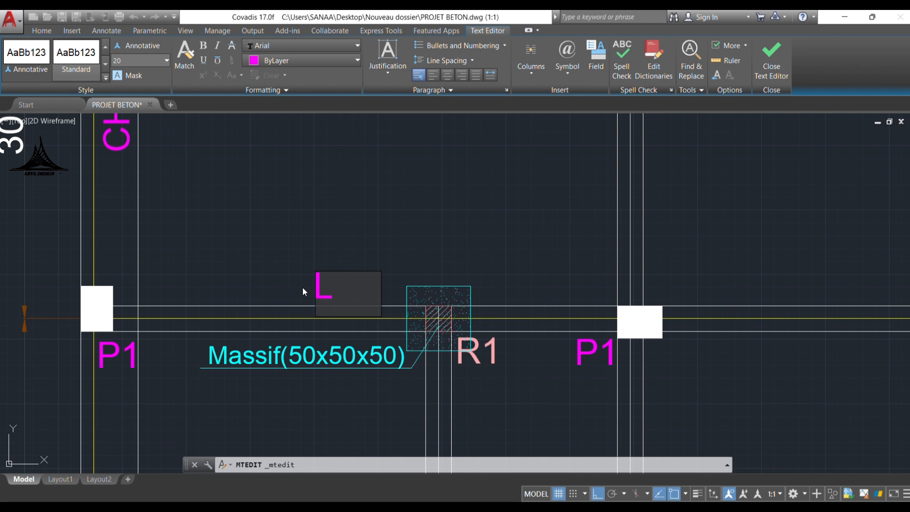
text(1)
click(360, 235)
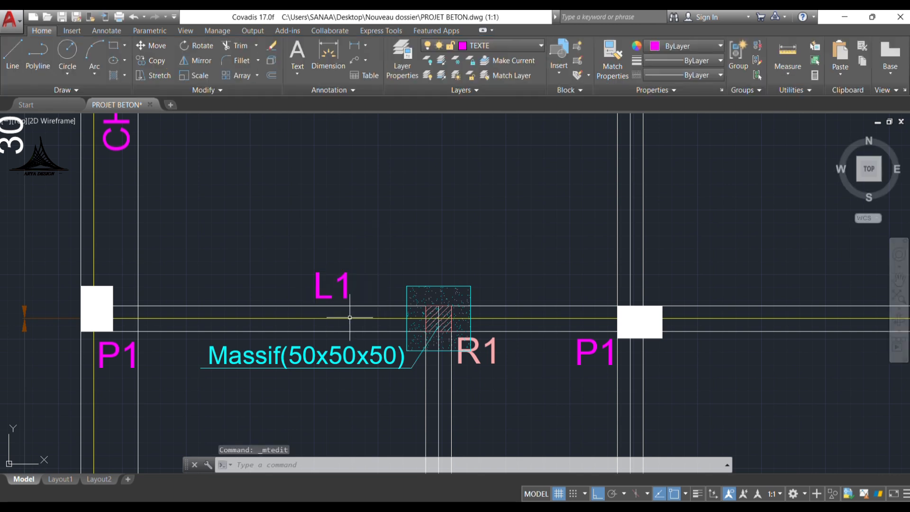
Step: Copy the L1 label above the upper inner beam's 360 span and above both spans of the lower inner horizontal beam
click(367, 294)
click(284, 271)
click(160, 64)
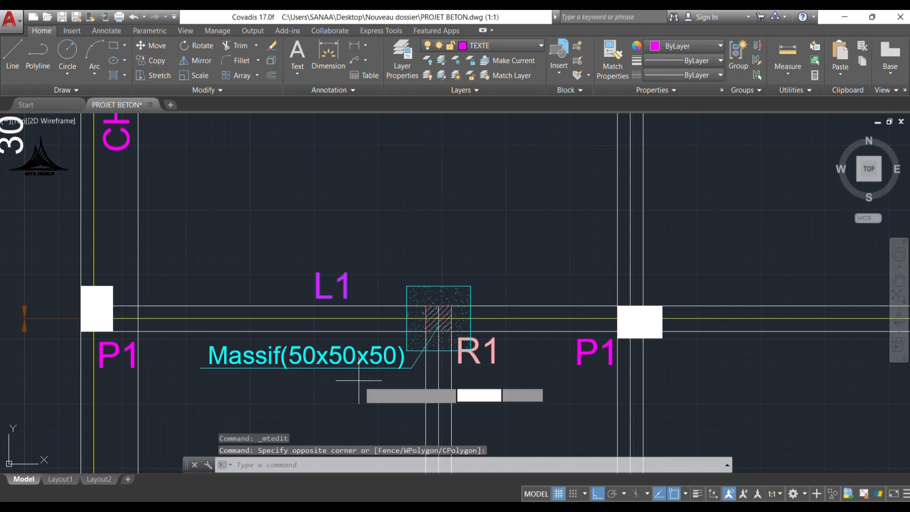
click(331, 294)
scroll(256, 292, down, 4)
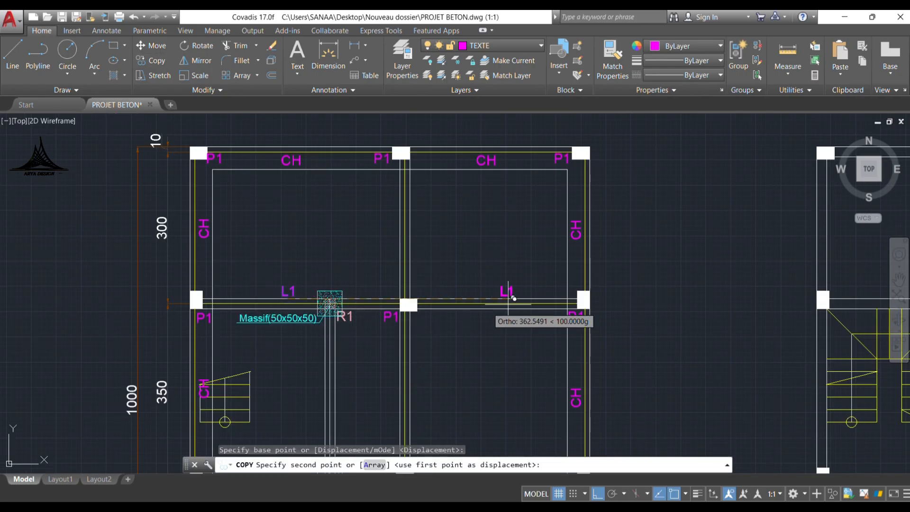
click(487, 294)
middle_drag(487, 294, 446, 134)
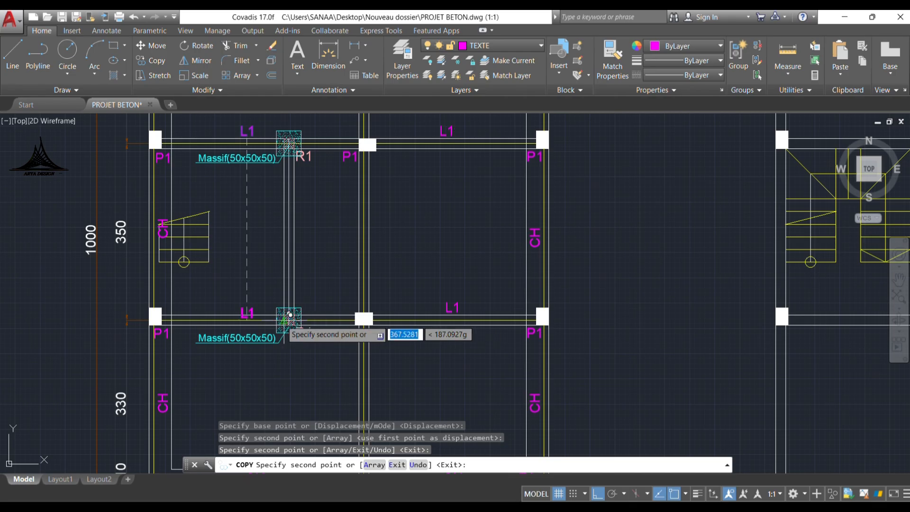
scroll(274, 323, up, 2)
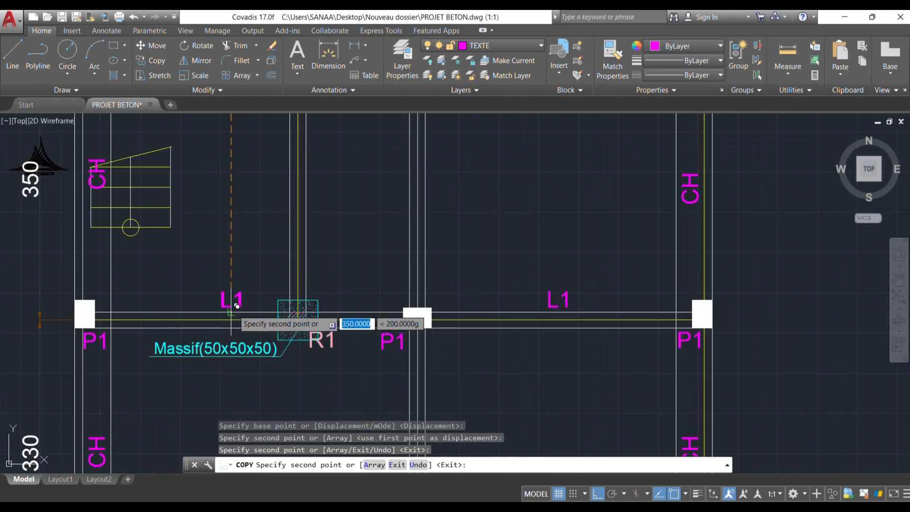
click(241, 303)
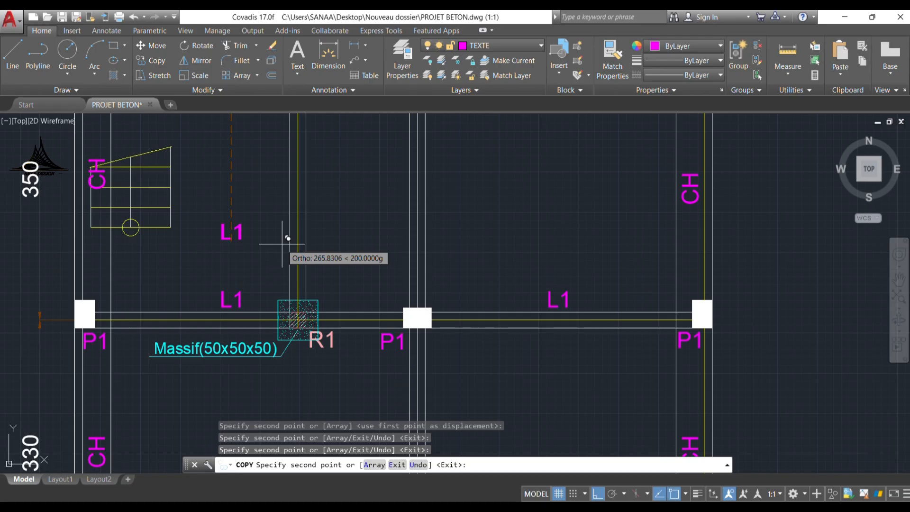
key(Escape)
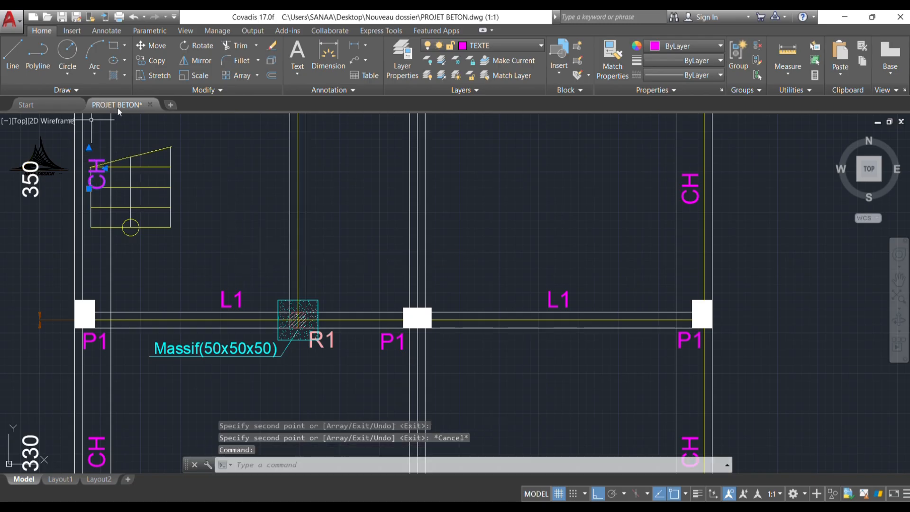
Step: Copy the vertical CH label by the stairs 225 to the right, beside the short vertical beam between the two footings
key(Return)
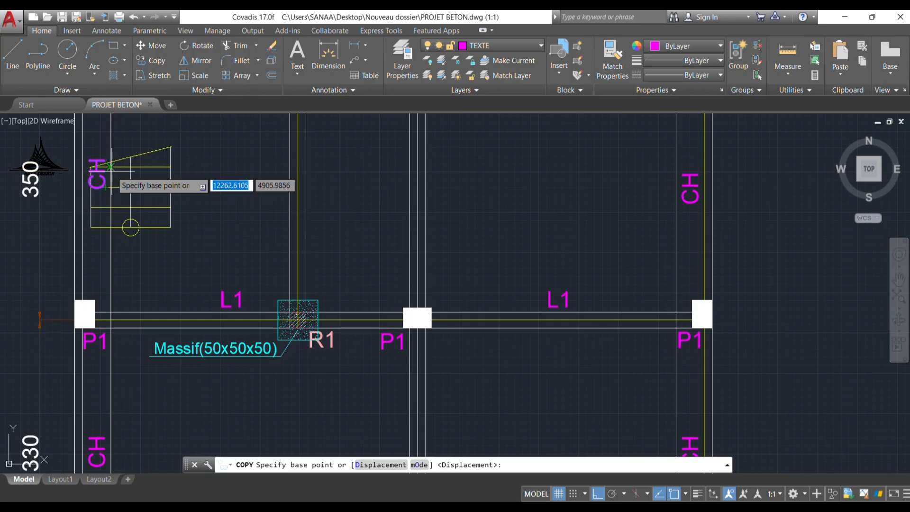
scroll(114, 171, up, 4)
click(111, 170)
scroll(101, 184, down, 4)
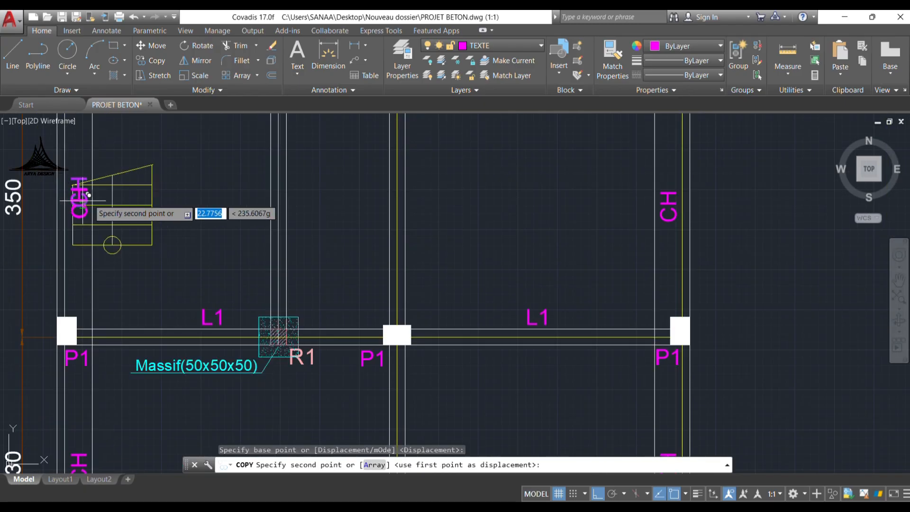
click(276, 181)
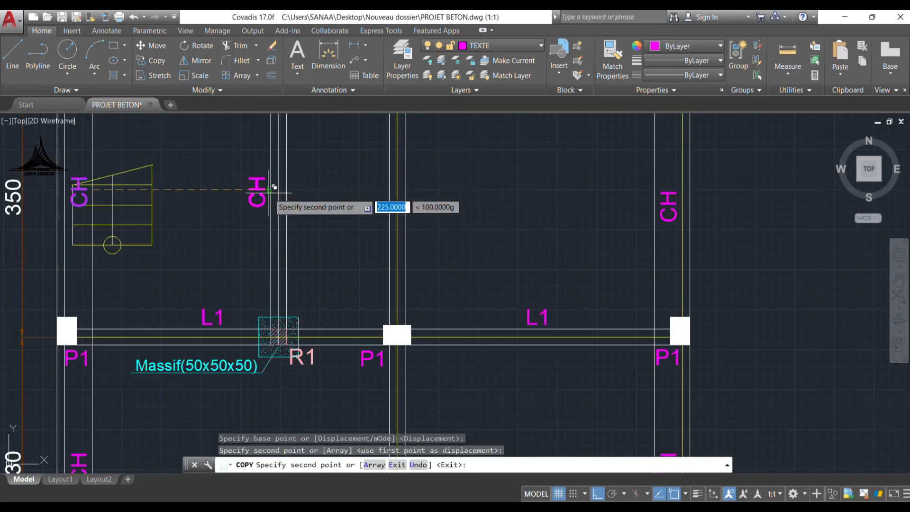
key(Escape)
Step: Change the text of the vertical CH copy beside the short beam between the footings to L1
click(256, 192)
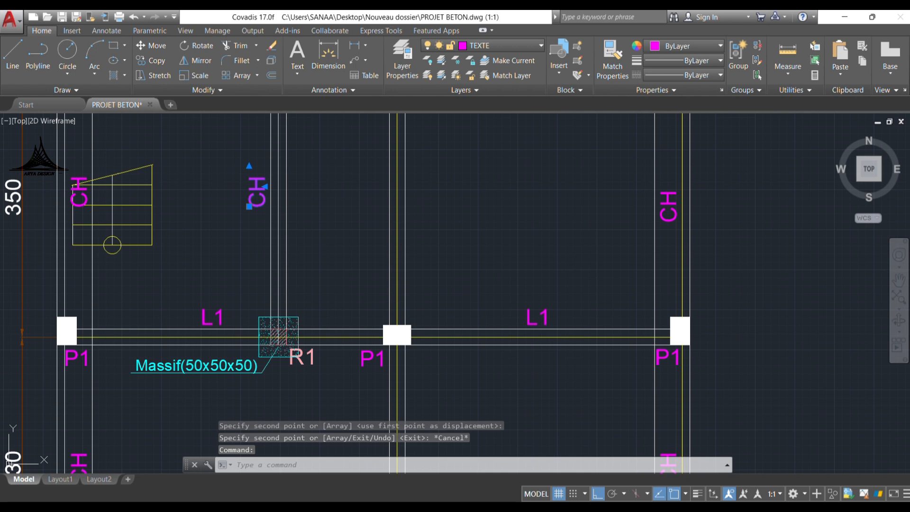
double_click(257, 187)
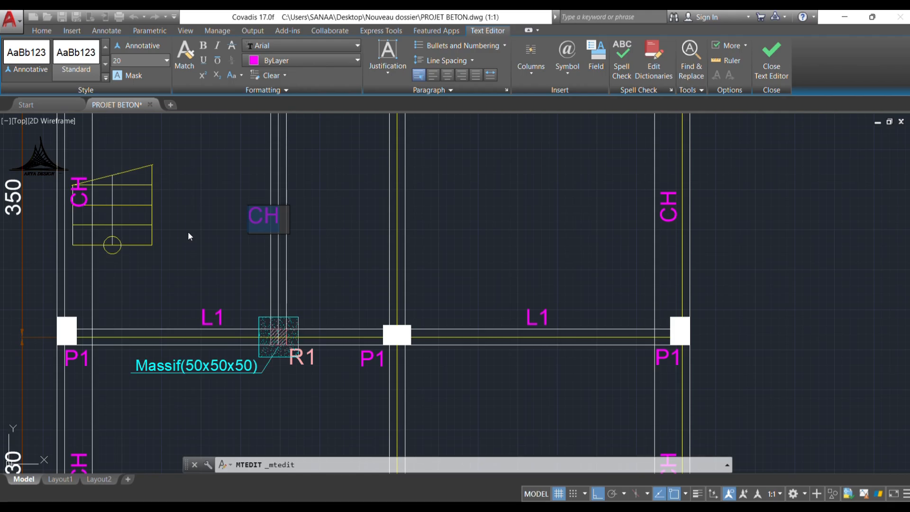
text(L1)
click(371, 132)
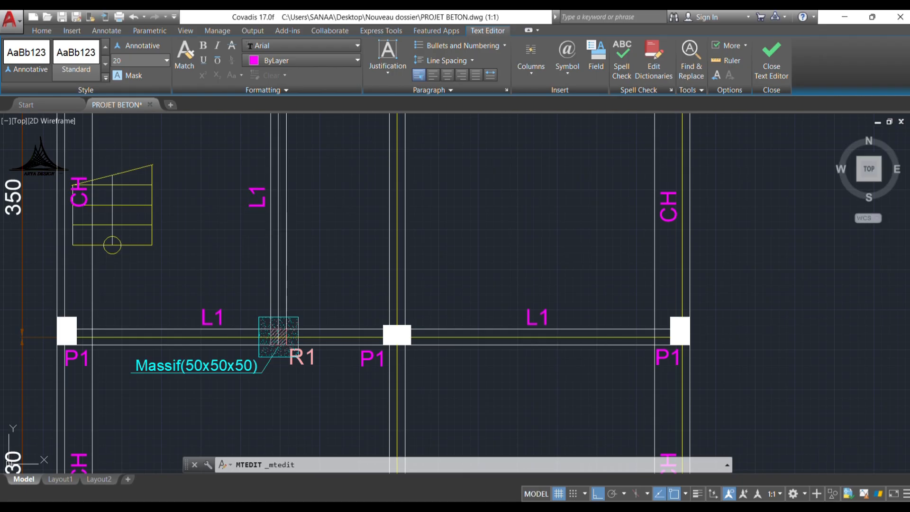
Step: Copy the vertical L1 label beside the central vertical beam, once for each of the 350, 330 and 300 spans
scroll(260, 220, up, 2)
click(238, 175)
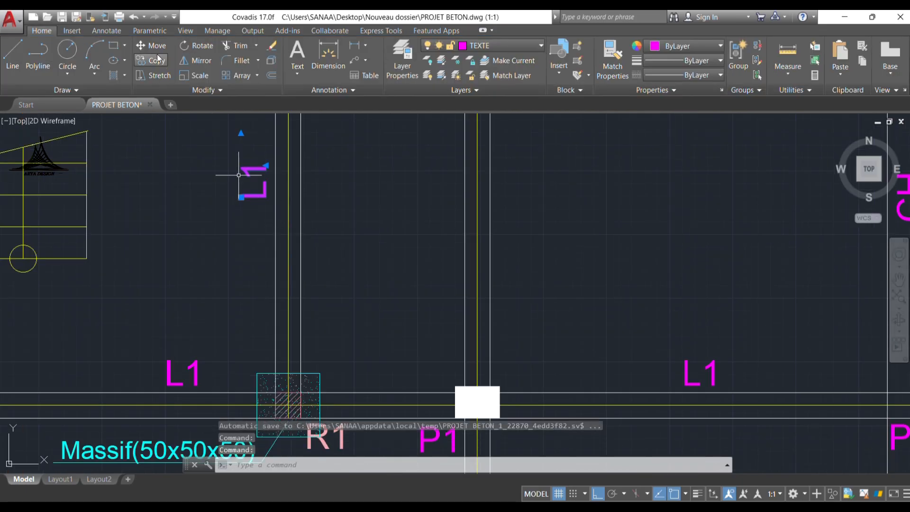
click(145, 61)
click(275, 181)
scroll(275, 181, down, 3)
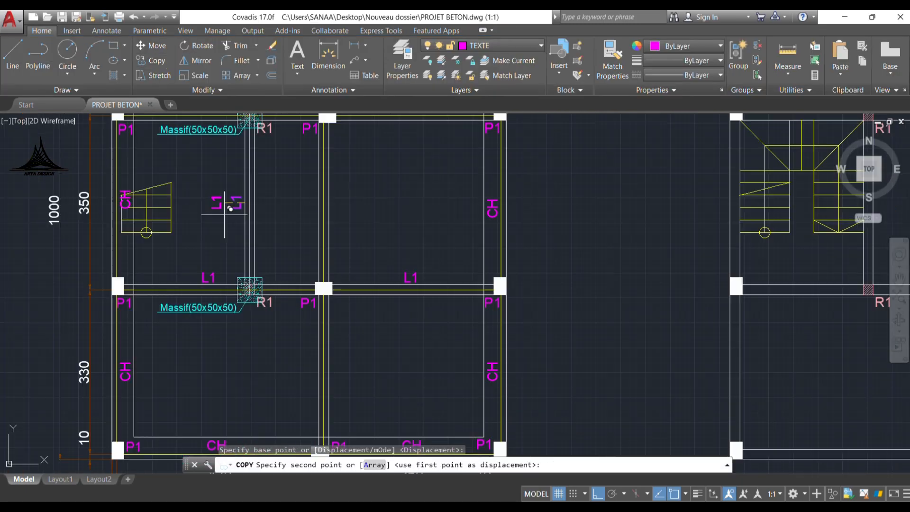
click(322, 199)
click(323, 375)
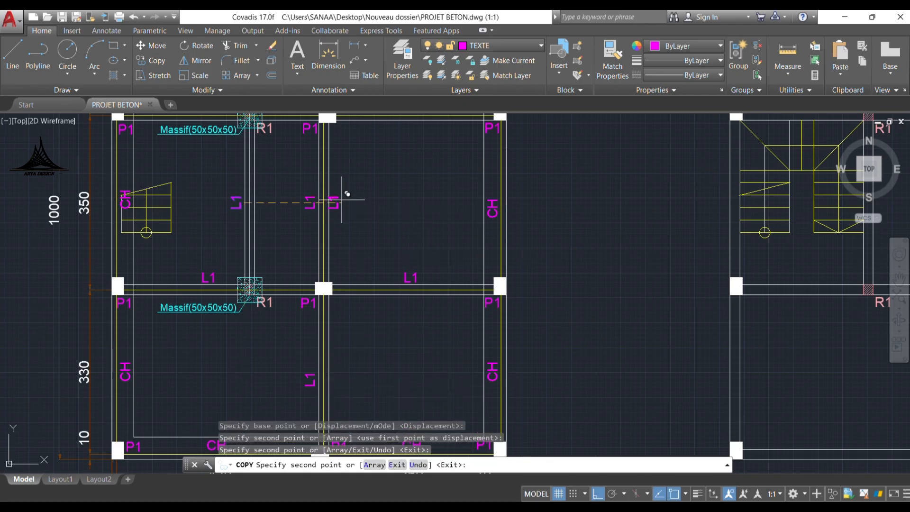
middle_drag(345, 197, 342, 350)
click(314, 194)
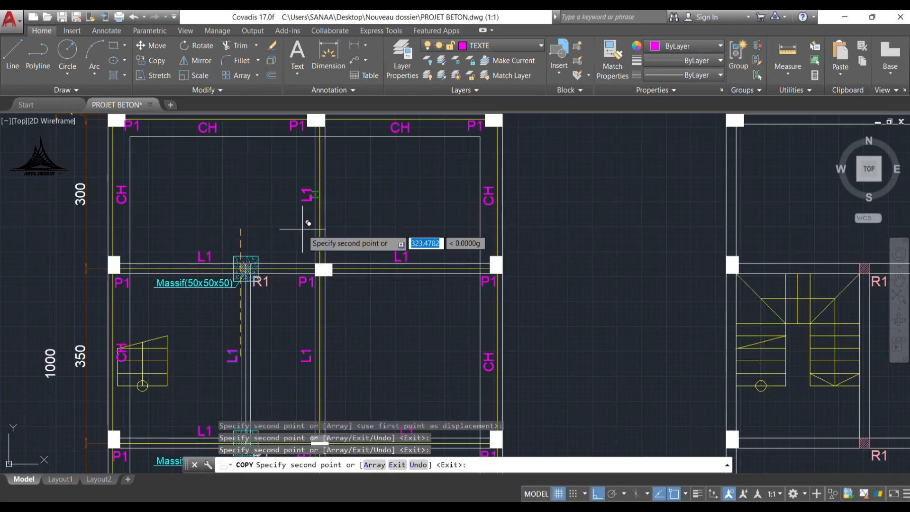
key(Escape)
scroll(356, 179, down, 2)
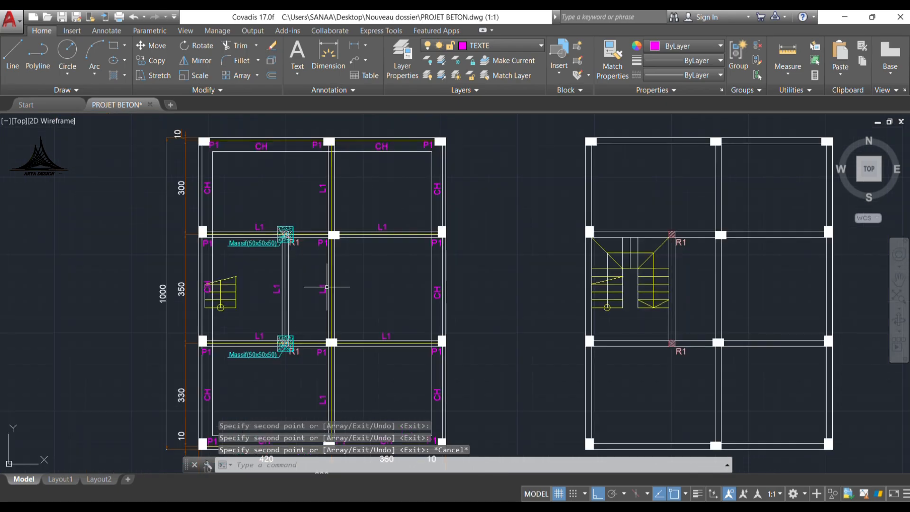
middle_drag(327, 287, 336, 235)
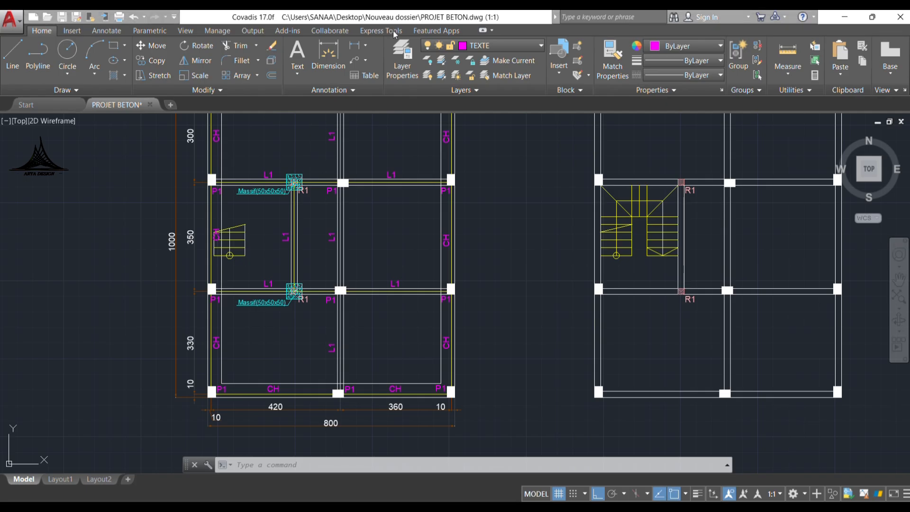
scroll(361, 222, up, 2)
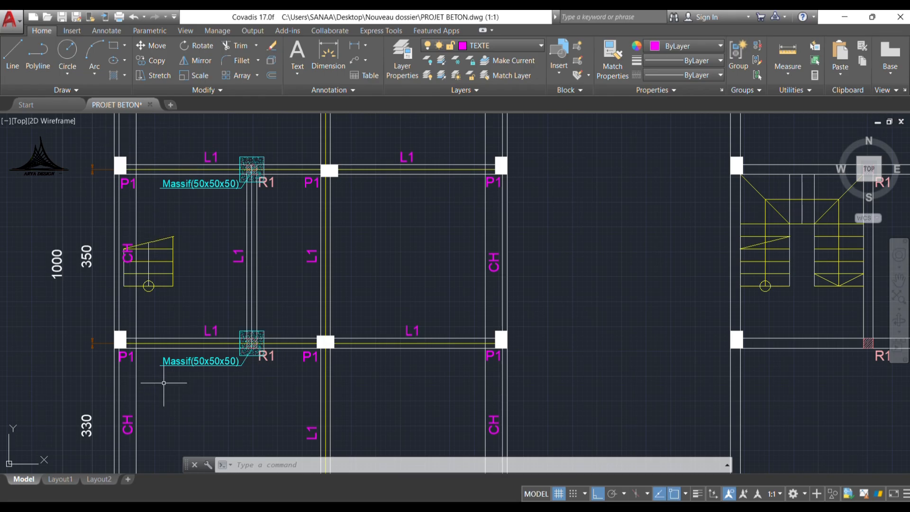
scroll(158, 351, down, 5)
scroll(213, 356, up, 5)
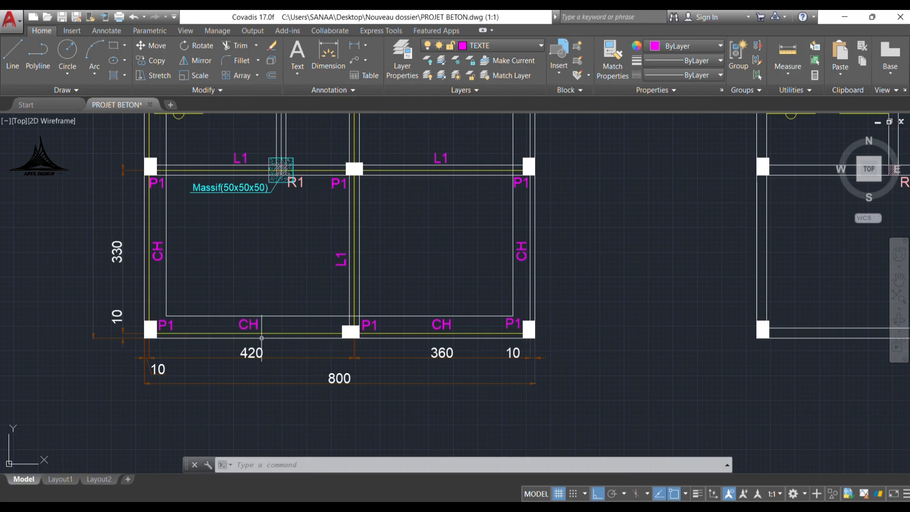
scroll(261, 338, down, 3)
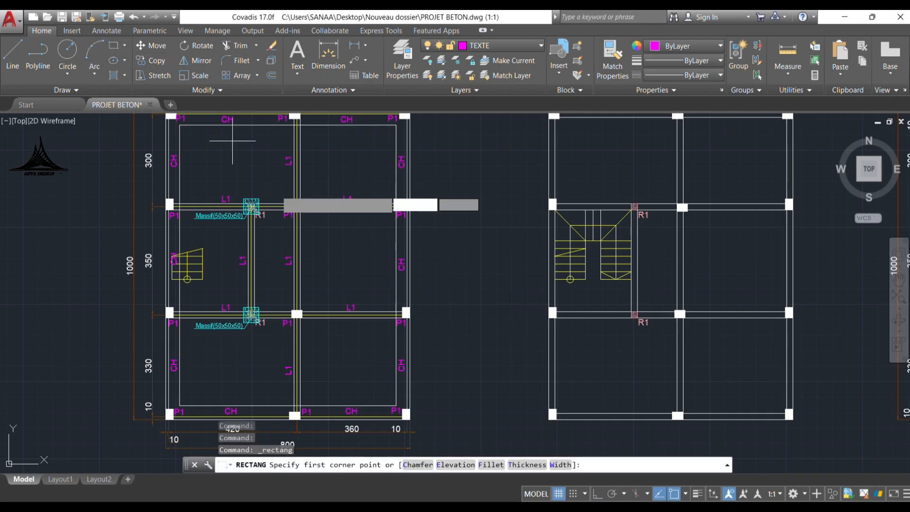
Step: Make STRICTURE the current layer
click(272, 181)
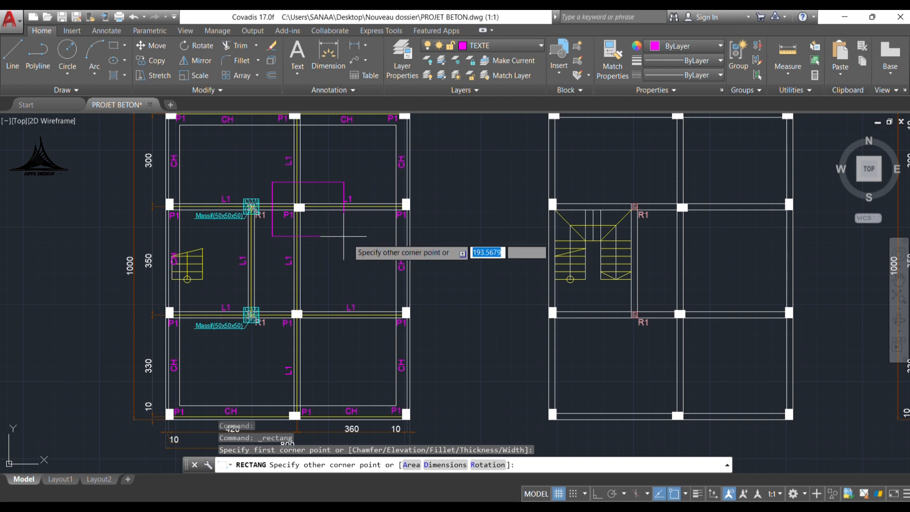
key(Escape)
click(540, 47)
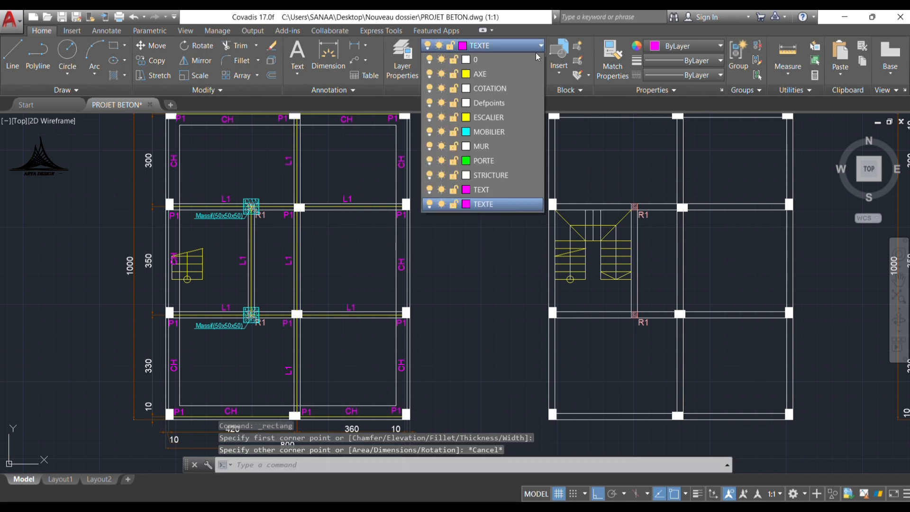
click(502, 175)
Step: Draw a 150 by 150 rectangle around the upper central column of the left foundation plan, sized by dimensions
click(114, 46)
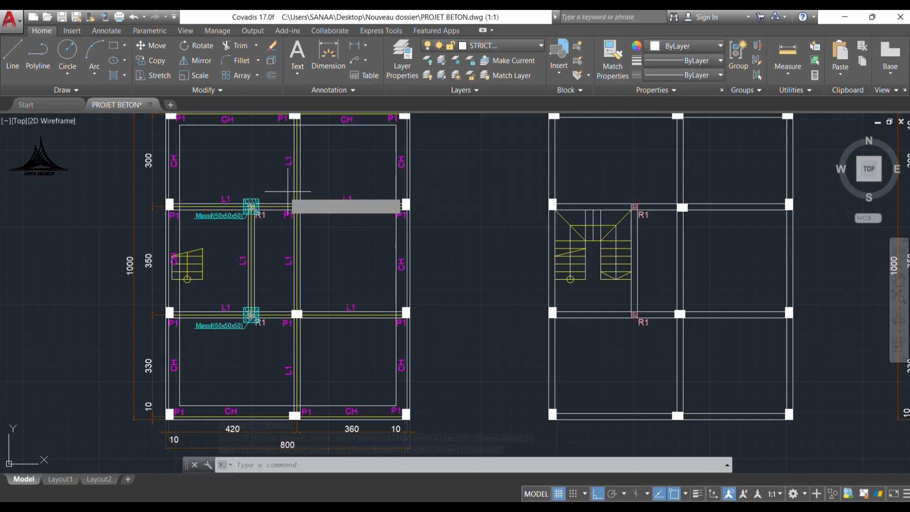
scroll(274, 183, up, 4)
click(266, 176)
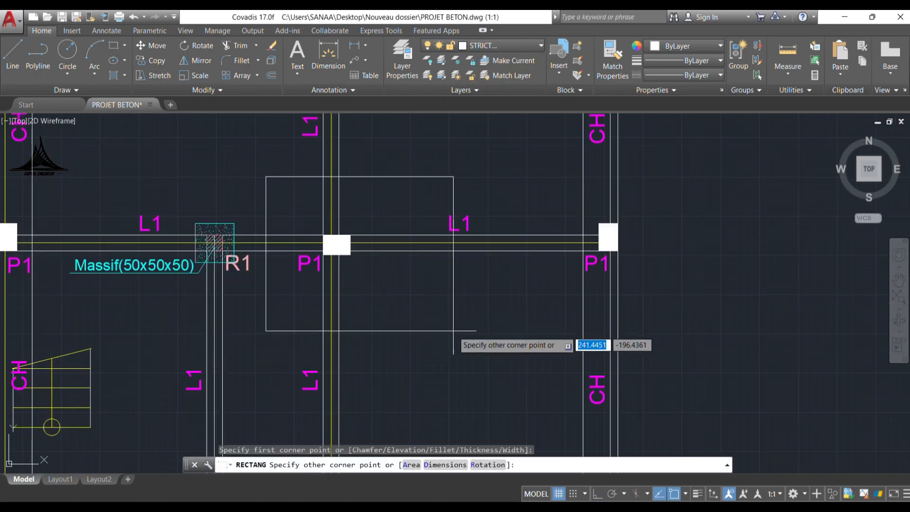
text(D)
key(Return)
text(15)
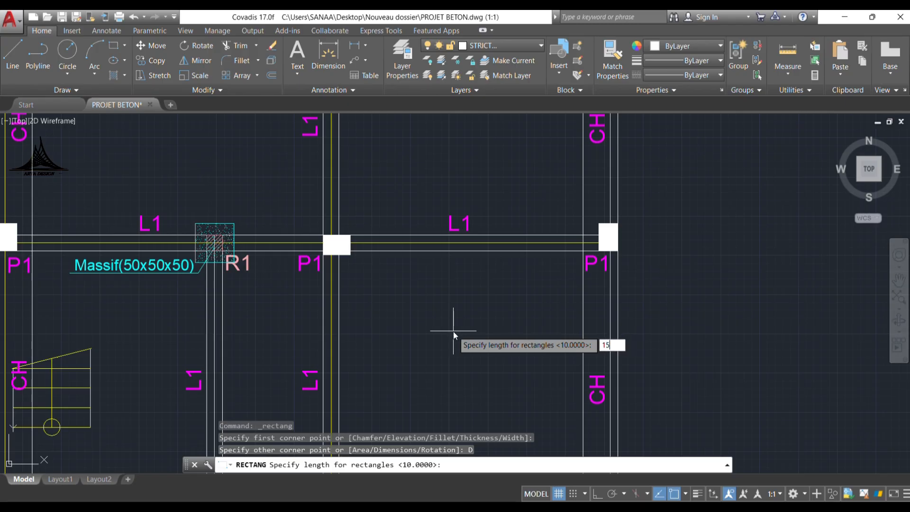
text(0)
key(Return)
text(1)
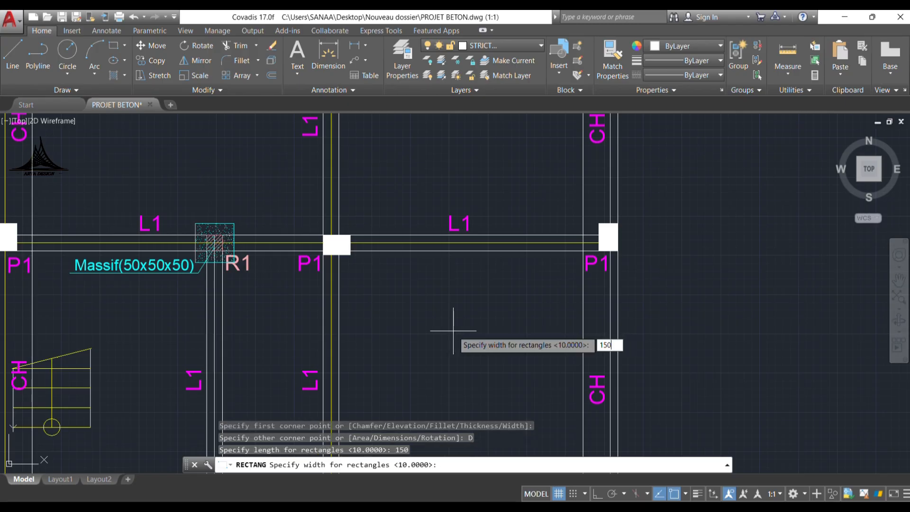
text(50)
key(Return)
click(451, 330)
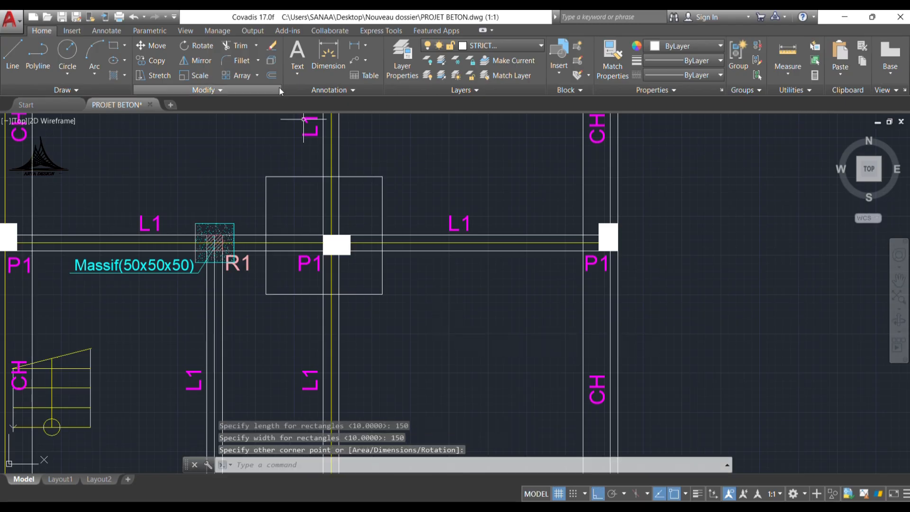
Step: Change the colour of the square around the upper central column to Cyan
click(427, 153)
click(377, 204)
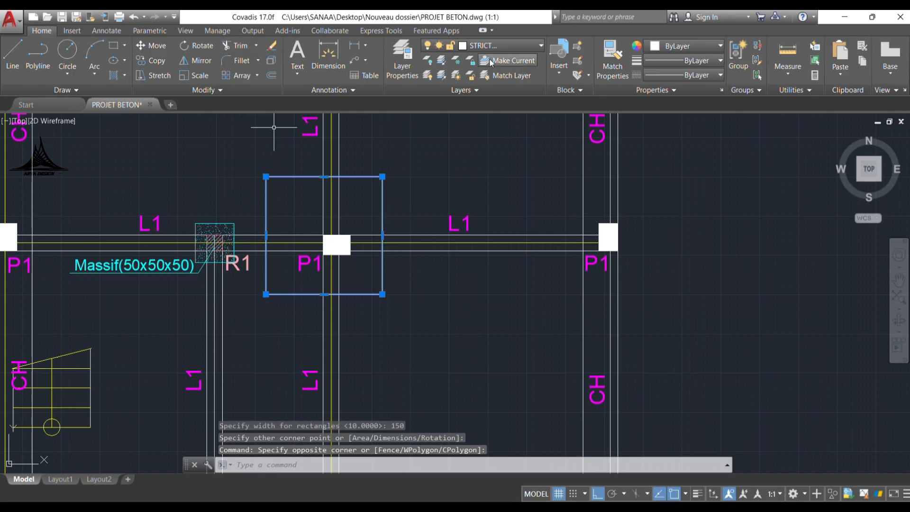
click(666, 49)
click(687, 169)
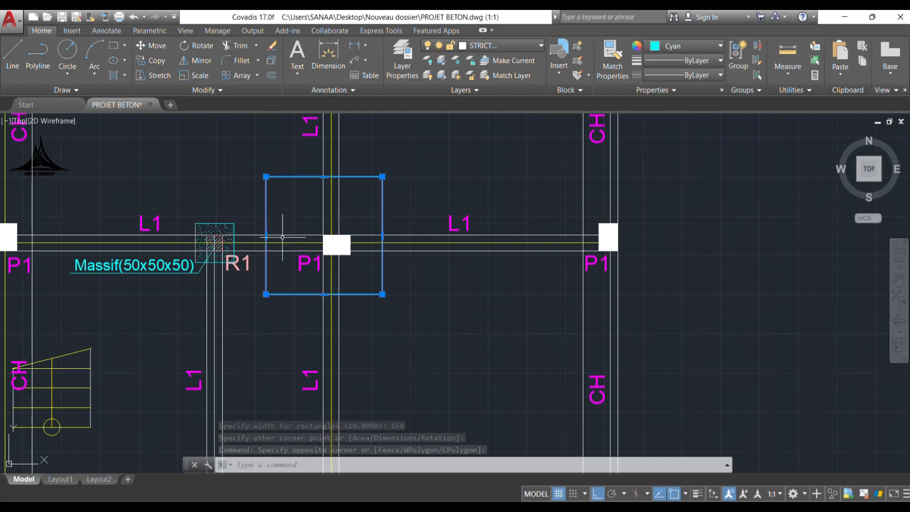
key(Escape)
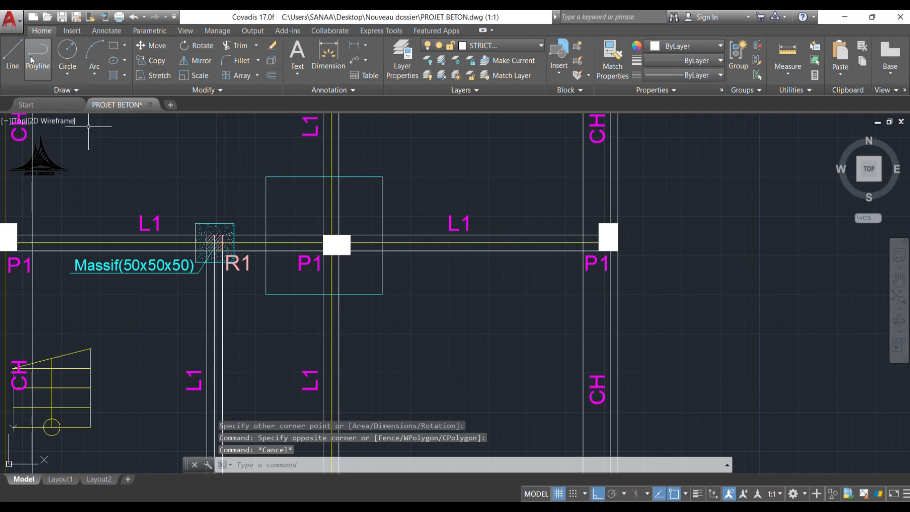
Step: Draw a diagonal line across the cyan square and another across the upper central column, each from upper-left to lower-right corner
click(13, 56)
click(266, 177)
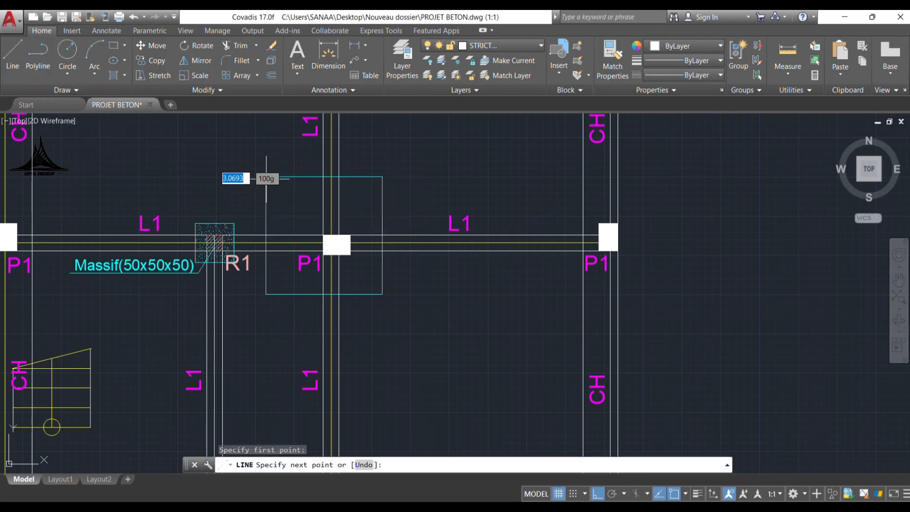
click(382, 294)
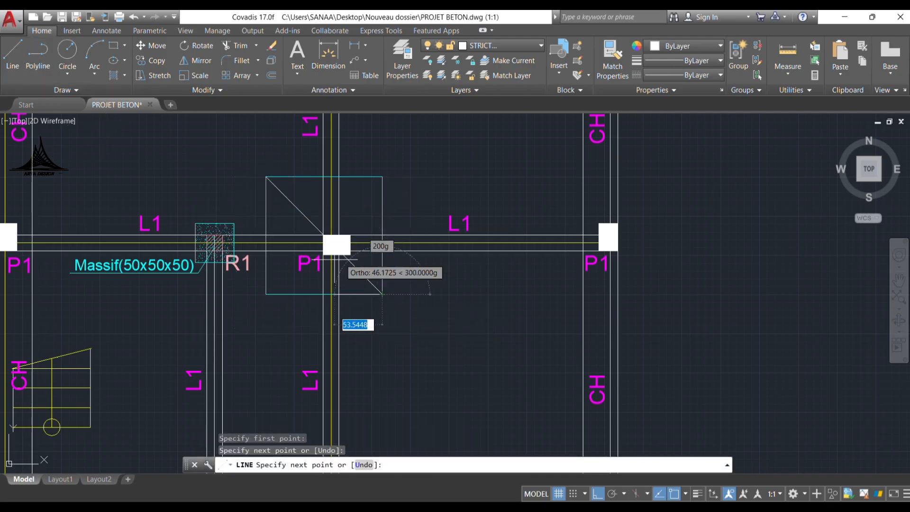
key(Return)
scroll(310, 249, up, 6)
key(Return)
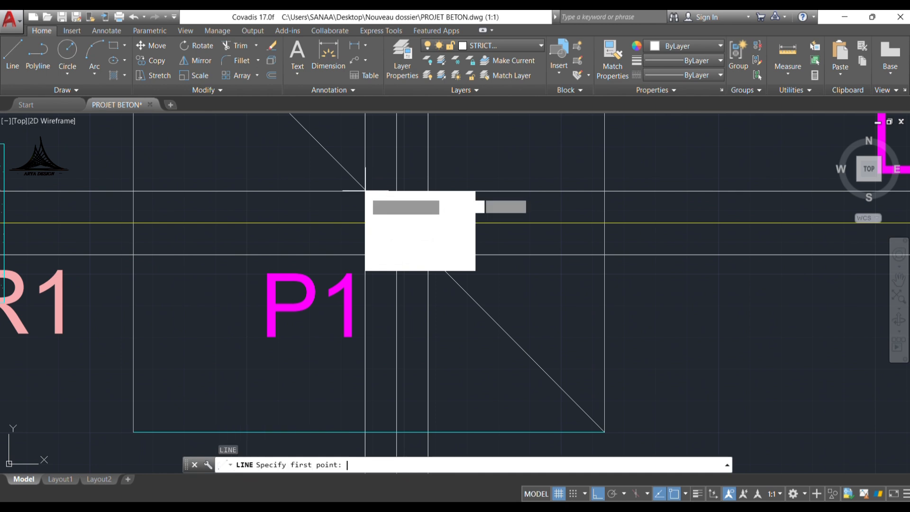
click(364, 191)
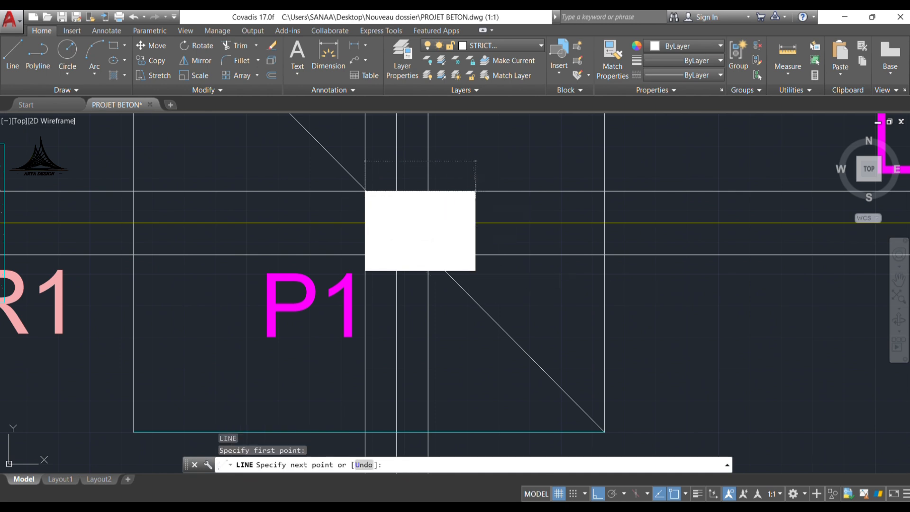
click(475, 270)
key(Return)
Step: Move the cyan square from the midpoint of its diagonal to the centre of the upper central column
scroll(487, 312, down, 4)
click(597, 327)
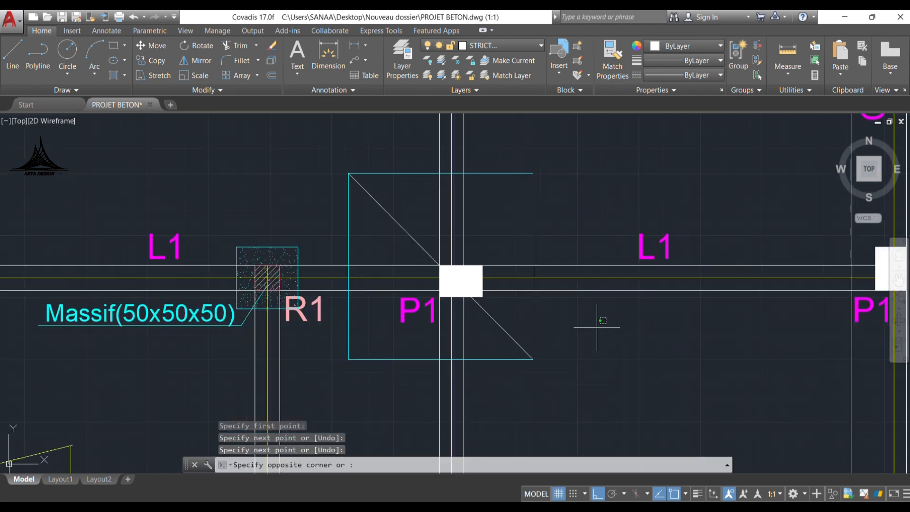
click(519, 306)
text(m)
key(Return)
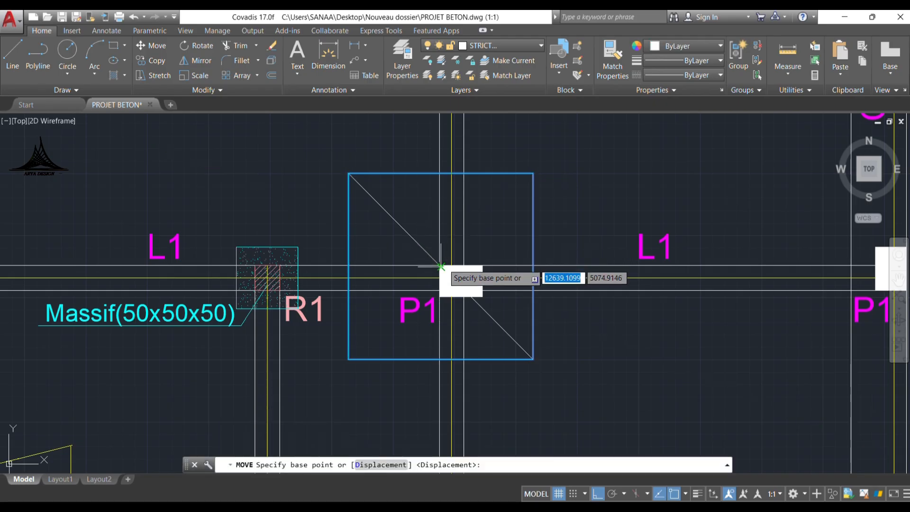
click(440, 266)
click(460, 280)
Step: Erase the diagonal line of the cyan square
click(417, 228)
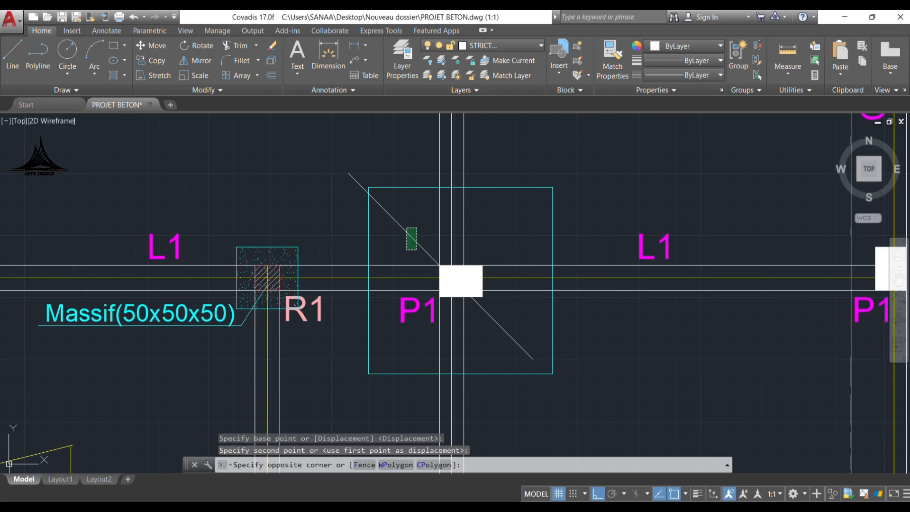
click(405, 247)
click(271, 45)
scroll(400, 280, down, 2)
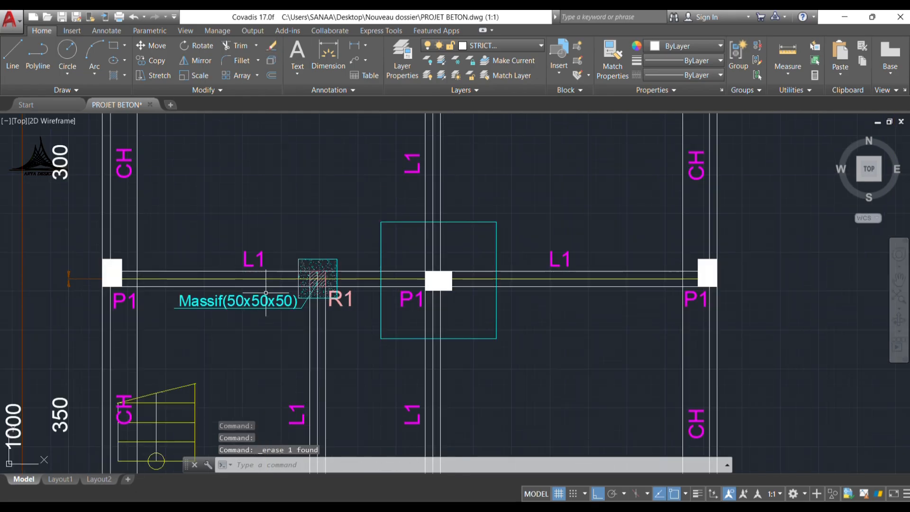
Step: Copy the L1 label of the upper inner beam's 360 span to just above the cyan square's upper-right corner
click(585, 258)
click(567, 256)
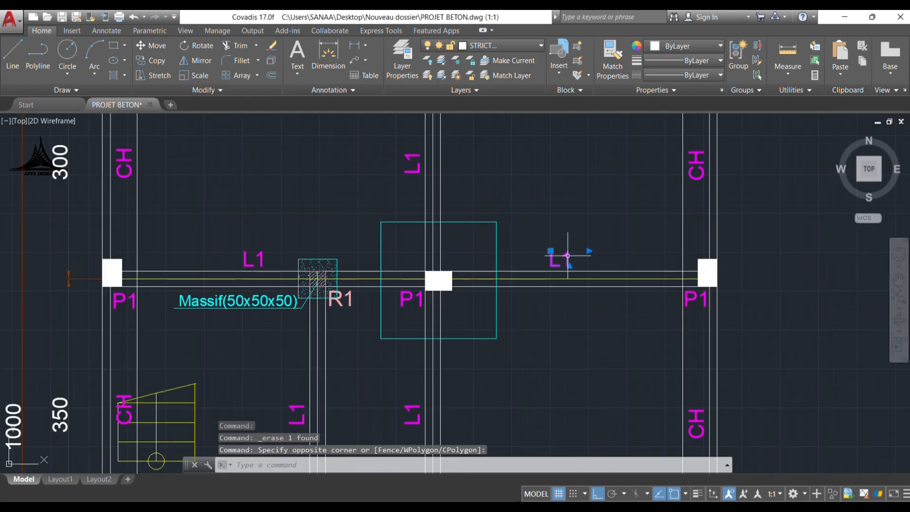
click(154, 62)
click(563, 269)
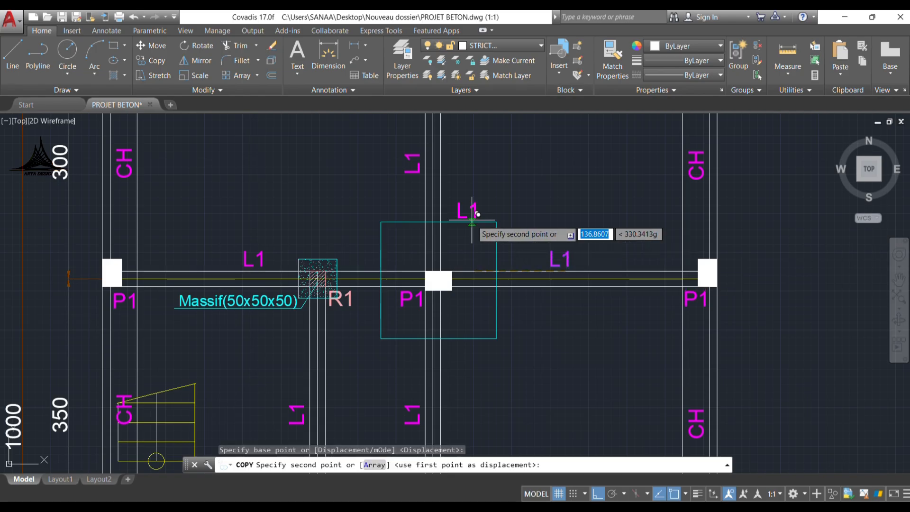
click(474, 220)
key(Escape)
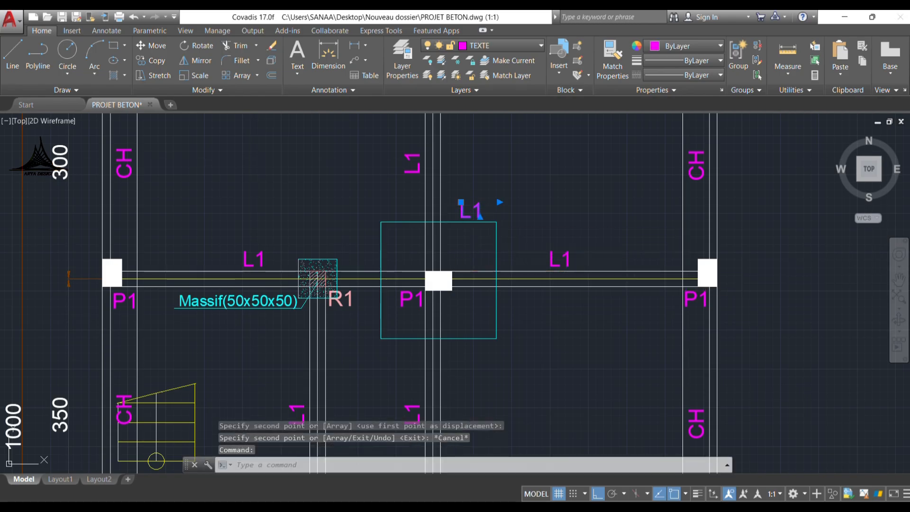
Step: Change the label copy above the cyan square to S1 and set its colour to Cyan
double_click(464, 215)
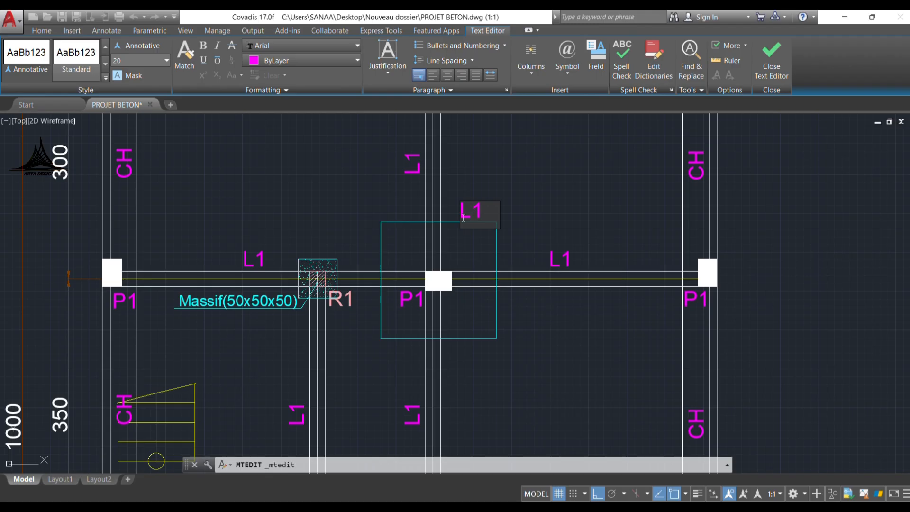
text(S)
click(765, 59)
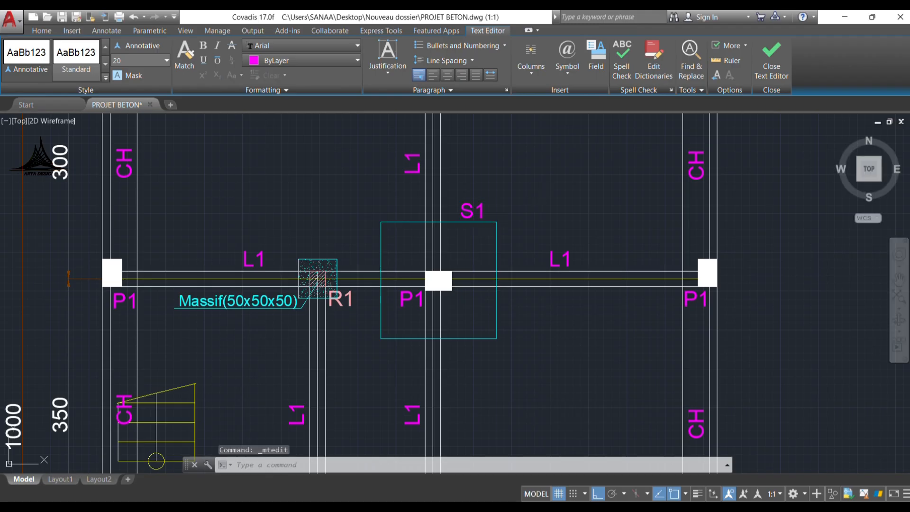
click(692, 47)
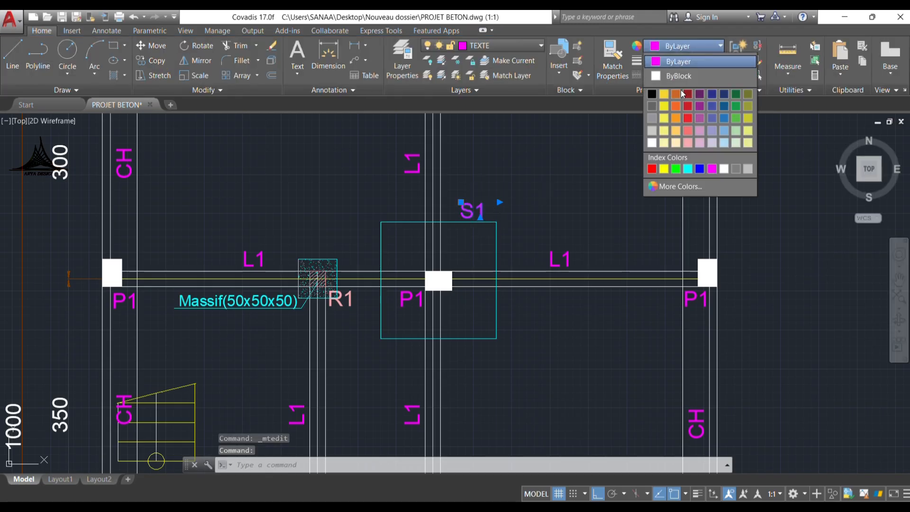
click(691, 171)
Step: Copy the cyan square and its S1 label from the upper central column to the matching point on the lower central column
click(524, 238)
click(473, 189)
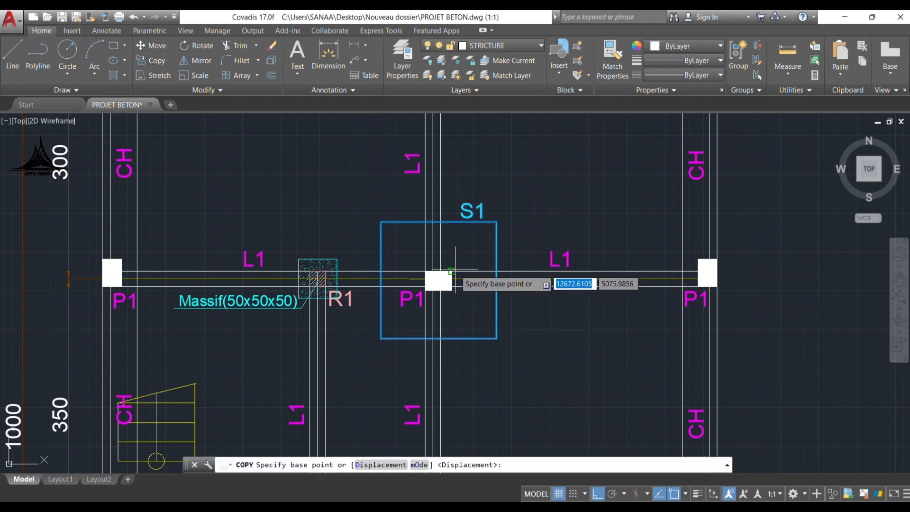
click(462, 256)
scroll(456, 267, down, 4)
scroll(447, 390, up, 2)
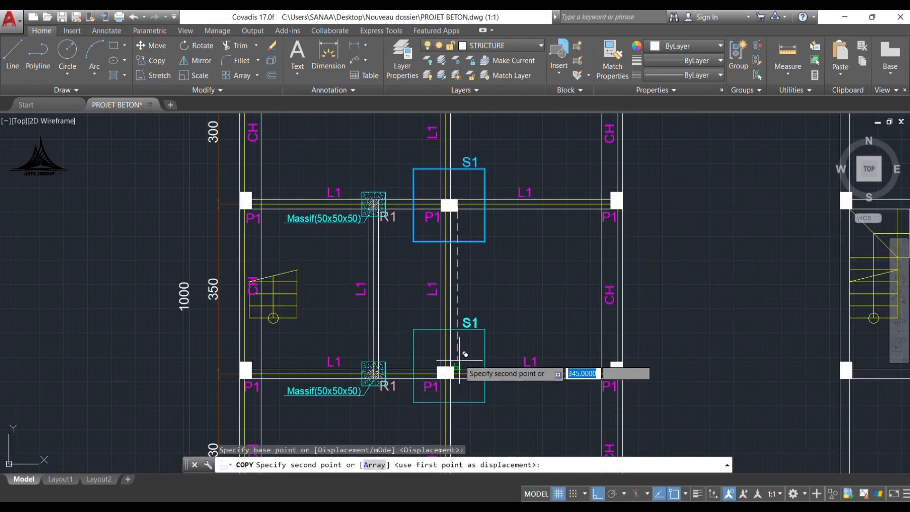
click(454, 367)
key(Escape)
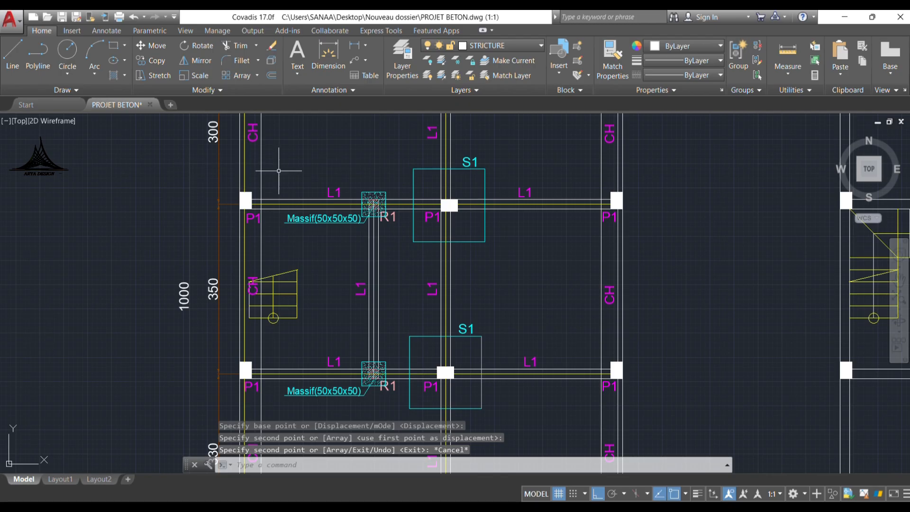
Step: Draw a rectangle with length 90 and width 150 just inside the upper column on the plan's outer stair-side wall
middle_drag(285, 340, 338, 305)
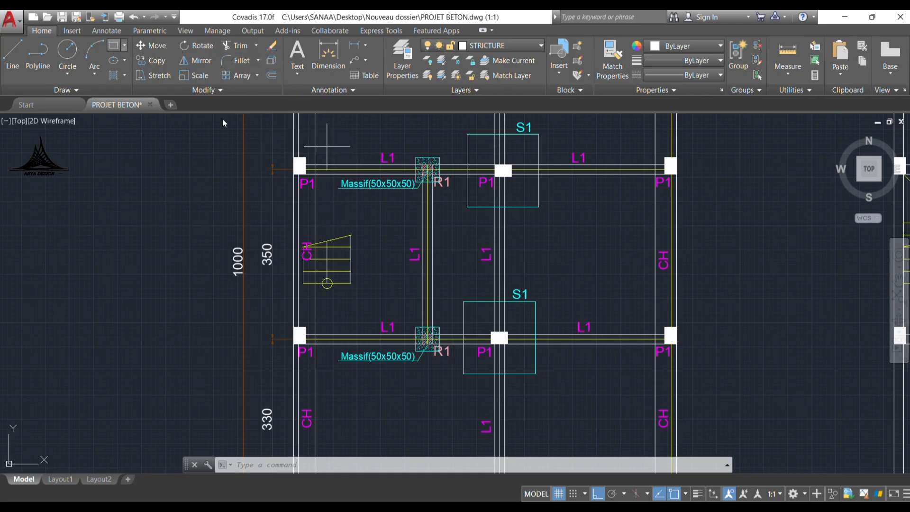
click(113, 45)
click(331, 129)
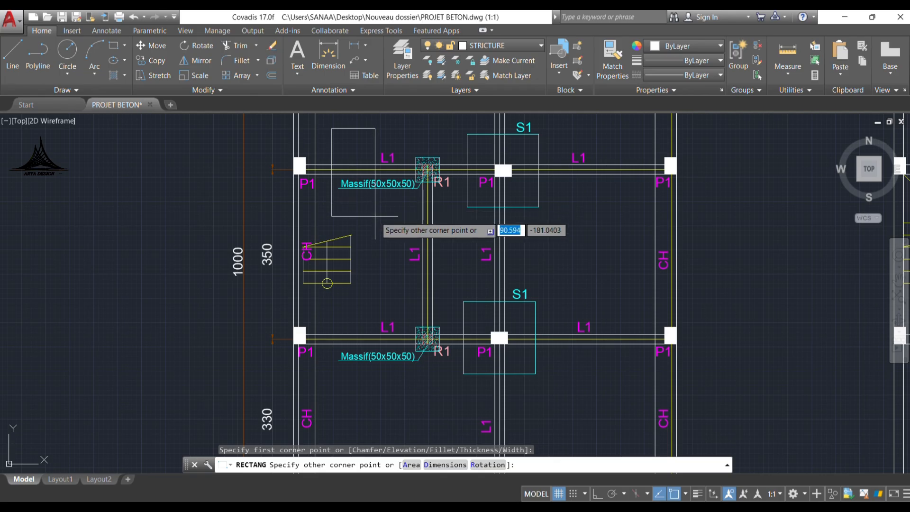
text(d)
key(Return)
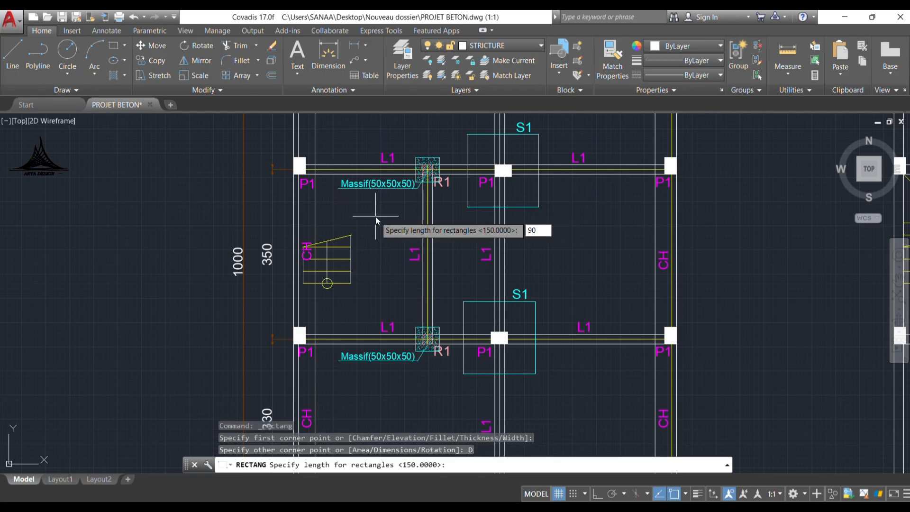
key(Return)
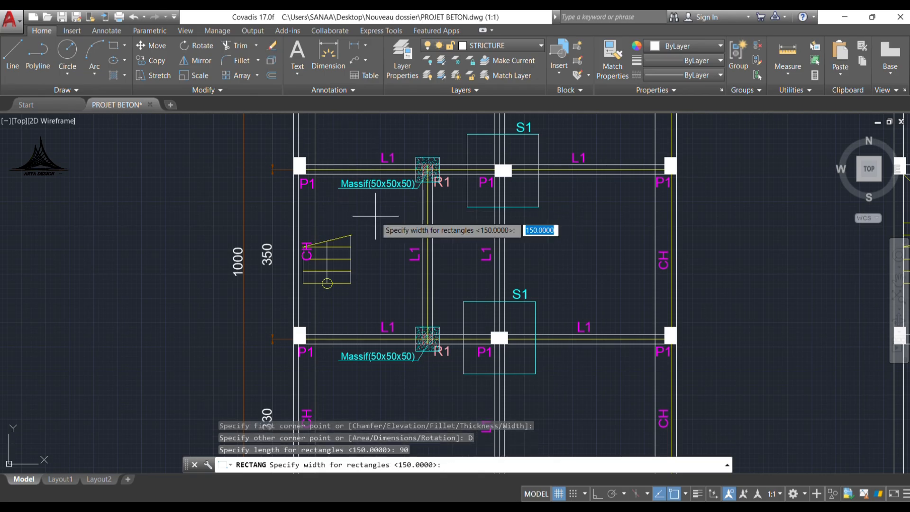
text(1)
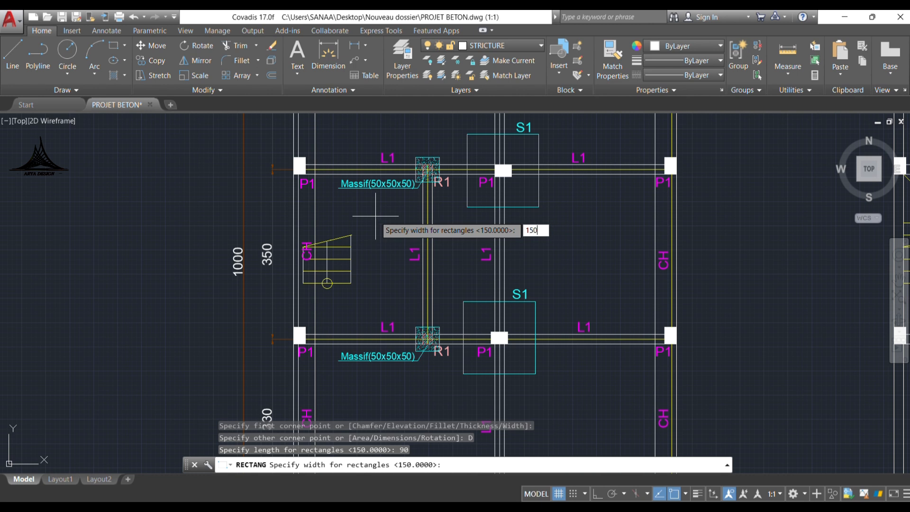
text(50)
key(Return)
click(372, 219)
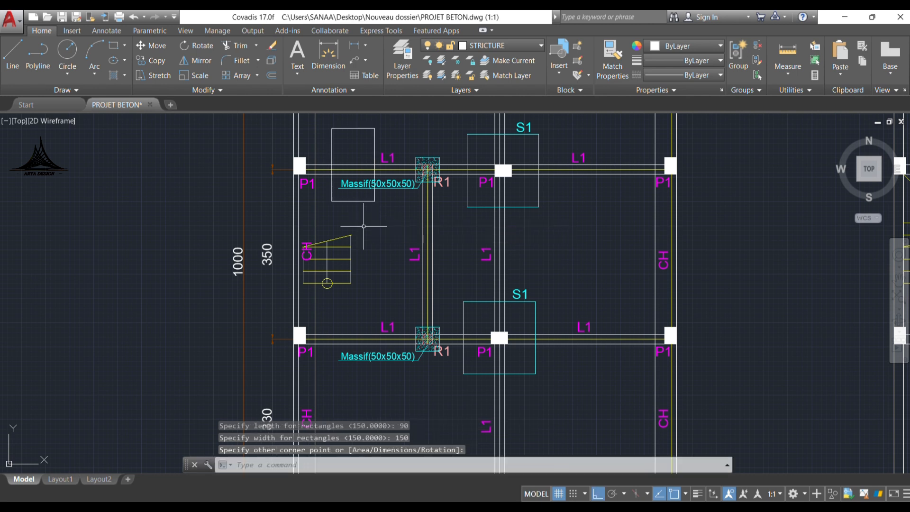
Step: Set the new rectangle's color to Cyan and move it so its outer edge is centred on the upper stair-side column's outer face
click(336, 154)
click(301, 116)
click(681, 46)
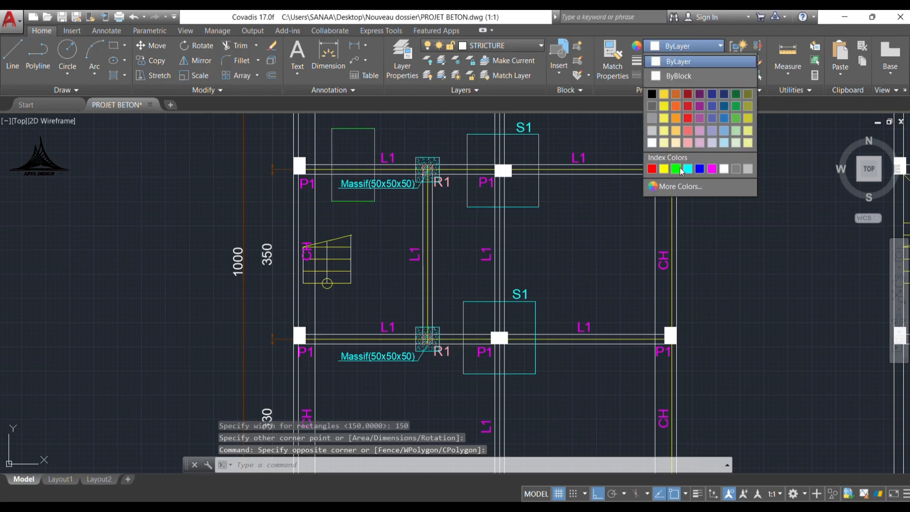
click(687, 169)
click(151, 46)
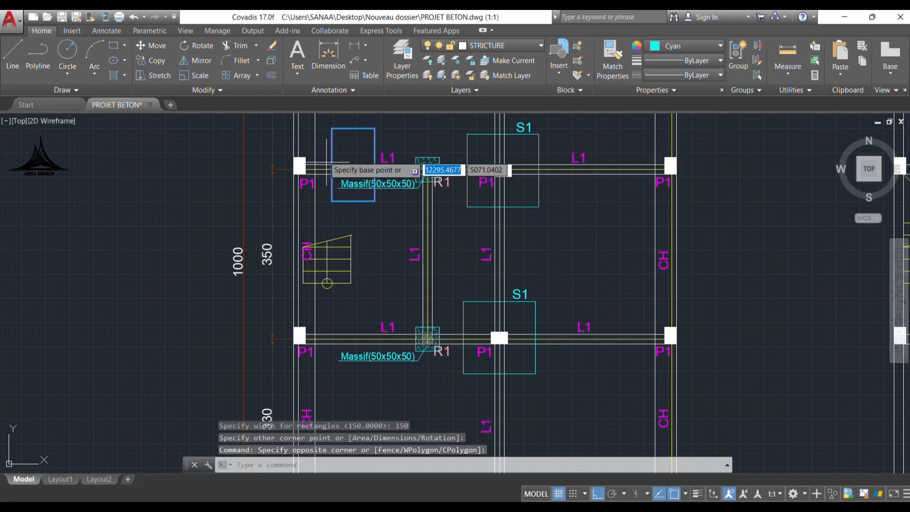
scroll(326, 162, up, 4)
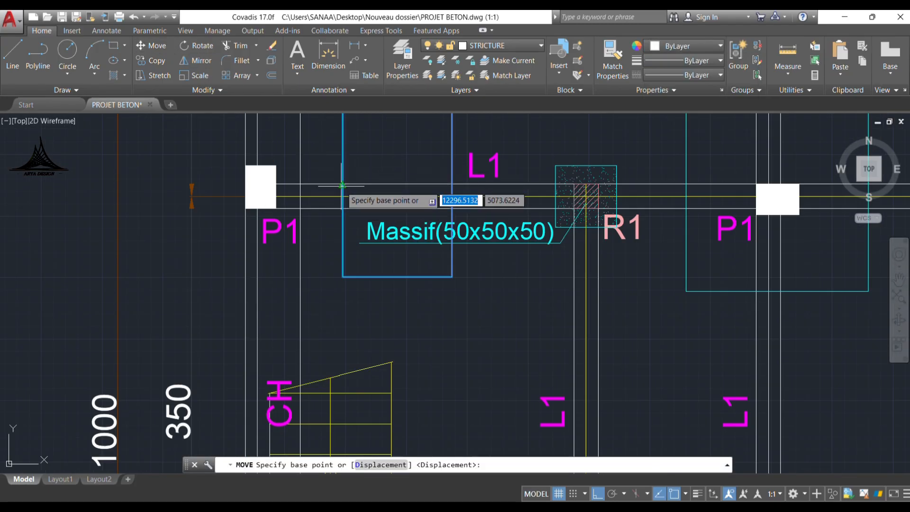
click(342, 184)
click(245, 187)
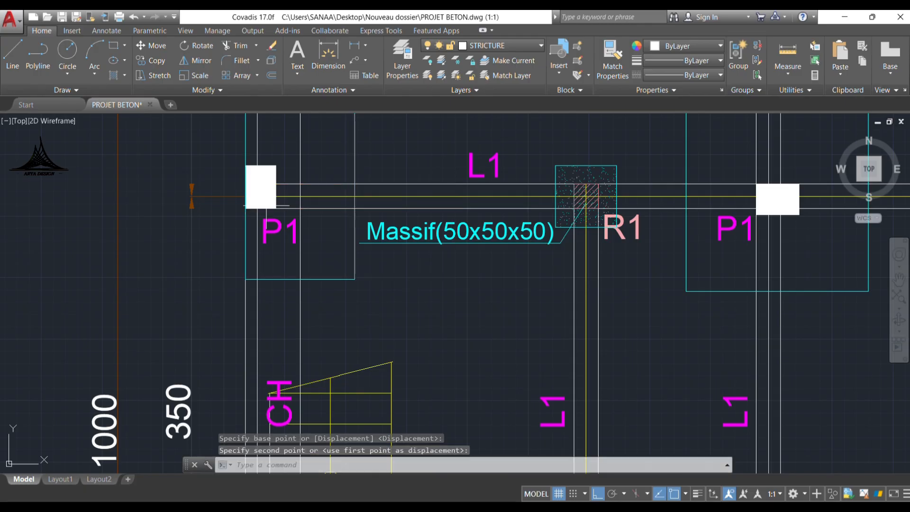
Step: Copy the S1 label of the upper central footing to just above the new rectangular footing
scroll(344, 228, down, 4)
click(533, 174)
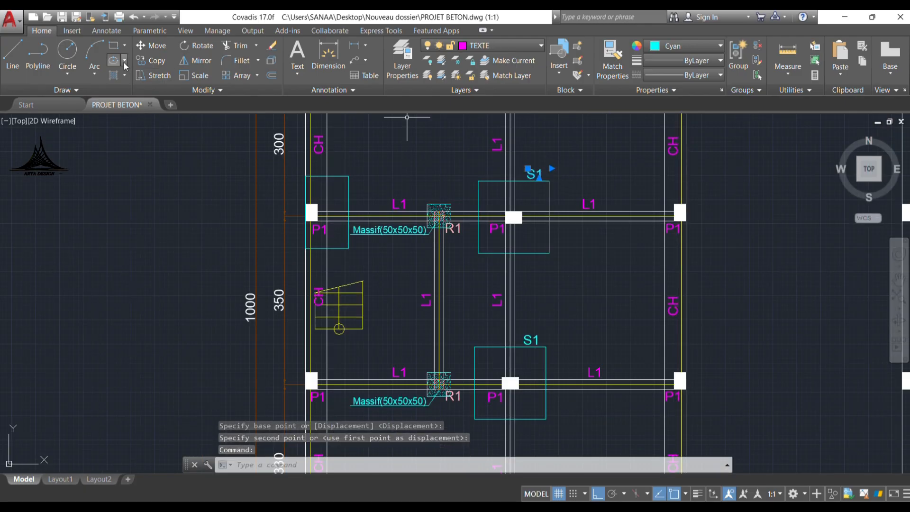
click(151, 60)
click(539, 176)
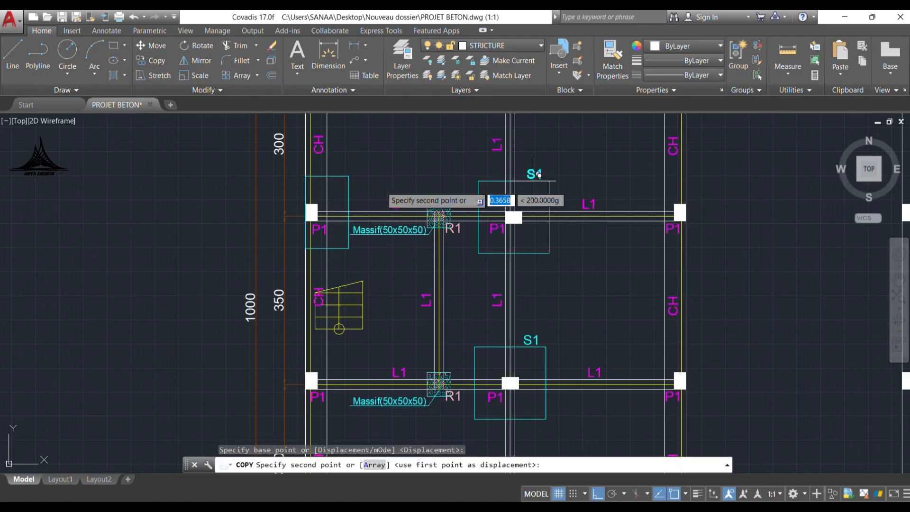
scroll(329, 183, up, 3)
click(350, 160)
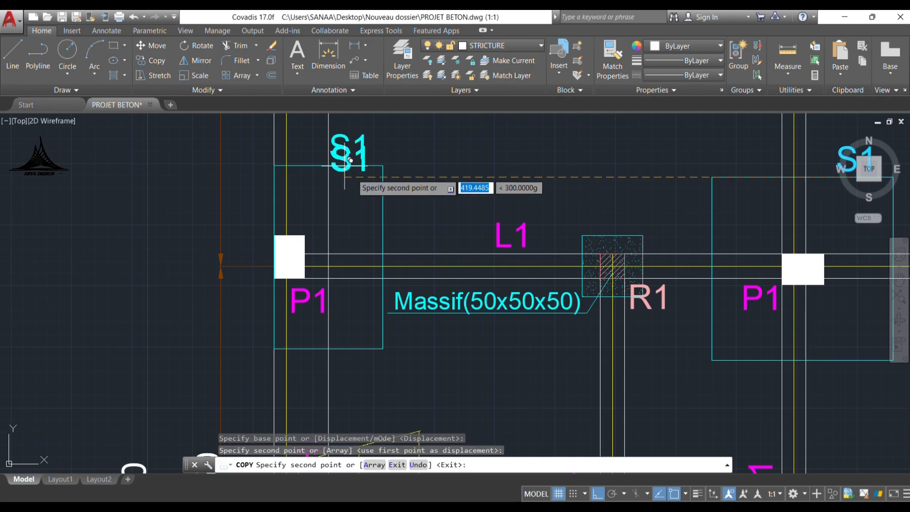
key(Escape)
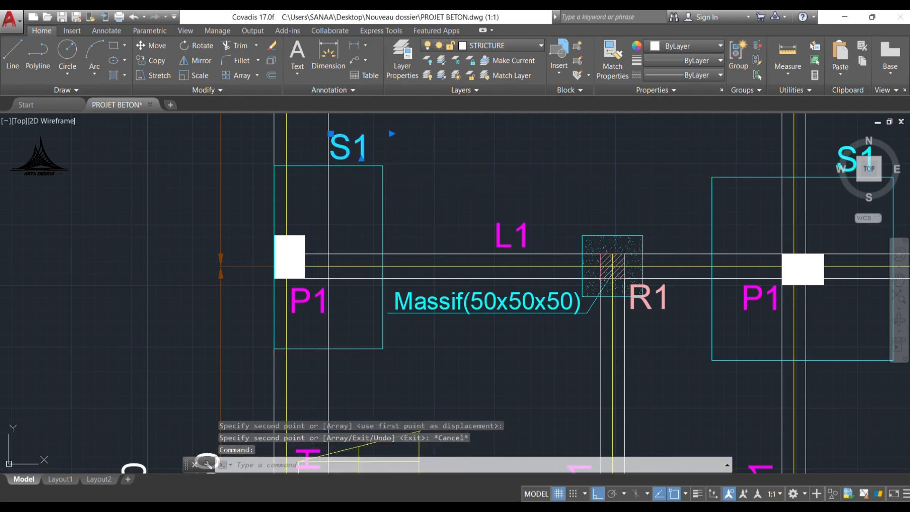
Step: Change the copied label above the rectangular footing to SE1
double_click(355, 152)
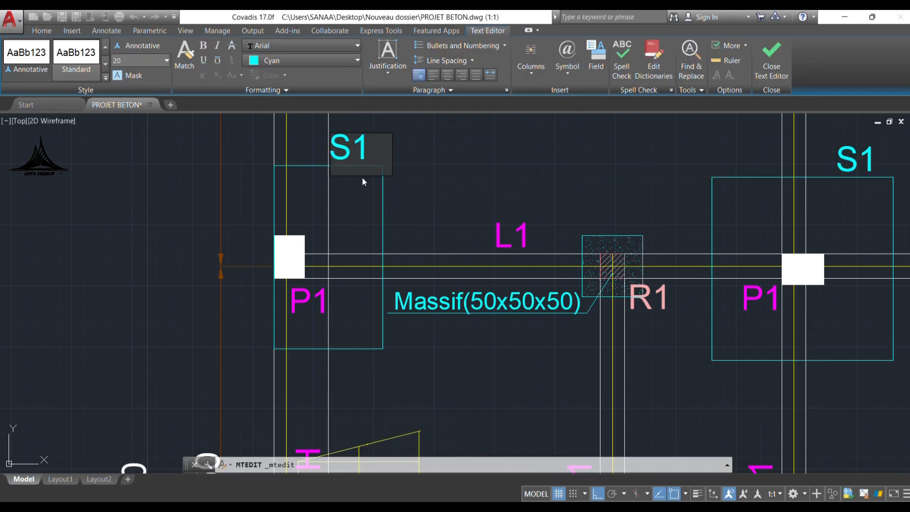
text(E)
click(356, 203)
Step: Copy the rectangular footing and its SE1 label from the upper stair-side column to the matching corner of the lower one
click(516, 205)
click(241, 117)
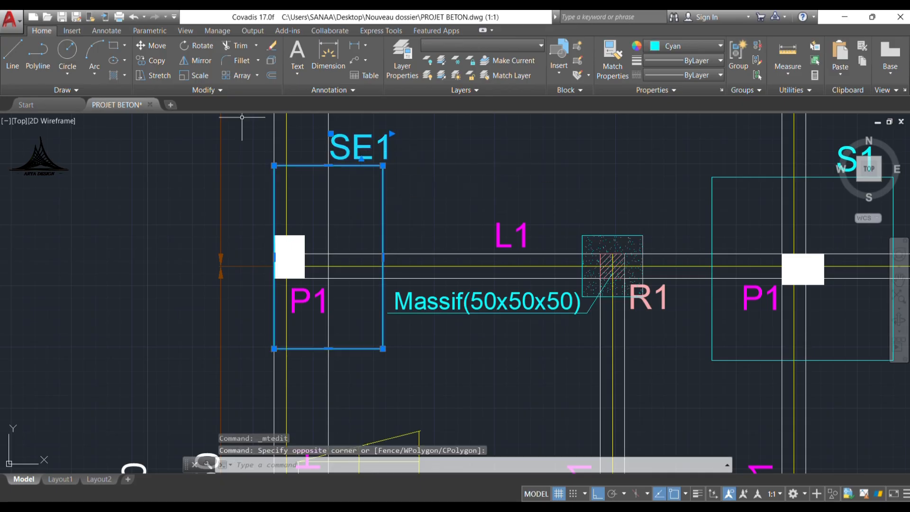
click(151, 61)
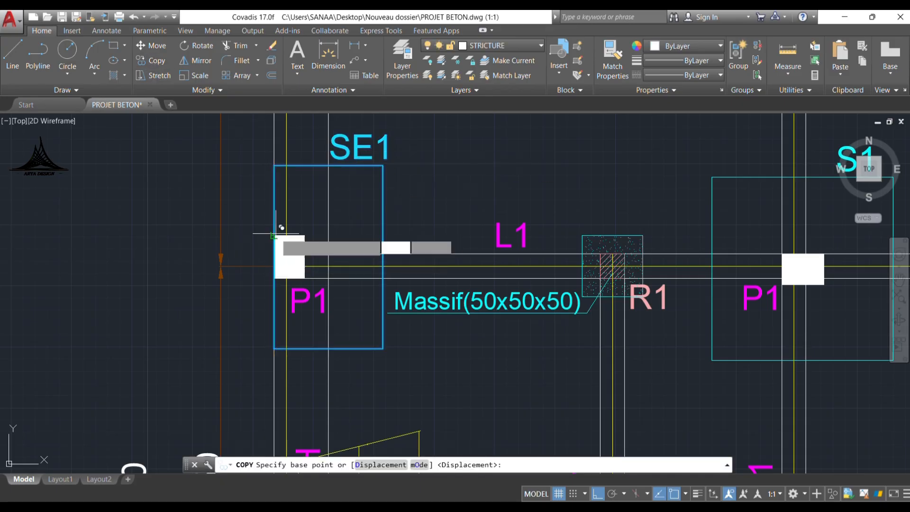
click(275, 236)
scroll(274, 235, down, 6)
scroll(281, 228, up, 6)
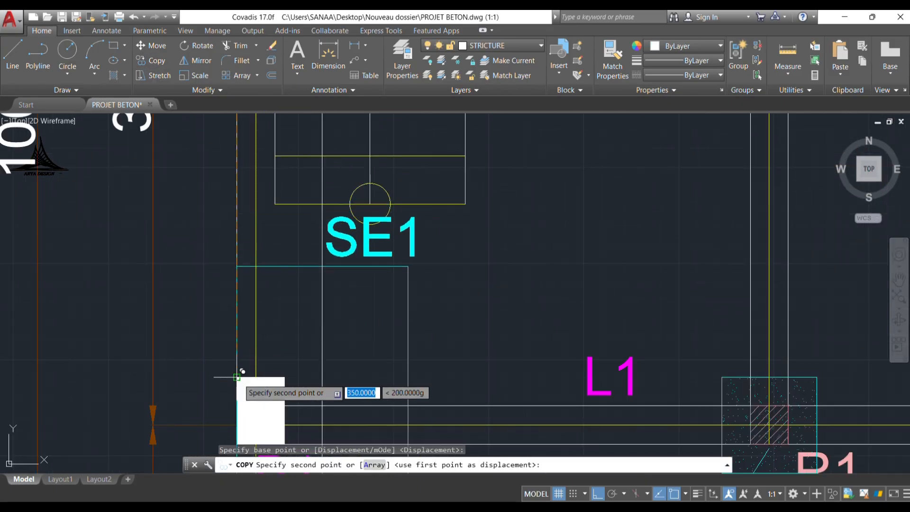
click(237, 377)
key(Escape)
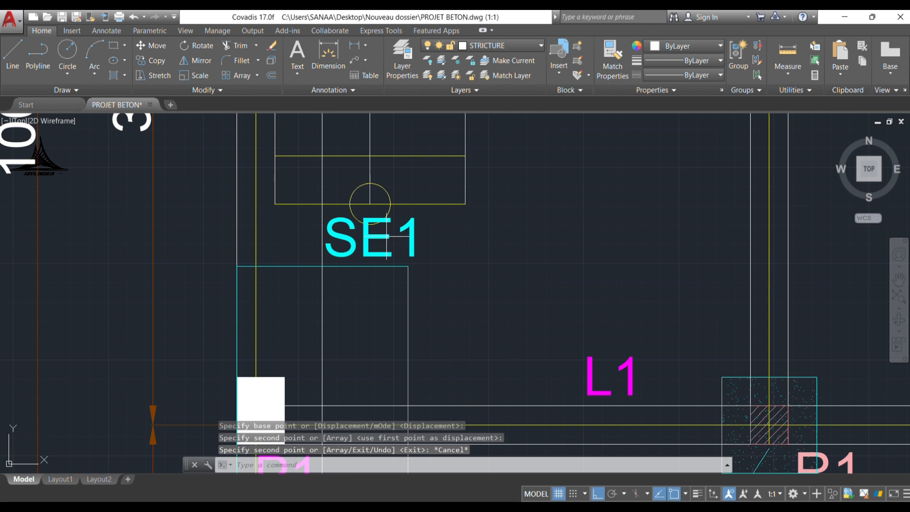
Step: Move the SE1 label of the lower rectangular footing straight down to just below the footing
click(386, 235)
click(305, 274)
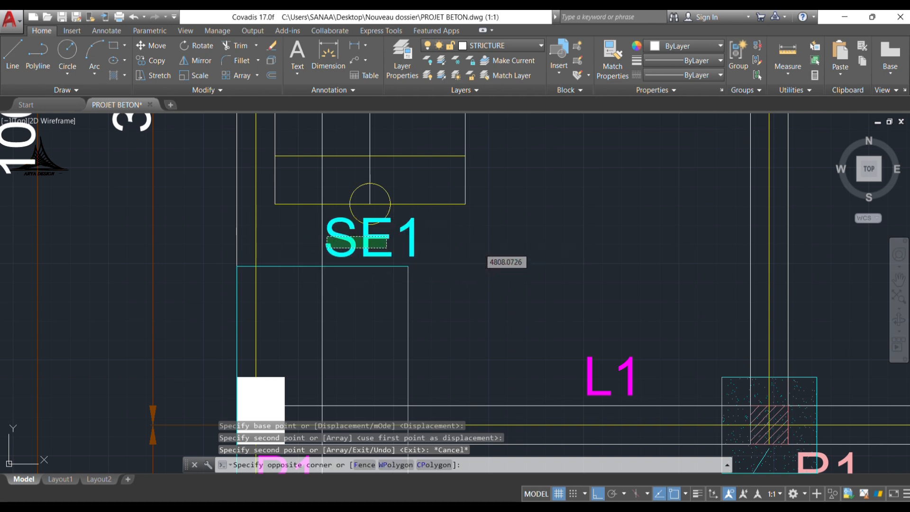
click(152, 53)
click(373, 256)
scroll(374, 256, down, 4)
scroll(377, 347, up, 5)
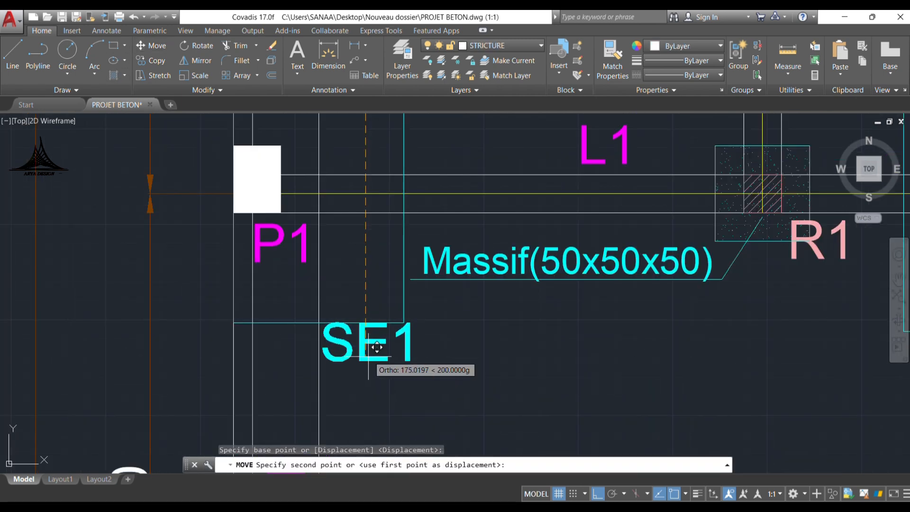
click(365, 353)
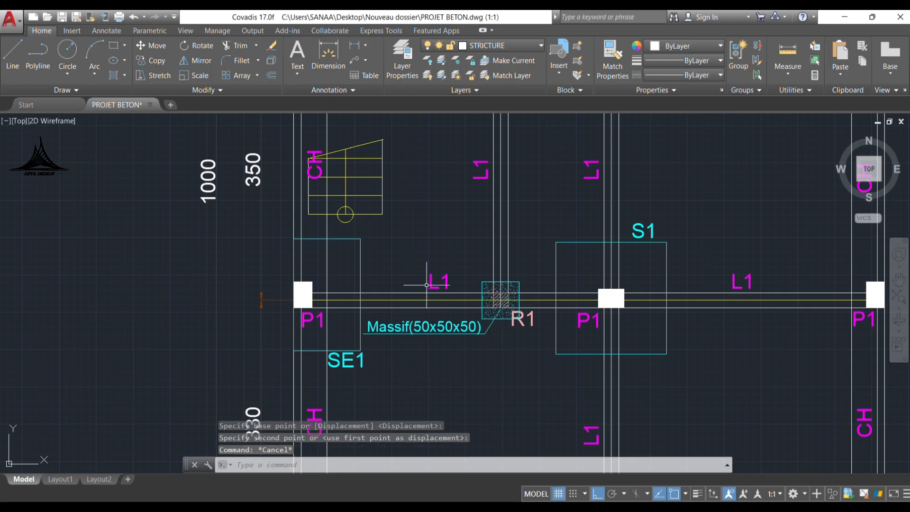
Step: Change the L1 label of the lower horizontal beam between the SE1 footing and the R1 post to LR1
click(439, 281)
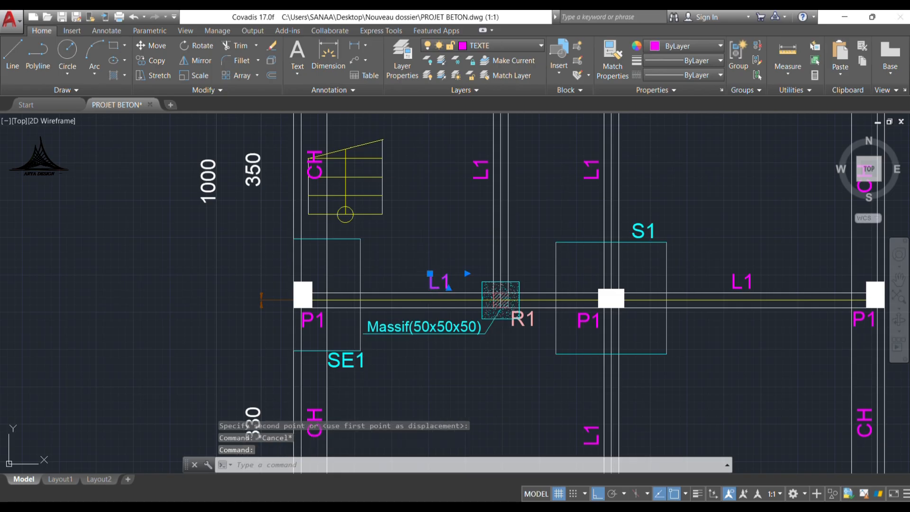
double_click(438, 282)
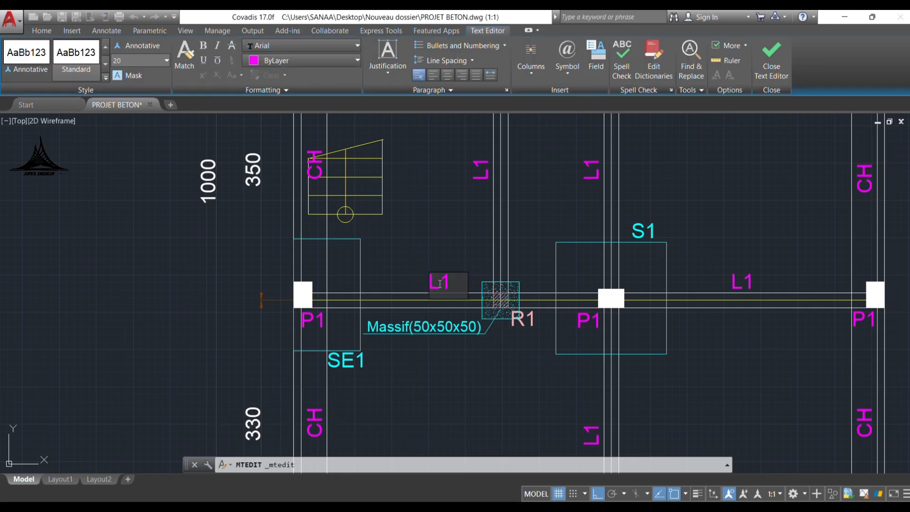
text(R)
click(457, 250)
click(439, 283)
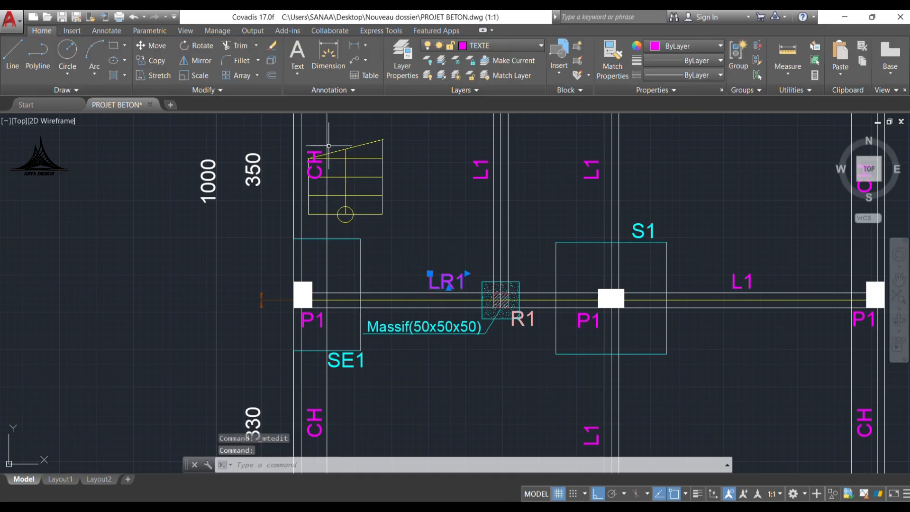
key(Escape)
Step: Change the L1 label of the upper horizontal beam between the SE1 footing and the R1 post to LR1
middle_drag(394, 162, 392, 328)
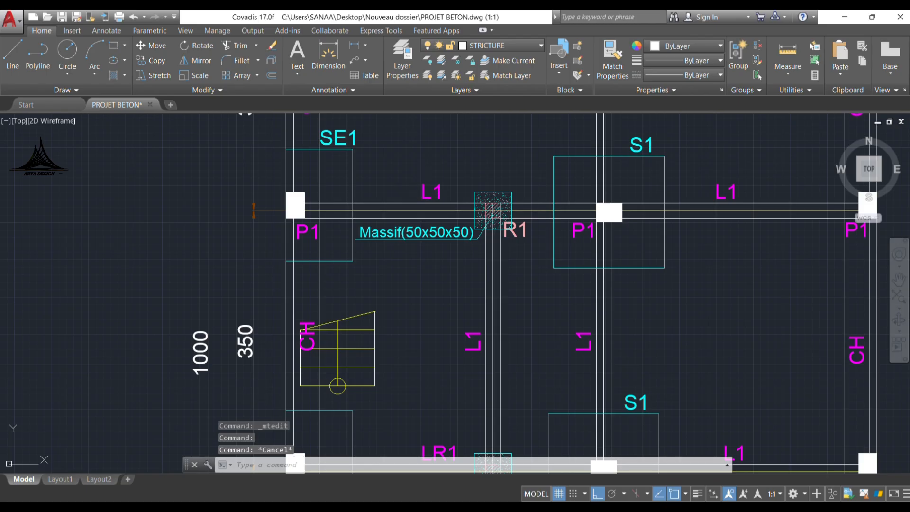
double_click(424, 192)
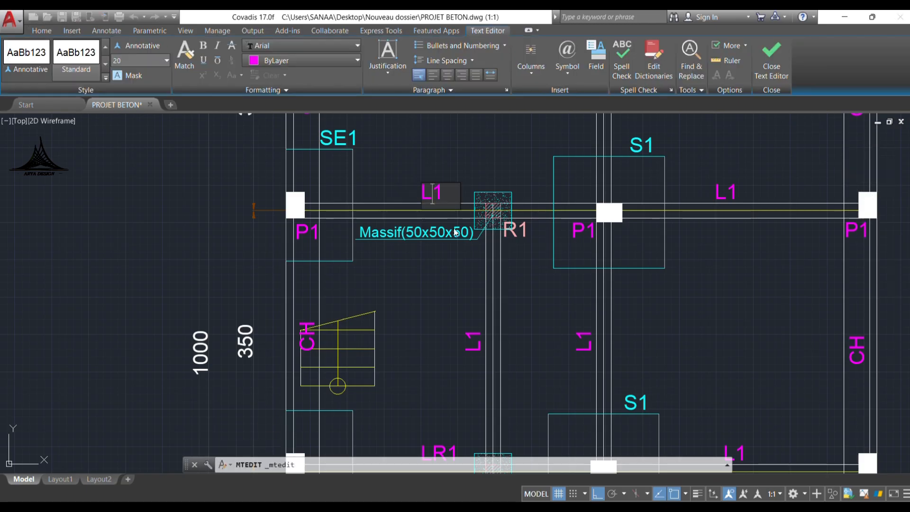
text(R)
click(445, 154)
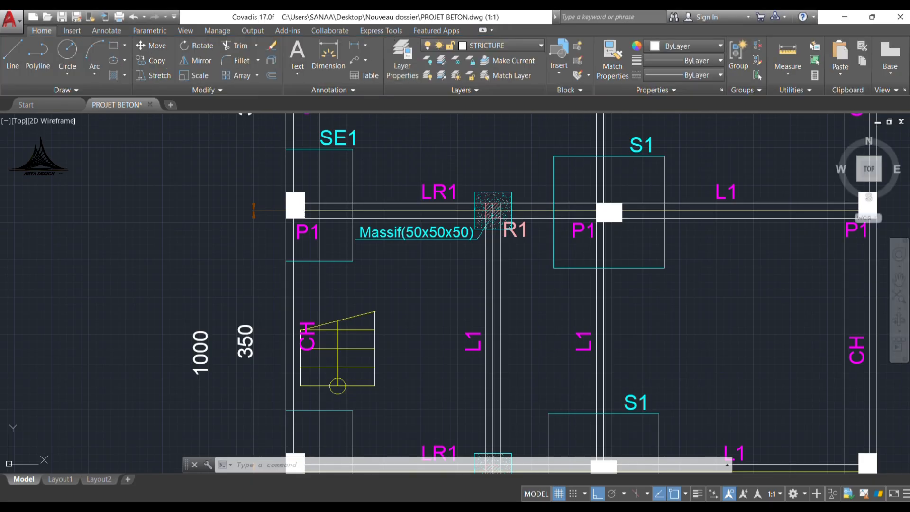
click(366, 163)
click(371, 171)
Step: Make TEXT the current layer and place the multiline text 10 in the upper-right bay of the left plan, above beam L1
scroll(371, 172, down, 2)
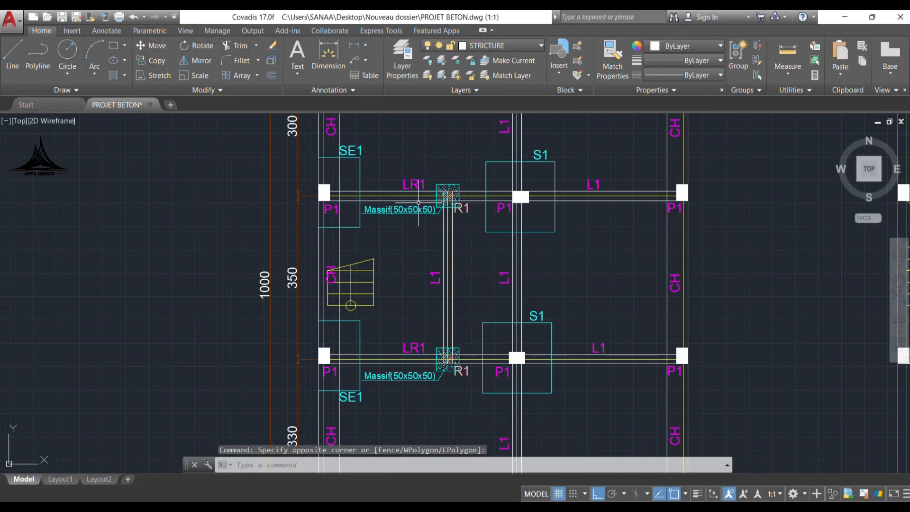
middle_drag(504, 254, 436, 243)
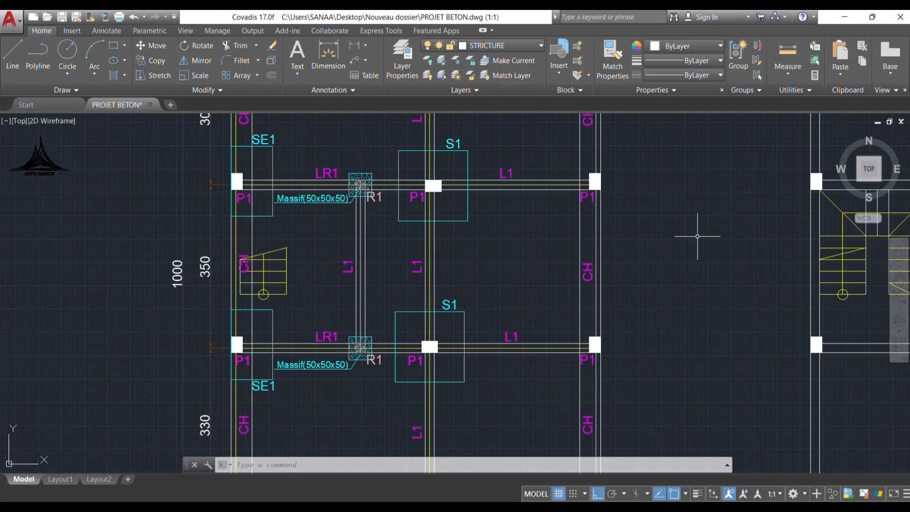
scroll(438, 254, down, 2)
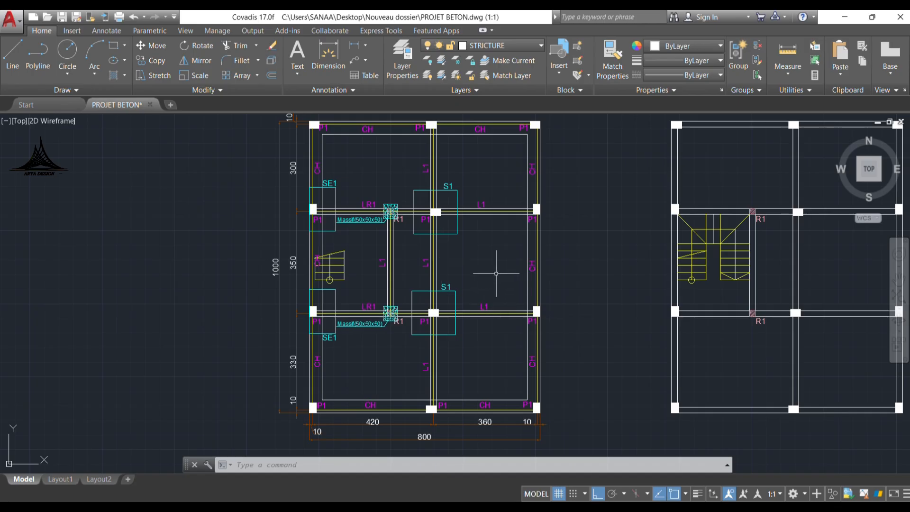
middle_drag(489, 177, 439, 204)
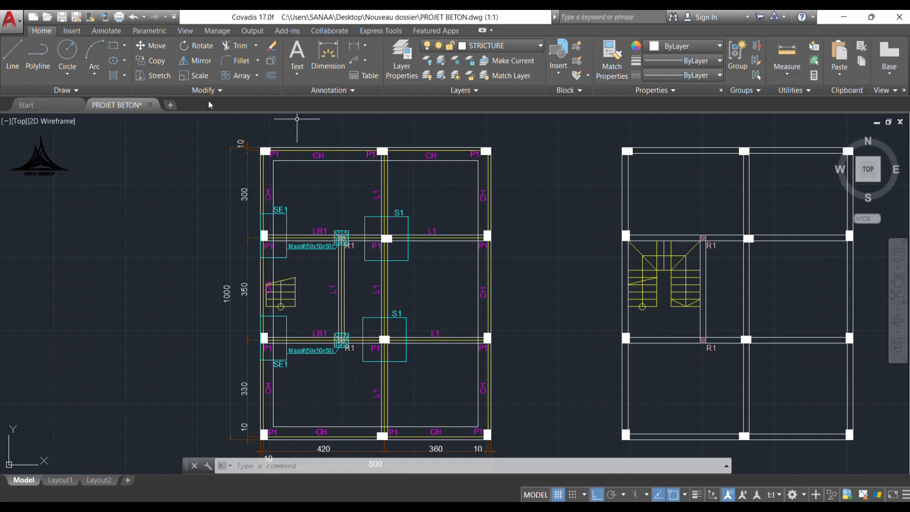
click(541, 47)
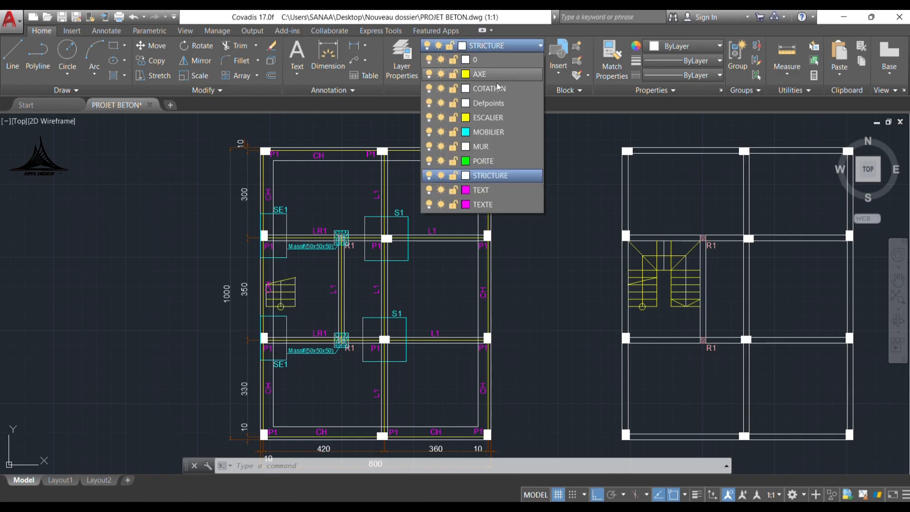
click(487, 197)
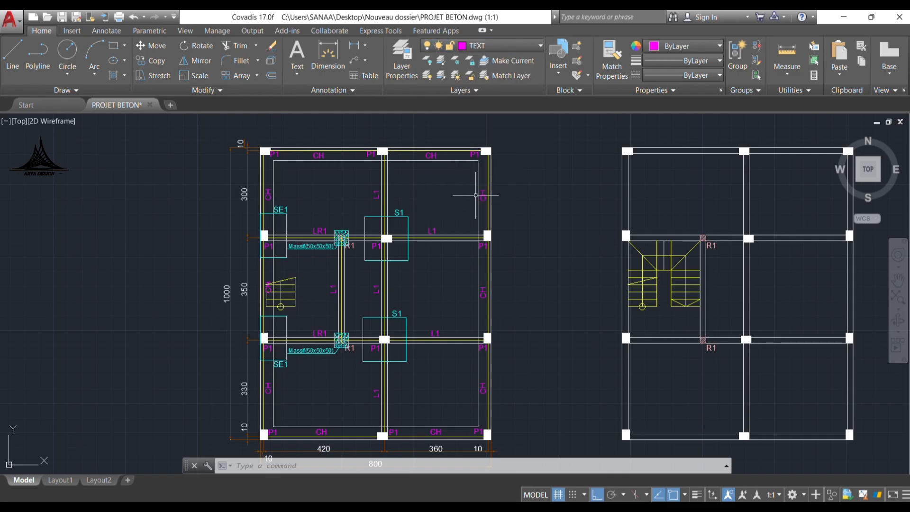
click(299, 52)
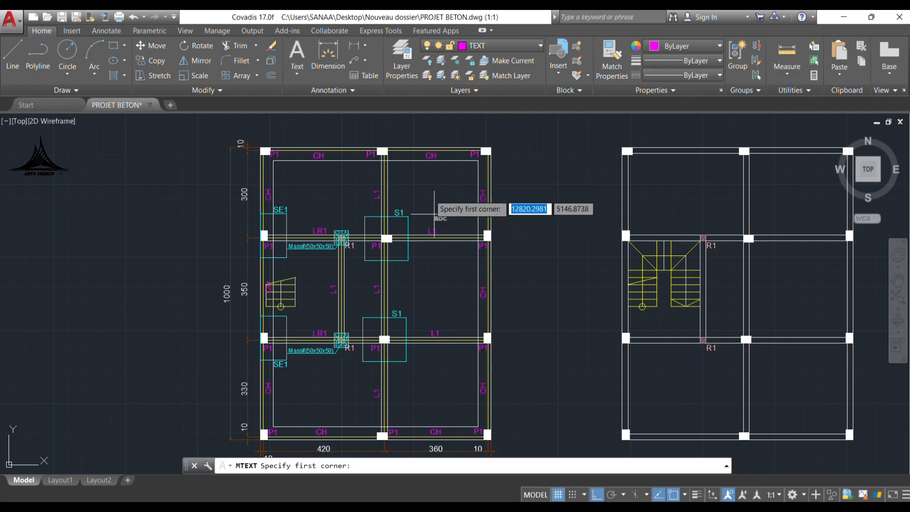
scroll(431, 195, up, 4)
click(405, 162)
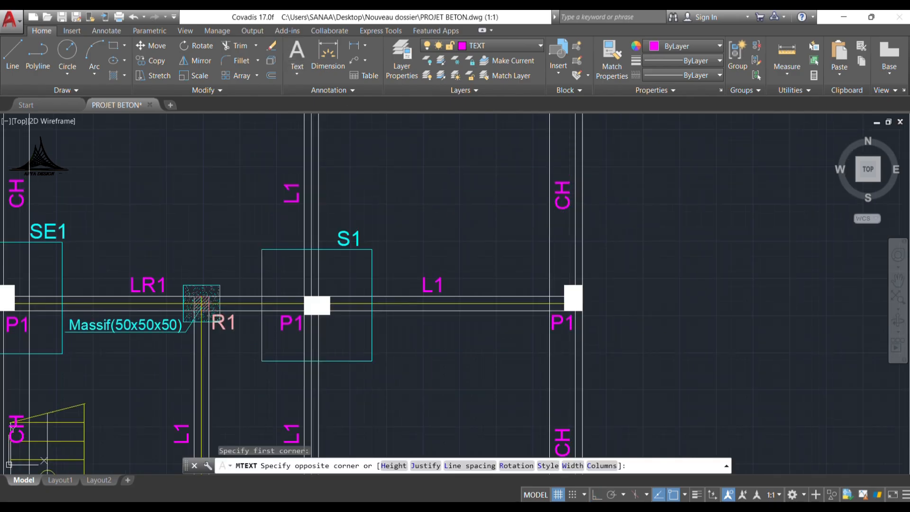
click(510, 237)
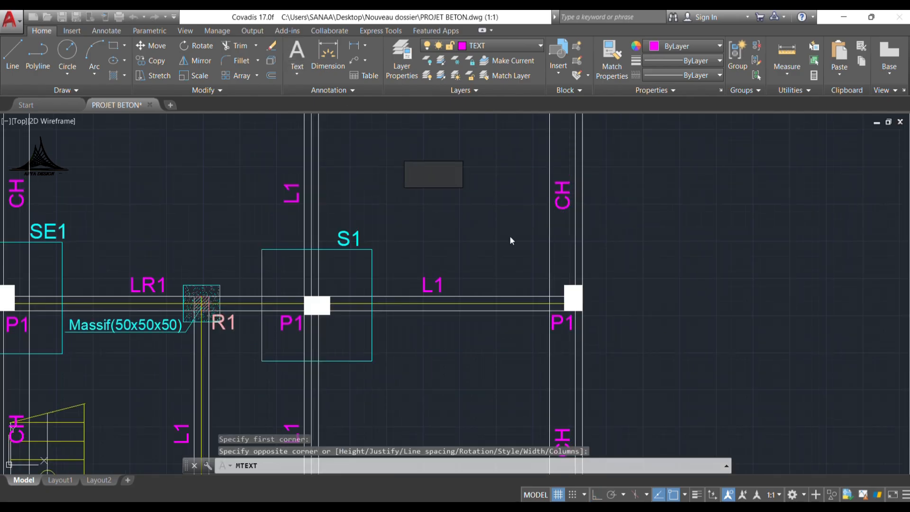
text(10)
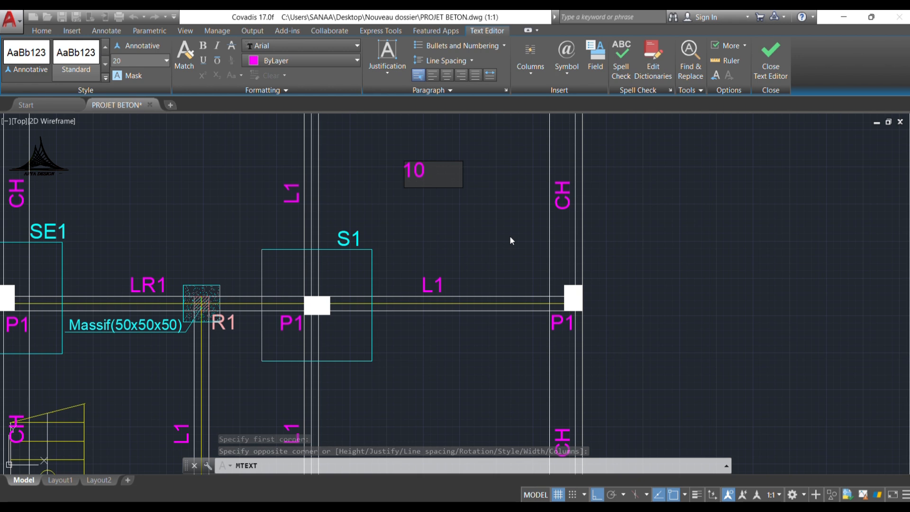
click(484, 234)
Step: Enclose the text 10 in a circle, accepting the default offset factor of 0.35
click(380, 31)
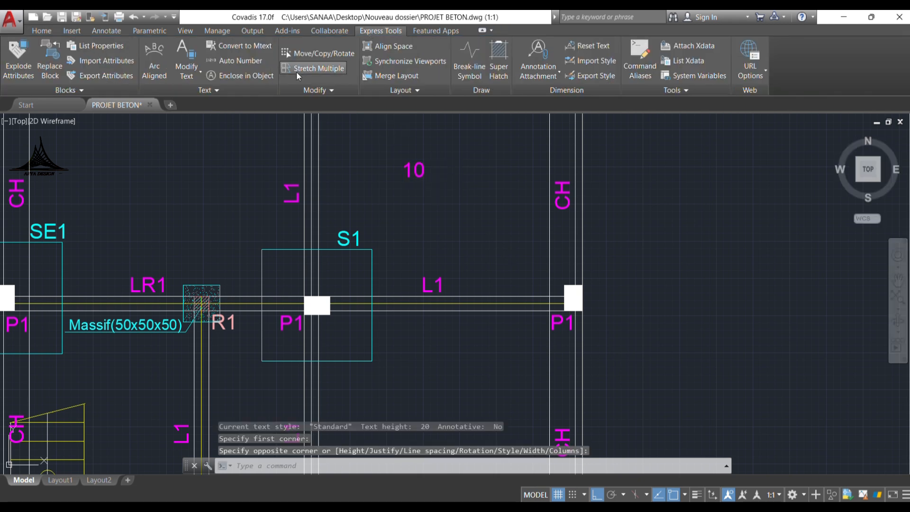
click(239, 75)
click(418, 167)
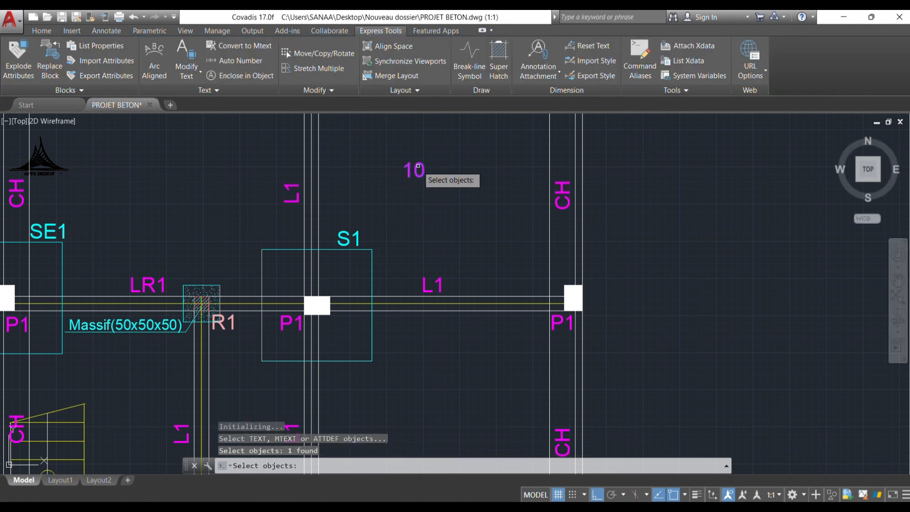
key(Return)
key(Return)
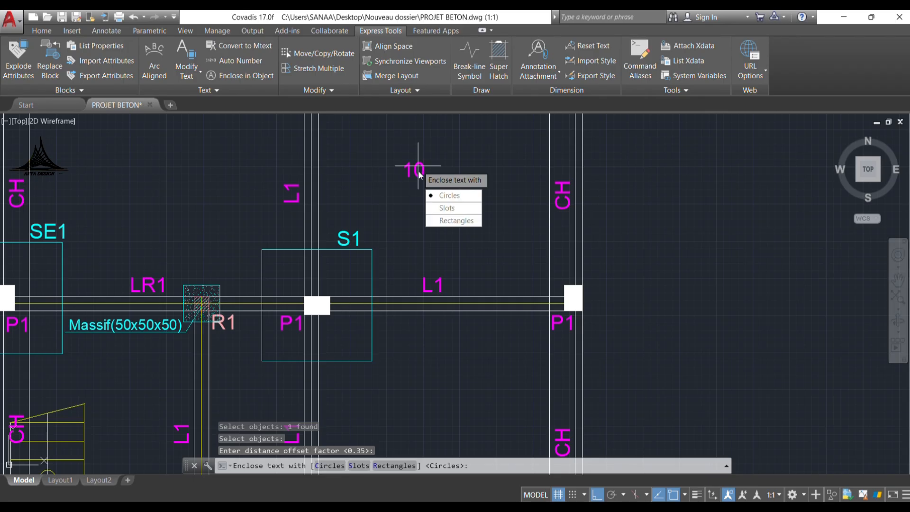
click(449, 200)
key(Return)
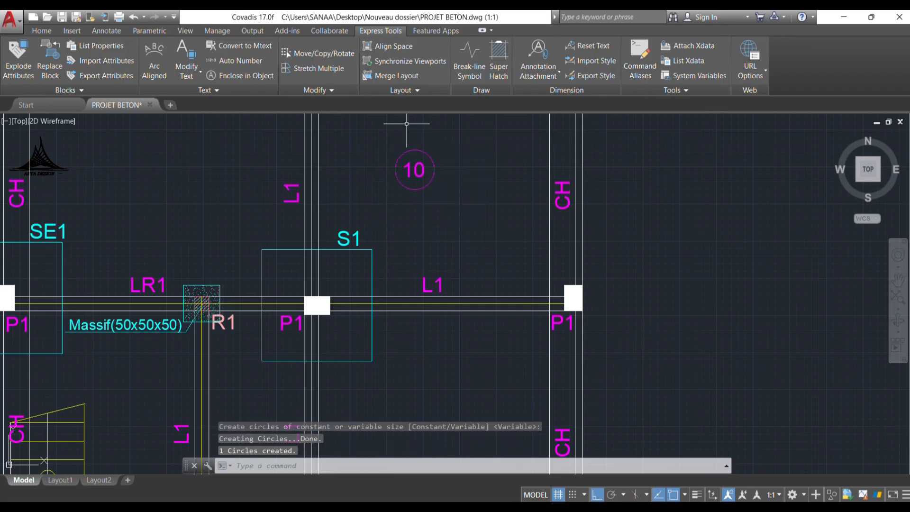
Step: Draw a circle in the open area of the plan's lower-left bay, below the Massif(50x50x50) label
scroll(397, 150, down, 3)
scroll(364, 261, up, 3)
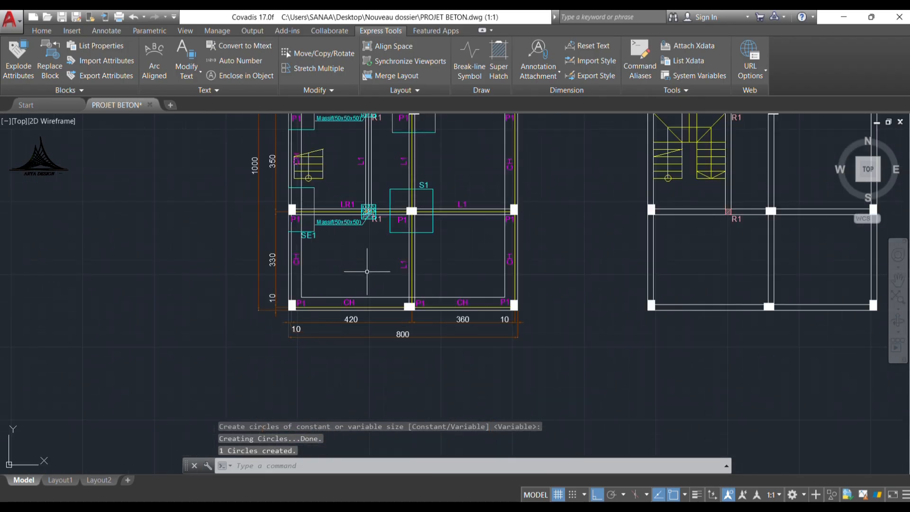
click(42, 30)
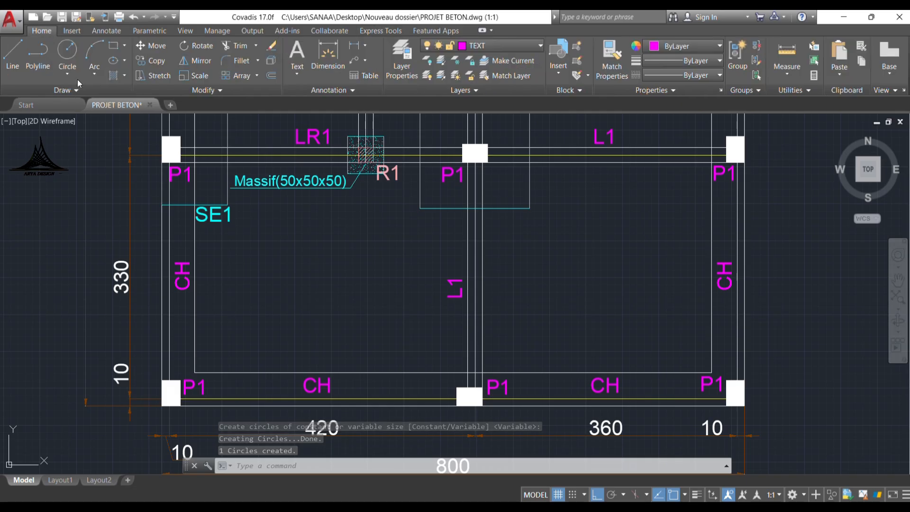
click(94, 52)
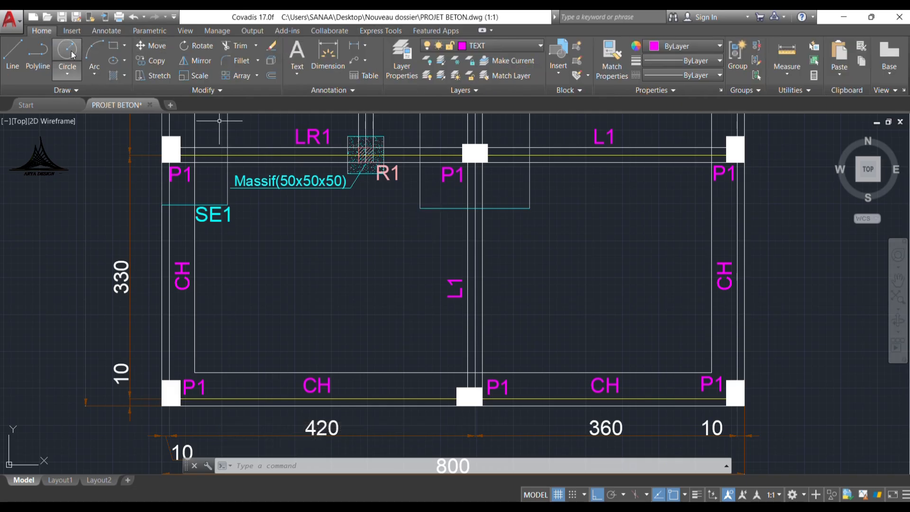
click(340, 265)
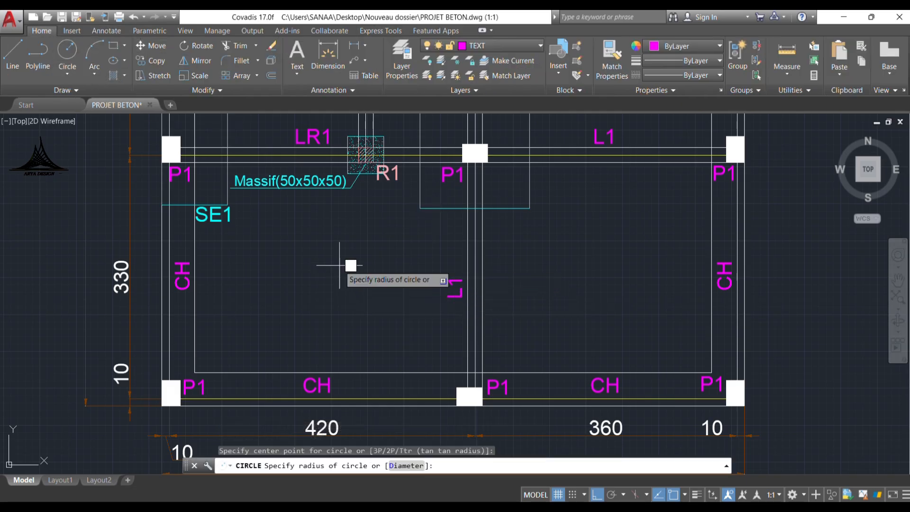
click(330, 294)
Step: Draw a vertical line from the circle's center to above it and stretch its lower end to below the circle
click(12, 52)
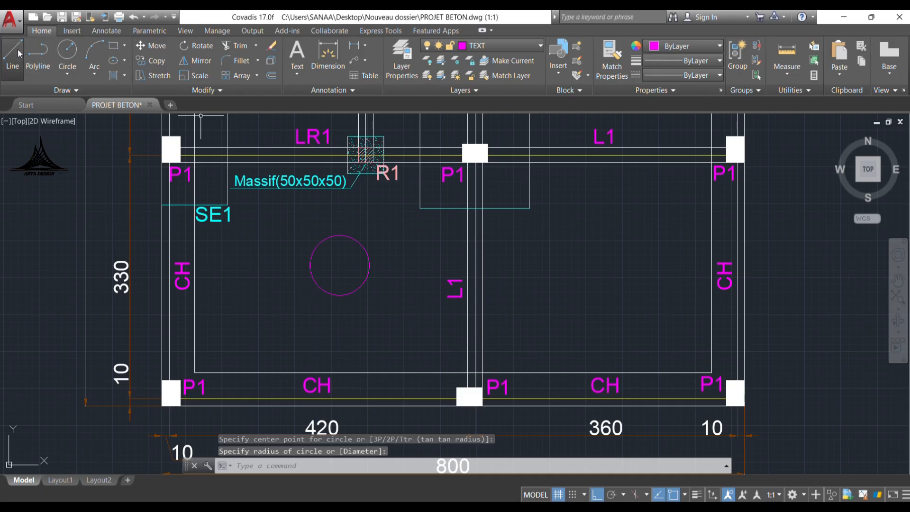
scroll(367, 291, up, 2)
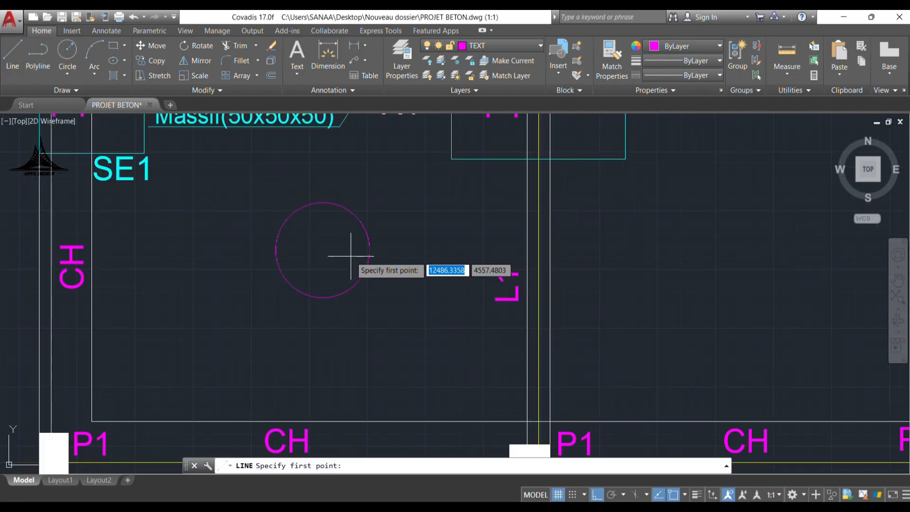
click(322, 250)
click(324, 177)
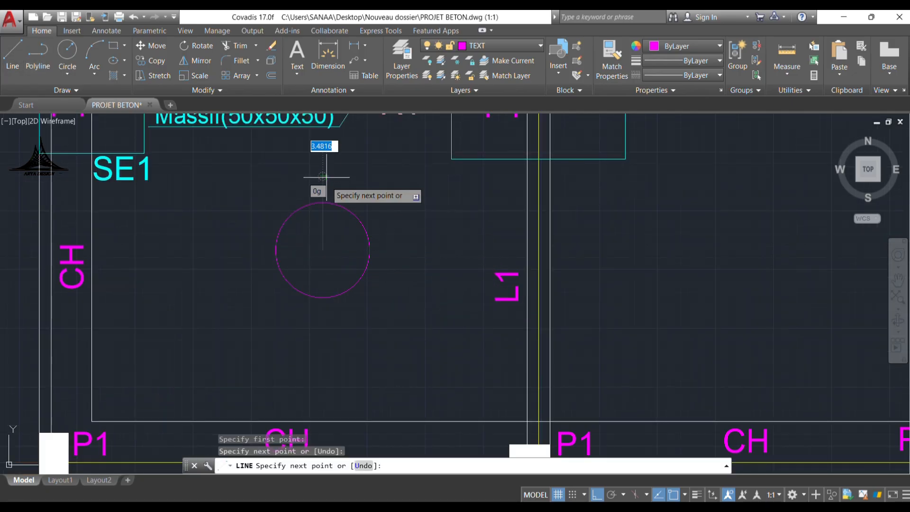
key(Escape)
click(343, 190)
click(304, 239)
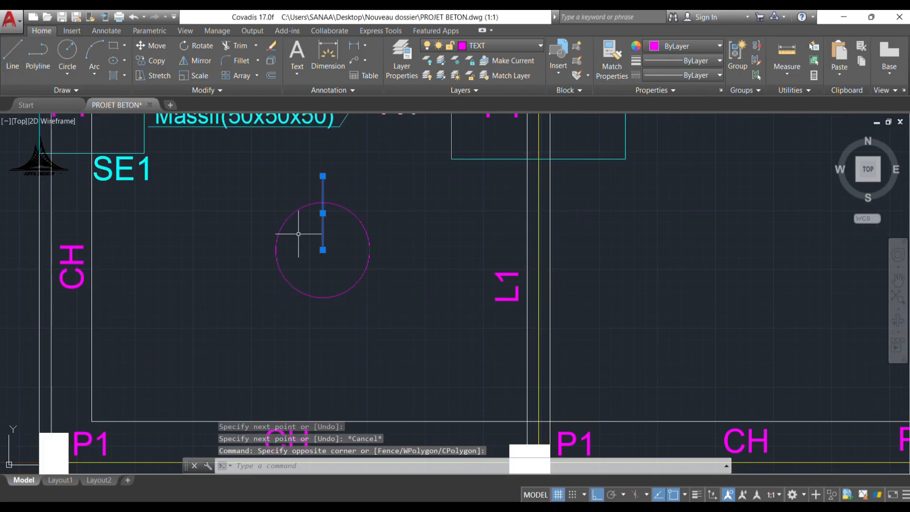
click(322, 249)
click(323, 320)
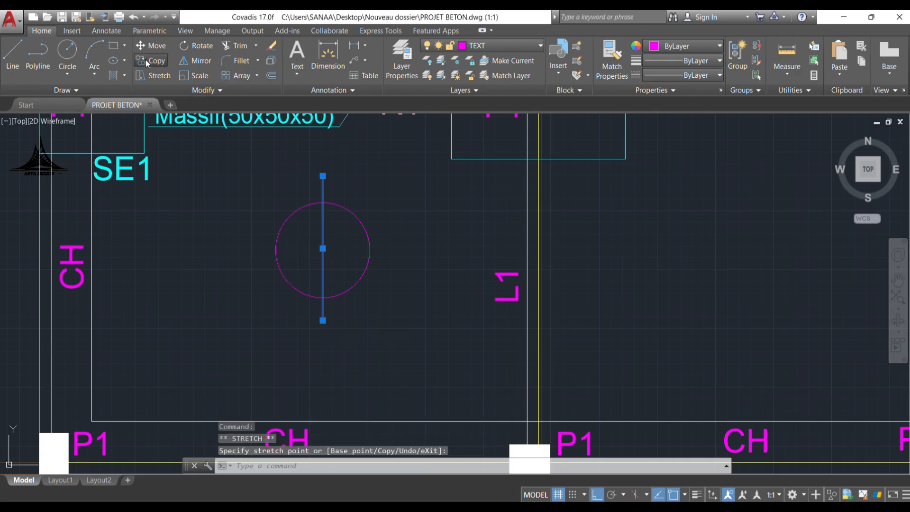
Step: Copy the vertical center line horizontally to evenly spaced positions, two on each side, across the circle
click(379, 341)
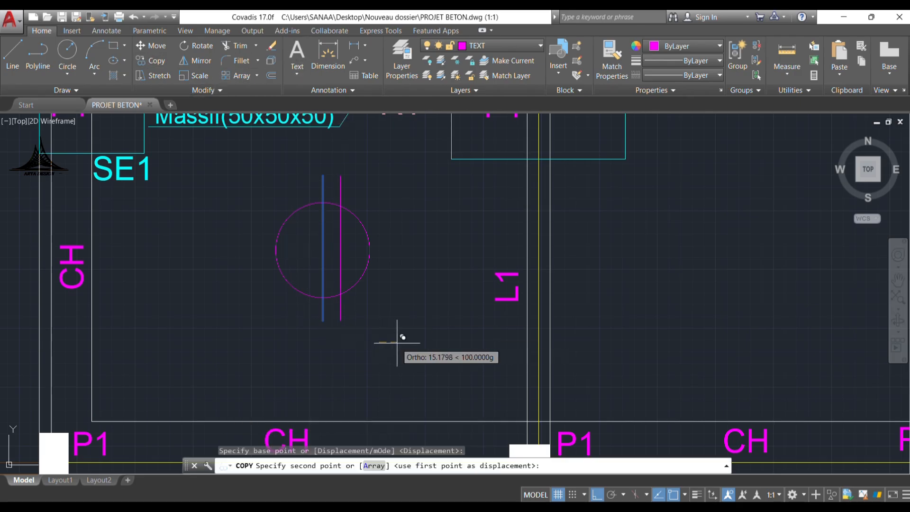
click(399, 341)
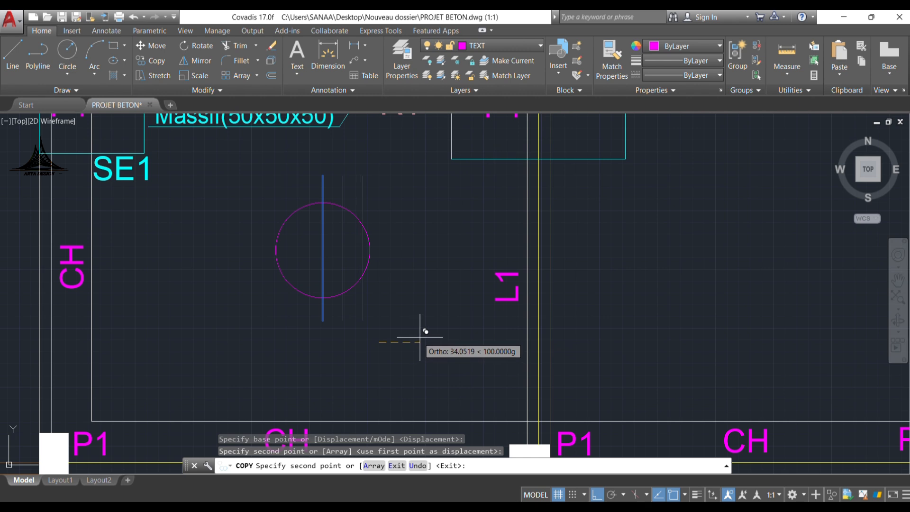
click(421, 341)
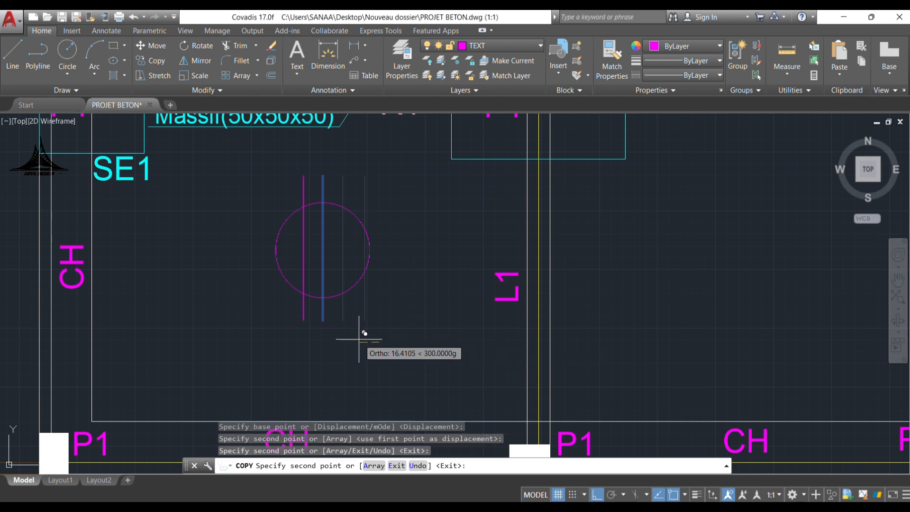
click(338, 341)
key(Escape)
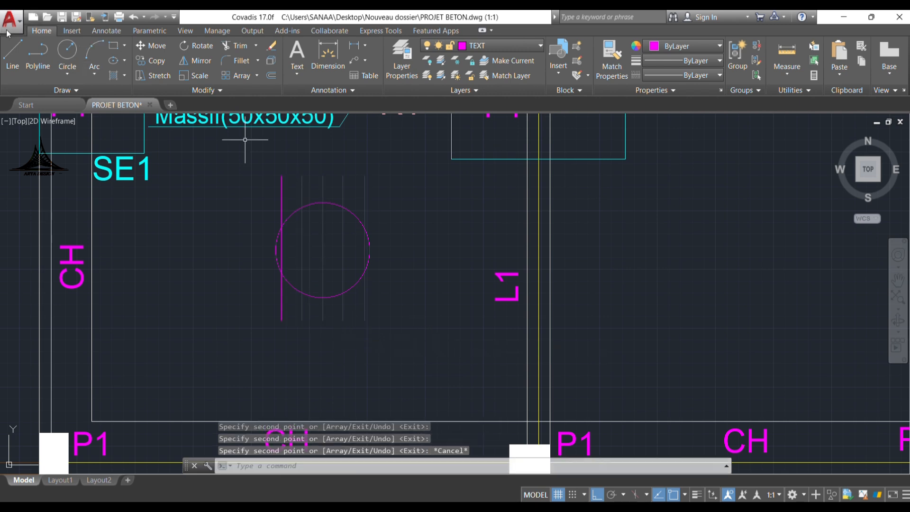
Step: Draw a horizontal line from the circle's center past its right edge and stretch its inner end past the left edge
click(17, 56)
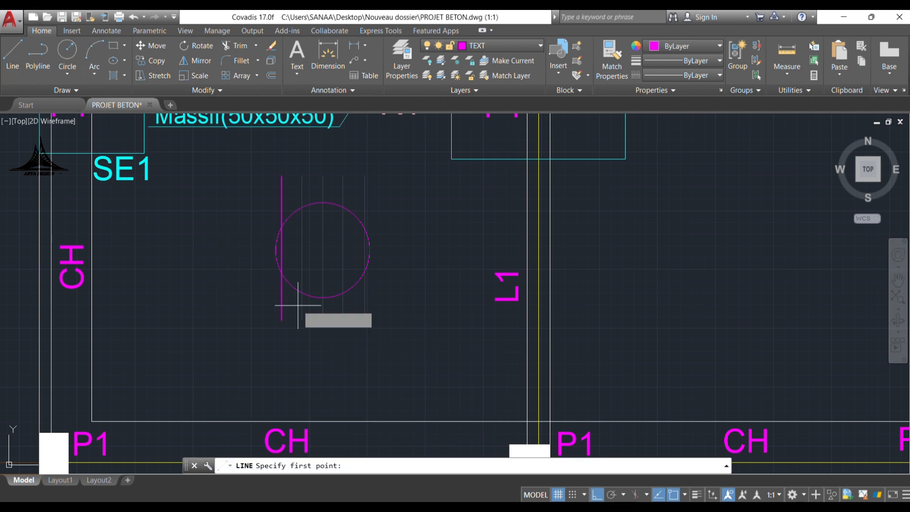
click(322, 248)
text(100)
key(Return)
key(Escape)
click(329, 248)
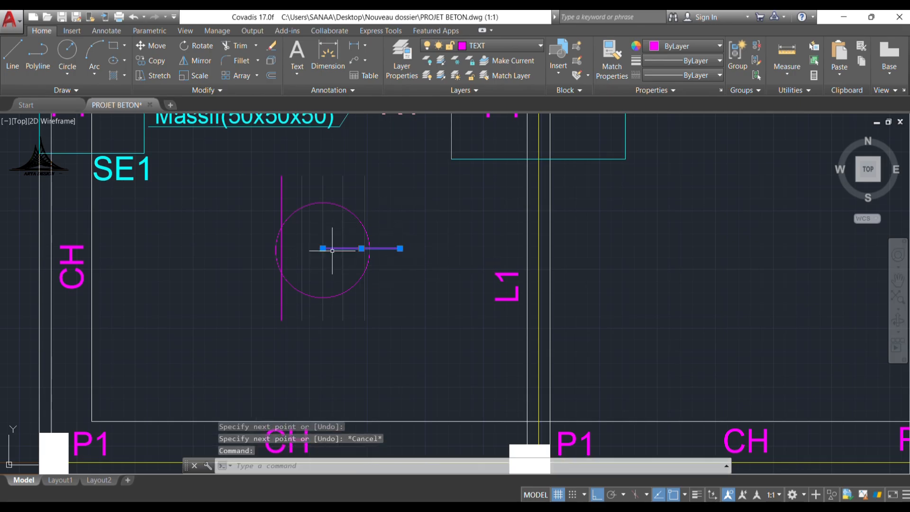
click(322, 247)
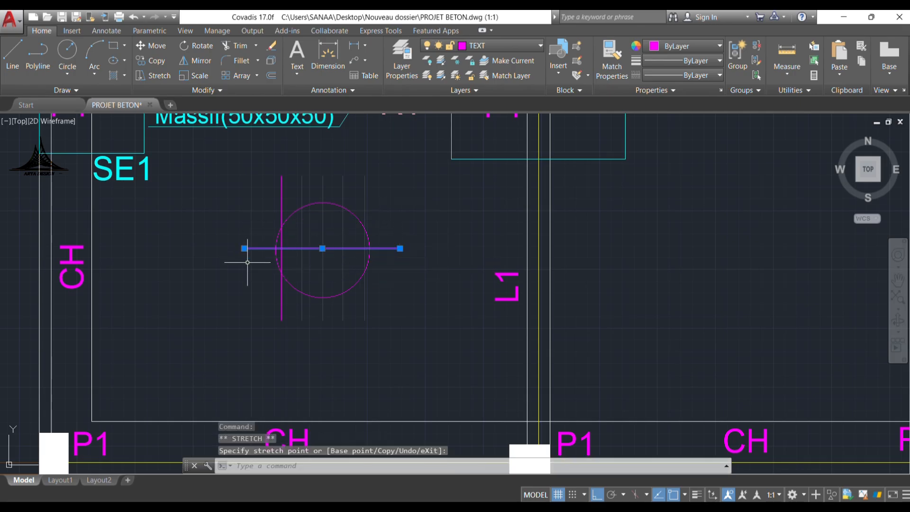
click(242, 259)
Step: Copy the horizontal center line vertically to evenly spaced positions, two above and two below, across the circle
click(150, 61)
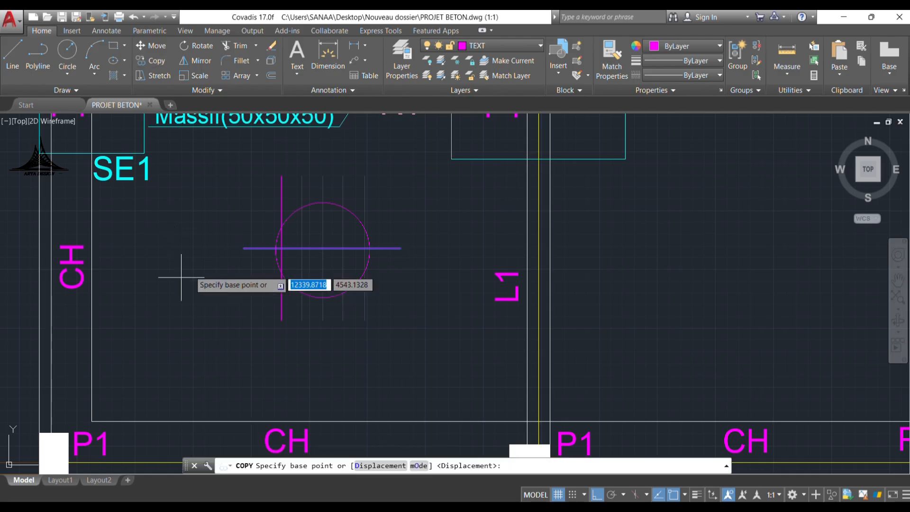
click(189, 268)
click(192, 243)
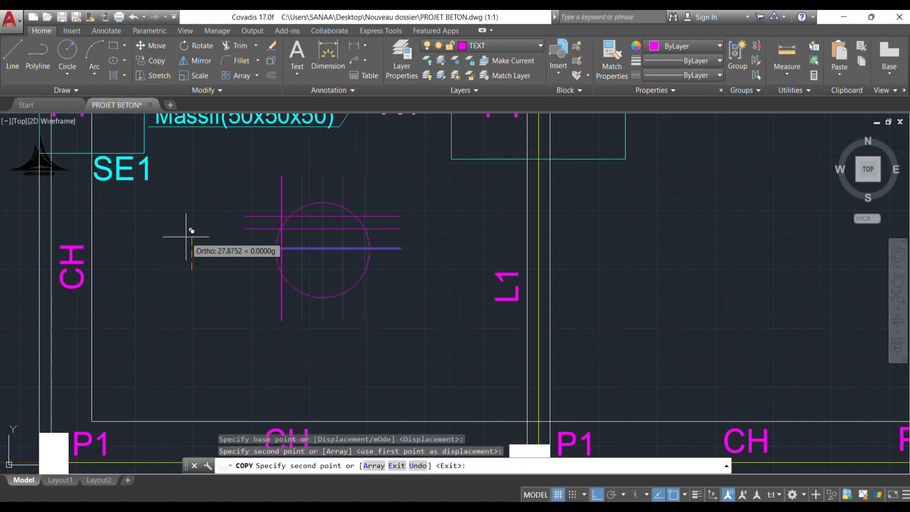
click(188, 286)
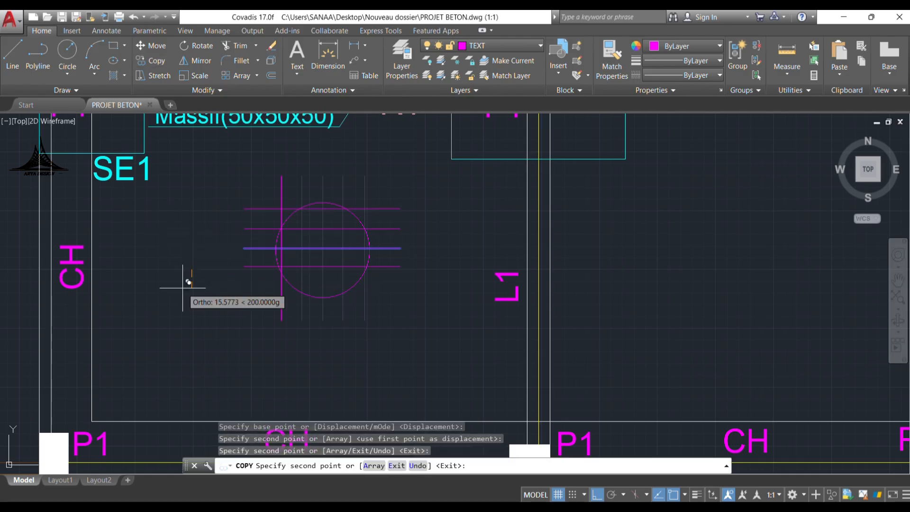
click(188, 304)
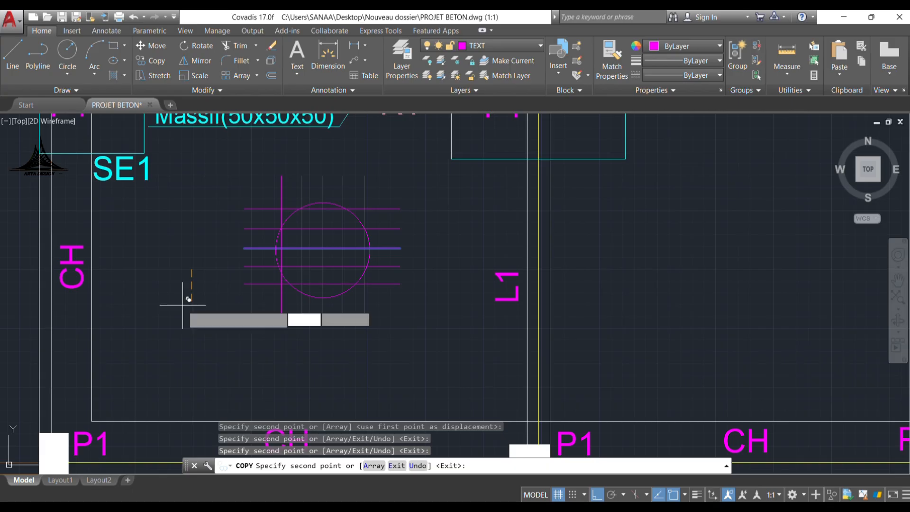
key(Escape)
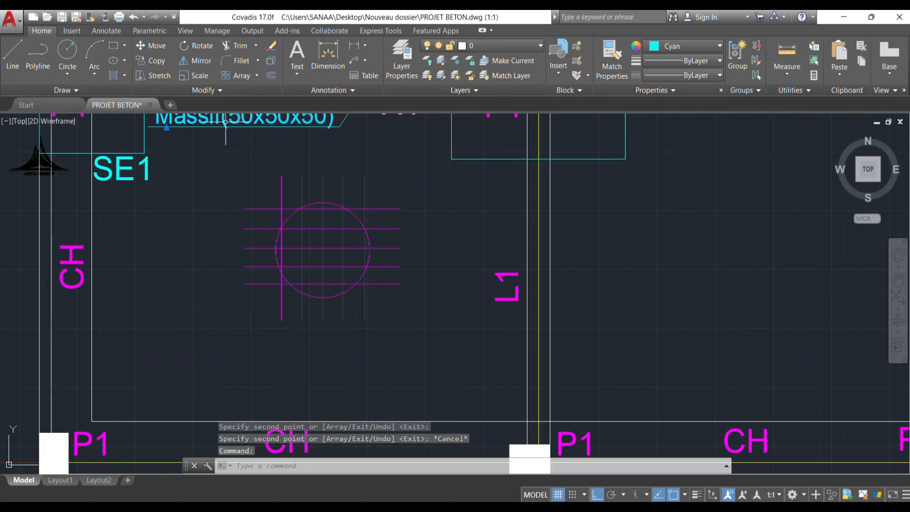
Step: Copy the Massif(50x50x50) label straight down to just below the circular reinforcement-grid symbol
click(142, 60)
click(237, 121)
key(Return)
click(225, 125)
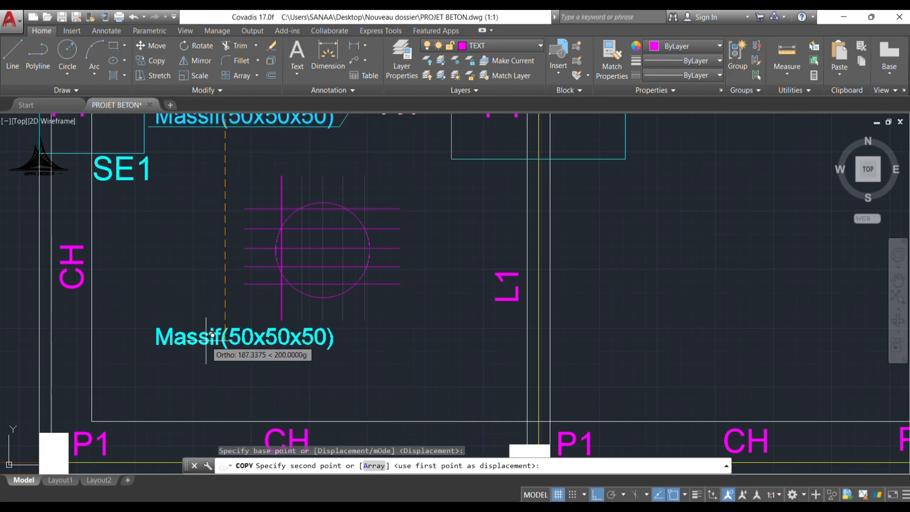
click(205, 341)
key(Escape)
Step: Replace the copied label's text with #HA6 on the first line and e=25 on the second
click(163, 345)
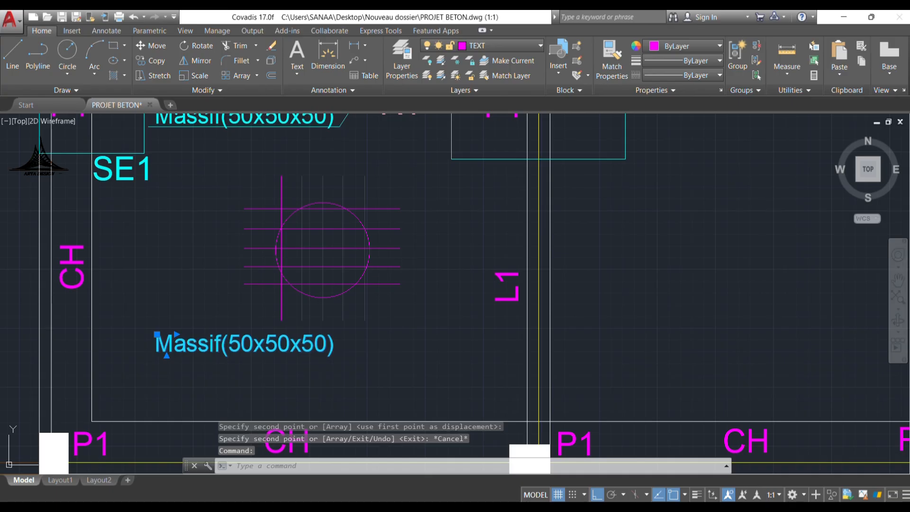
double_click(209, 345)
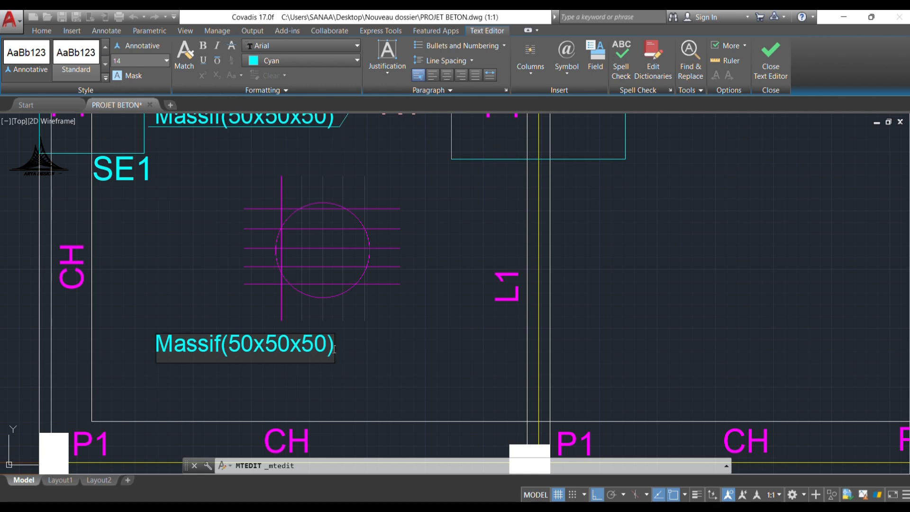
drag(330, 347, 120, 348)
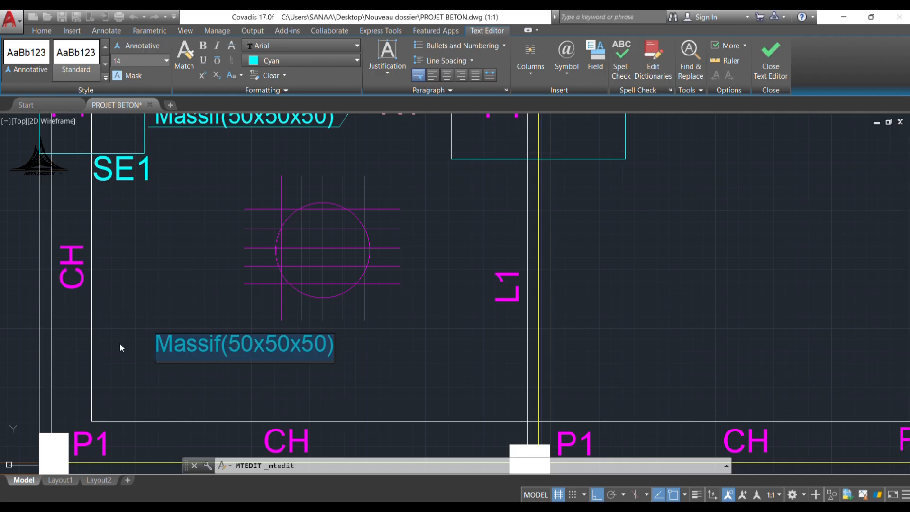
text(#HA)
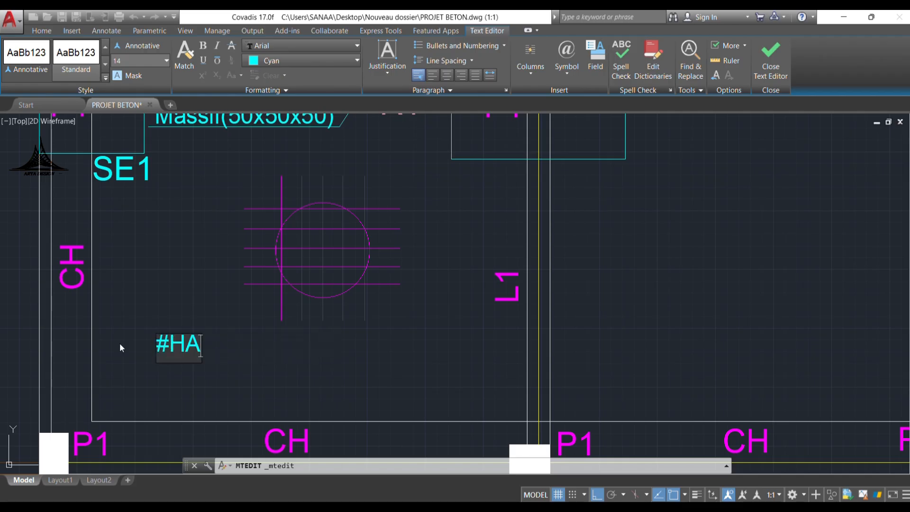
text(6)
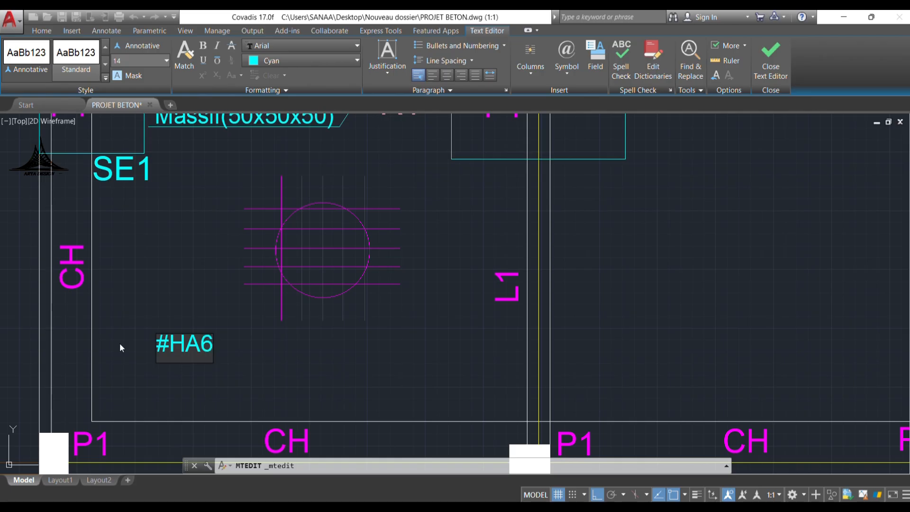
key(Return)
text(e)
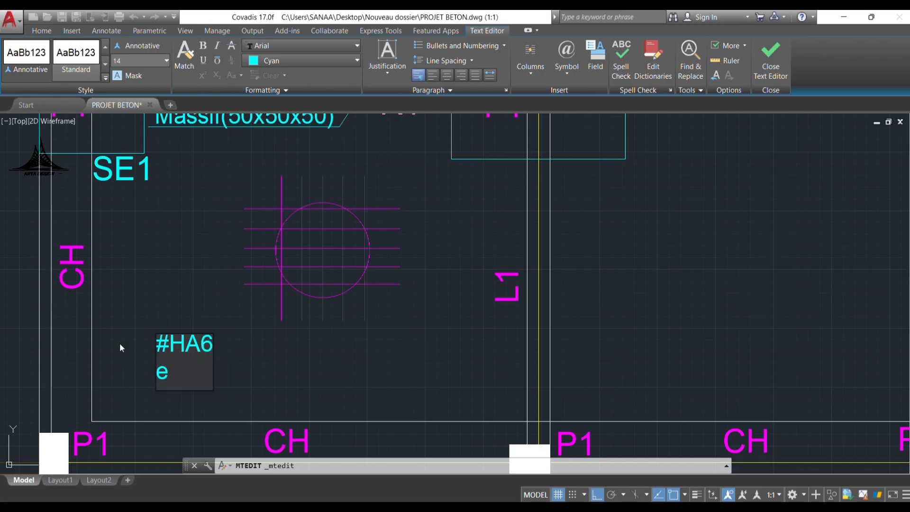
text(=é()
key(BackSpace)
key(BackSpace)
text(25)
click(299, 370)
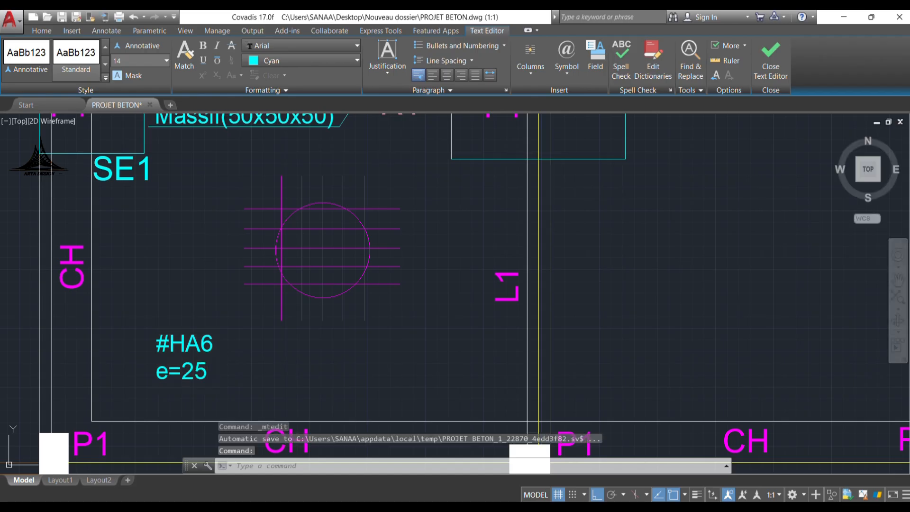
Step: Widen the #HA6 e=25 note's text frame so that the text fits on one line
click(187, 343)
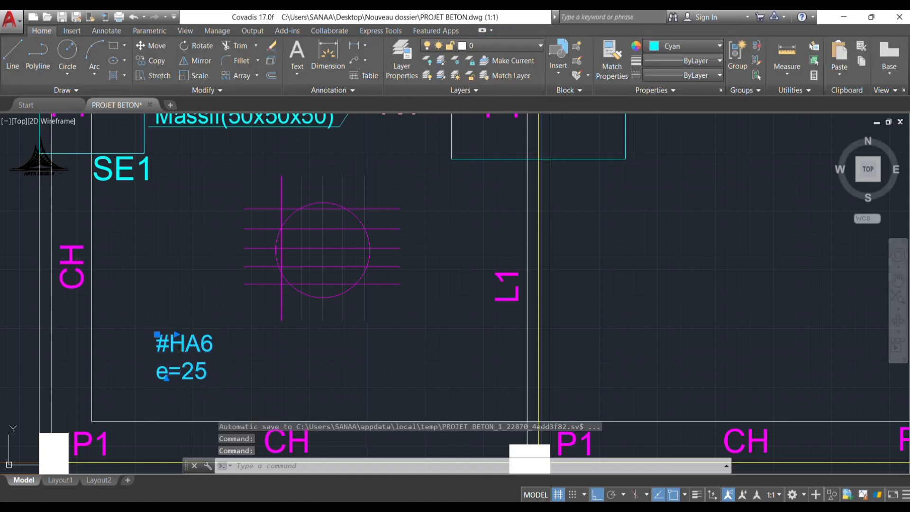
click(176, 335)
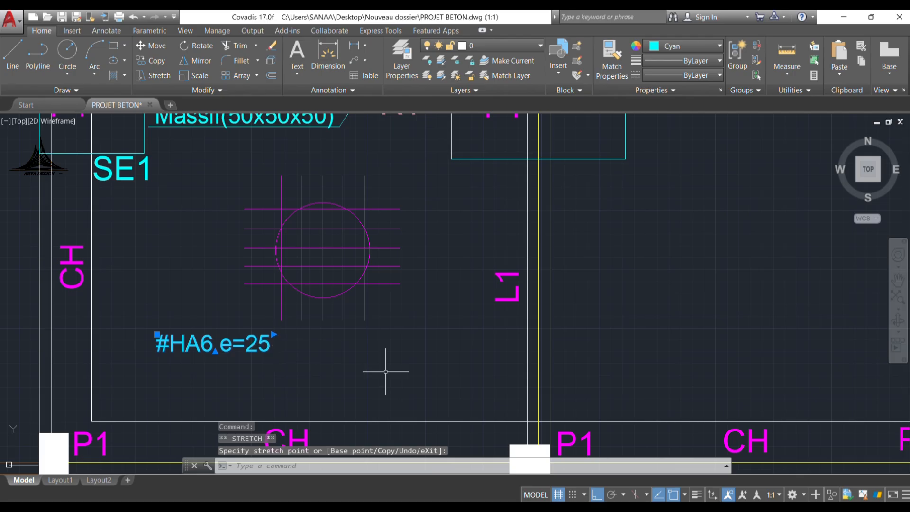
key(Escape)
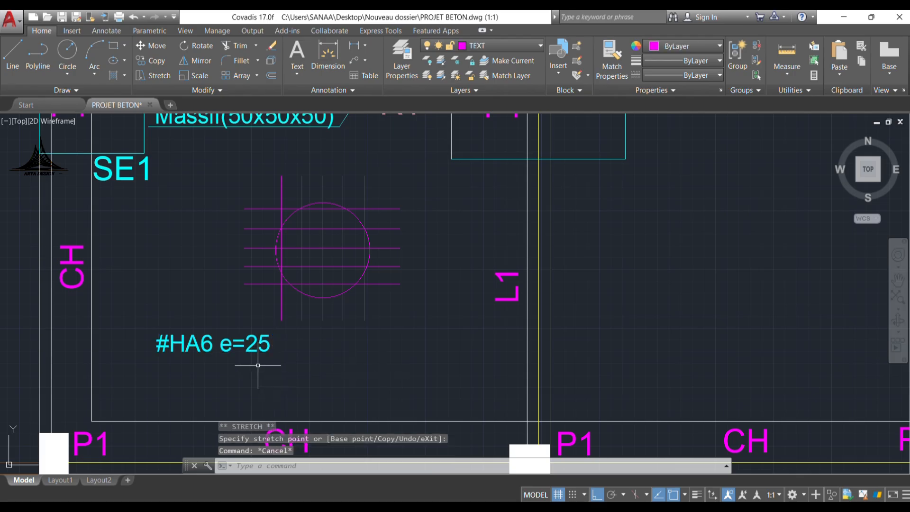
Step: Change the colour of the #HA6 e=25 note to Magenta
scroll(266, 351, down, 2)
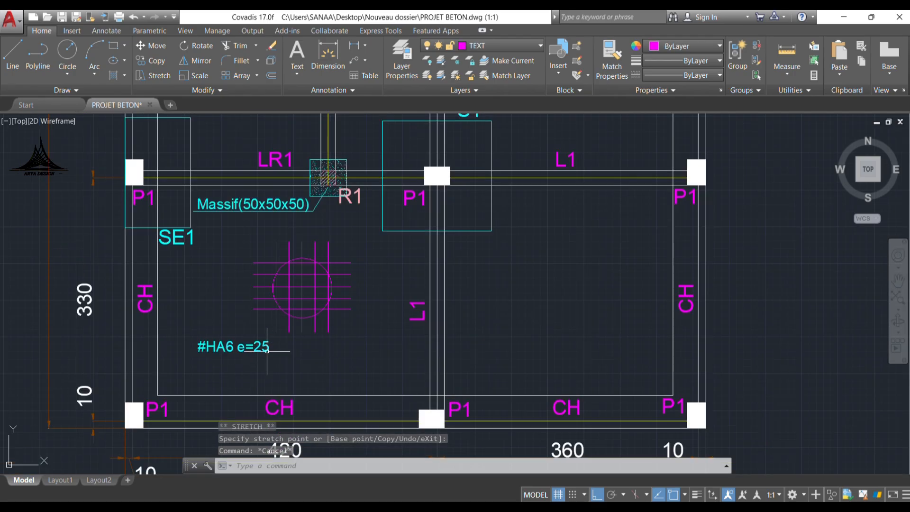
click(235, 346)
click(678, 46)
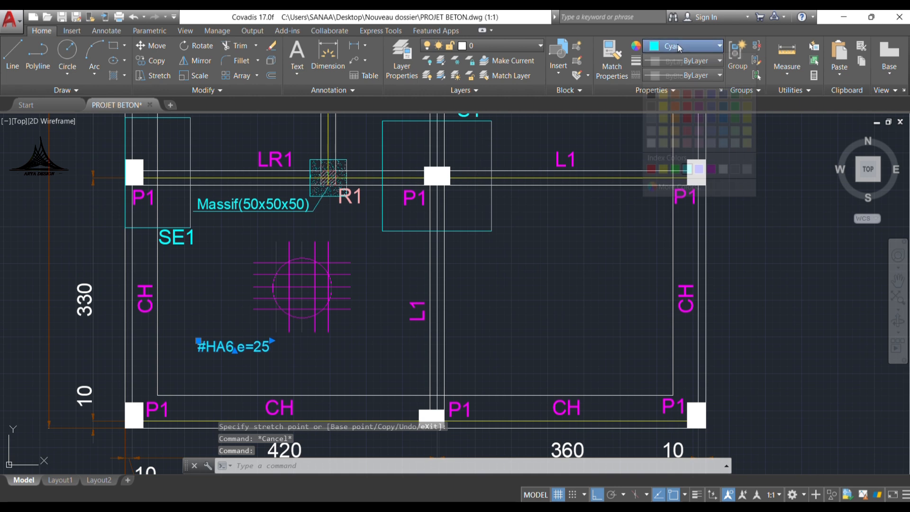
click(686, 168)
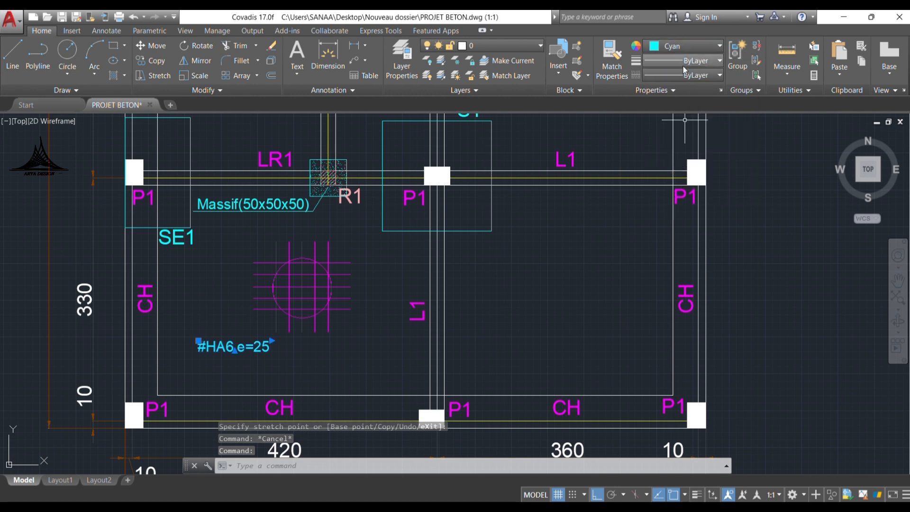
click(682, 47)
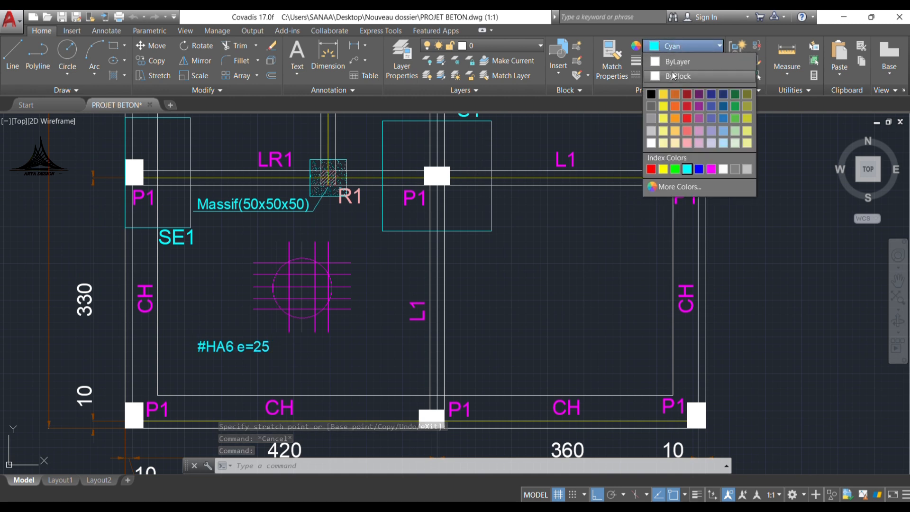
click(711, 169)
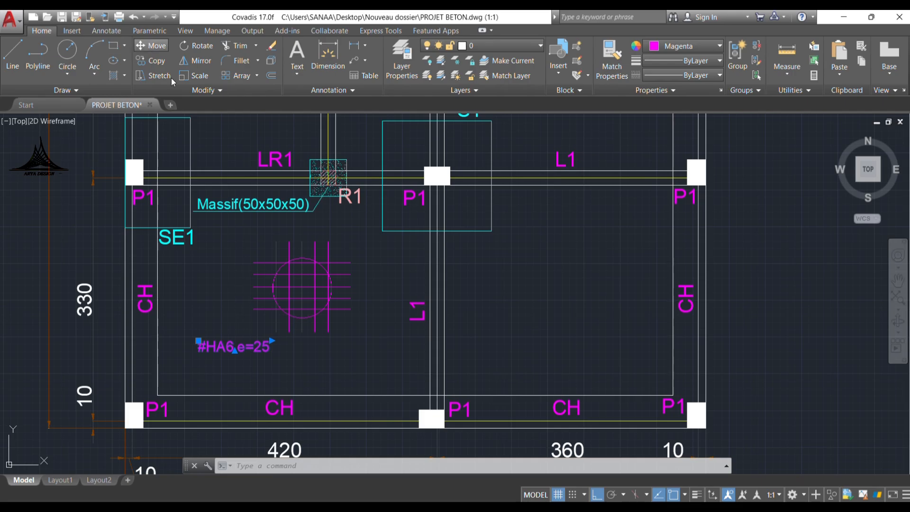
Step: Move the #HA6 e=25 note slightly up, beside the lower end of the grid symbol
click(151, 46)
click(360, 366)
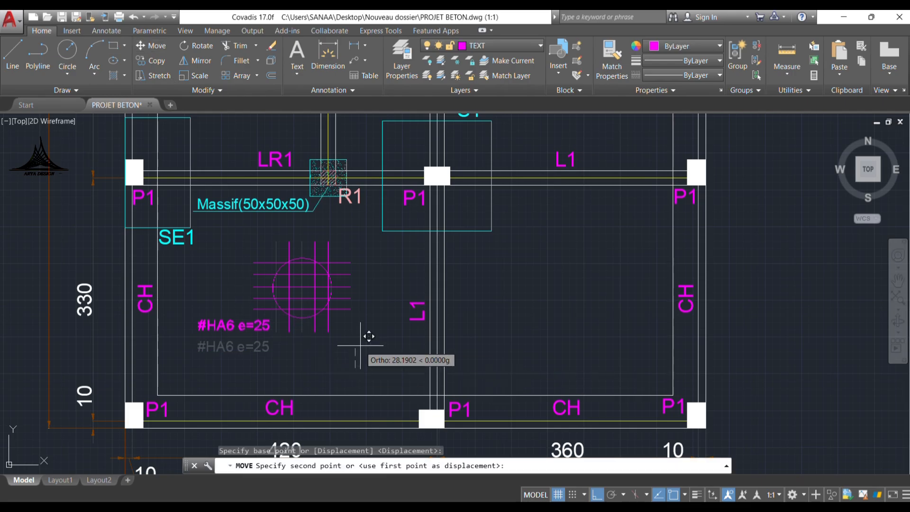
click(368, 336)
Step: Draw a line underlining the #HA6 e=25 note and continue it diagonally up to the grid symbol as a leader
click(12, 57)
scroll(210, 345, up, 2)
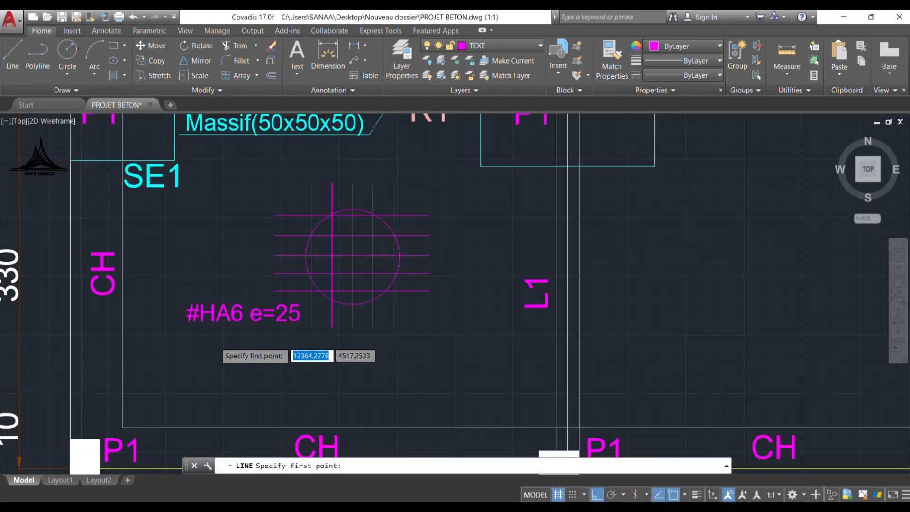
scroll(216, 342, up, 4)
click(134, 297)
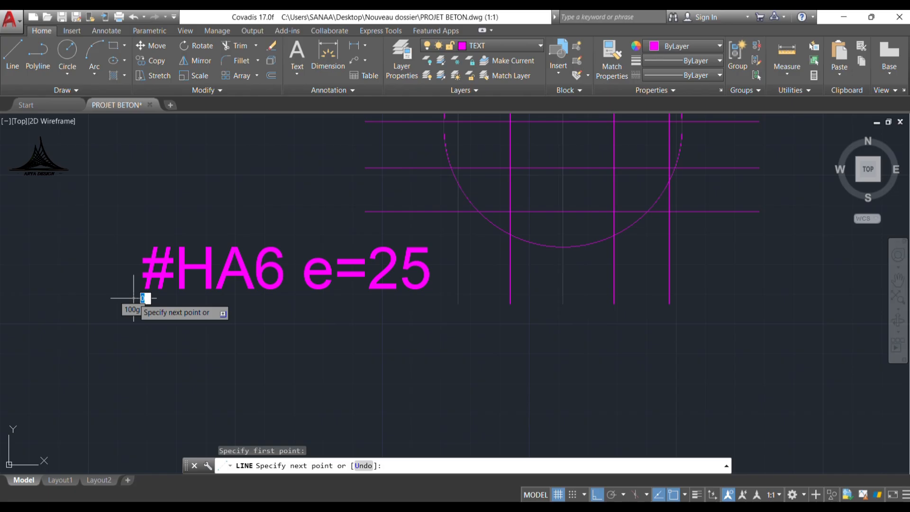
click(440, 320)
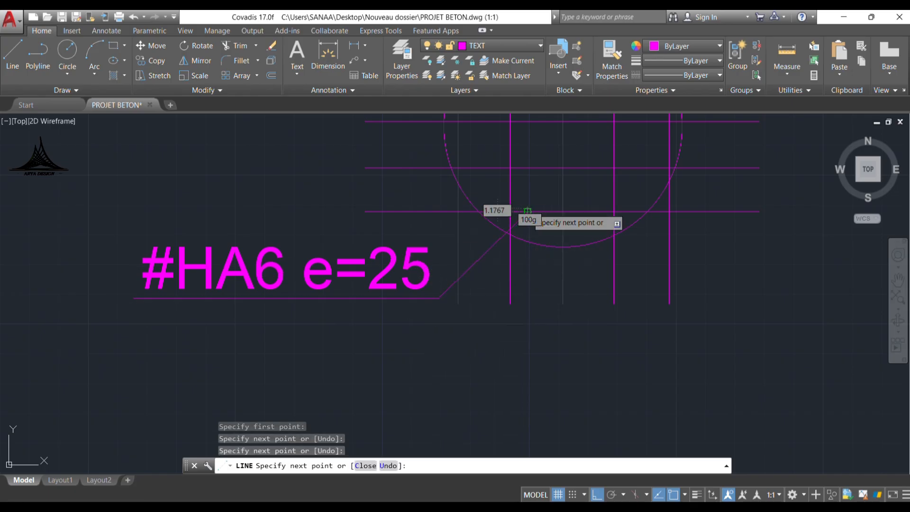
key(Escape)
Step: Add the multiline text title FONDATION above the upper left corner of the annotated foundation plan
scroll(527, 204, down, 3)
middle_drag(467, 165, 467, 46)
click(292, 66)
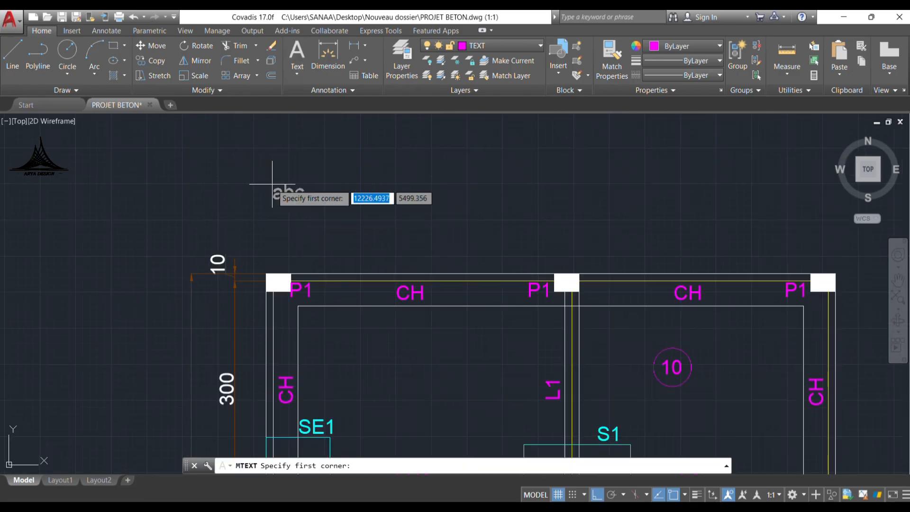
click(280, 180)
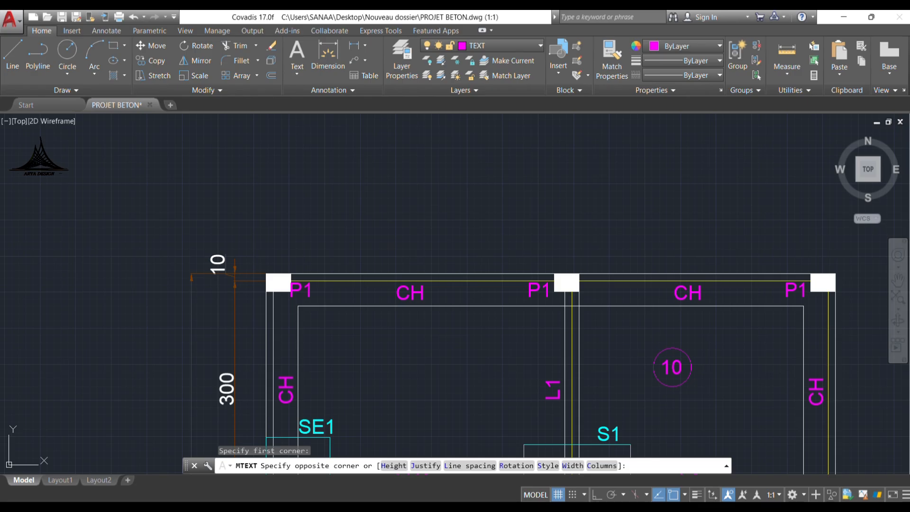
click(516, 206)
text(F)
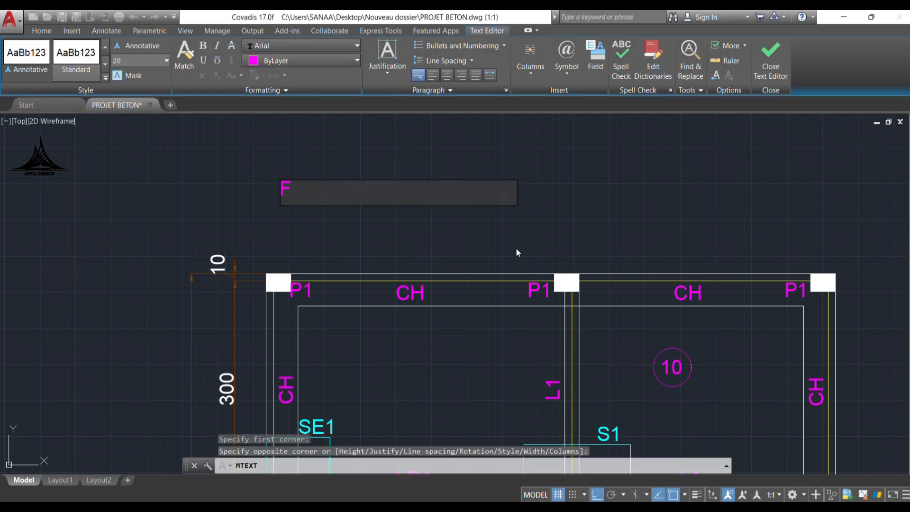
text(ONDATION)
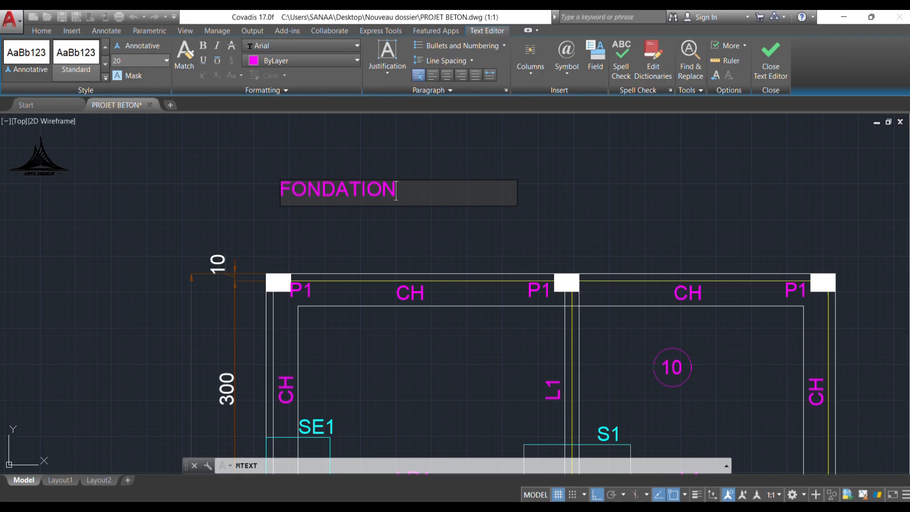
click(515, 247)
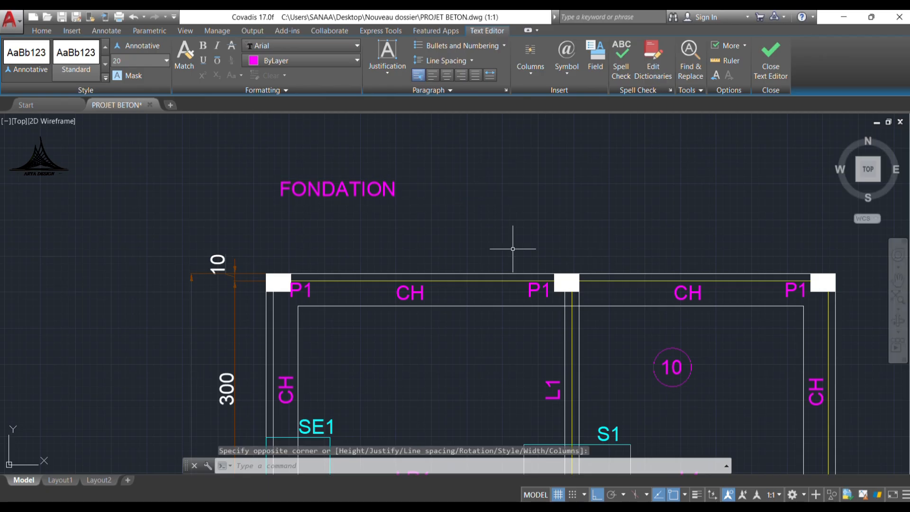
Step: Examine the annotated foundation plan alongside the neighbouring unlabelled structural plan and the drainage plan
scroll(360, 212, down, 1)
scroll(353, 206, down, 2)
middle_drag(432, 376, 269, 274)
scroll(269, 273, down, 3)
scroll(294, 279, up, 2)
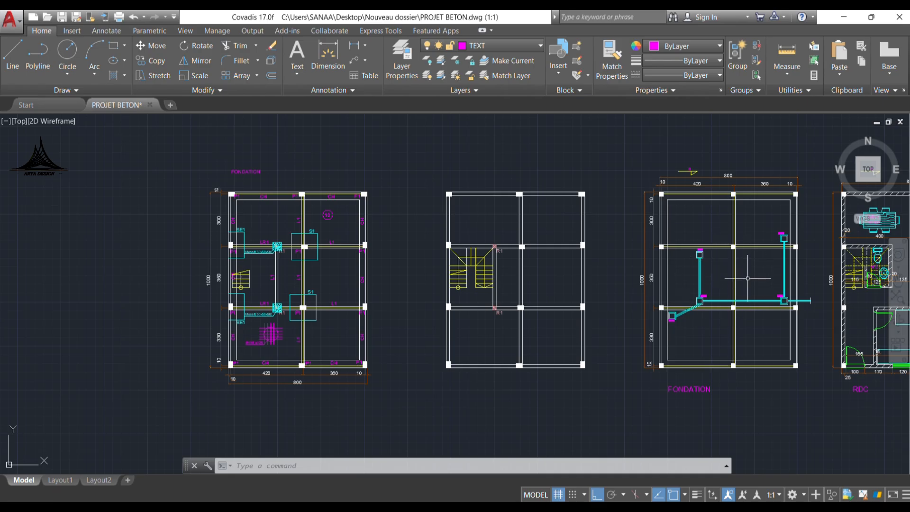
scroll(770, 271, up, 2)
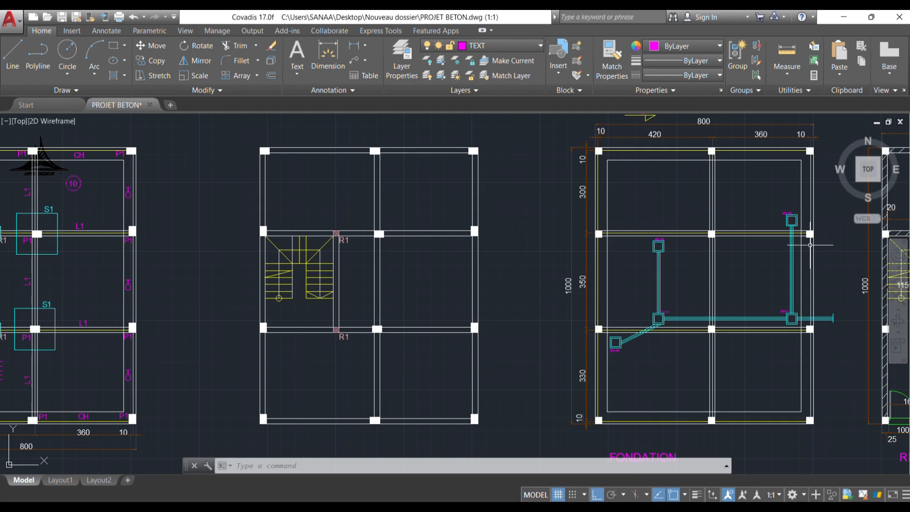
scroll(724, 256, down, 2)
middle_drag(237, 280, 366, 281)
scroll(365, 280, up, 2)
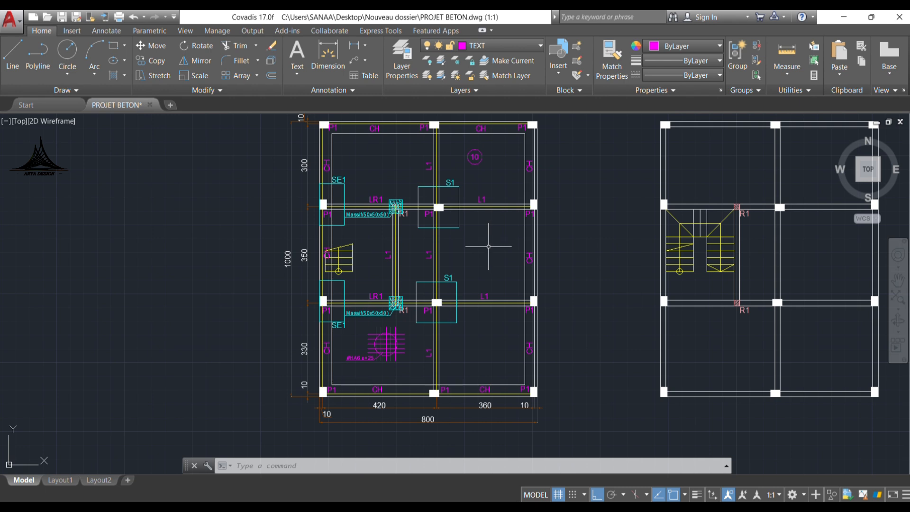
middle_drag(488, 270, 413, 300)
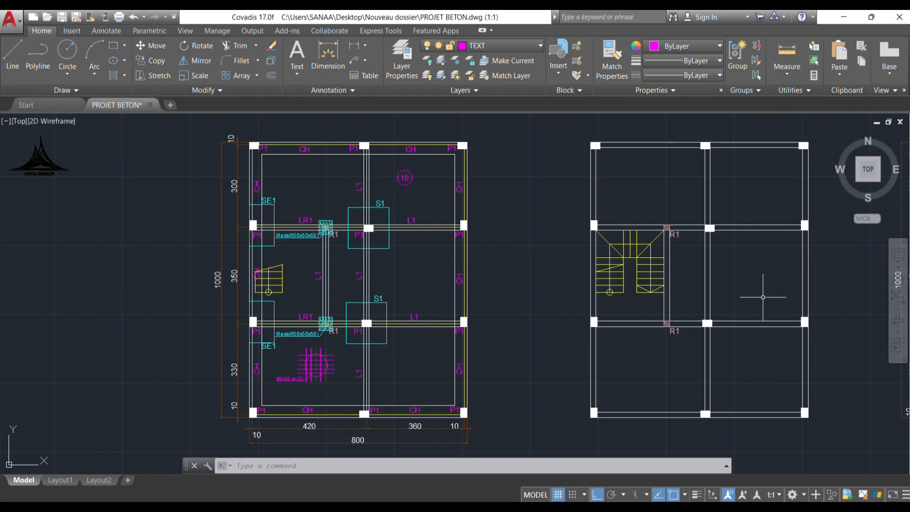
middle_drag(719, 302, 654, 310)
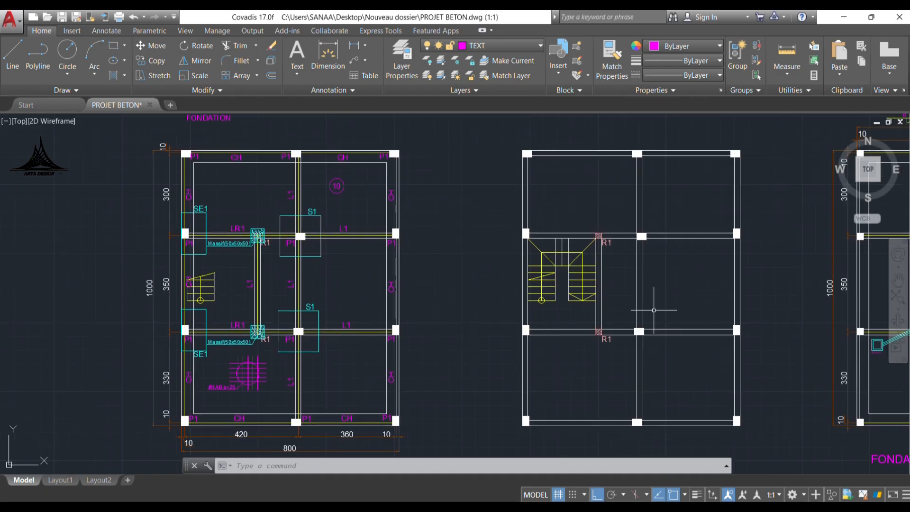